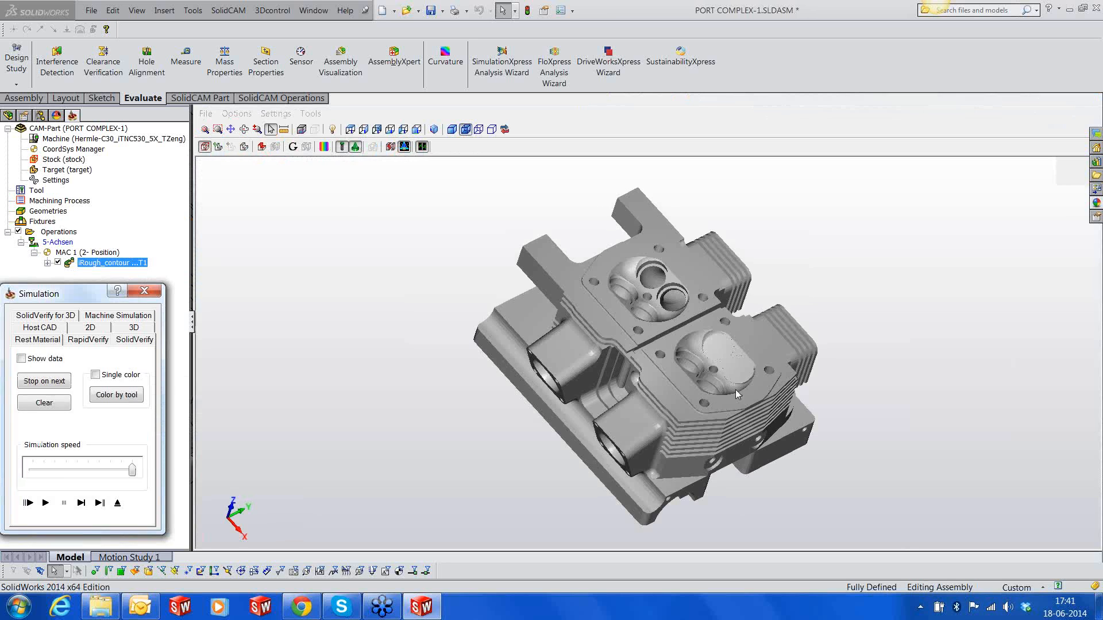
Run the SolidVerify simulation of the iRough_contour operation at a reduced speed, inspect the machined ports and exit the simulation
{"action": "mouse_move", "coordinate": [737, 394]}
{"action": "middle_mouse_down"}
{"action": "mouse_move", "coordinate": [698, 437]}
{"action": "mouse_move", "coordinate": [750, 350]}
{"action": "mouse_move", "coordinate": [730, 377]}
{"action": "middle_mouse_up"}
{"action": "scroll", "coordinate": [730, 378], "scroll_direction": "up", "scroll_amount": 3}
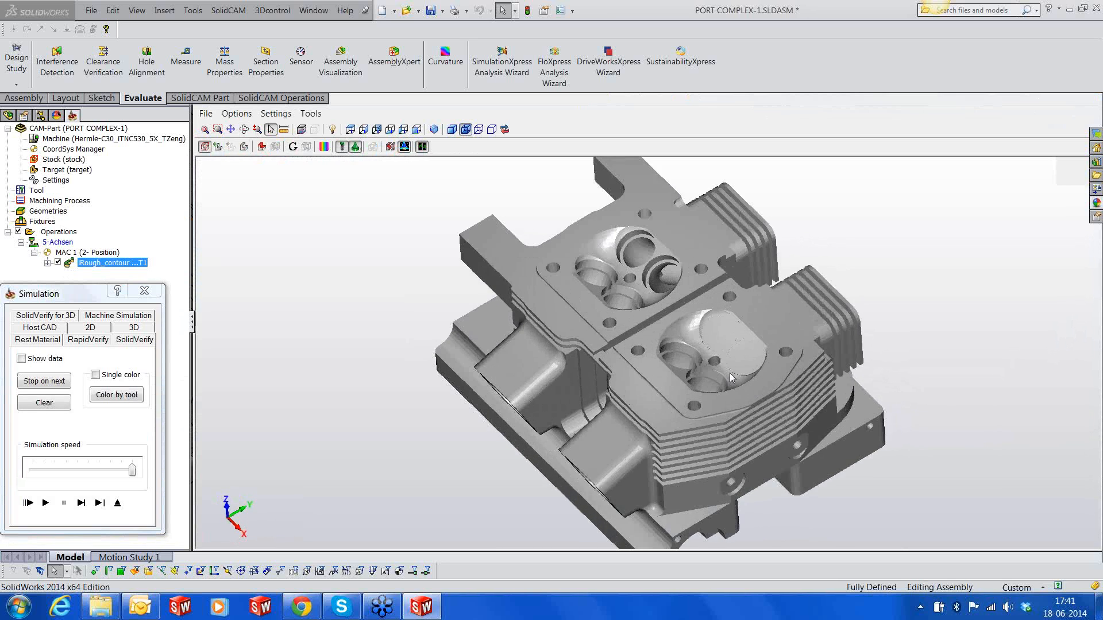
{"action": "scroll", "coordinate": [730, 377], "scroll_direction": "up", "scroll_amount": 2}
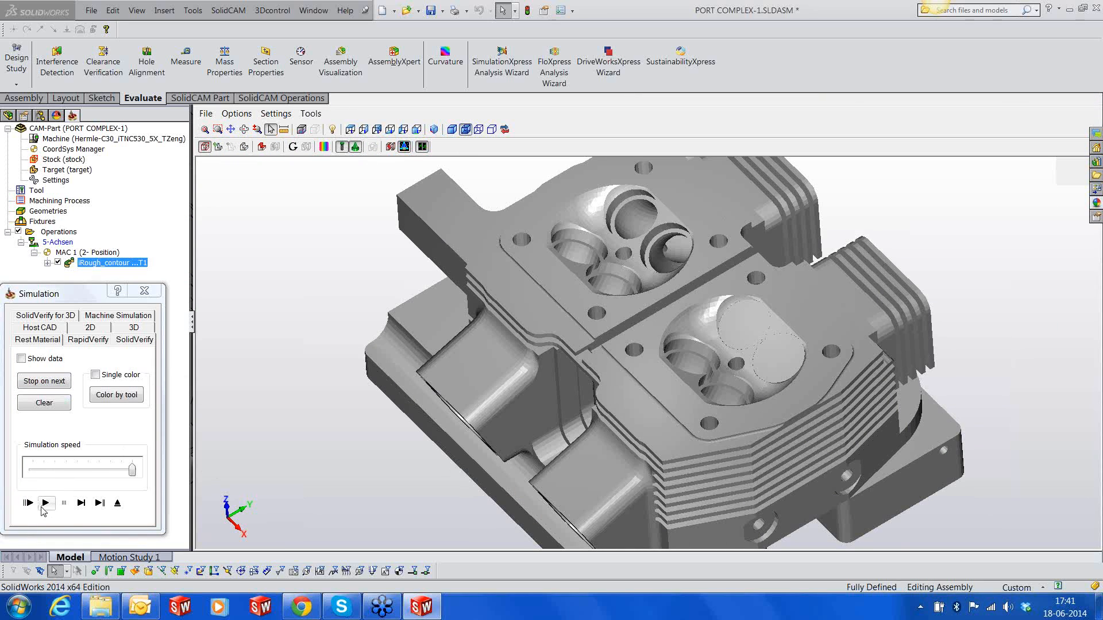
{"action": "left_click", "coordinate": [73, 472]}
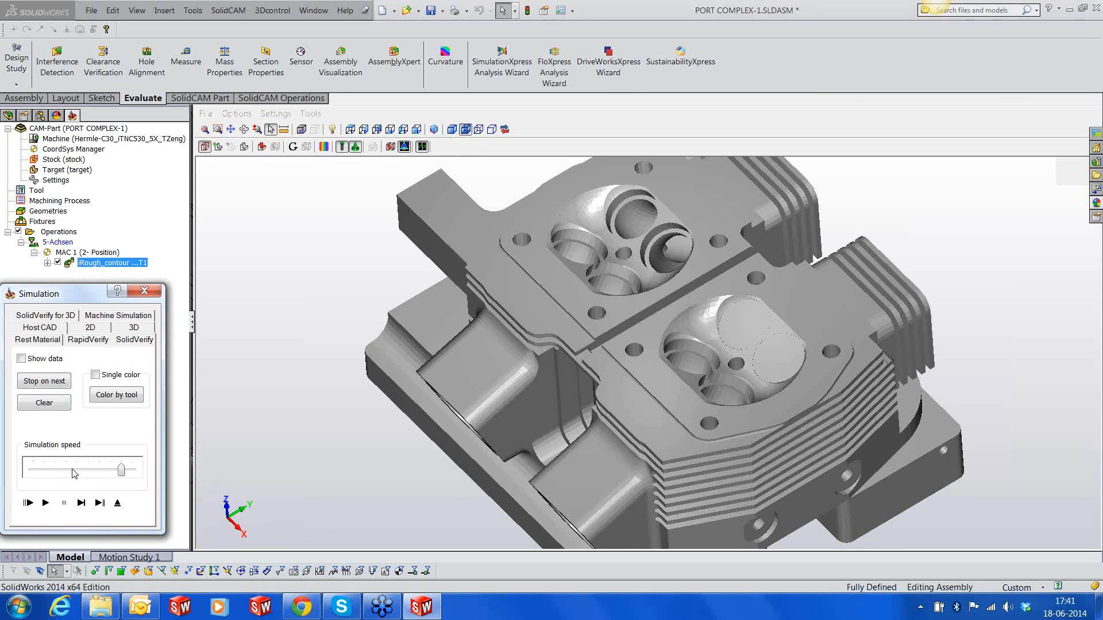
{"action": "left_click", "coordinate": [47, 503]}
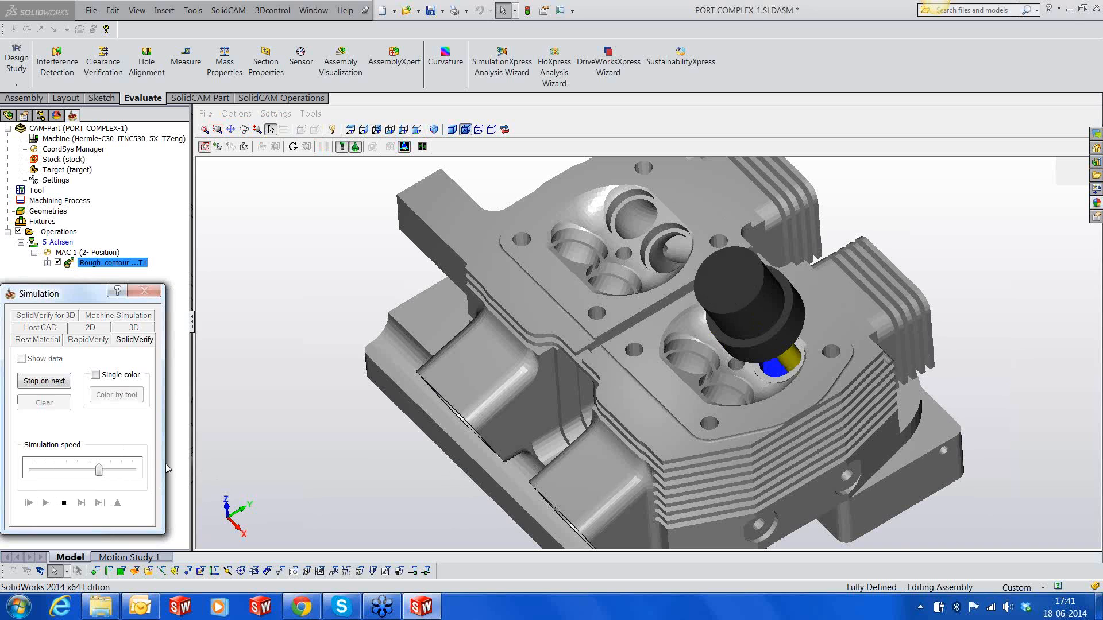
{"action": "mouse_move", "coordinate": [649, 370]}
{"action": "middle_mouse_down"}
{"action": "mouse_move", "coordinate": [671, 401]}
{"action": "mouse_move", "coordinate": [580, 386]}
{"action": "mouse_move", "coordinate": [631, 367]}
{"action": "mouse_move", "coordinate": [658, 372]}
{"action": "middle_mouse_up"}
{"action": "scroll", "coordinate": [859, 326], "scroll_direction": "up", "scroll_amount": 2}
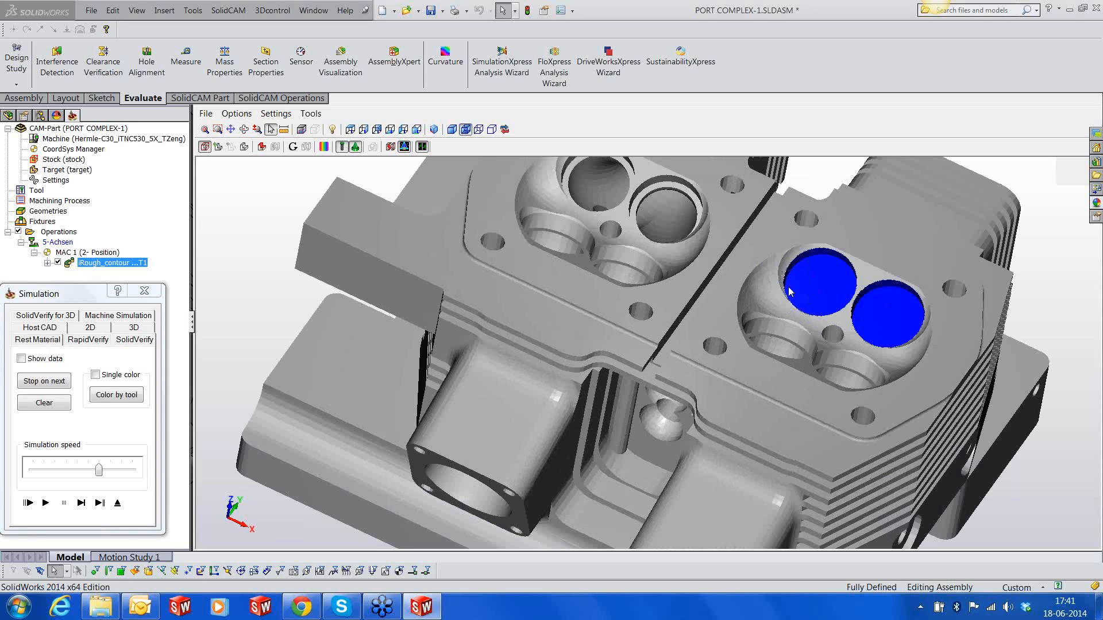
{"action": "left_click", "coordinate": [119, 503]}
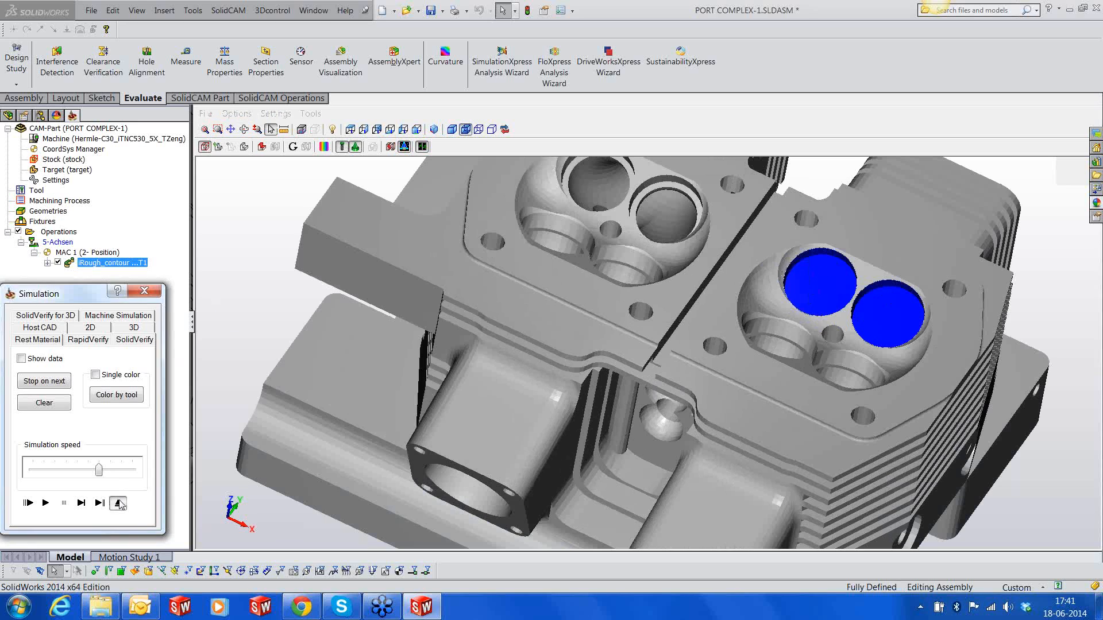
{"action": "scroll", "coordinate": [860, 487], "scroll_direction": "up", "scroll_amount": 5}
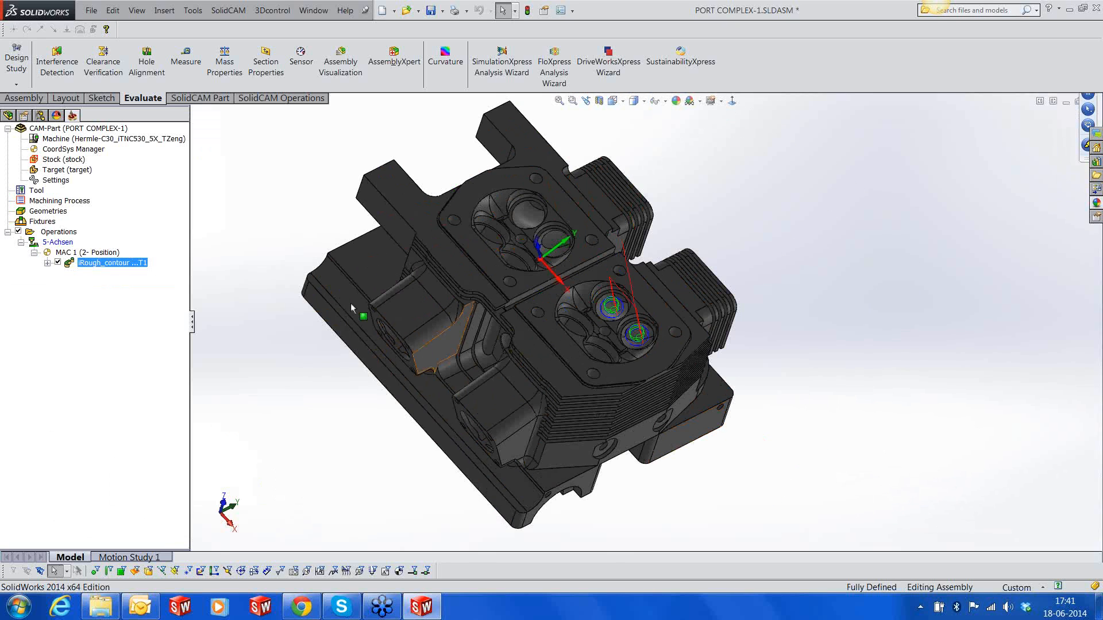
Hide the iRough_contour operation's toolpath and inspect the two upper port bores in the second cylinder's combustion chamber
{"action": "left_click", "coordinate": [58, 263]}
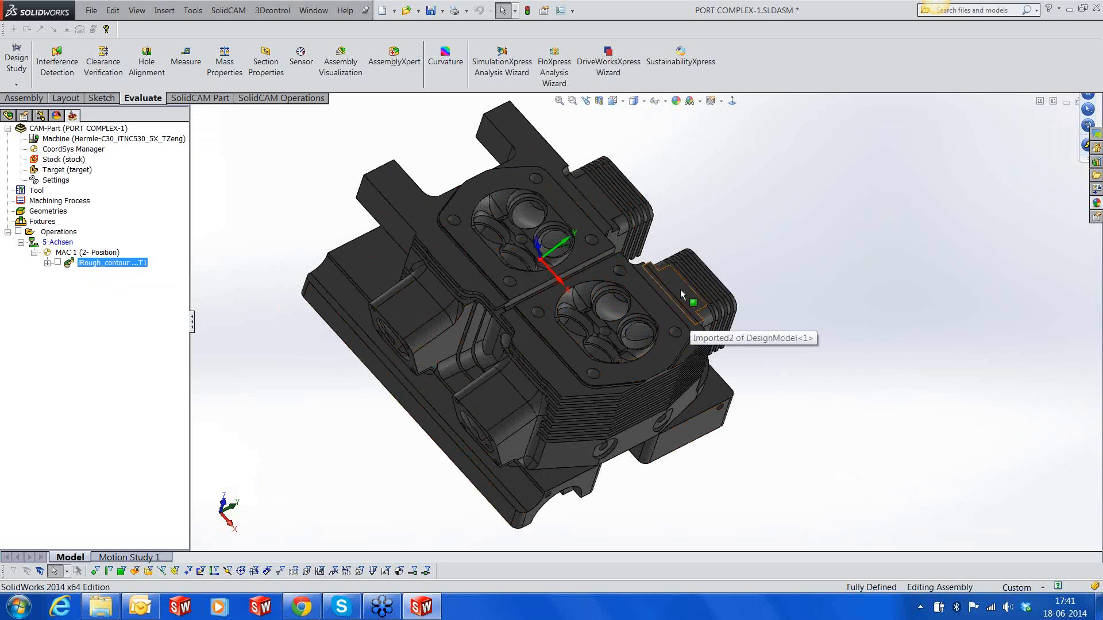
{"action": "middle_click_drag", "start_coordinate": [680, 288], "coordinate": [695, 300]}
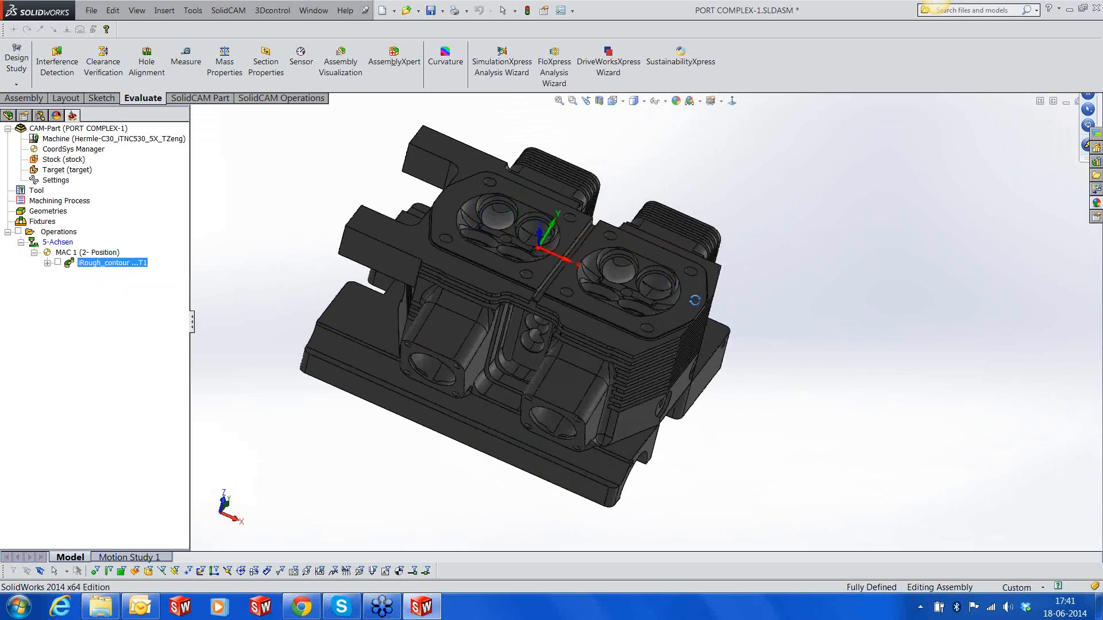
{"action": "scroll", "coordinate": [637, 287], "scroll_direction": "down", "scroll_amount": 6}
{"action": "middle_click_drag", "start_coordinate": [618, 283], "coordinate": [621, 327]}
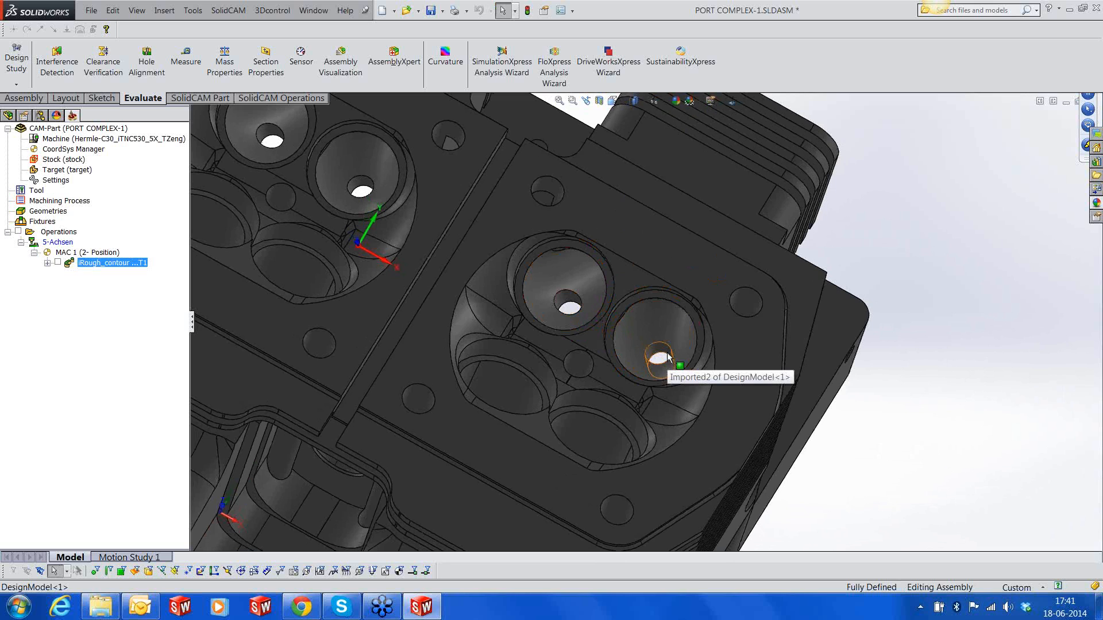
{"action": "middle_click_drag", "start_coordinate": [664, 369], "coordinate": [649, 321]}
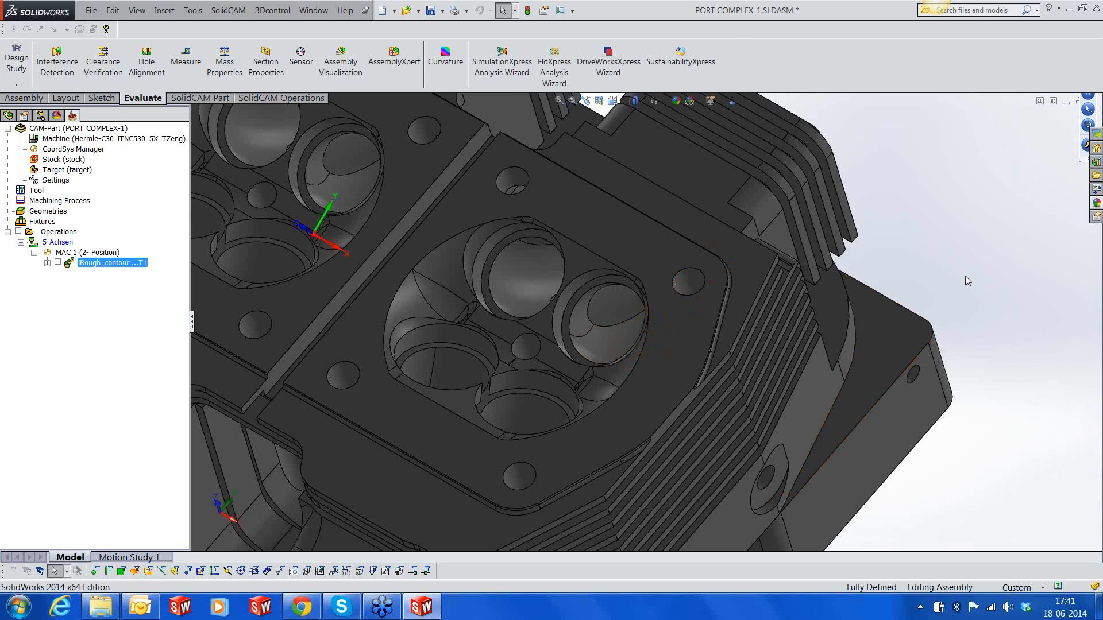
Start editing the DesignModel part in the context of the assembly
{"action": "scroll", "coordinate": [965, 276], "scroll_direction": "up", "scroll_amount": 3}
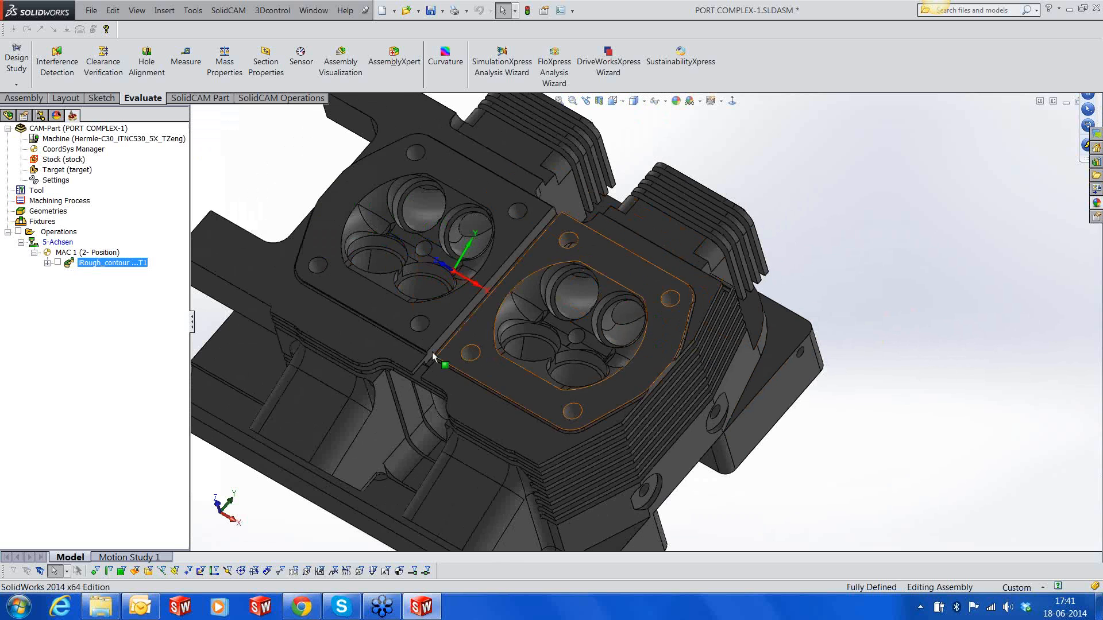
{"action": "scroll", "coordinate": [434, 354], "scroll_direction": "down", "scroll_amount": 2}
{"action": "left_click", "coordinate": [623, 249]}
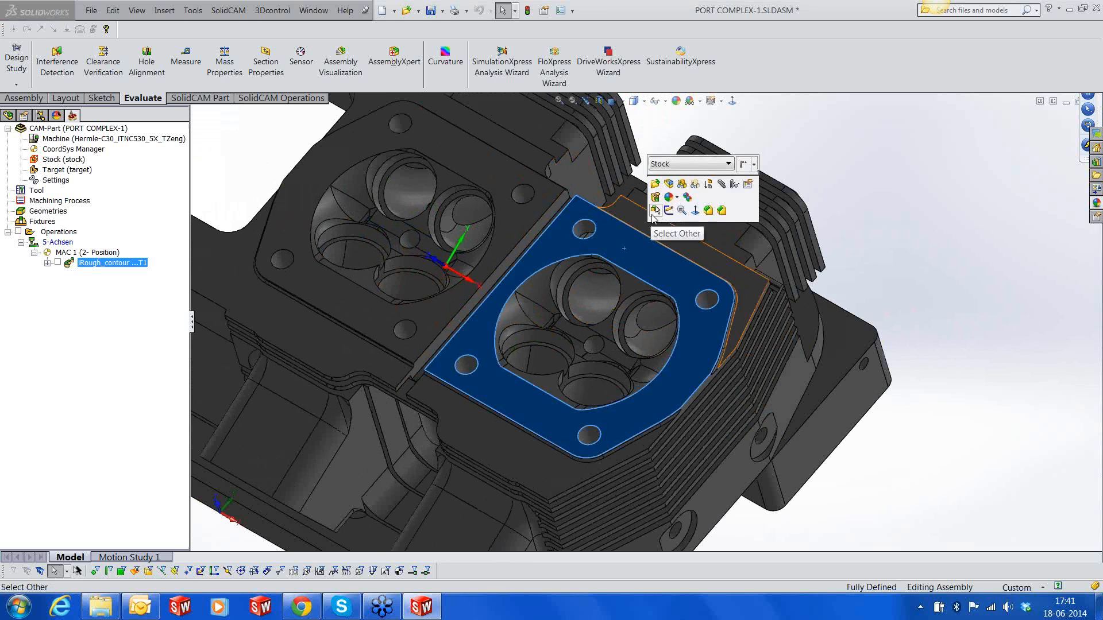
{"action": "left_click", "coordinate": [671, 178]}
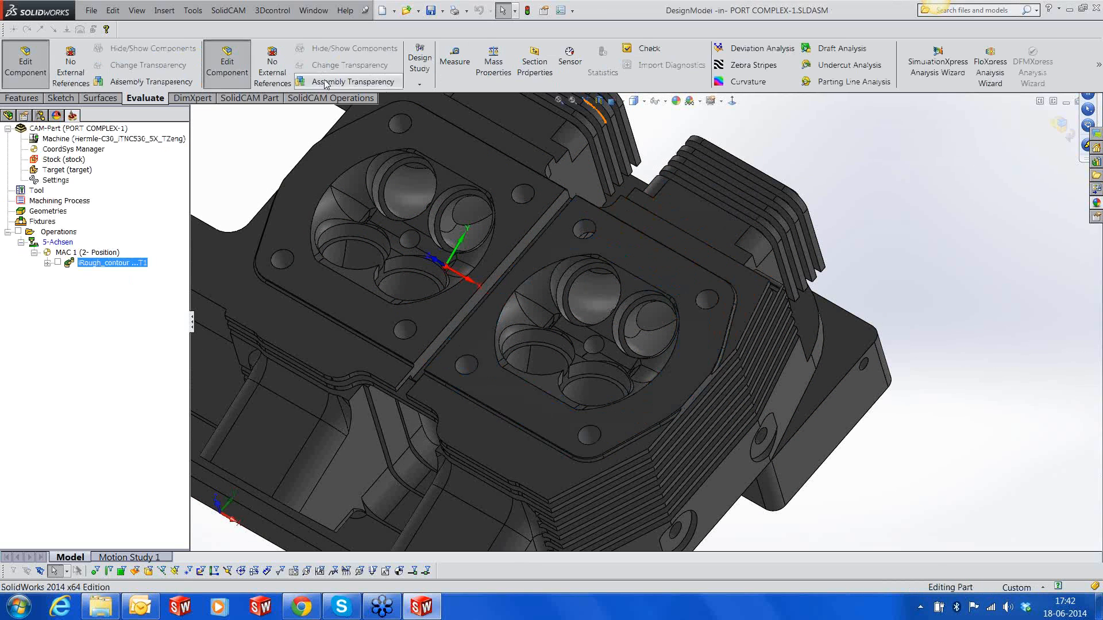
Copy the port faces of the second cylinder's two upper bores as an offset surface at 0.00 mm
{"action": "left_click", "coordinate": [168, 11]}
{"action": "mouse_move", "coordinate": [189, 122]}
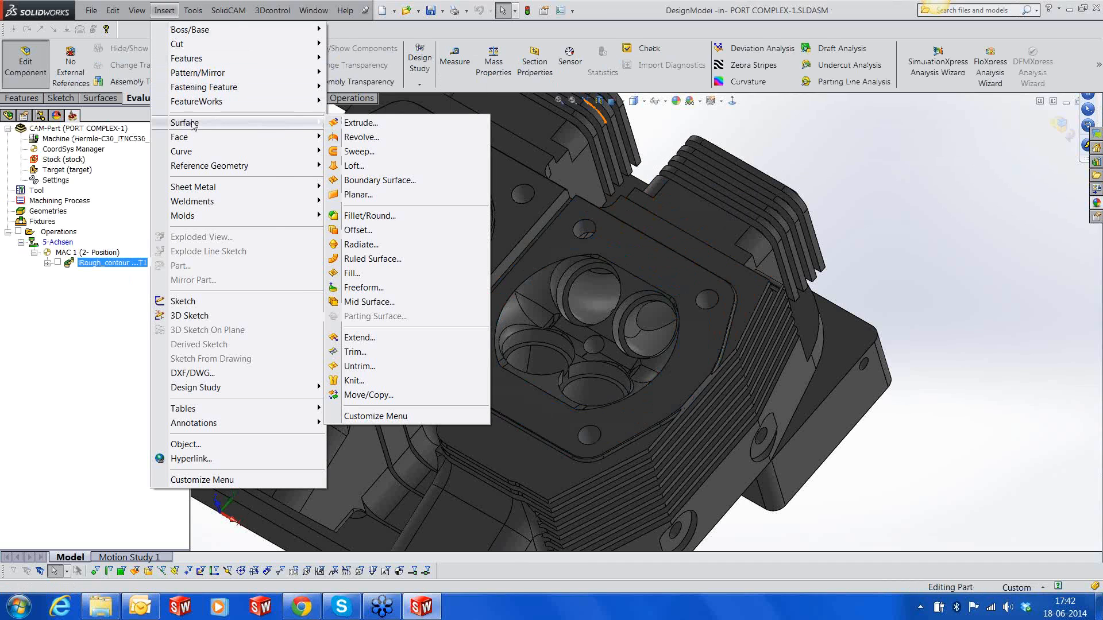
{"action": "left_click", "coordinate": [358, 230]}
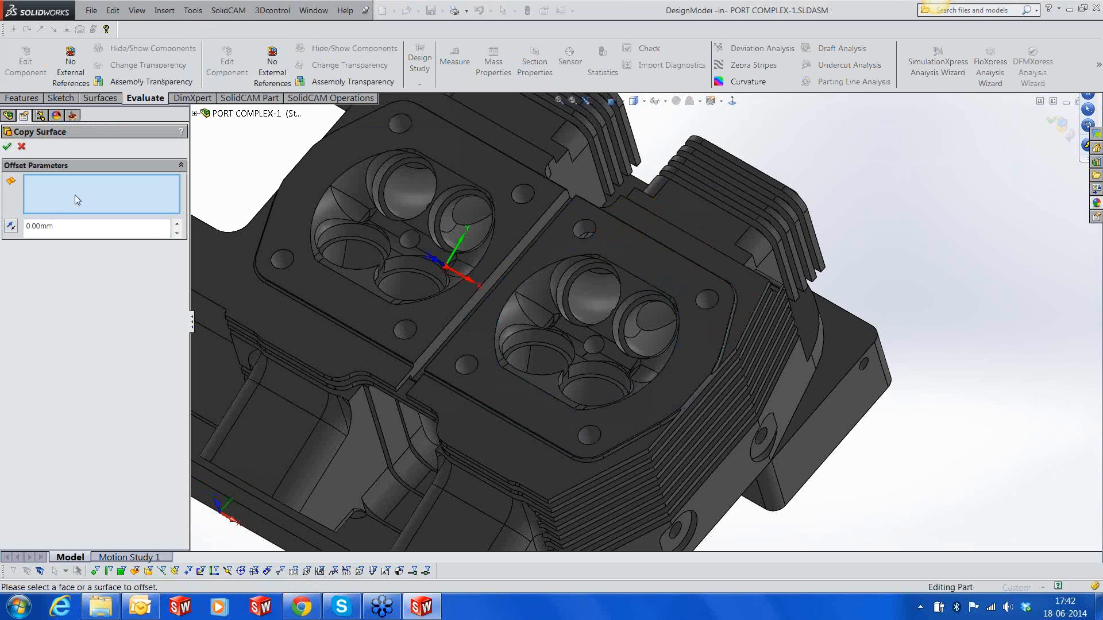
{"action": "left_click", "coordinate": [598, 298]}
{"action": "left_click", "coordinate": [641, 352]}
{"action": "middle_click_drag", "start_coordinate": [640, 352], "coordinate": [610, 414]}
{"action": "left_click", "coordinate": [673, 295]}
{"action": "left_click", "coordinate": [611, 274]}
{"action": "scroll", "coordinate": [914, 152], "scroll_direction": "down", "scroll_amount": 3}
{"action": "left_click", "coordinate": [838, 182]}
{"action": "middle_click_drag", "start_coordinate": [849, 198], "coordinate": [907, 184]}
{"action": "scroll", "coordinate": [808, 354], "scroll_direction": "up", "scroll_amount": 3}
{"action": "middle_click_drag", "start_coordinate": [732, 356], "coordinate": [769, 294]}
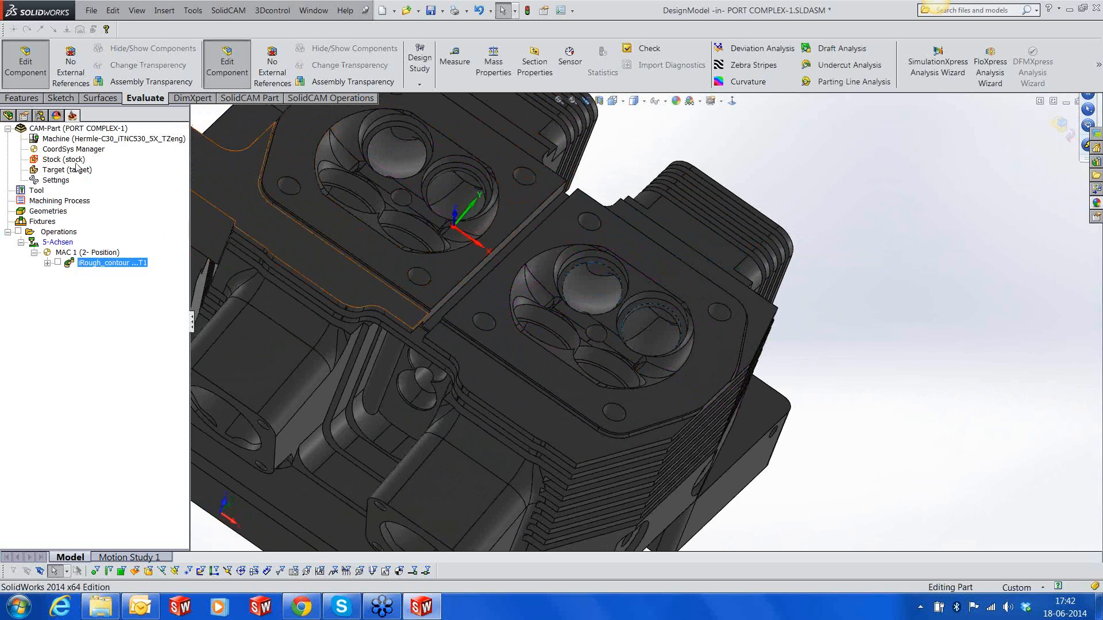
Hide the Imported2 solid body of DesignModel to isolate the copied port surfaces
{"action": "left_click", "coordinate": [7, 116]}
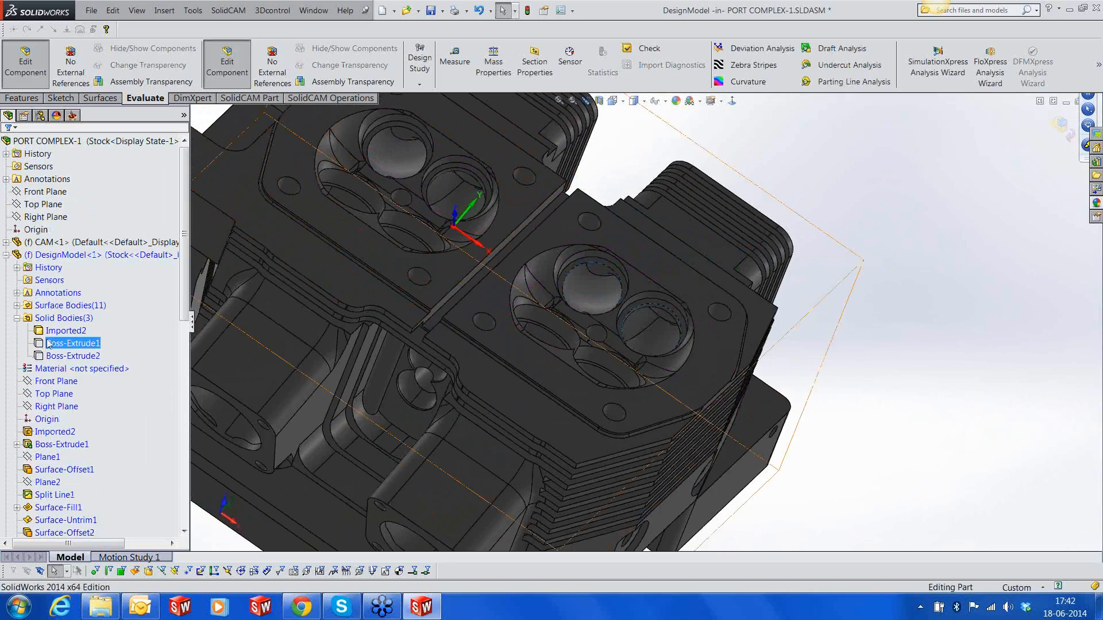
{"action": "left_click", "coordinate": [56, 332]}
{"action": "left_click", "coordinate": [63, 315]}
{"action": "left_click", "coordinate": [850, 266]}
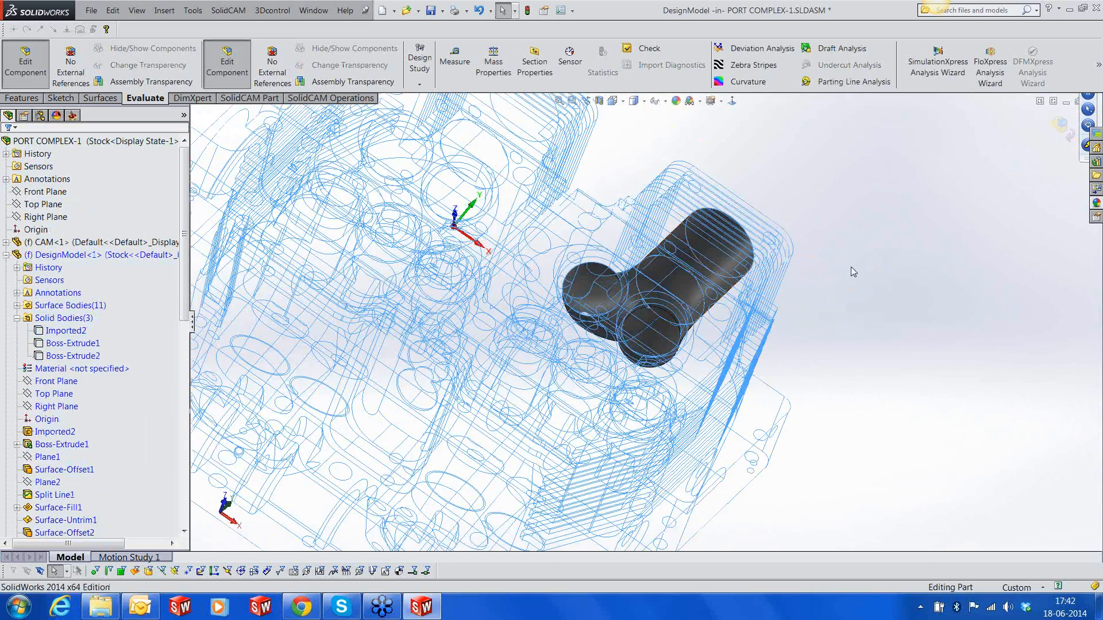
Close the round holes in both port branches by untrimming their two faces with Internal edges, merged with the original
{"action": "middle_click_drag", "start_coordinate": [704, 236], "coordinate": [652, 425]}
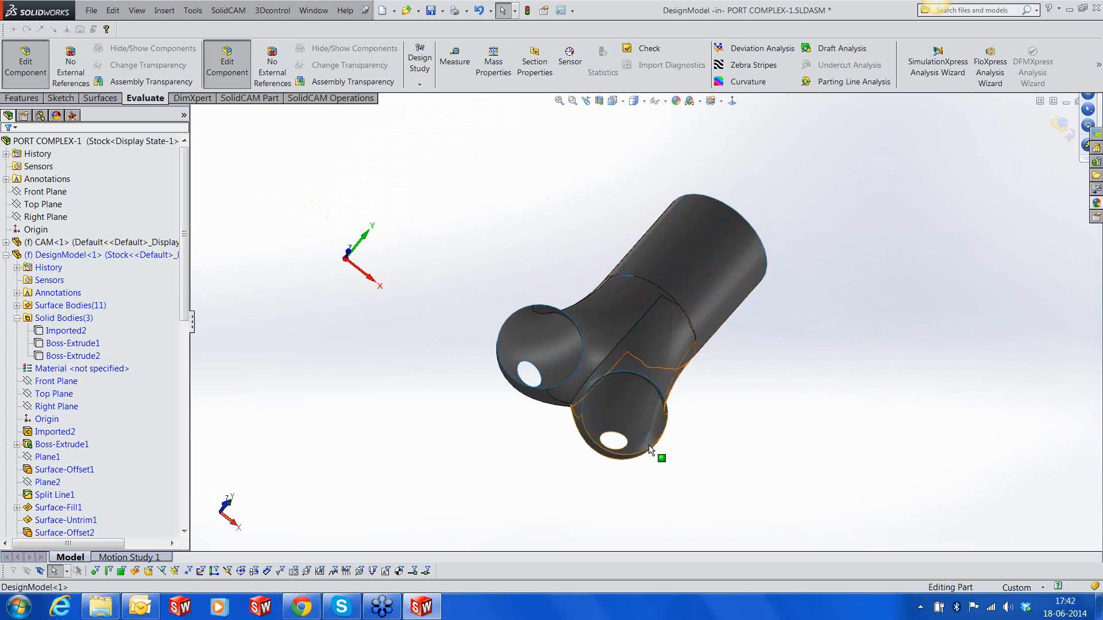
{"action": "middle_click_drag", "start_coordinate": [661, 379], "coordinate": [635, 386]}
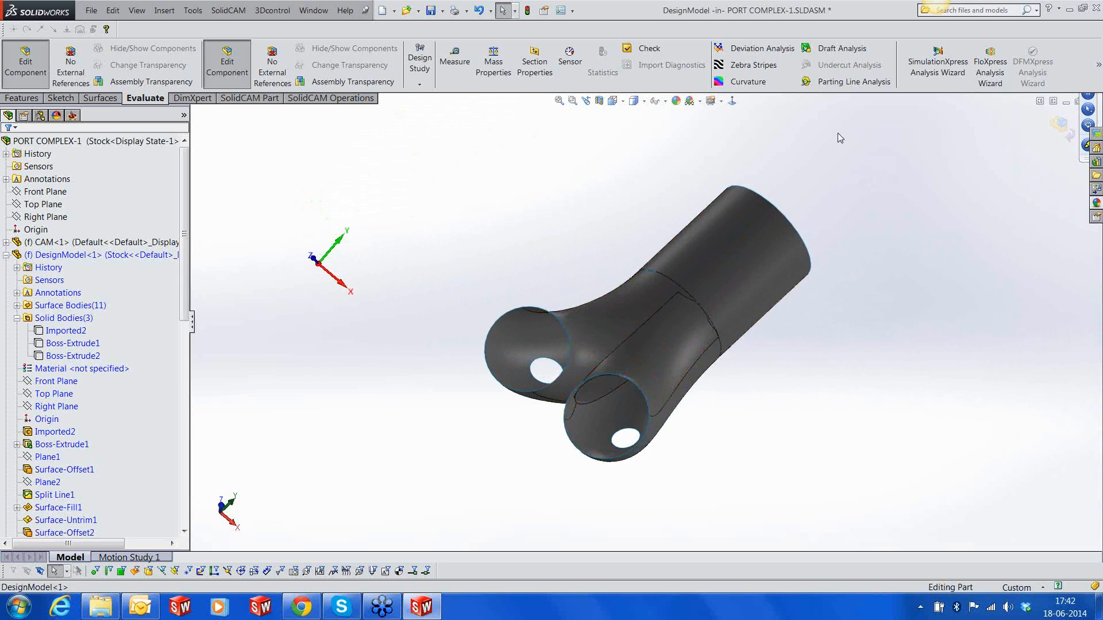
{"action": "left_click", "coordinate": [164, 11]}
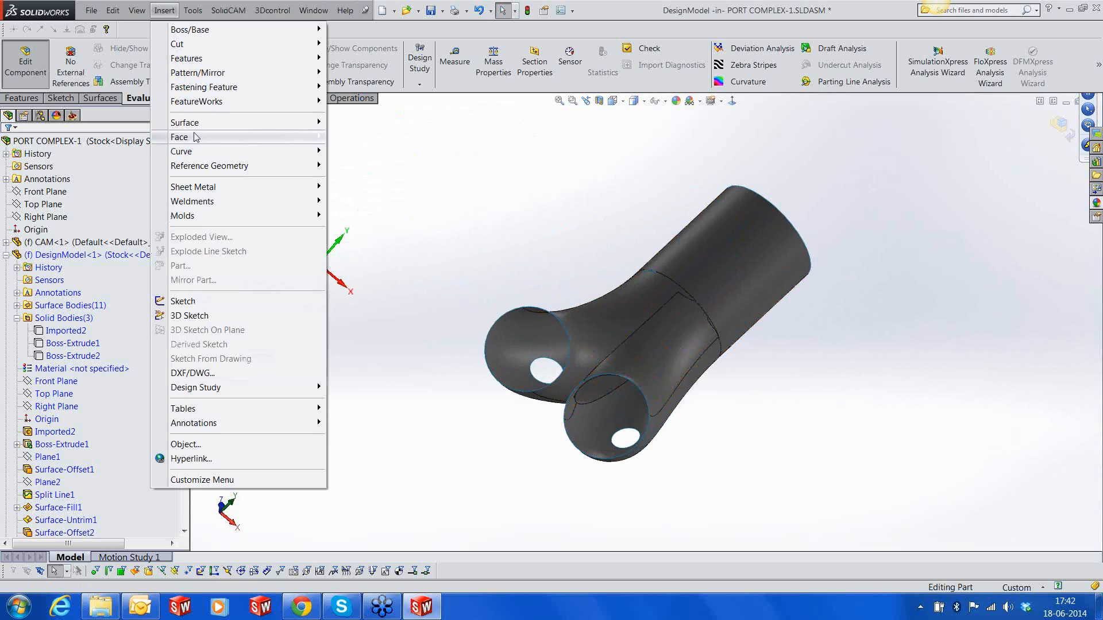
{"action": "mouse_move", "coordinate": [276, 122]}
{"action": "left_click", "coordinate": [358, 367]}
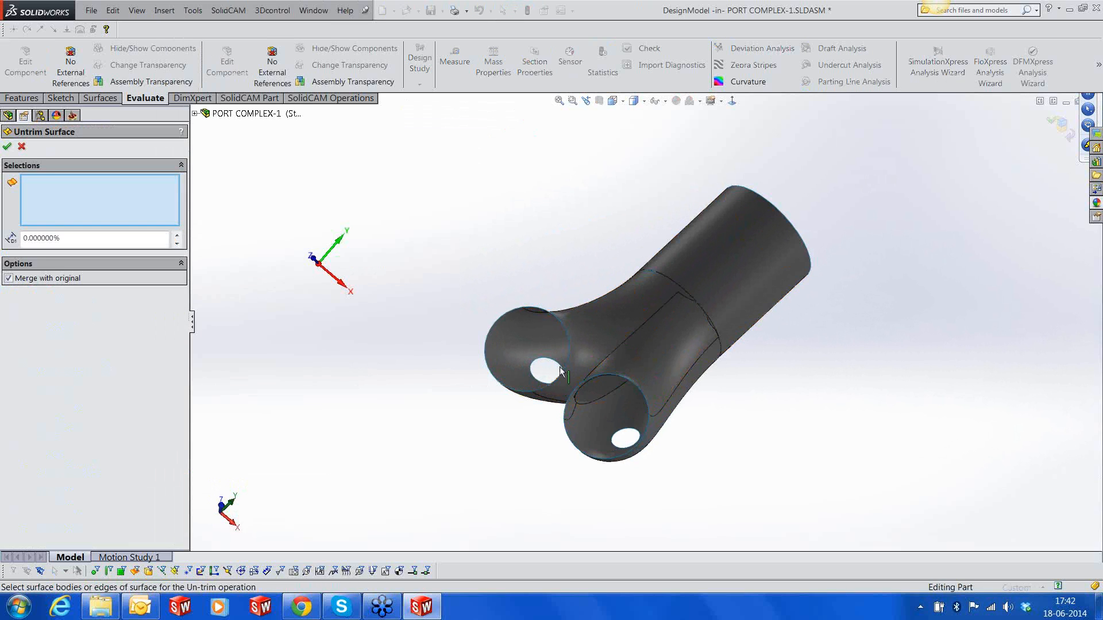
{"action": "left_click", "coordinate": [544, 346]}
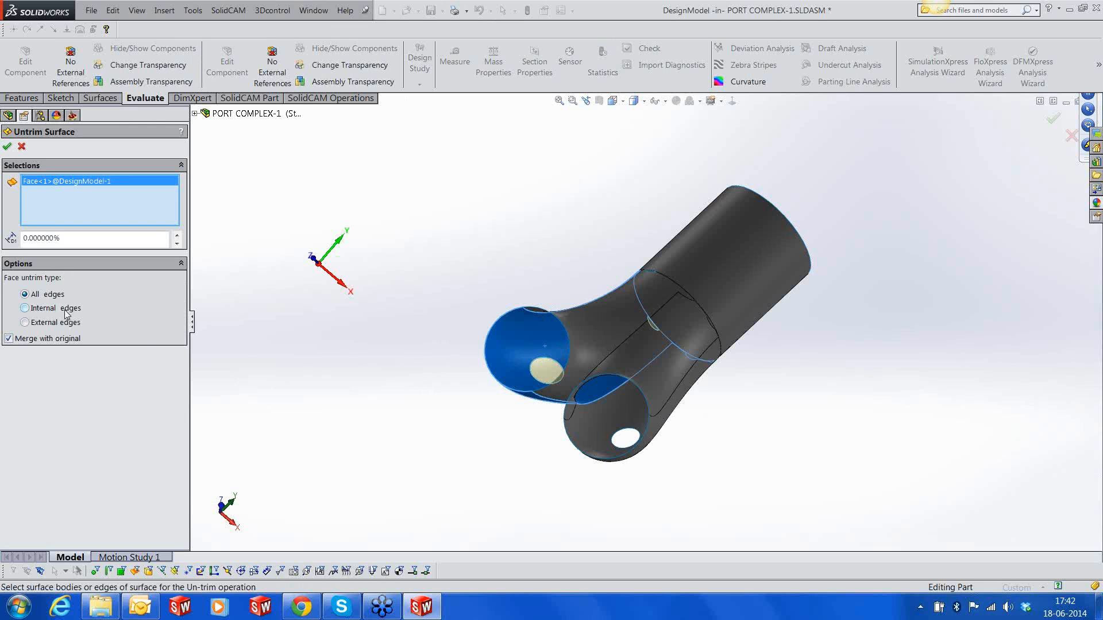
{"action": "middle_click_drag", "start_coordinate": [442, 413], "coordinate": [453, 423]}
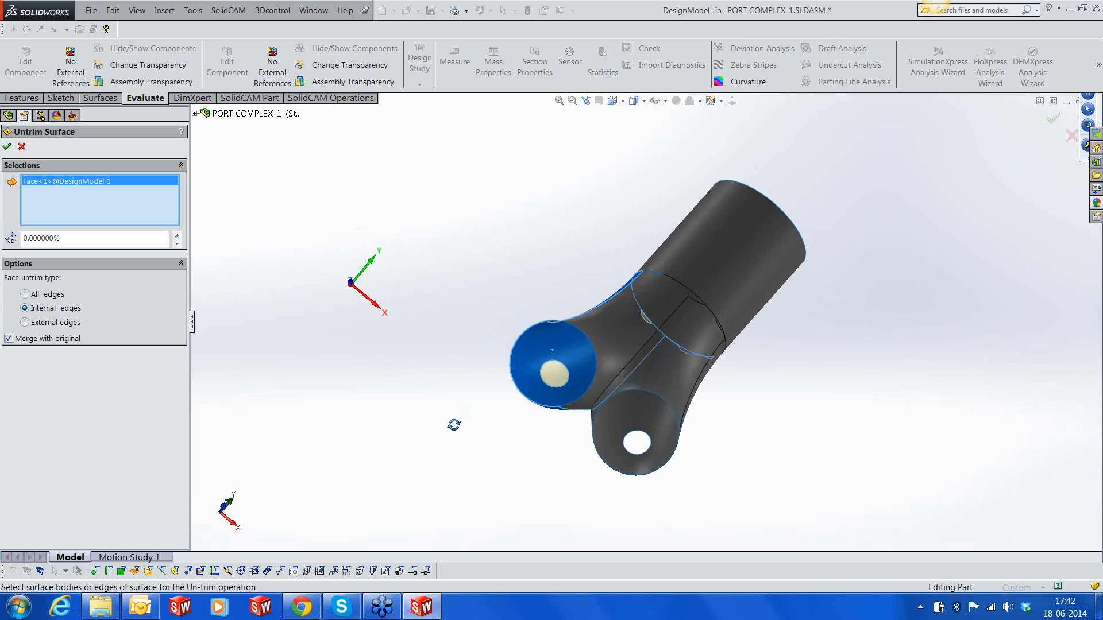
{"action": "left_click", "coordinate": [621, 458]}
{"action": "middle_click_drag", "start_coordinate": [677, 391], "coordinate": [660, 383]}
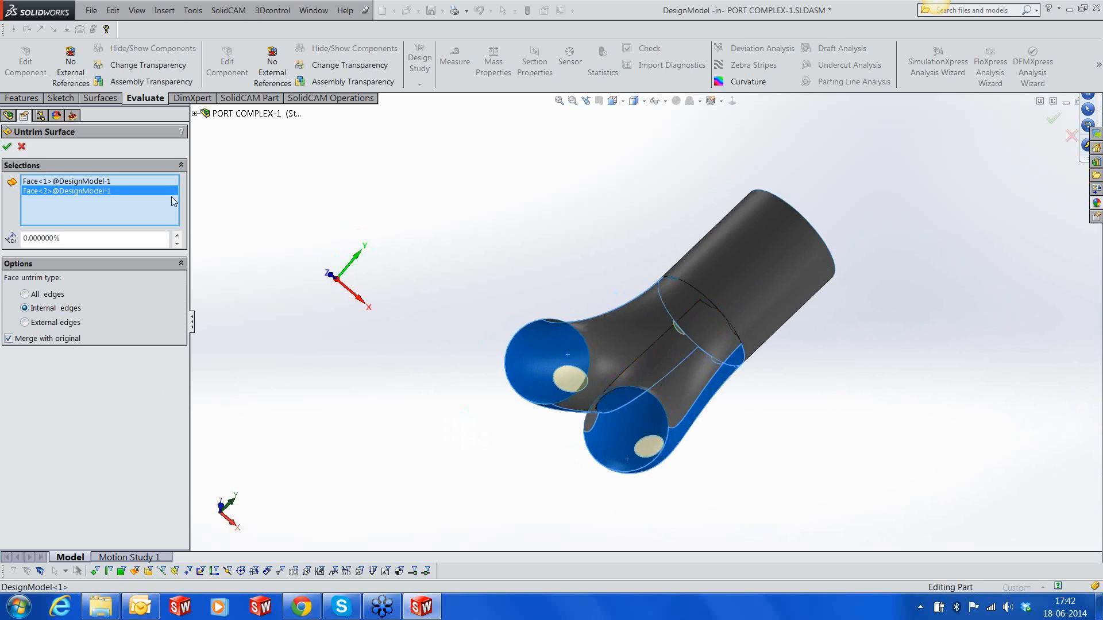
{"action": "left_click", "coordinate": [7, 147]}
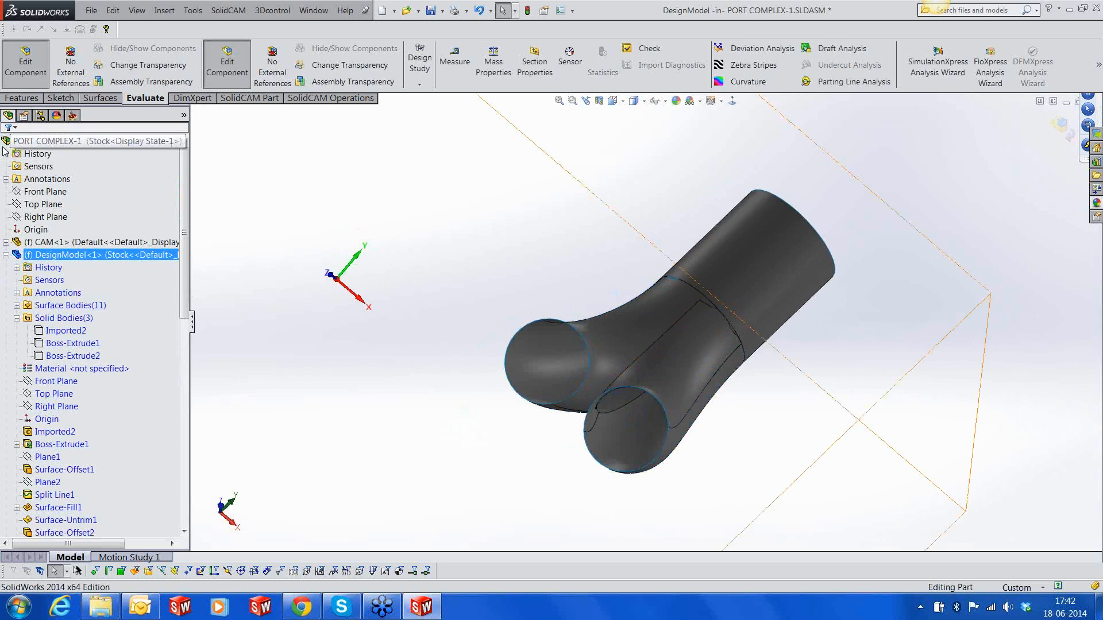
Untrim the inner face running along the nearer port branch, merging the result with the original surface
{"action": "left_click", "coordinate": [165, 10]}
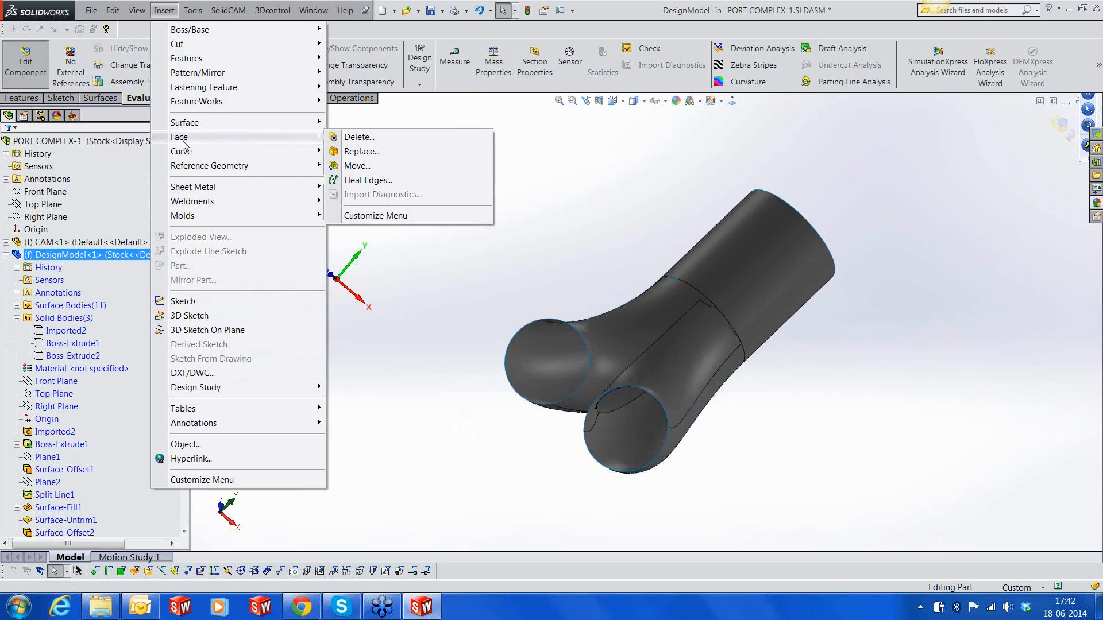
{"action": "mouse_move", "coordinate": [213, 57]}
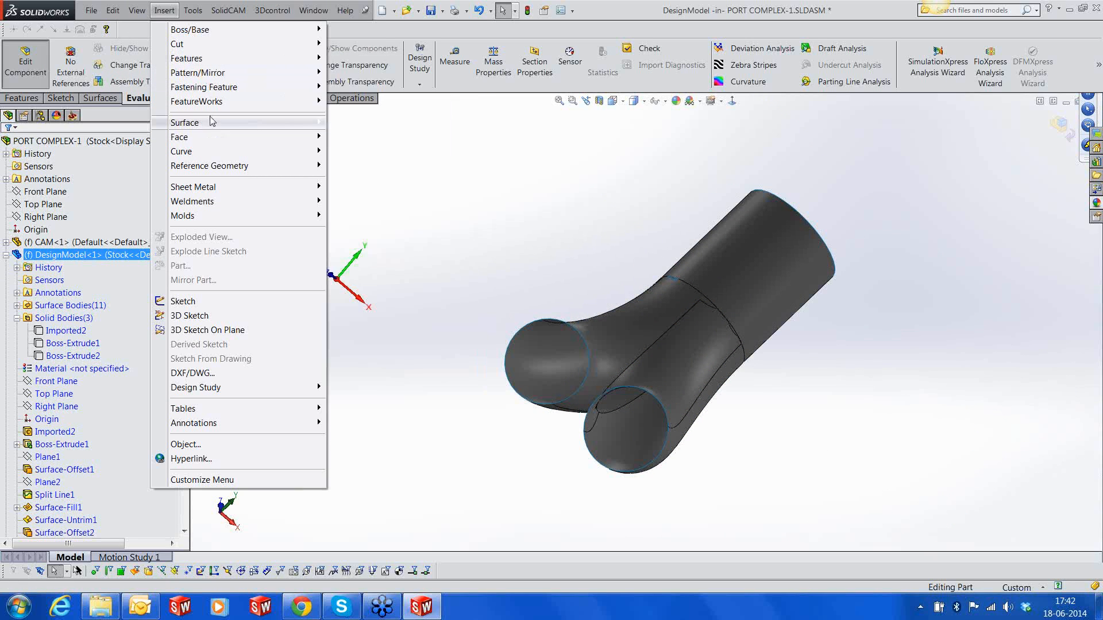
{"action": "mouse_move", "coordinate": [276, 122]}
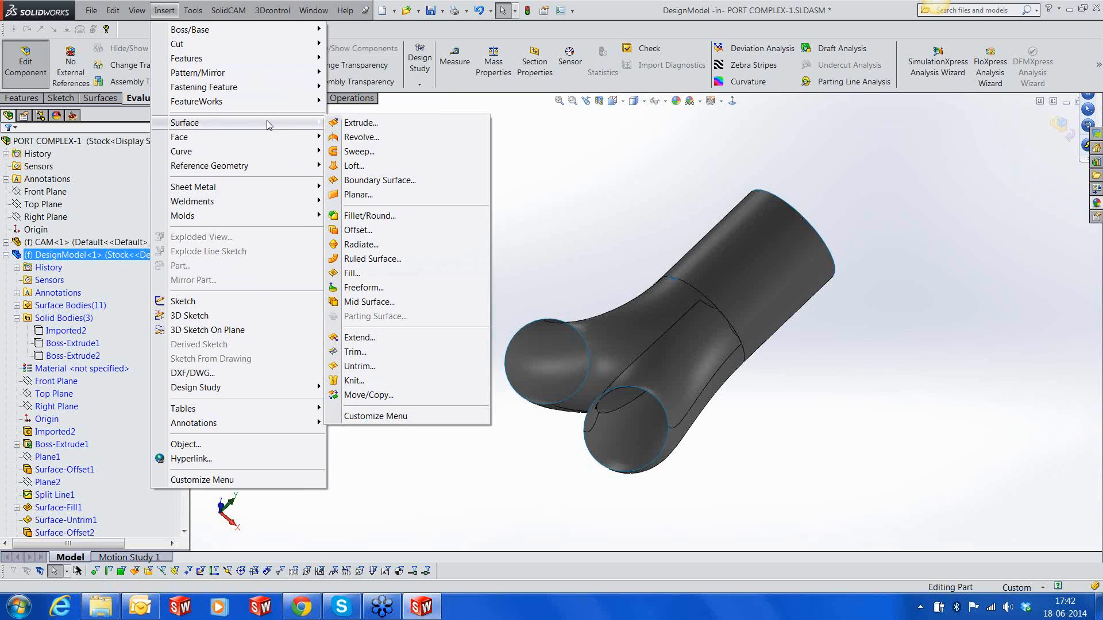
{"action": "left_click", "coordinate": [362, 367]}
{"action": "middle_click_drag", "start_coordinate": [720, 368], "coordinate": [862, 438]}
{"action": "left_click", "coordinate": [710, 392]}
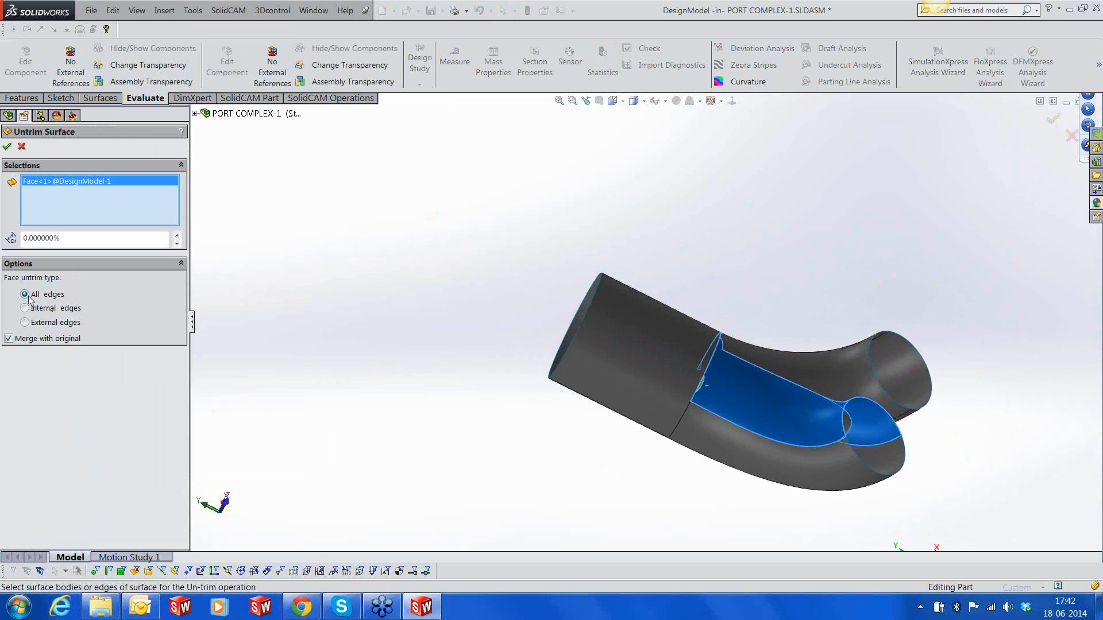
{"action": "left_click", "coordinate": [7, 147]}
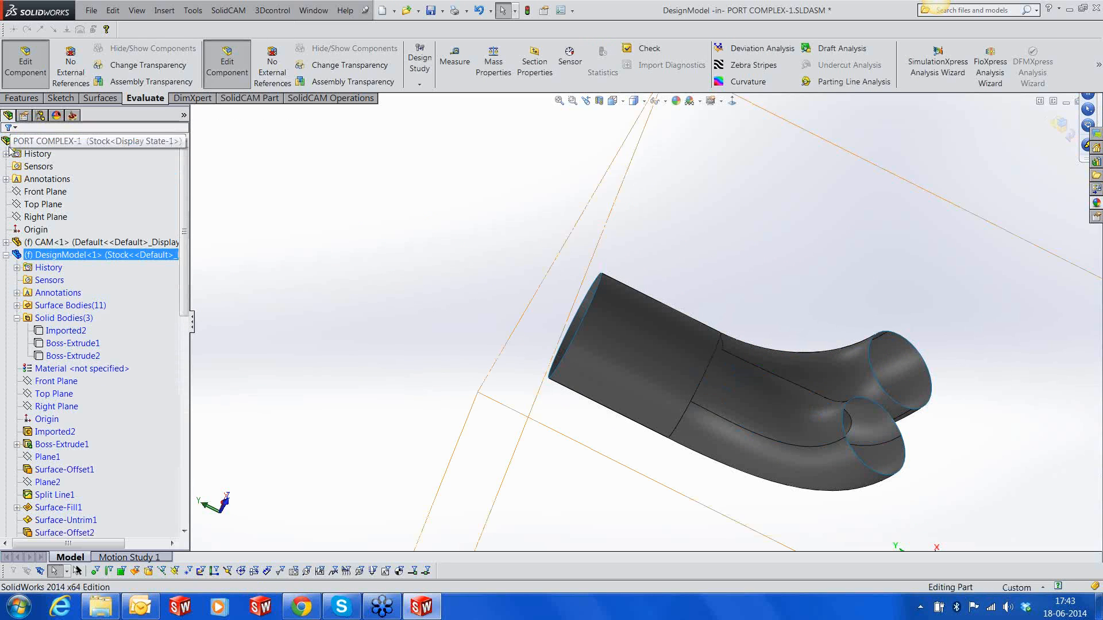
Split the faces of both curved port branches along Plane4 with an Intersection split line
{"action": "mouse_move", "coordinate": [768, 387]}
{"action": "middle_mouse_down"}
{"action": "mouse_move", "coordinate": [721, 494]}
{"action": "mouse_move", "coordinate": [721, 387]}
{"action": "mouse_move", "coordinate": [716, 526]}
{"action": "mouse_move", "coordinate": [769, 408]}
{"action": "mouse_move", "coordinate": [710, 363]}
{"action": "mouse_move", "coordinate": [844, 447]}
{"action": "mouse_move", "coordinate": [825, 415]}
{"action": "middle_mouse_up"}
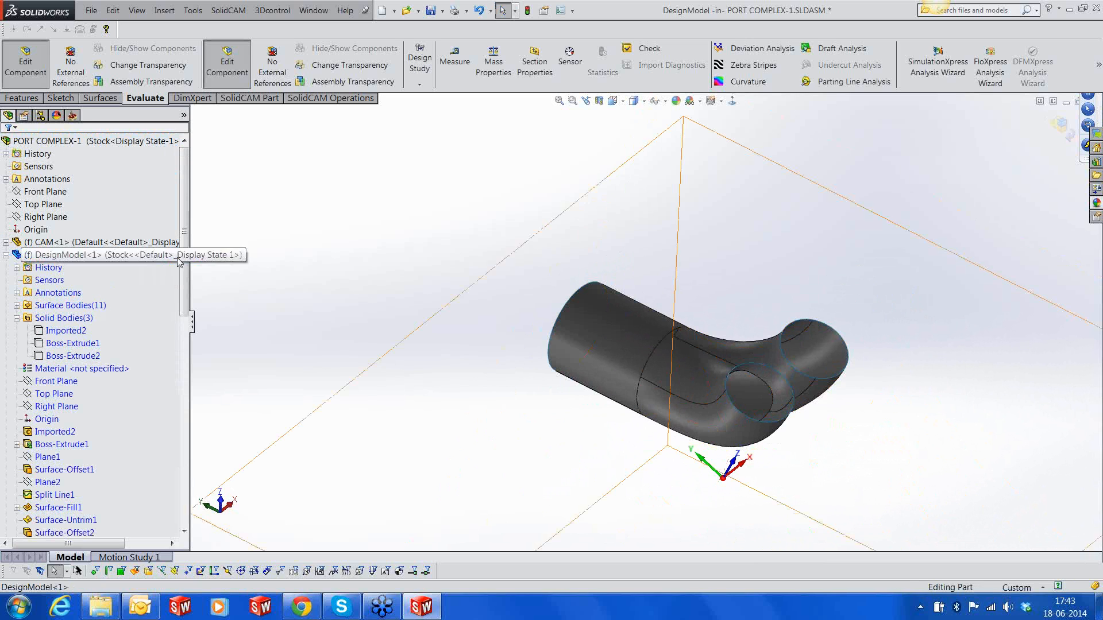
{"action": "left_click_drag", "start_coordinate": [186, 257], "coordinate": [186, 361]}
{"action": "left_click", "coordinate": [49, 432]}
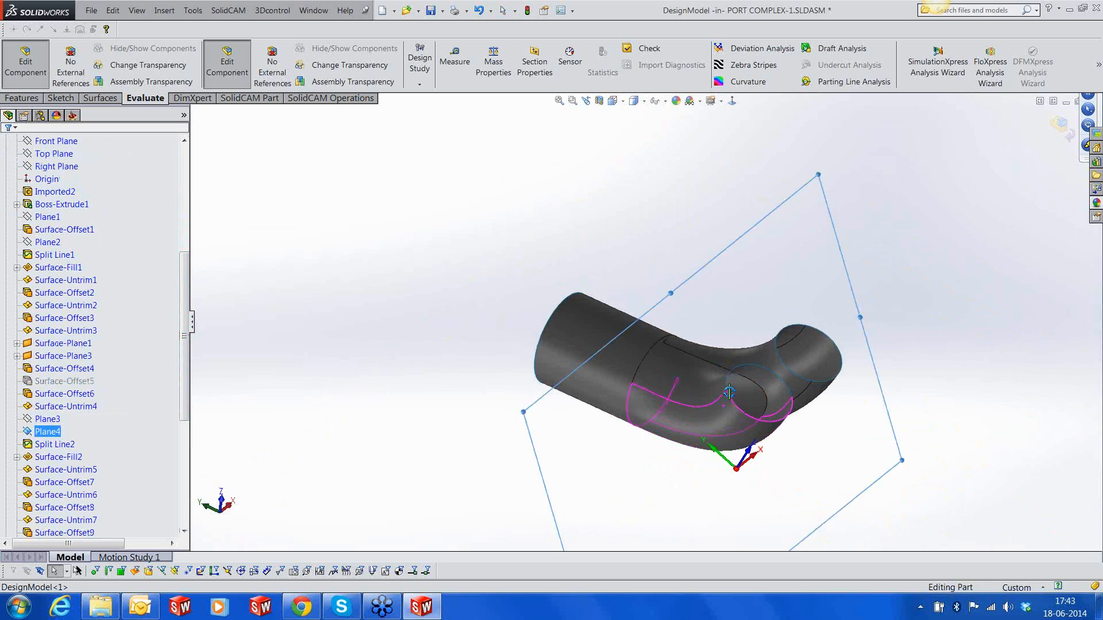
{"action": "middle_click_drag", "start_coordinate": [666, 416], "coordinate": [655, 388]}
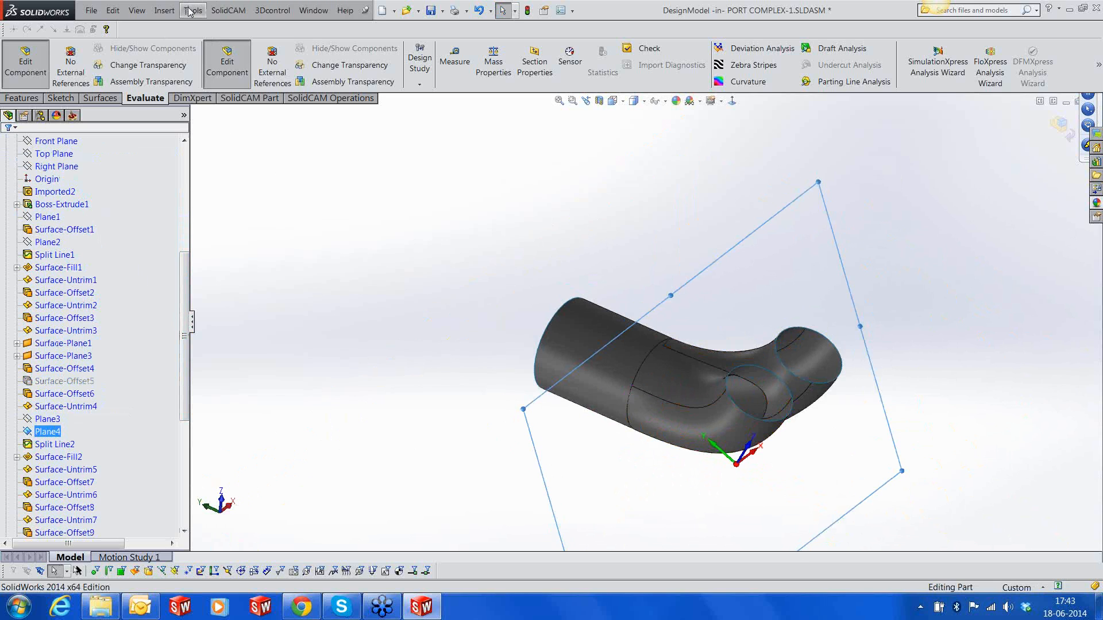
{"action": "left_click", "coordinate": [164, 11]}
{"action": "mouse_move", "coordinate": [275, 152]}
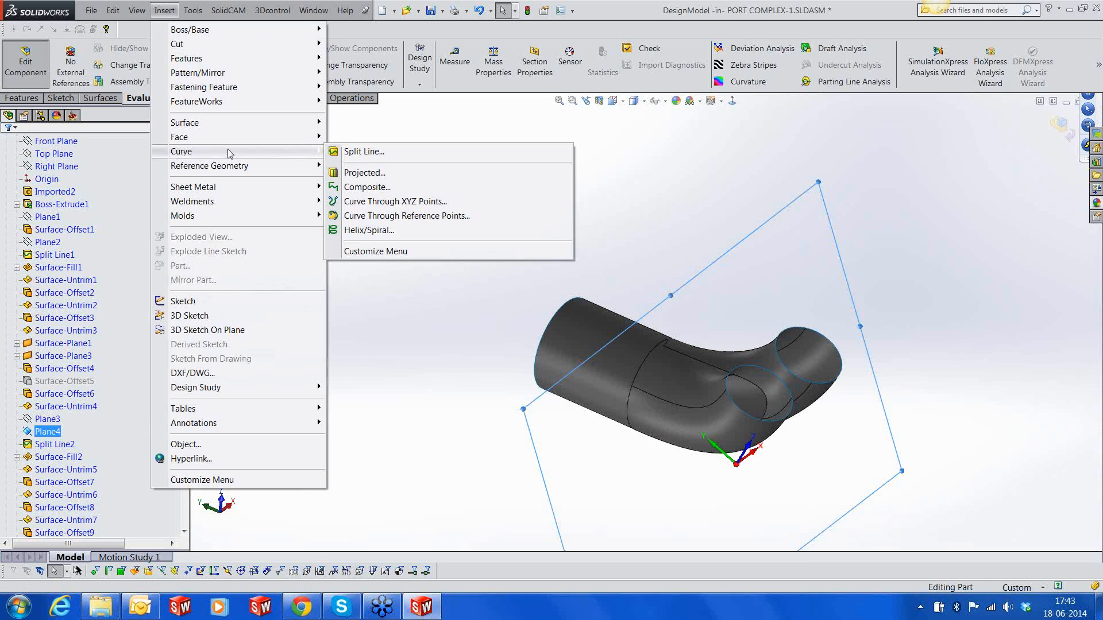
{"action": "left_click", "coordinate": [352, 153]}
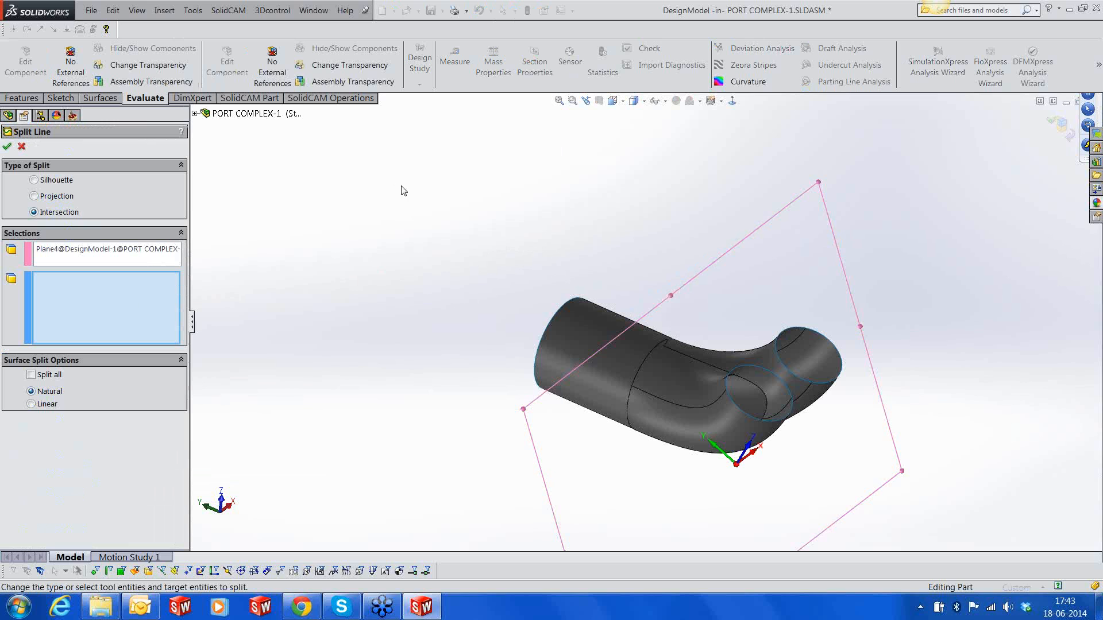
{"action": "left_click", "coordinate": [684, 440]}
{"action": "left_click", "coordinate": [716, 358]}
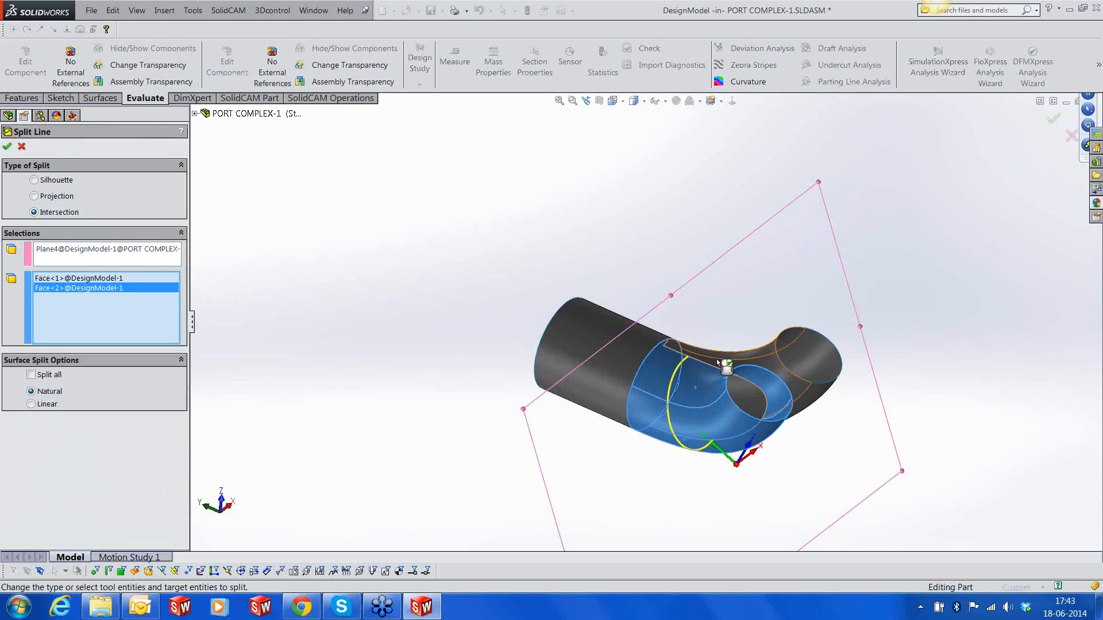
{"action": "left_click", "coordinate": [757, 370]}
{"action": "middle_click_drag", "start_coordinate": [756, 367], "coordinate": [825, 449]}
{"action": "left_click", "coordinate": [800, 415]}
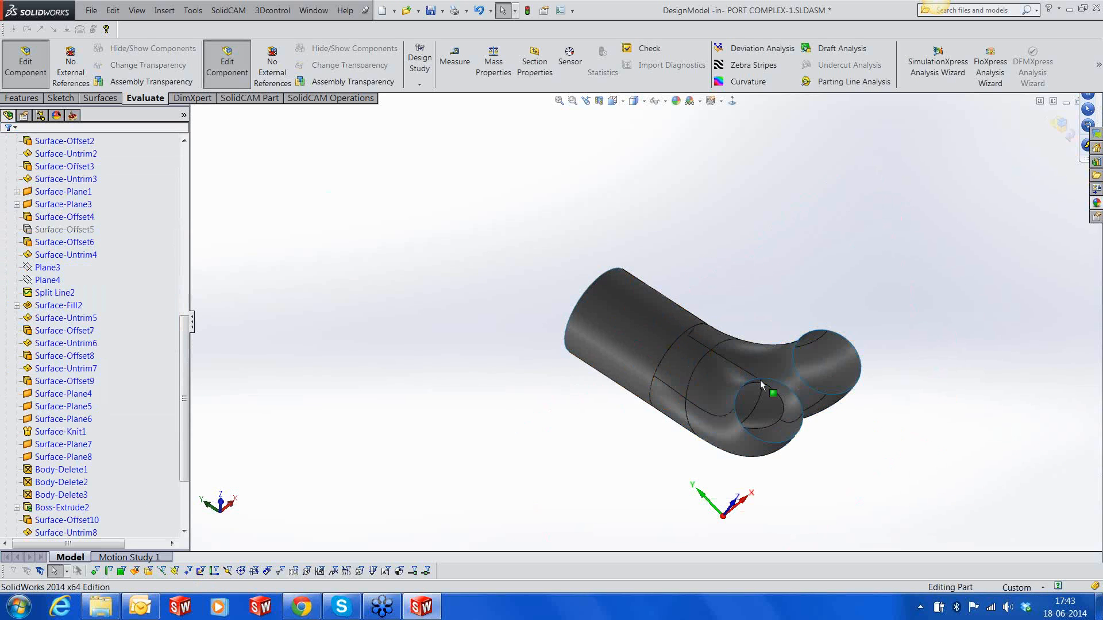
Draw a 3D sketch line about 31.8 mm long across the nearer branch's open inner side, joining the ends of its split edges
{"action": "scroll", "coordinate": [766, 390], "scroll_direction": "down", "scroll_amount": 4}
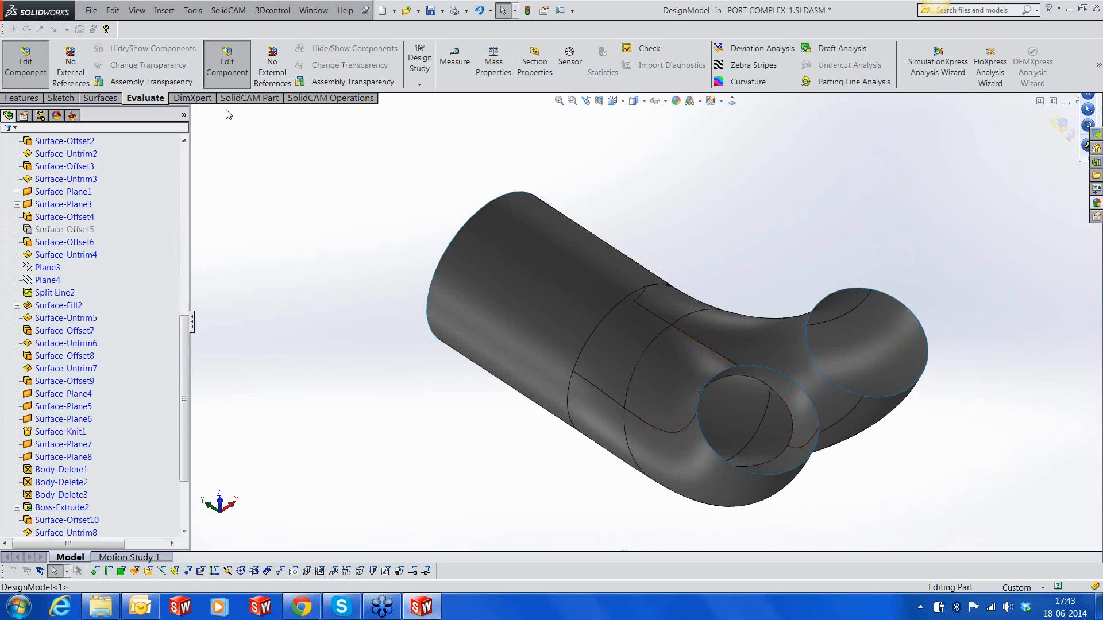
{"action": "left_click", "coordinate": [62, 98]}
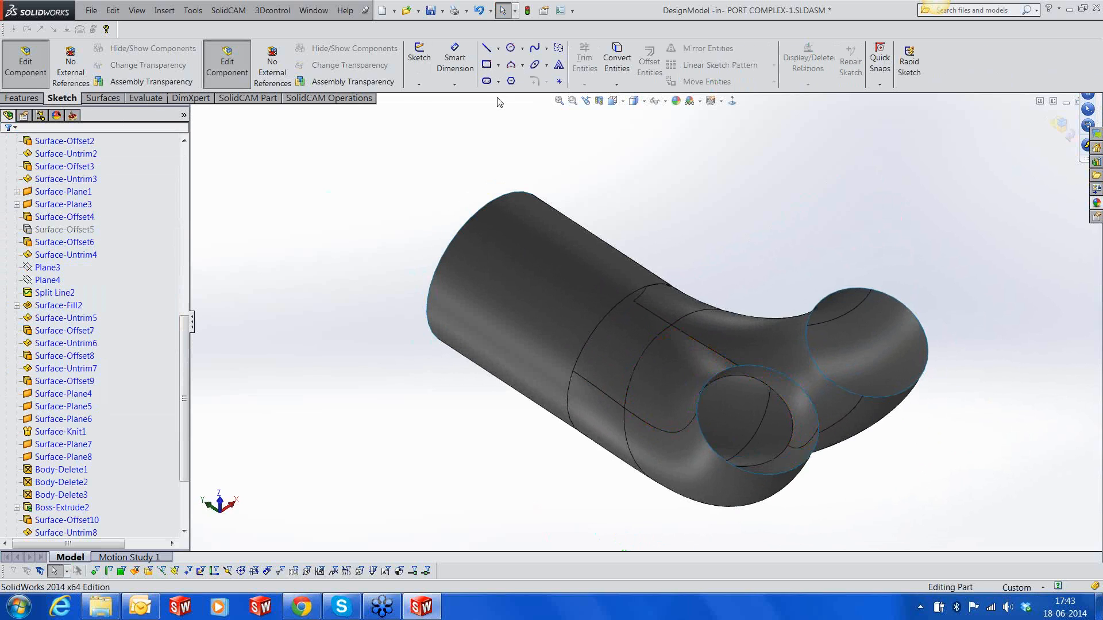
{"action": "left_click", "coordinate": [418, 84]}
{"action": "left_click", "coordinate": [439, 108]}
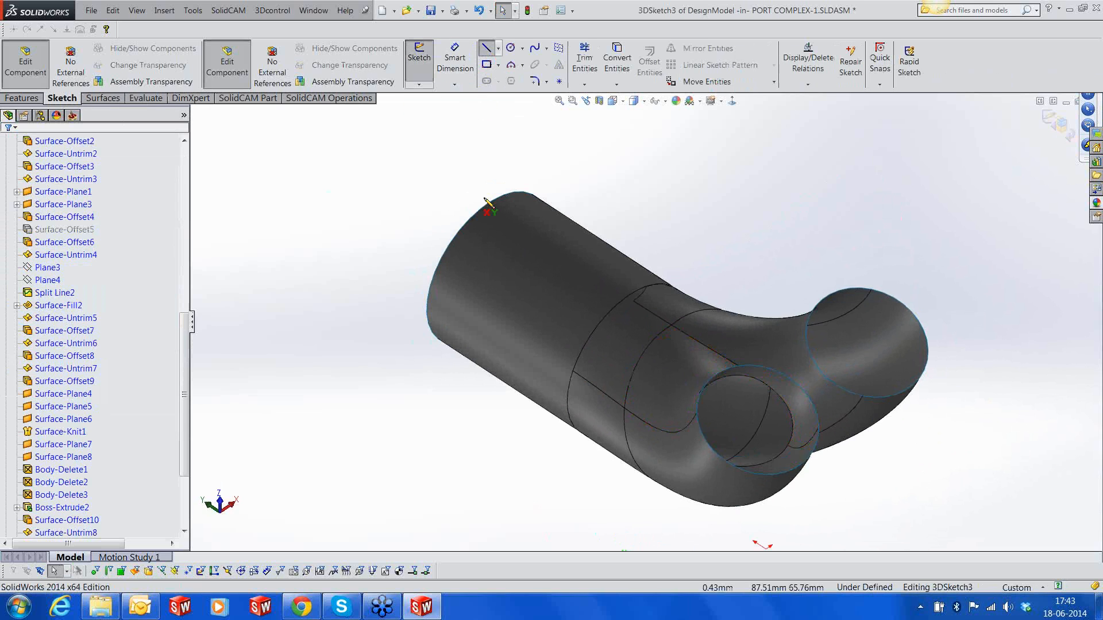
{"action": "middle_click_drag", "start_coordinate": [747, 398], "coordinate": [728, 378]}
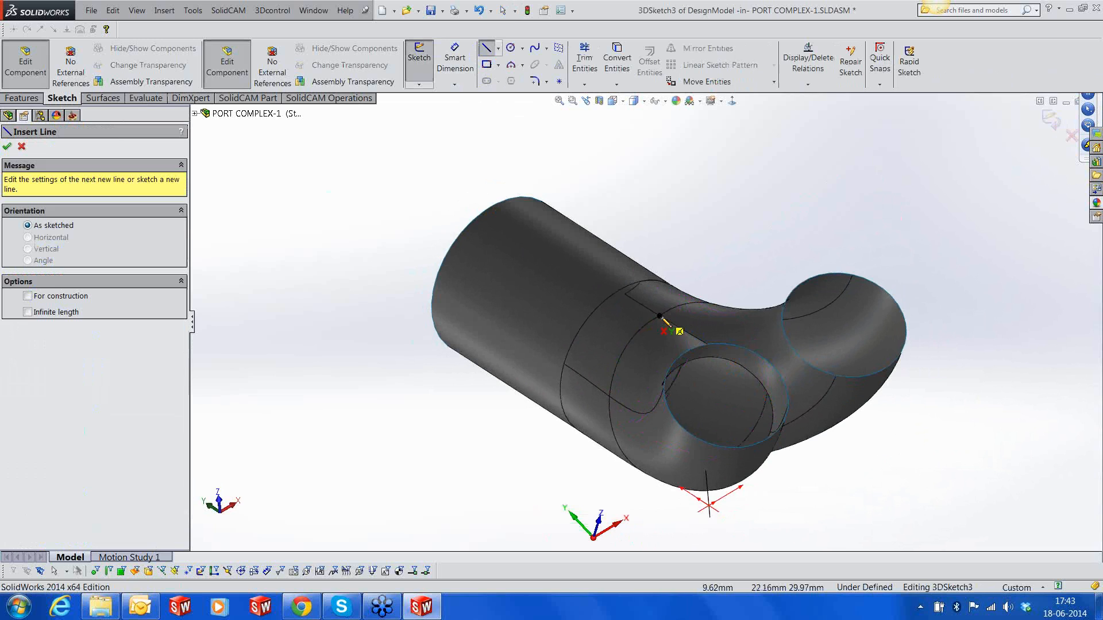
{"action": "left_click", "coordinate": [660, 316]}
{"action": "mouse_move", "coordinate": [708, 493]}
{"action": "middle_mouse_down"}
{"action": "mouse_move", "coordinate": [716, 507]}
{"action": "mouse_move", "coordinate": [721, 484]}
{"action": "middle_mouse_up"}
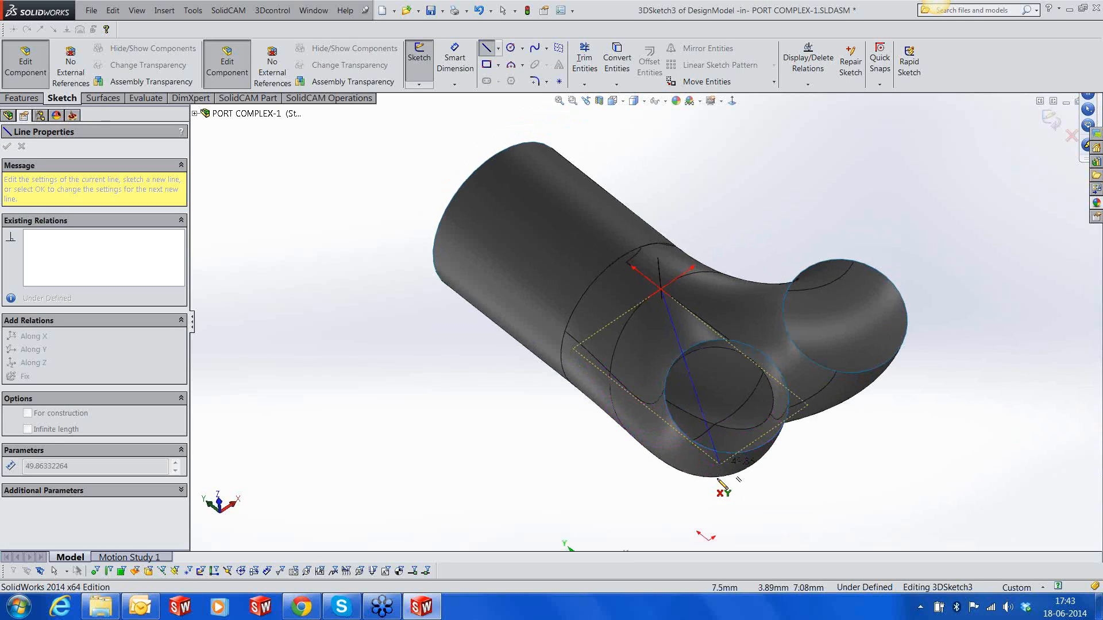
{"action": "left_click", "coordinate": [714, 425]}
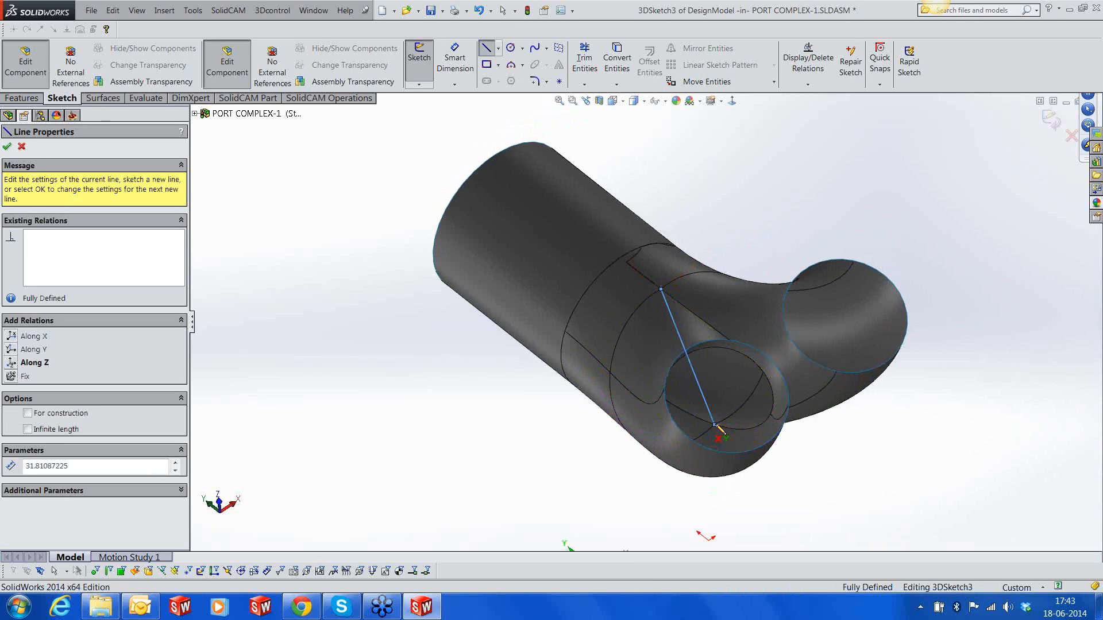
{"action": "key", "text": "Escape"}
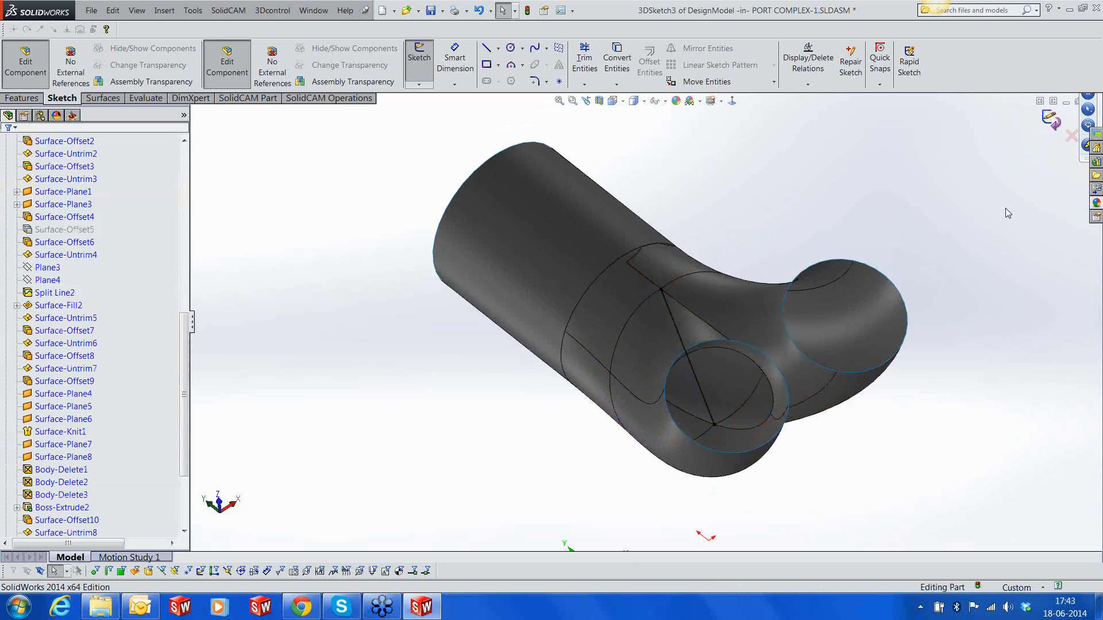
Fill the nearer branch's inner opening with a Contact surface bounded by its two open edges and the 3D sketch line
{"action": "left_click", "coordinate": [166, 11]}
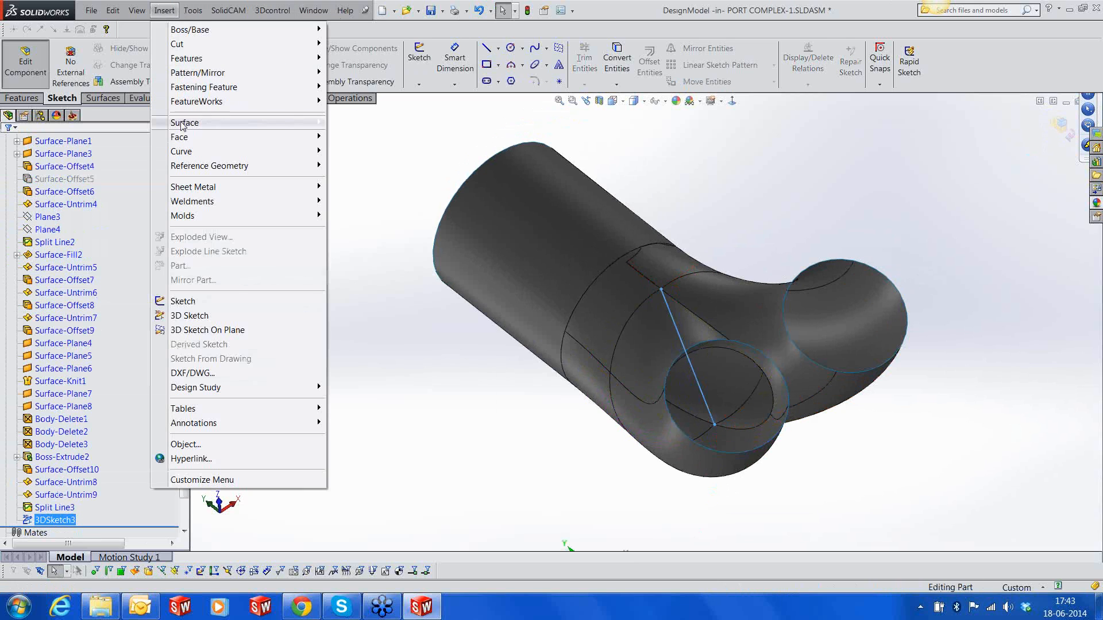
{"action": "left_click", "coordinate": [359, 276]}
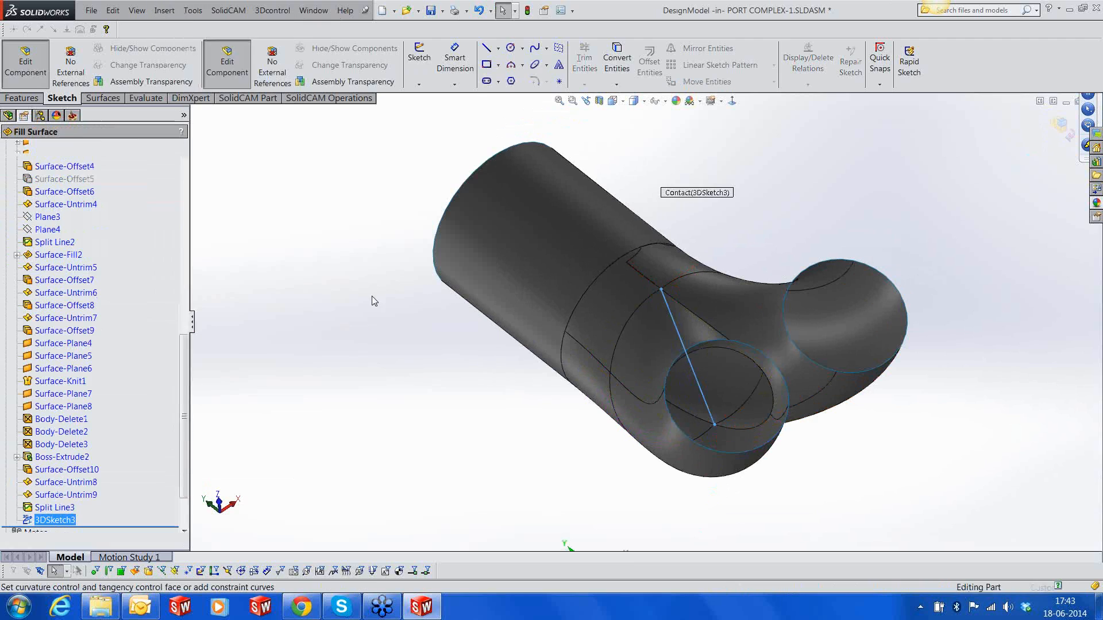
{"action": "left_click", "coordinate": [752, 426]}
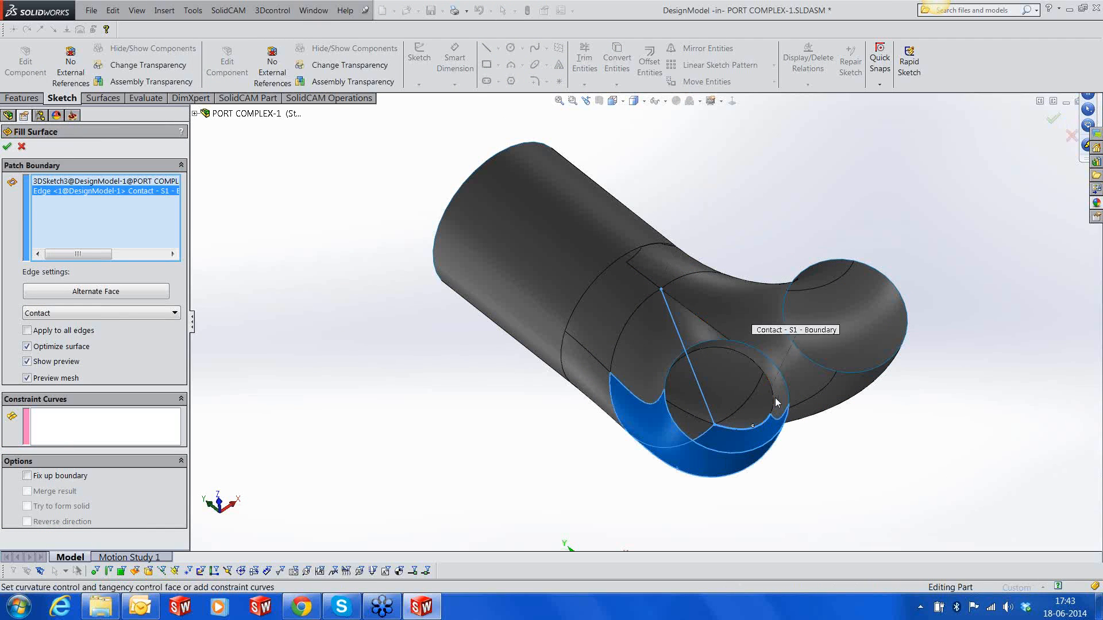
{"action": "left_click", "coordinate": [775, 402]}
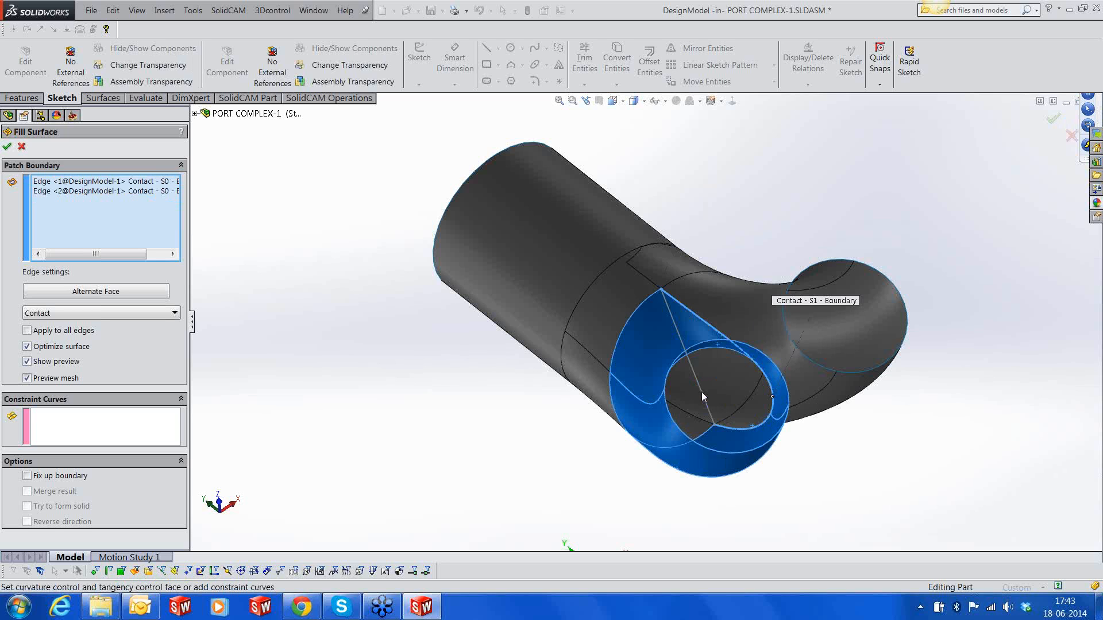
{"action": "left_click", "coordinate": [706, 398]}
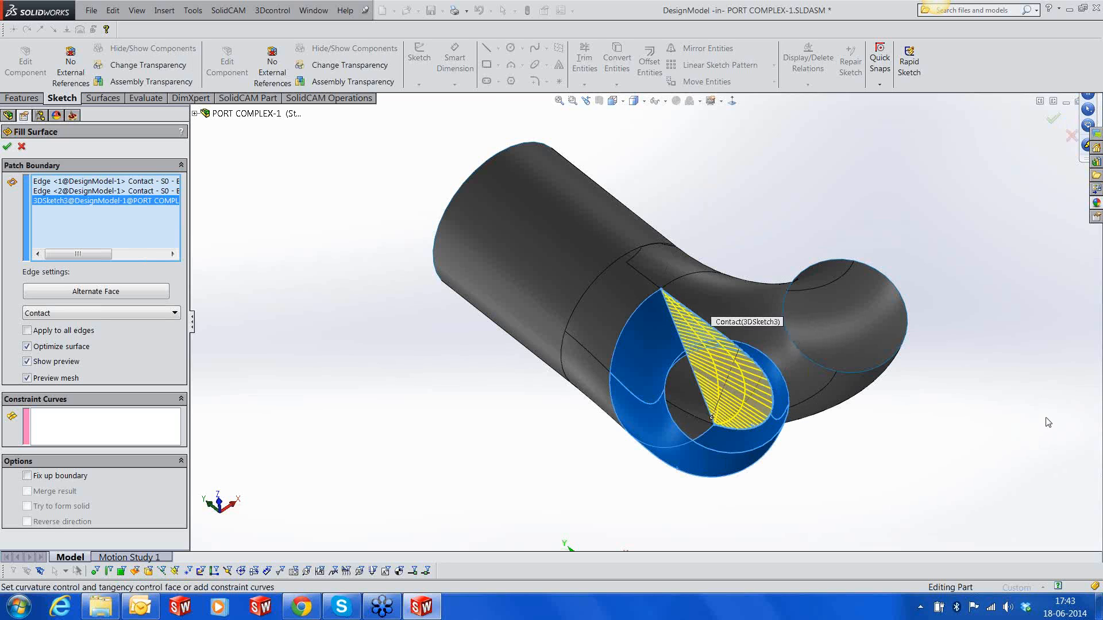
{"action": "scroll", "coordinate": [880, 404], "scroll_direction": "down", "scroll_amount": 1}
{"action": "middle_click_drag", "start_coordinate": [725, 384], "coordinate": [765, 378]}
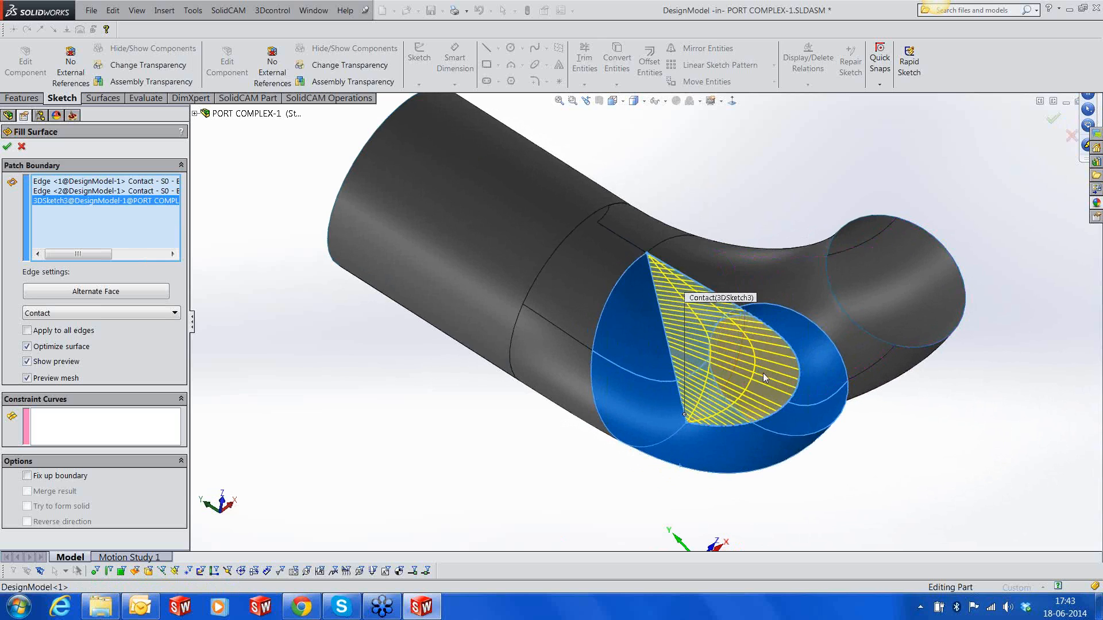
{"action": "left_click", "coordinate": [7, 146]}
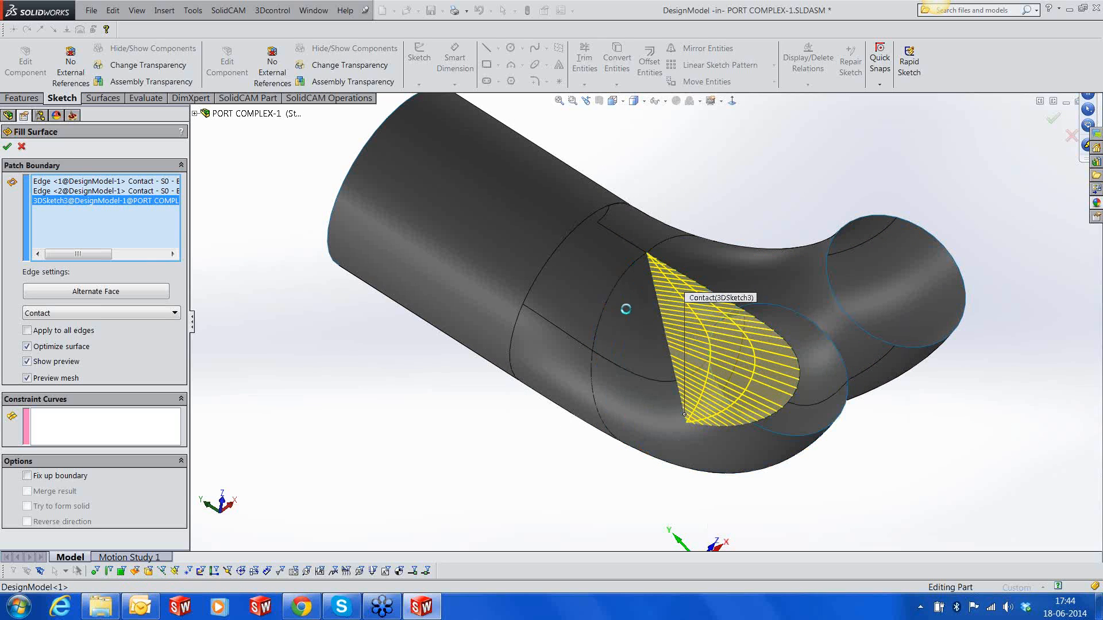
Check the filled and split port surfaces, and finish editing DesignModel to return to the PORT COMPLEX-1 assembly
{"action": "middle_click_drag", "start_coordinate": [775, 377], "coordinate": [758, 391]}
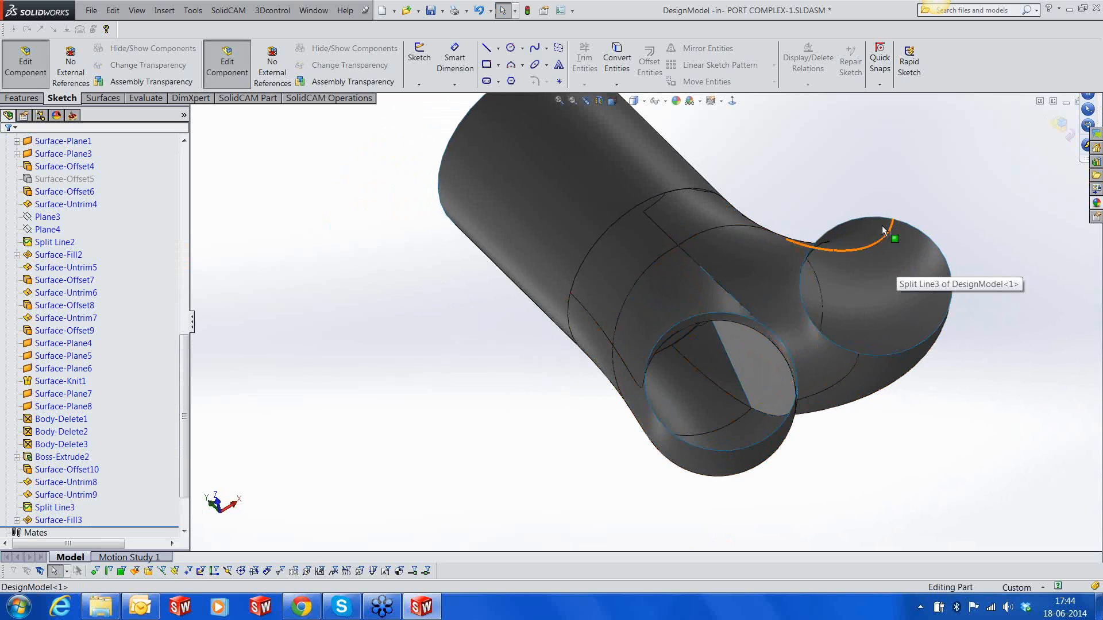
{"action": "middle_click_drag", "start_coordinate": [717, 224], "coordinate": [725, 225]}
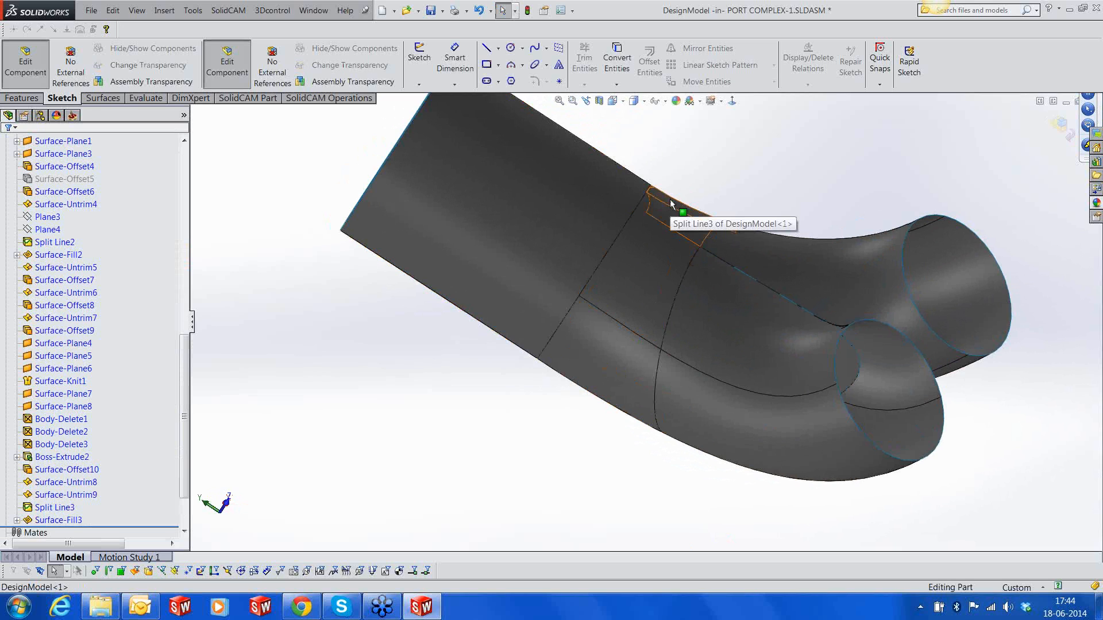
{"action": "middle_click_drag", "start_coordinate": [782, 193], "coordinate": [720, 214]}
{"action": "scroll", "coordinate": [739, 352], "scroll_direction": "down", "scroll_amount": 4}
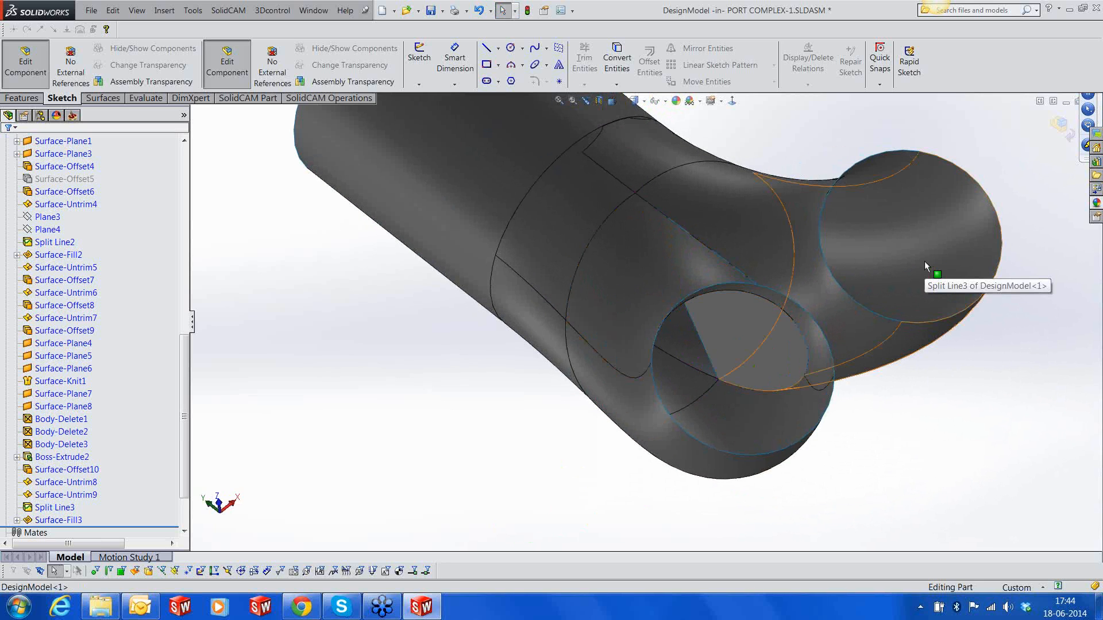
{"action": "scroll", "coordinate": [925, 261], "scroll_direction": "up", "scroll_amount": 3}
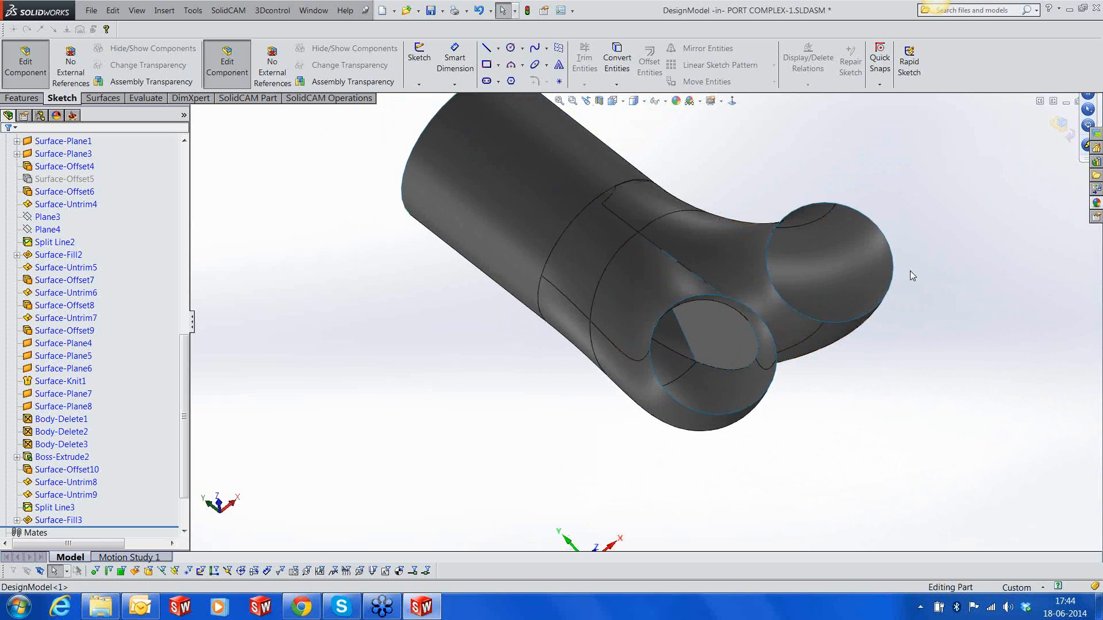
{"action": "scroll", "coordinate": [910, 271], "scroll_direction": "up", "scroll_amount": 2}
{"action": "left_click", "coordinate": [1059, 127]}
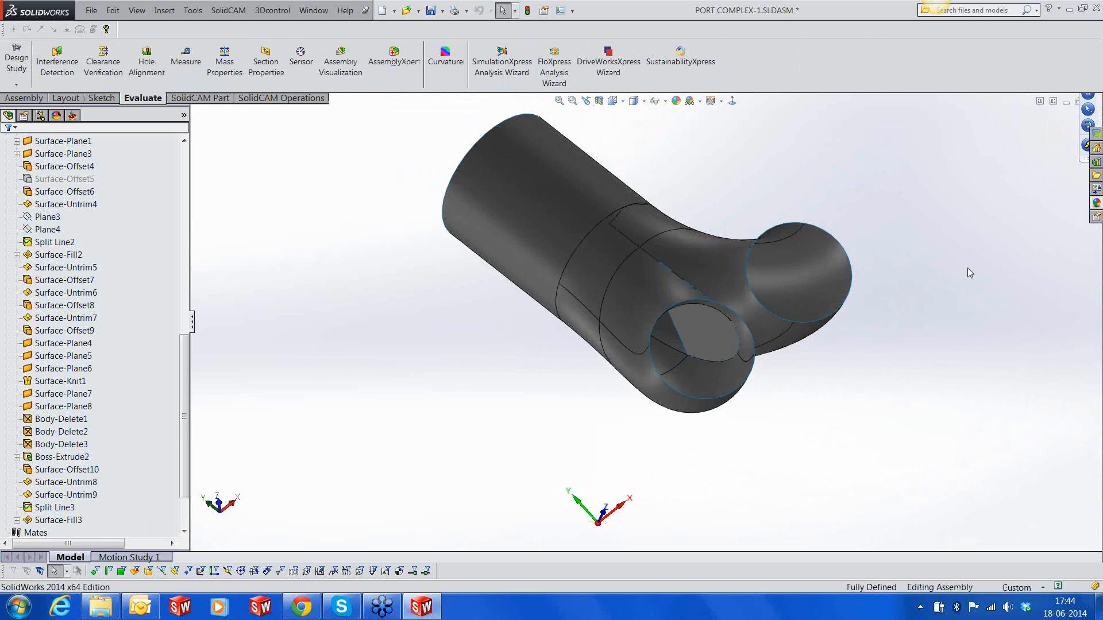
{"action": "scroll", "coordinate": [733, 185], "scroll_direction": "down", "scroll_amount": 2}
{"action": "scroll", "coordinate": [733, 185], "scroll_direction": "up", "scroll_amount": 3}
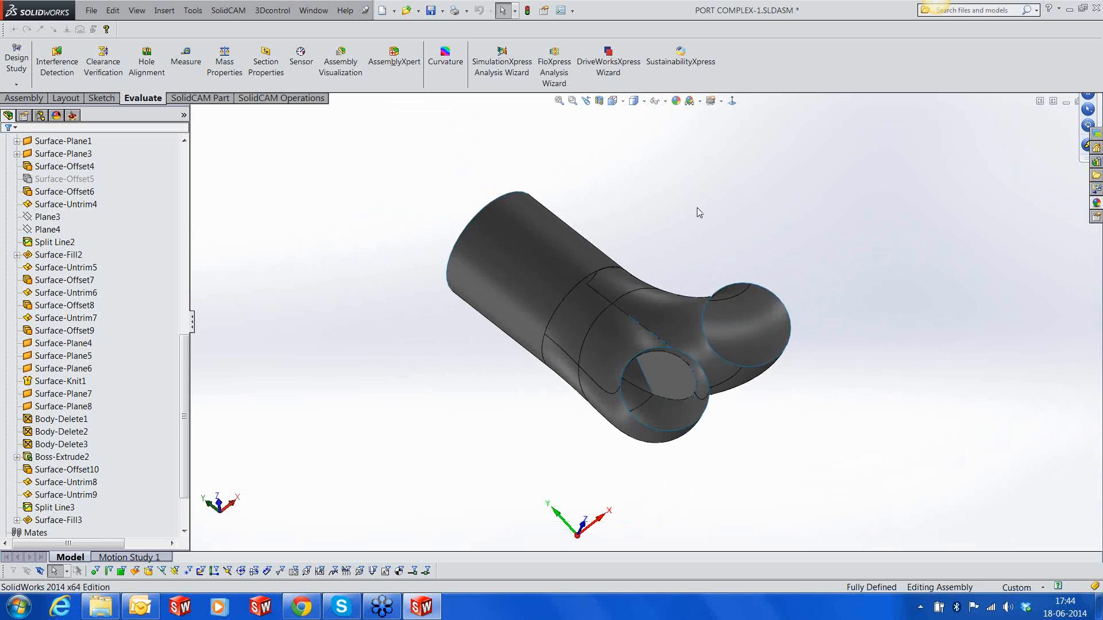
Open the tool import from the CAM-Part's part tool table and set the library type to CAM
{"action": "left_click", "coordinate": [72, 115]}
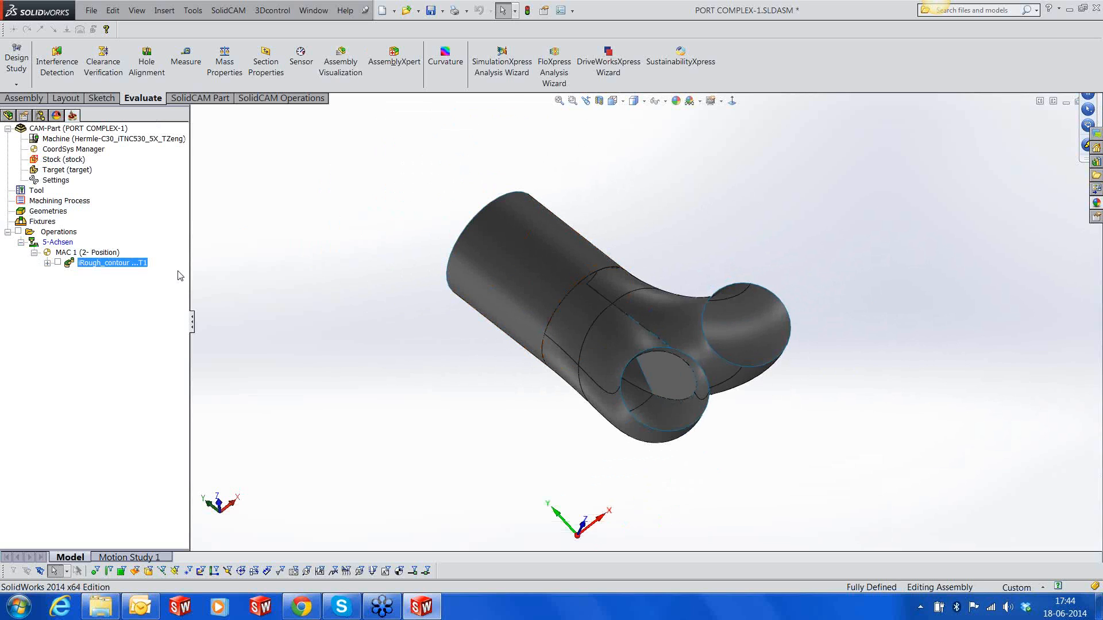
{"action": "right_click", "coordinate": [37, 190]}
{"action": "left_click", "coordinate": [55, 197]}
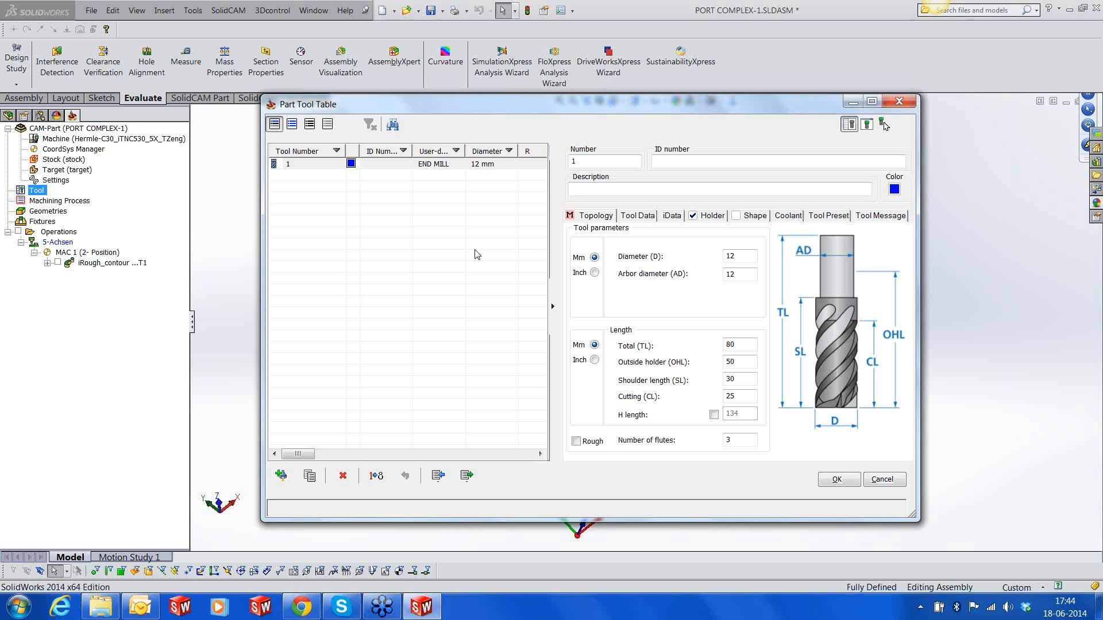
{"action": "left_click", "coordinate": [437, 477]}
{"action": "left_click", "coordinate": [806, 151]}
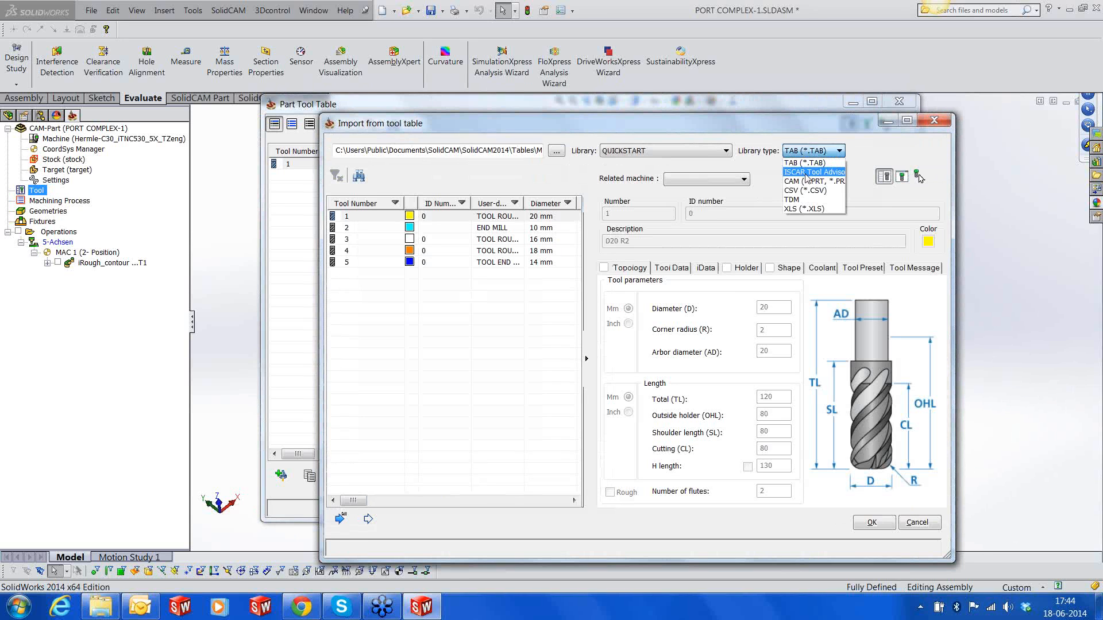
{"action": "left_click", "coordinate": [807, 181]}
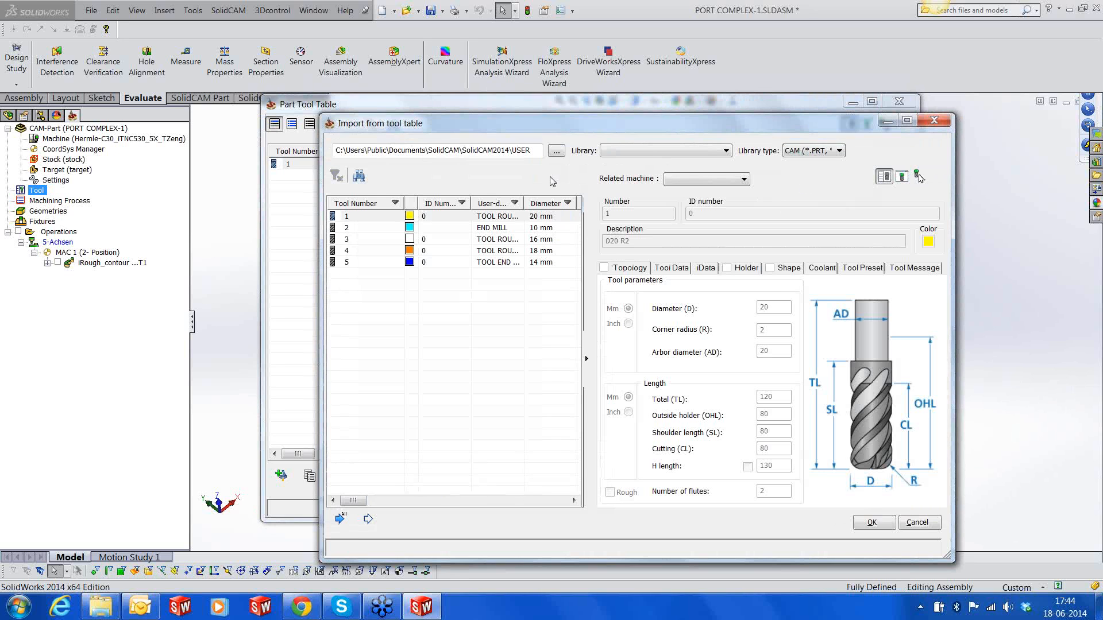
Set the tool import folder to D:\PARTFILES\SOLIDCAM\Webinars\5 Axis Sept 2013\Parts\Port
{"action": "left_click", "coordinate": [556, 150]}
{"action": "left_click_drag", "start_coordinate": [643, 285], "coordinate": [642, 242]}
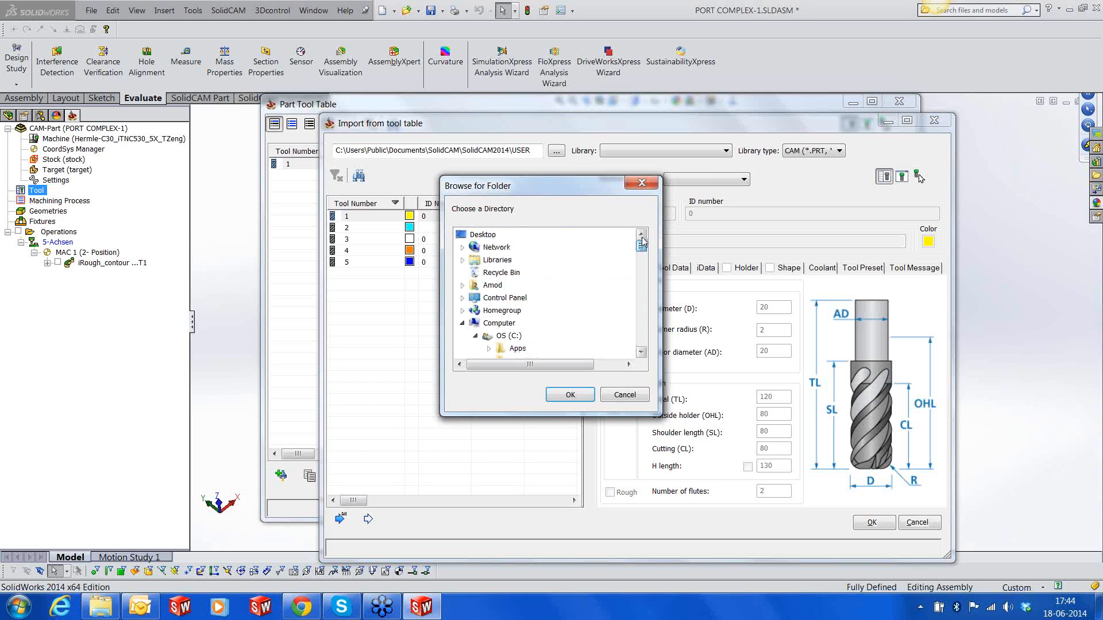
{"action": "left_click", "coordinate": [475, 335]}
{"action": "left_click", "coordinate": [504, 348]}
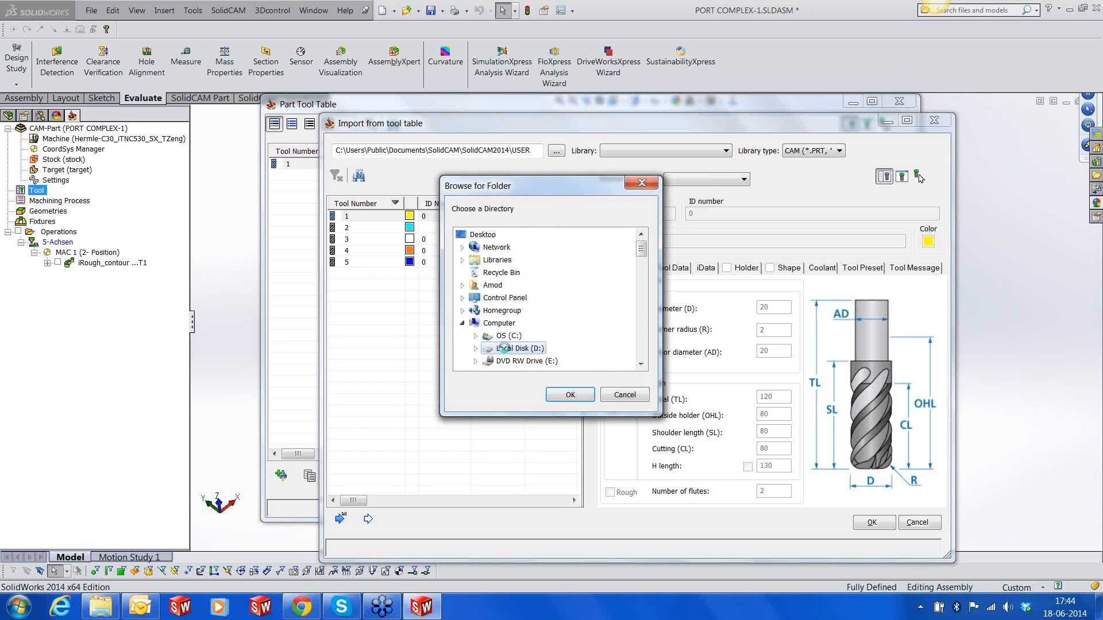
{"action": "scroll", "coordinate": [549, 333], "scroll_direction": "down", "scroll_amount": 5}
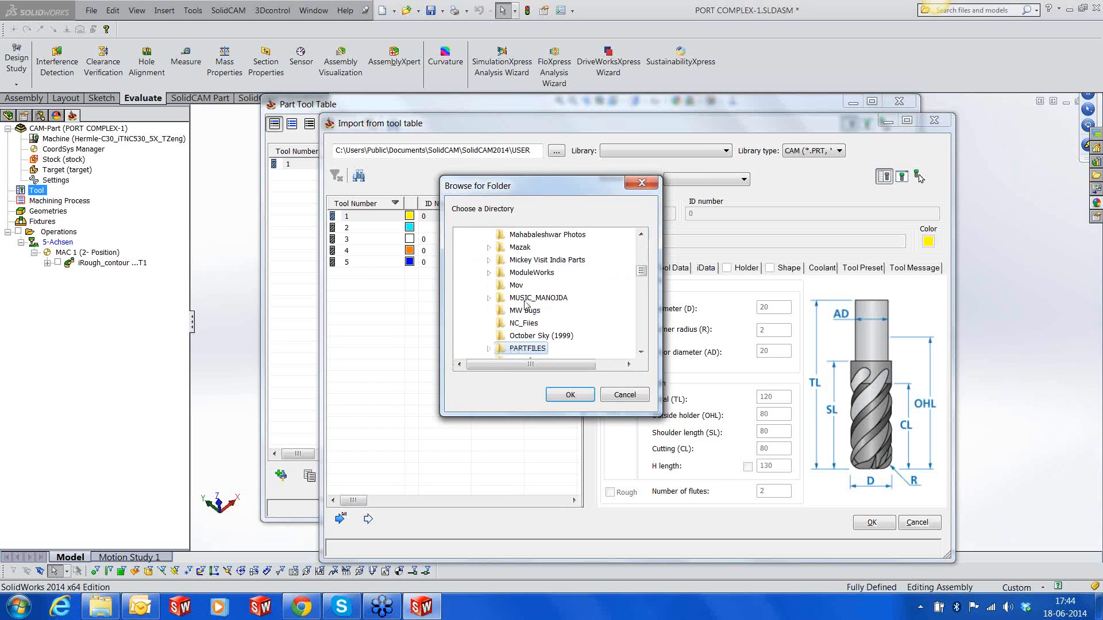
{"action": "double_click", "coordinate": [528, 349]}
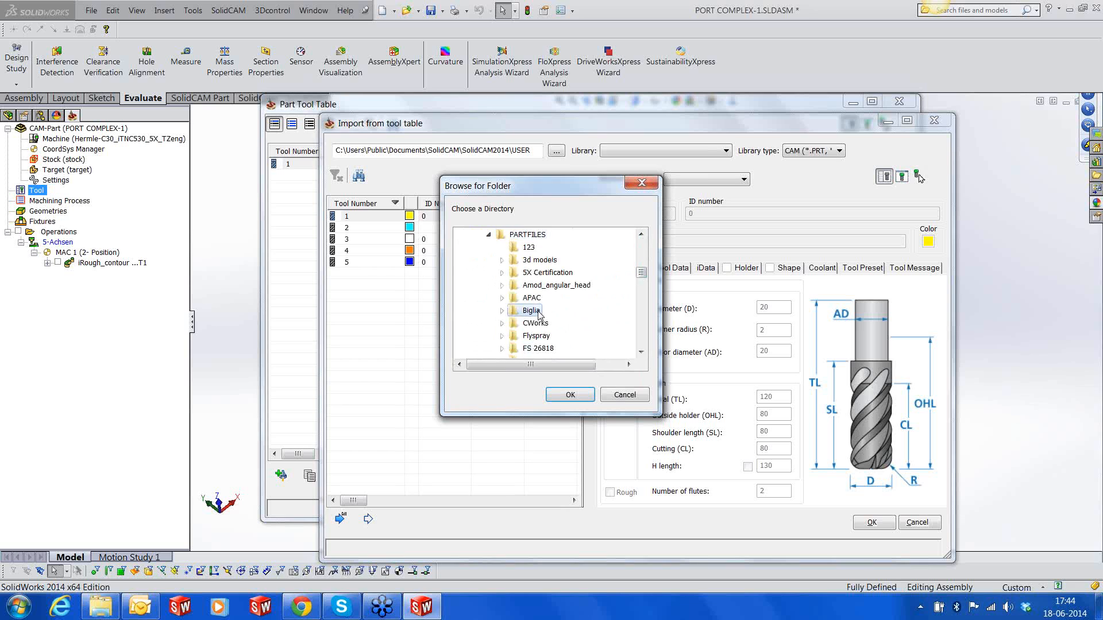
{"action": "scroll", "coordinate": [538, 321], "scroll_direction": "down", "scroll_amount": 6}
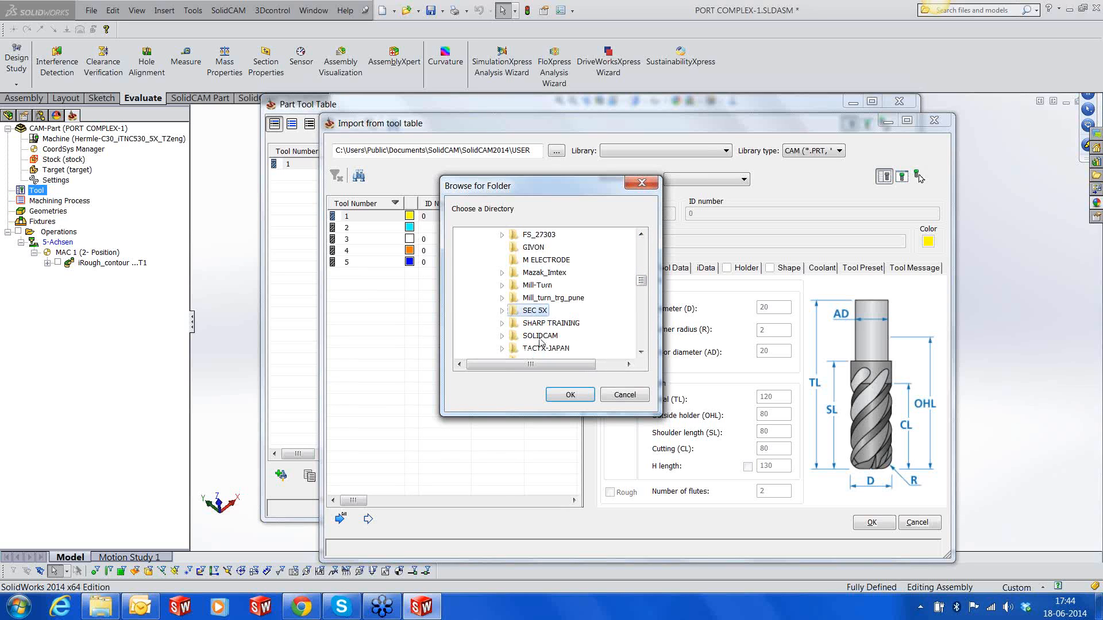
{"action": "left_click", "coordinate": [539, 339]}
{"action": "scroll", "coordinate": [540, 339], "scroll_direction": "down", "scroll_amount": 2}
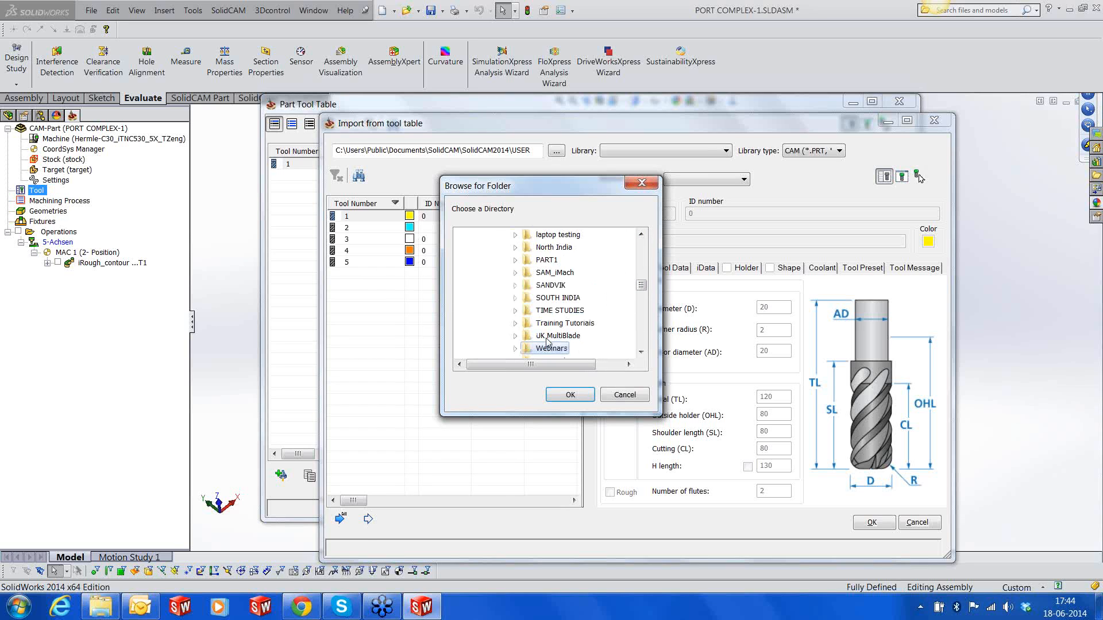
{"action": "double_click", "coordinate": [547, 349]}
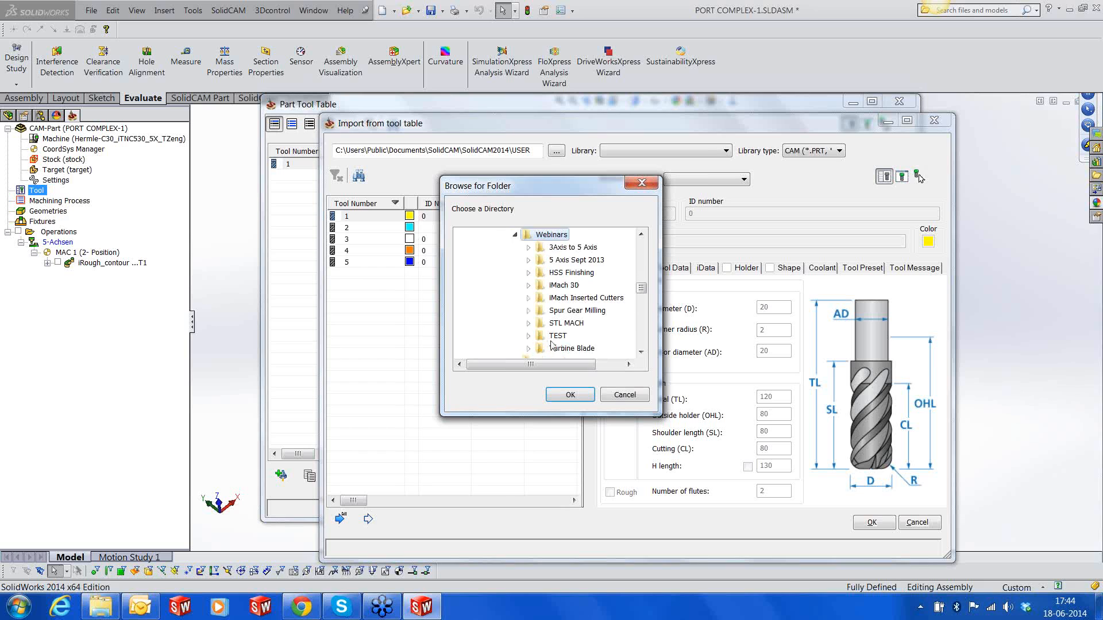
{"action": "double_click", "coordinate": [579, 261]}
{"action": "double_click", "coordinate": [570, 285]}
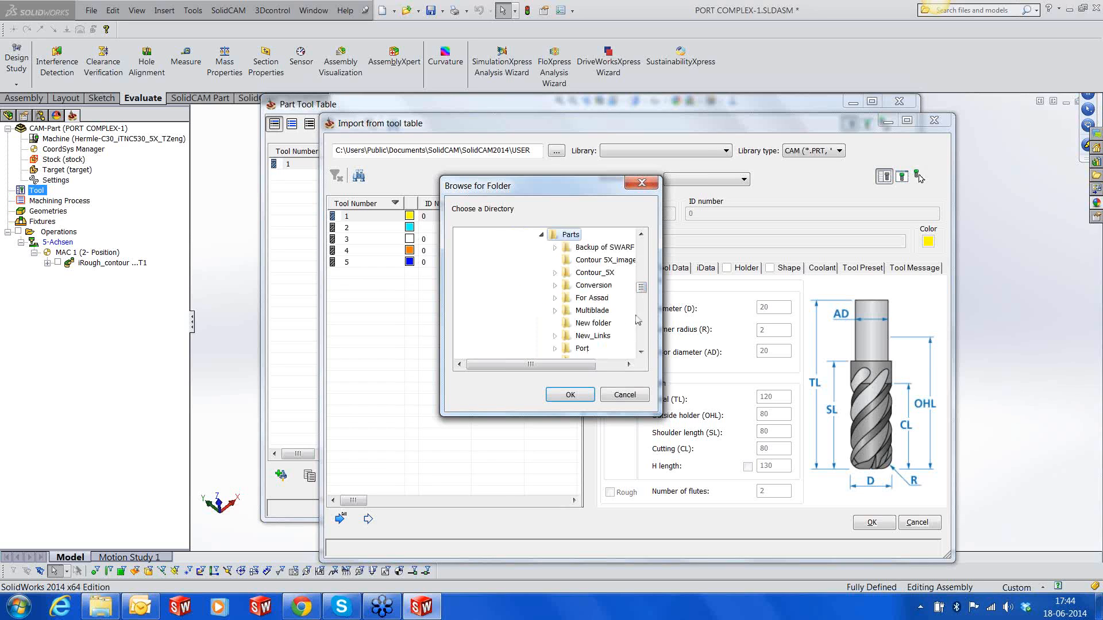
{"action": "double_click", "coordinate": [582, 348]}
{"action": "left_click", "coordinate": [571, 395]}
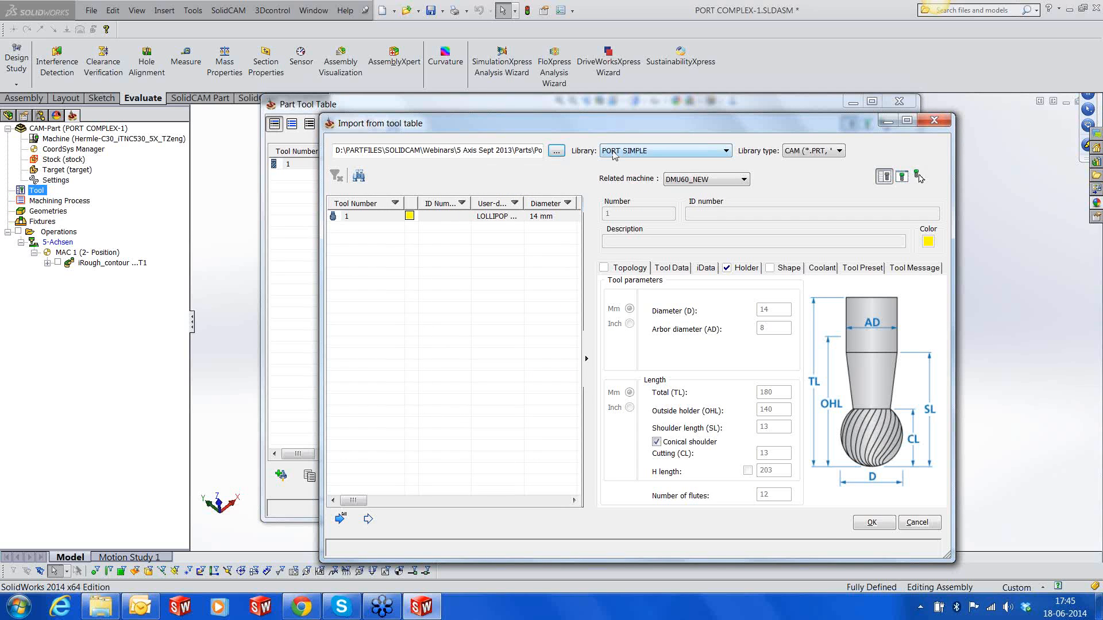
Change the tool import folder to the Port_Double subfolder inside Port
{"action": "left_click", "coordinate": [556, 150]}
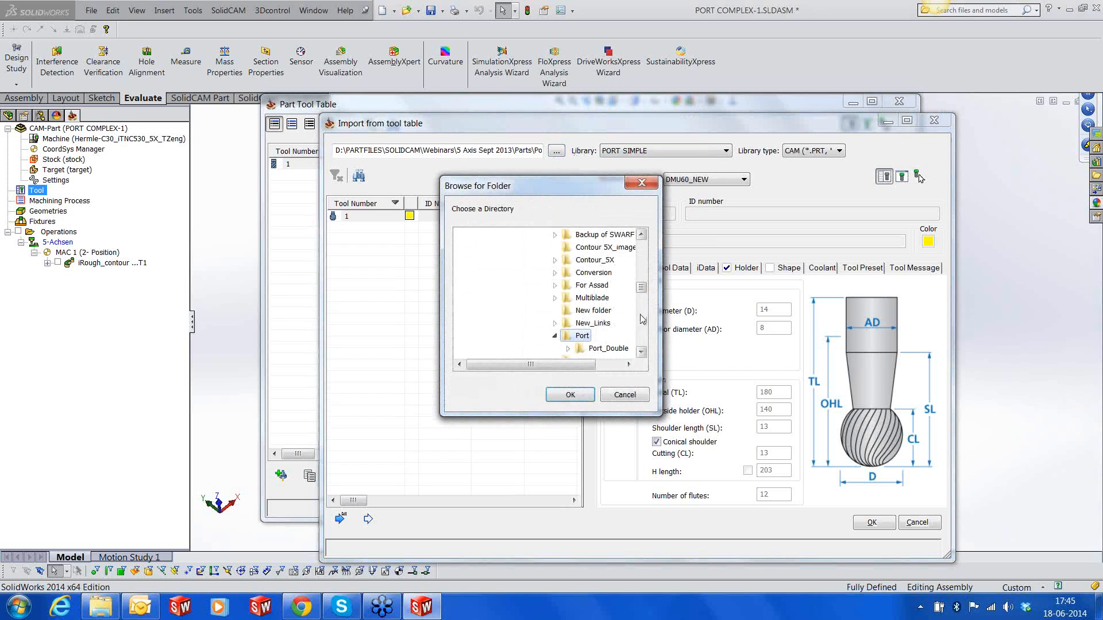
{"action": "double_click", "coordinate": [616, 348]}
{"action": "left_click", "coordinate": [574, 397]}
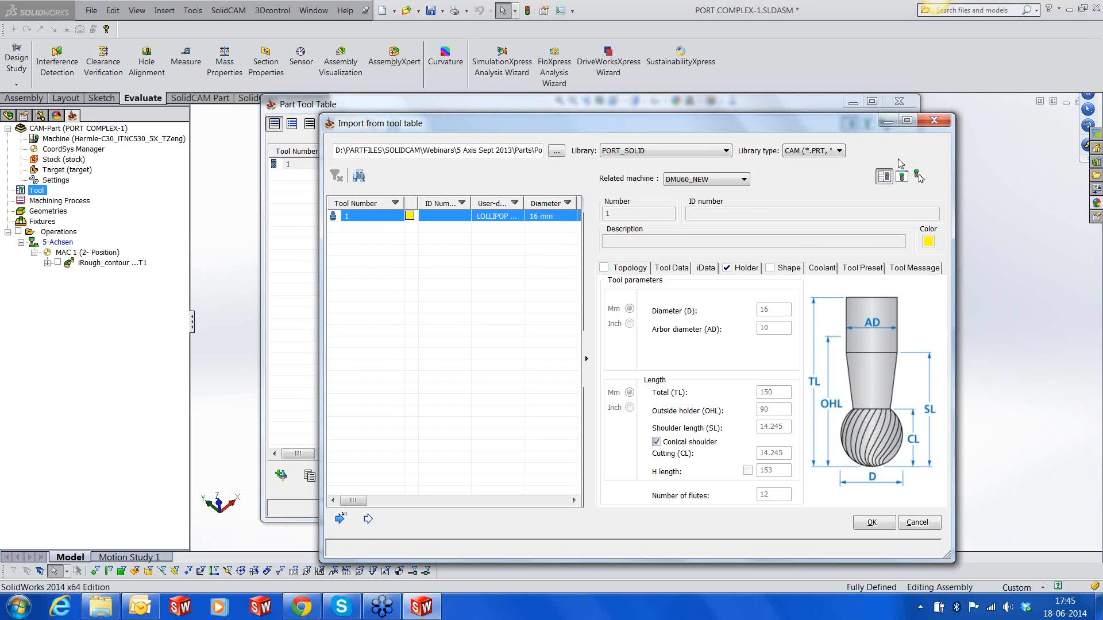
Preview the 16 mm lollipop mill with its holder and import it into the part tool table
{"action": "left_click", "coordinate": [901, 177]}
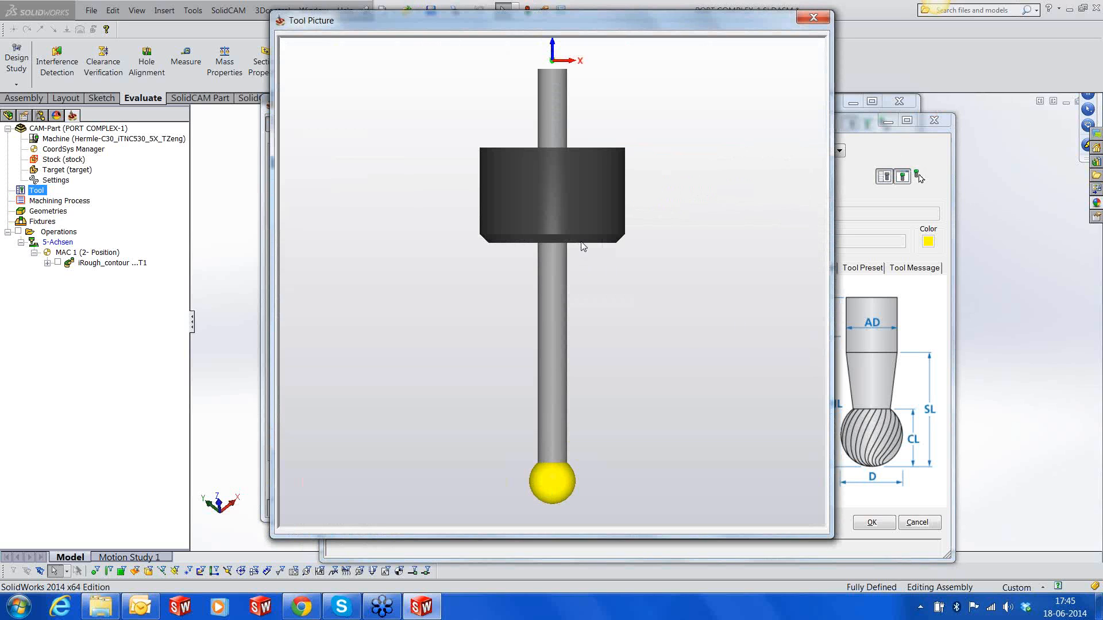
{"action": "left_click", "coordinate": [813, 18]}
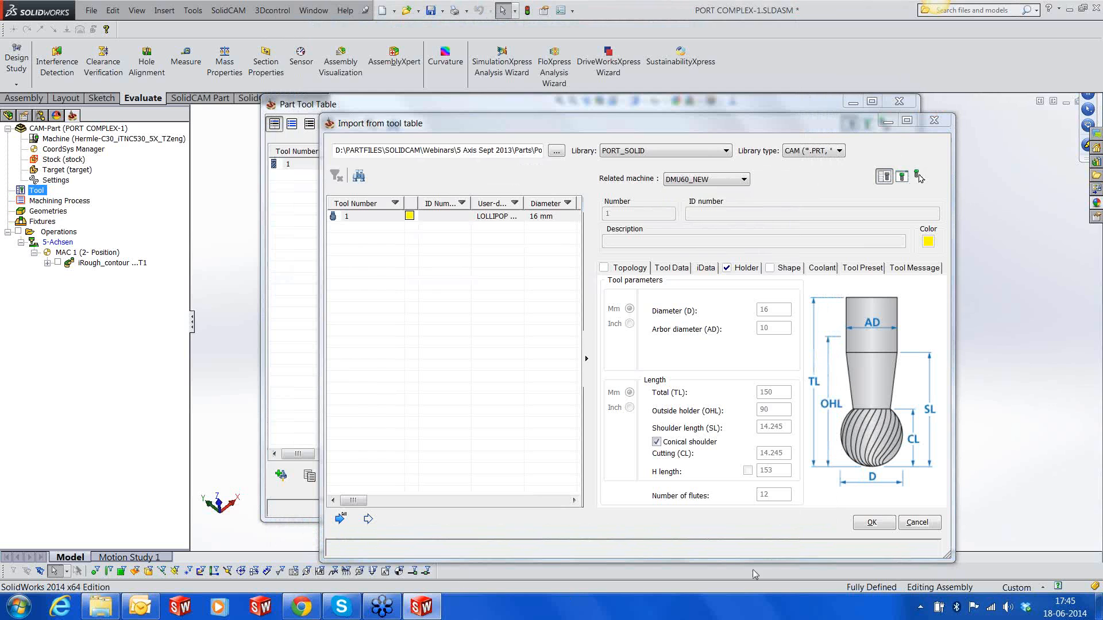
{"action": "left_click", "coordinate": [331, 526]}
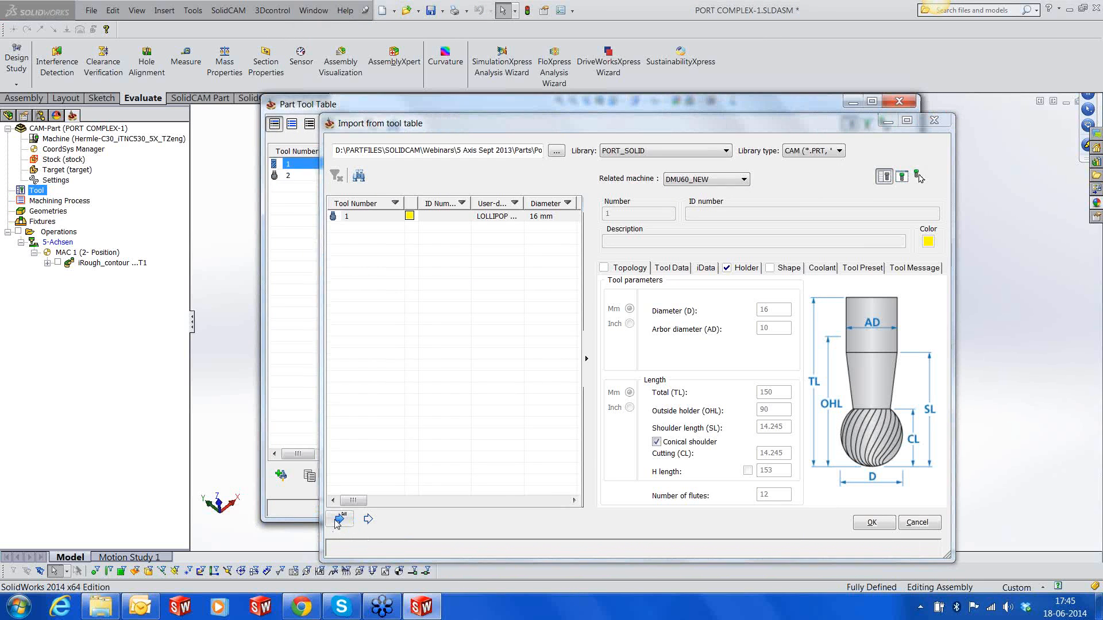
{"action": "left_click", "coordinate": [880, 528]}
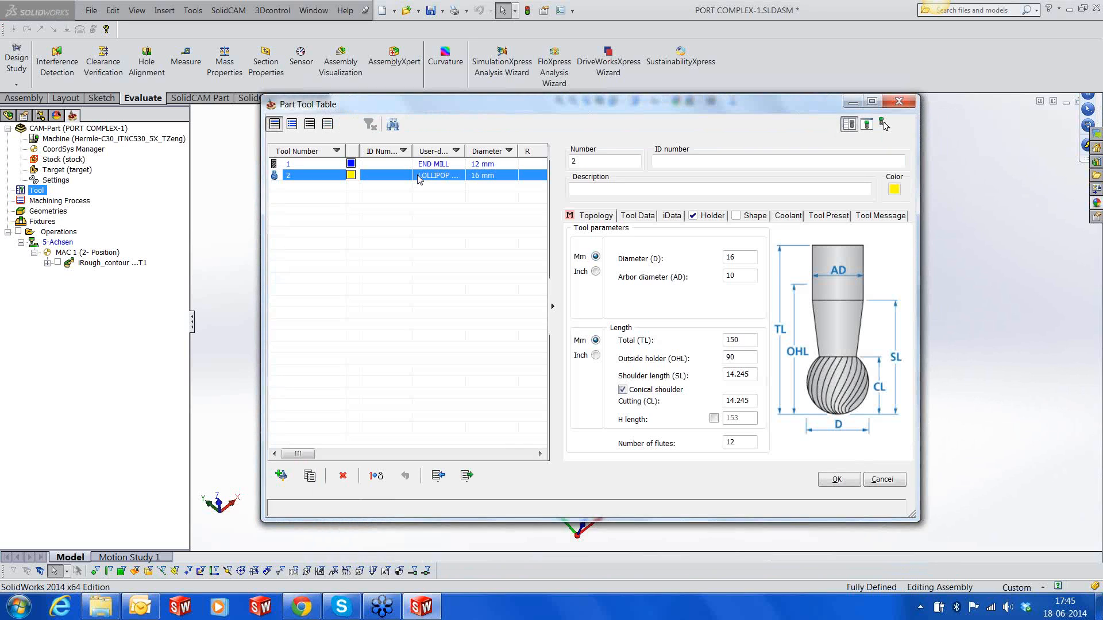
Replace the lollipop mill's holder BT40 ER 32x60 with HSK A 63 ER 32x80 and save the part tool table
{"action": "left_click", "coordinate": [713, 216]}
{"action": "left_click", "coordinate": [607, 278]}
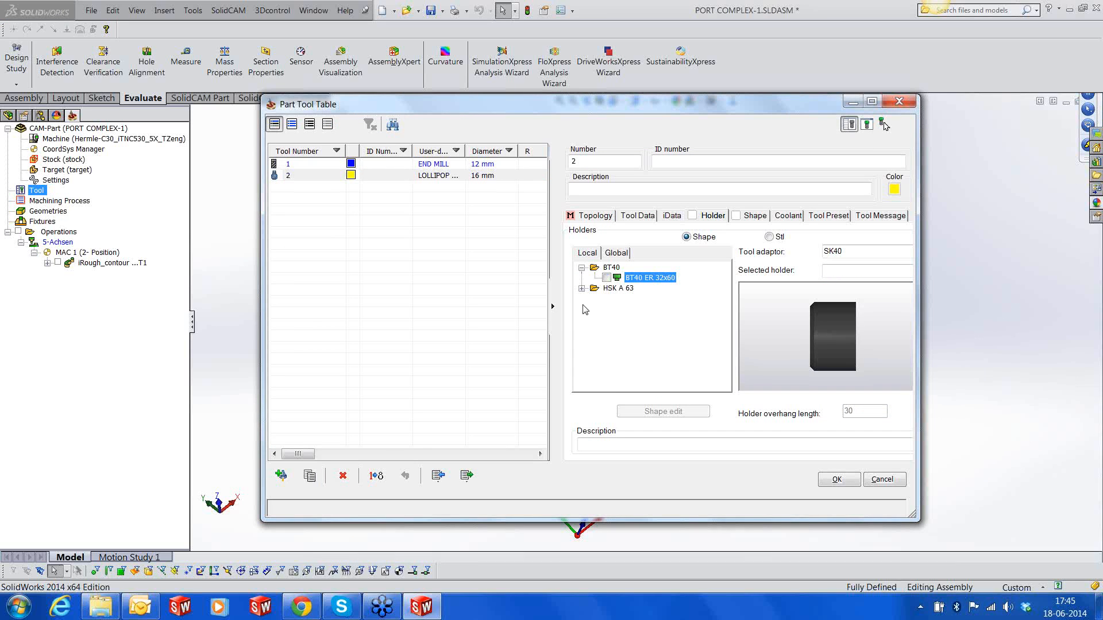
{"action": "left_click", "coordinate": [582, 288]}
{"action": "left_click", "coordinate": [607, 298]}
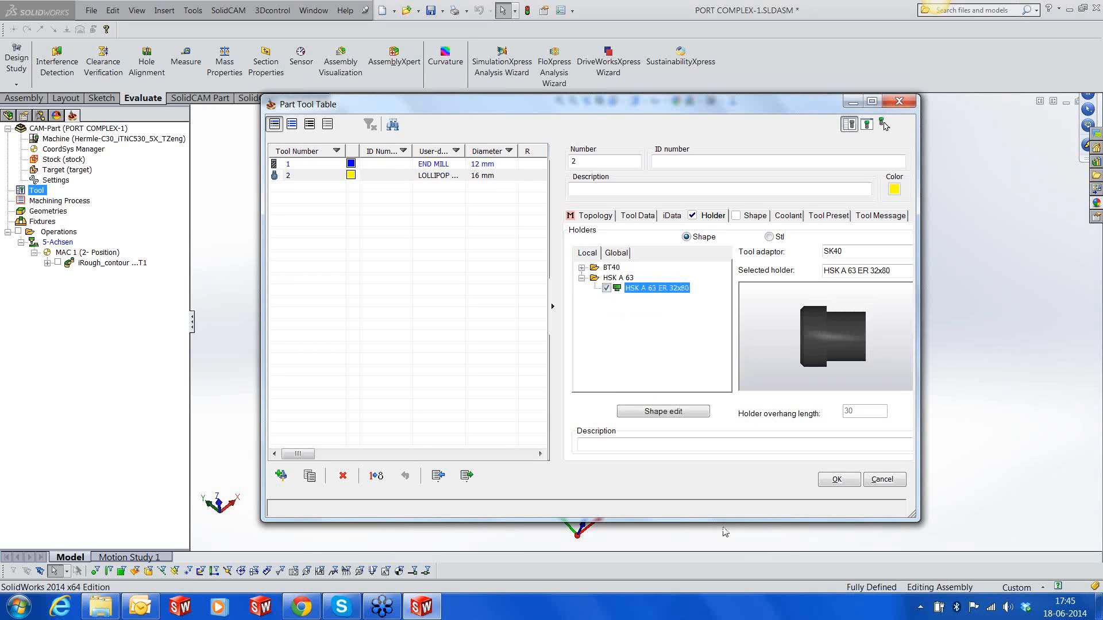
{"action": "left_click", "coordinate": [834, 480]}
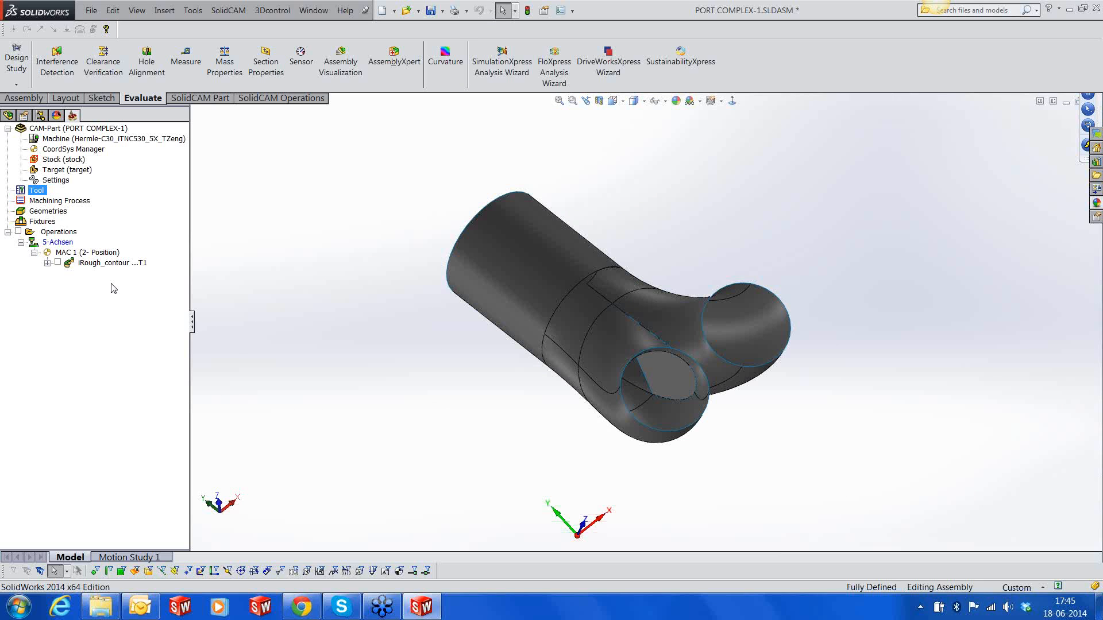
Add a Port Machining operation after iRough_contour, using the Roughing technology
{"action": "right_click", "coordinate": [99, 264]}
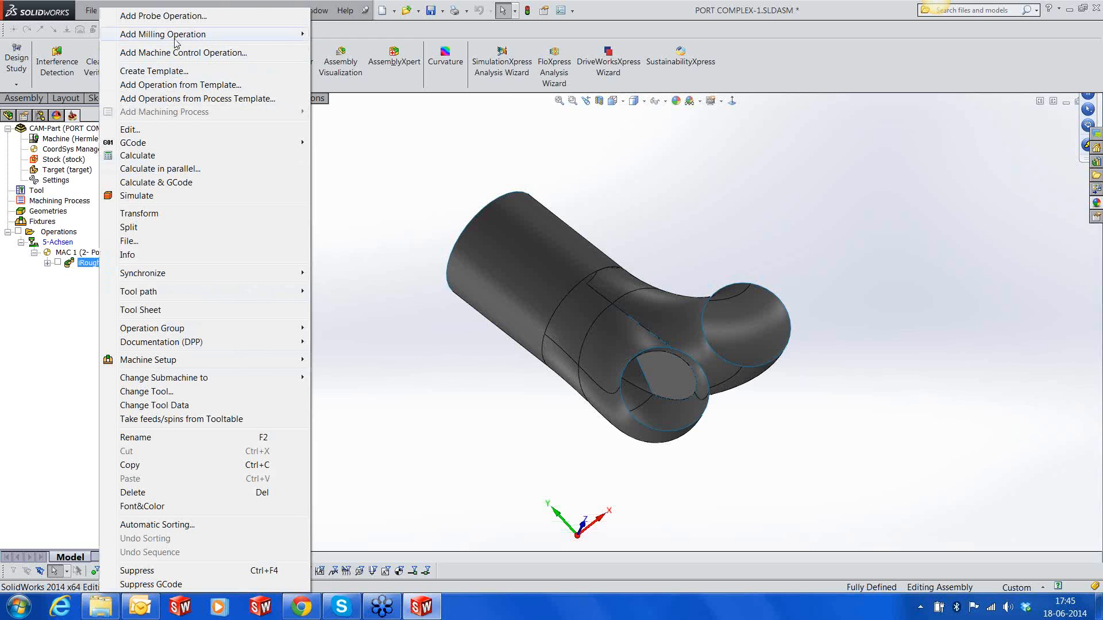
{"action": "mouse_move", "coordinate": [218, 34]}
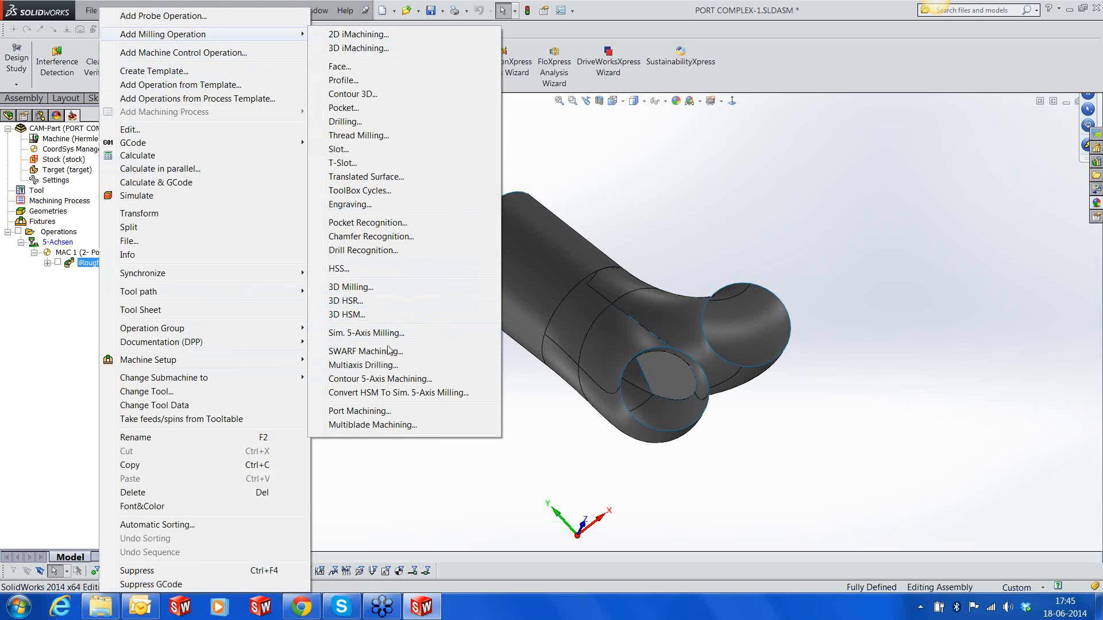
{"action": "left_click", "coordinate": [380, 412]}
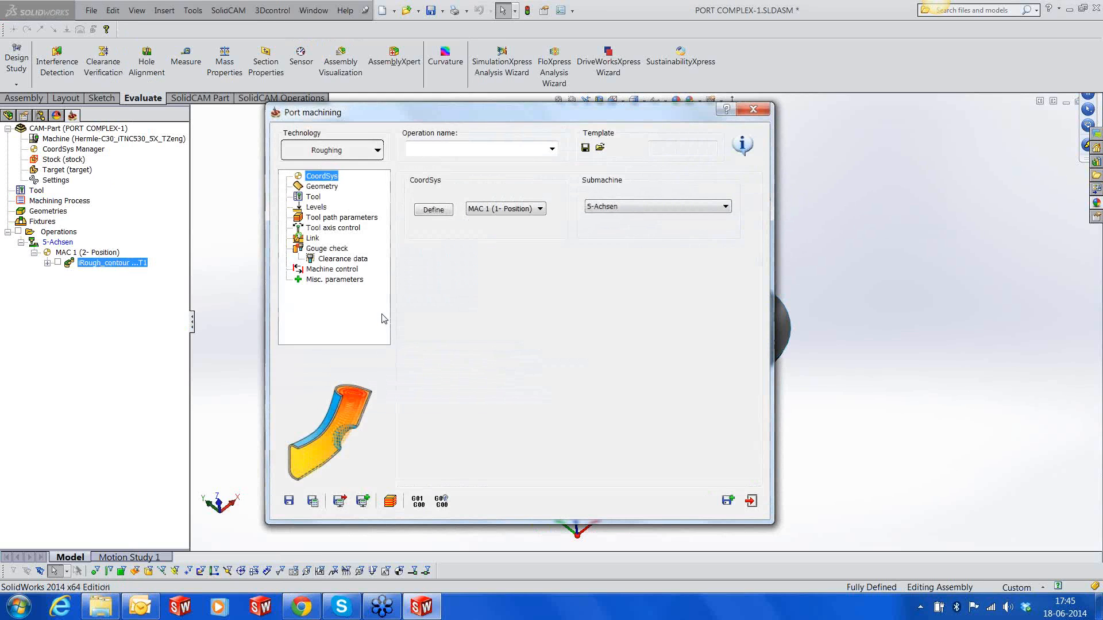
{"action": "left_click", "coordinate": [378, 151]}
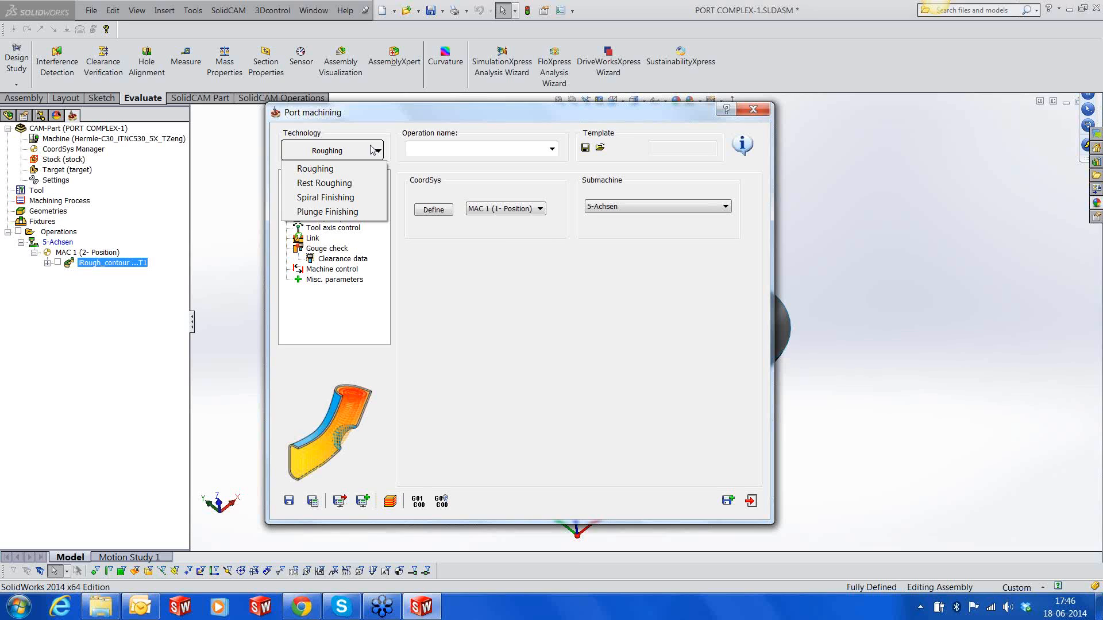
{"action": "left_click", "coordinate": [295, 169]}
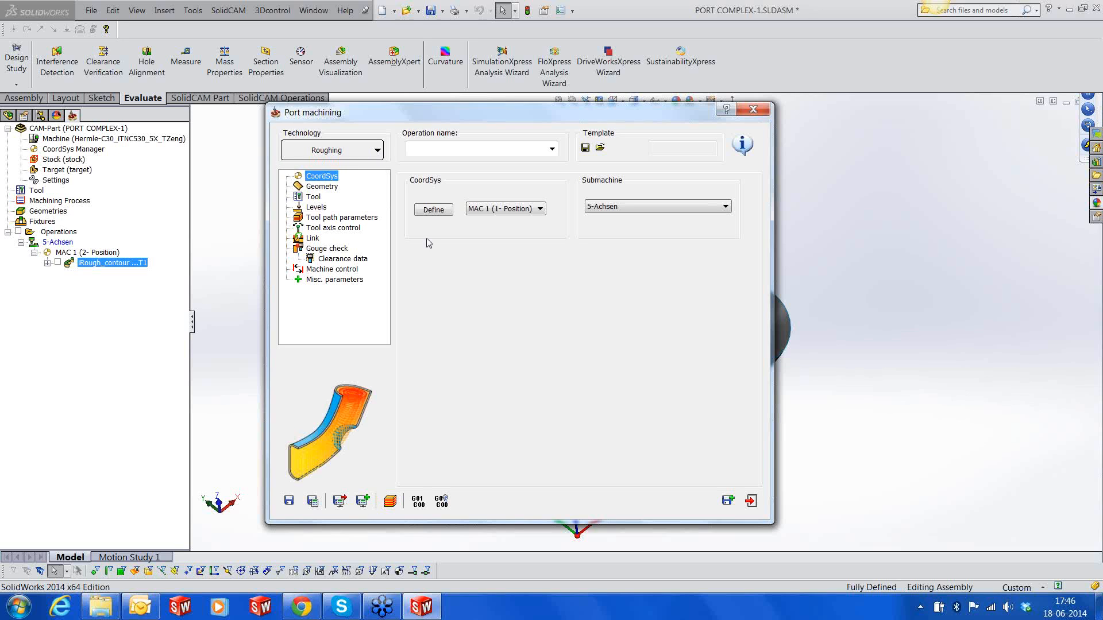
Define the operation's machining surfaces from the three faces of the nearer port branch
{"action": "left_click", "coordinate": [332, 187]}
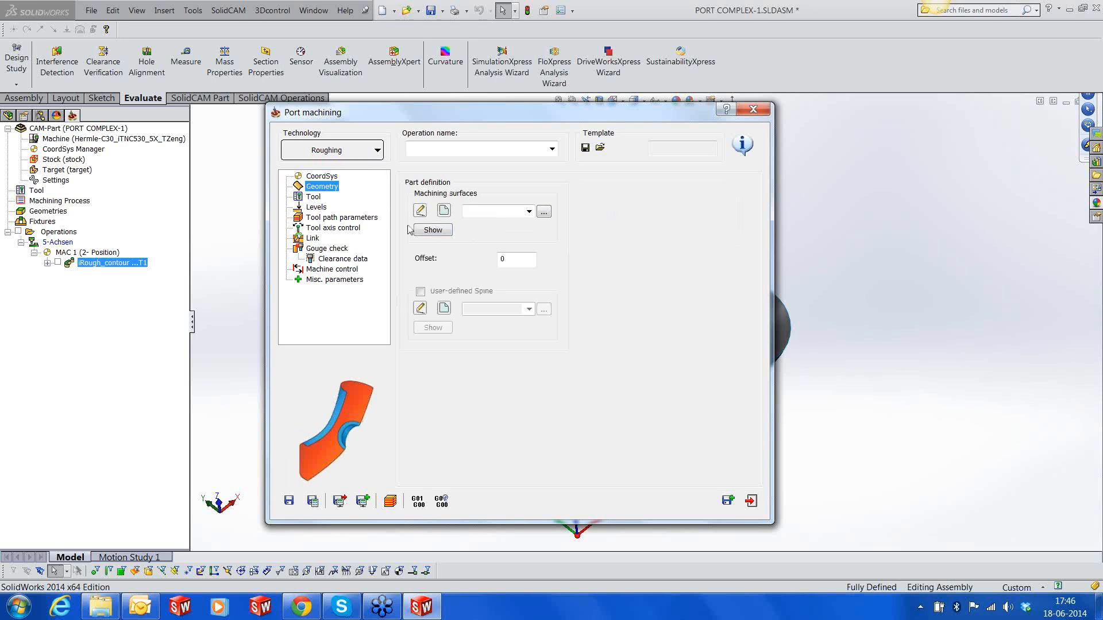
{"action": "left_click", "coordinate": [443, 210]}
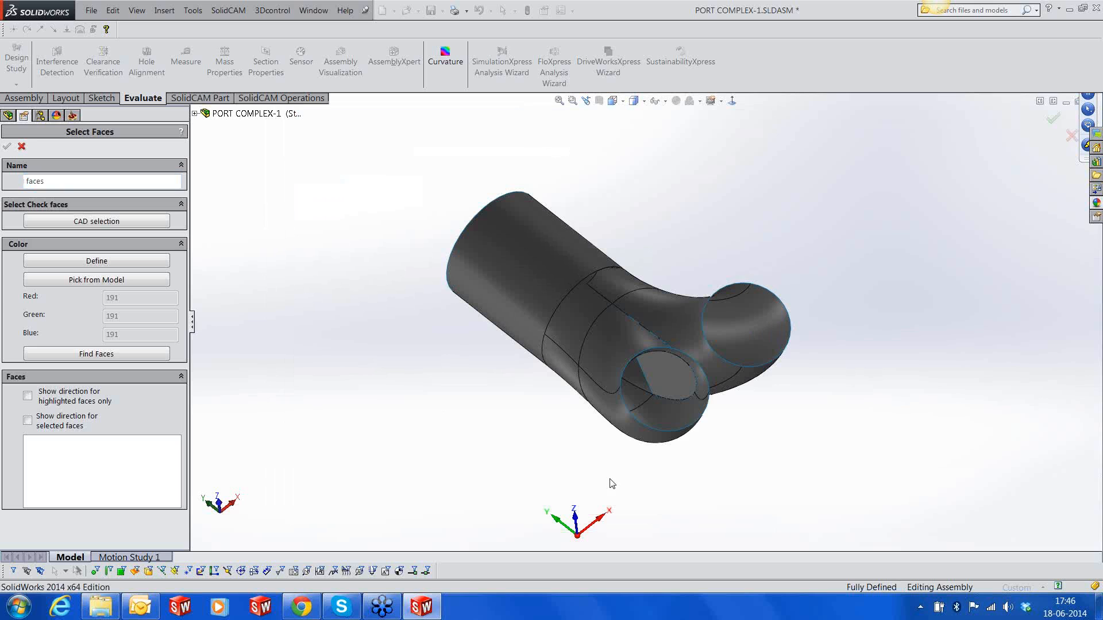
{"action": "left_click", "coordinate": [620, 359]}
{"action": "left_click", "coordinate": [679, 381]}
{"action": "middle_click_drag", "start_coordinate": [682, 383], "coordinate": [714, 397]}
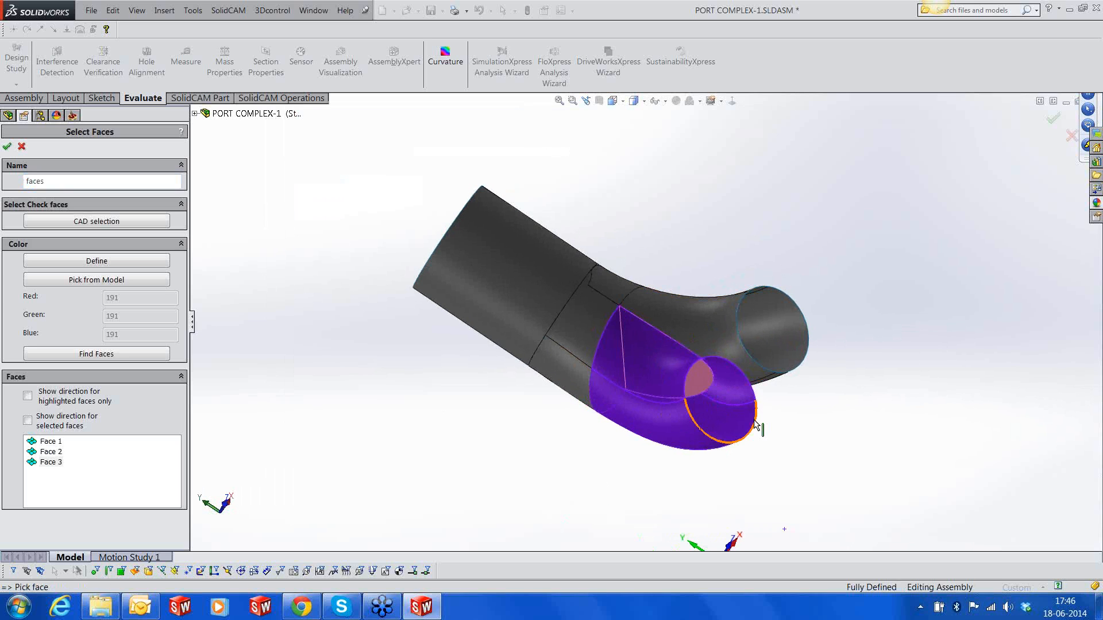
{"action": "middle_click_drag", "start_coordinate": [539, 383], "coordinate": [574, 371]}
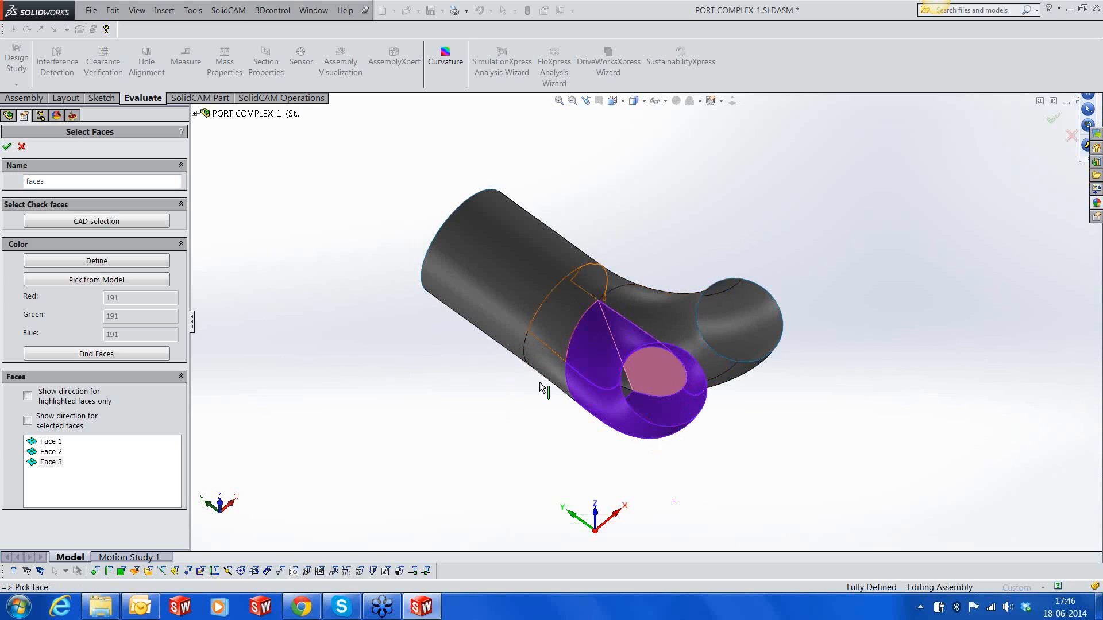
{"action": "left_click", "coordinate": [8, 146]}
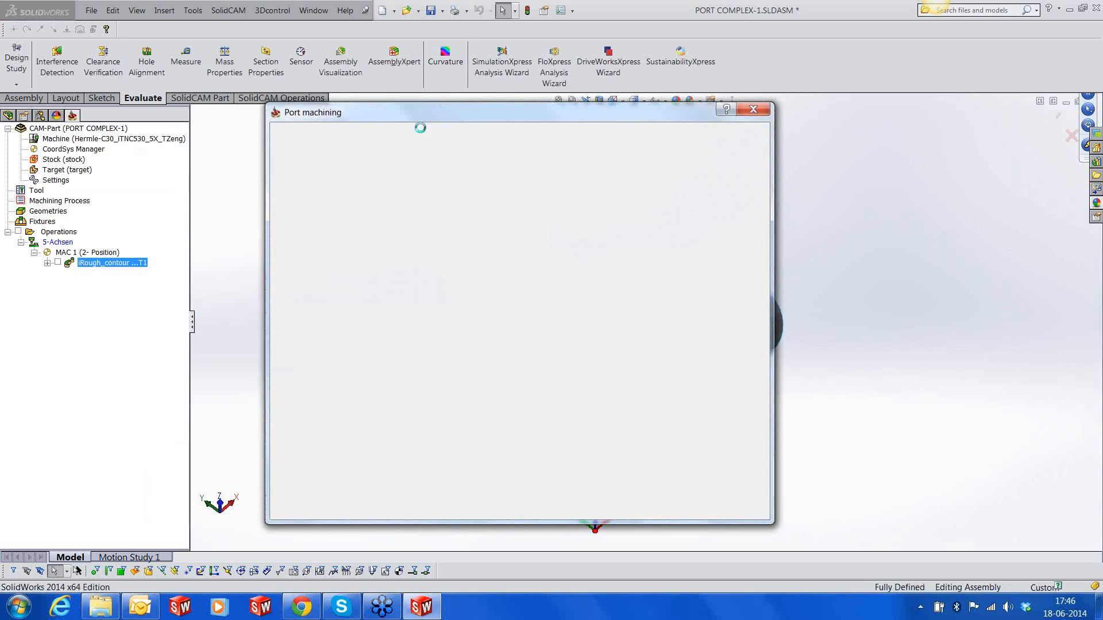
Assign tool 2, the 16 mm lollipop mill, to the port roughing operation
{"action": "left_click", "coordinate": [313, 198]}
{"action": "left_click", "coordinate": [514, 349]}
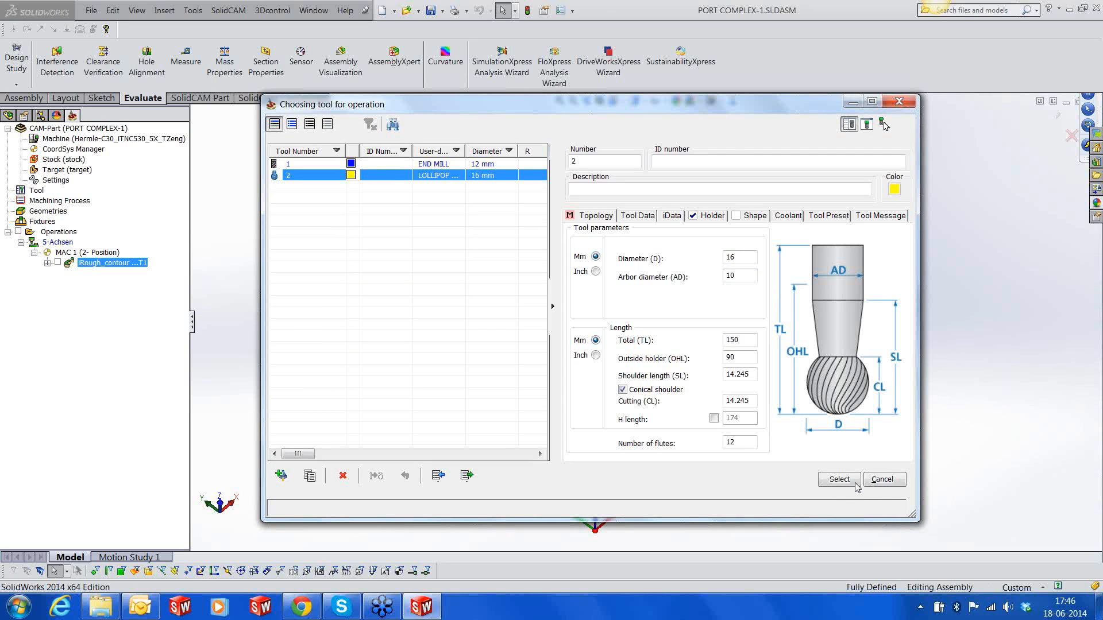
{"action": "left_click", "coordinate": [839, 479]}
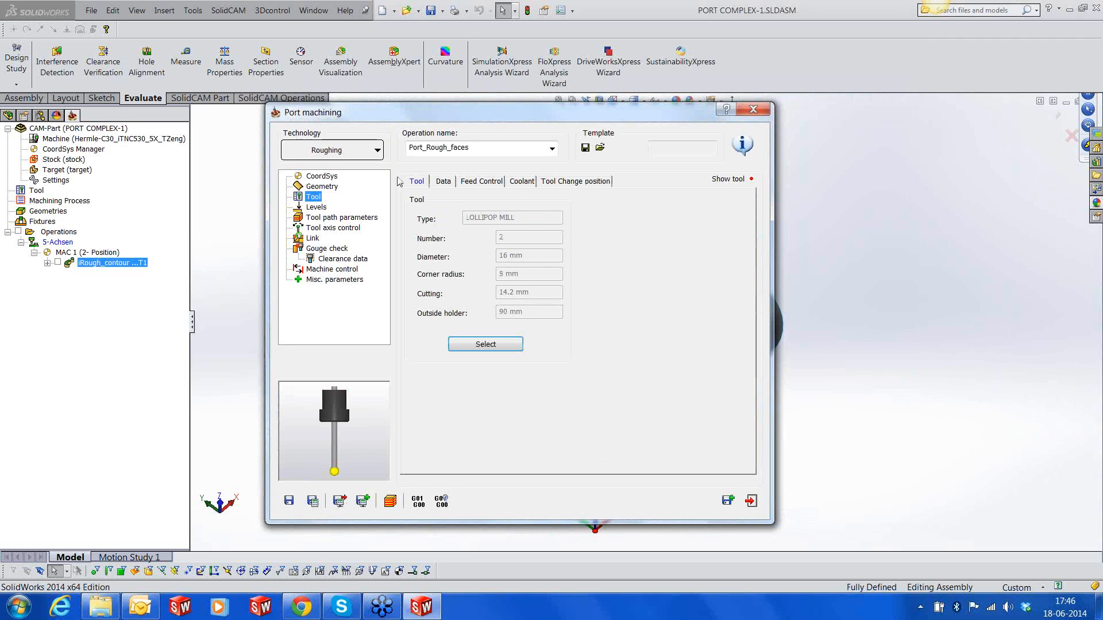
Set the operation's cylindrical clearance area to run parallel to X, after checking the model's axis directions
{"action": "left_click", "coordinate": [315, 207]}
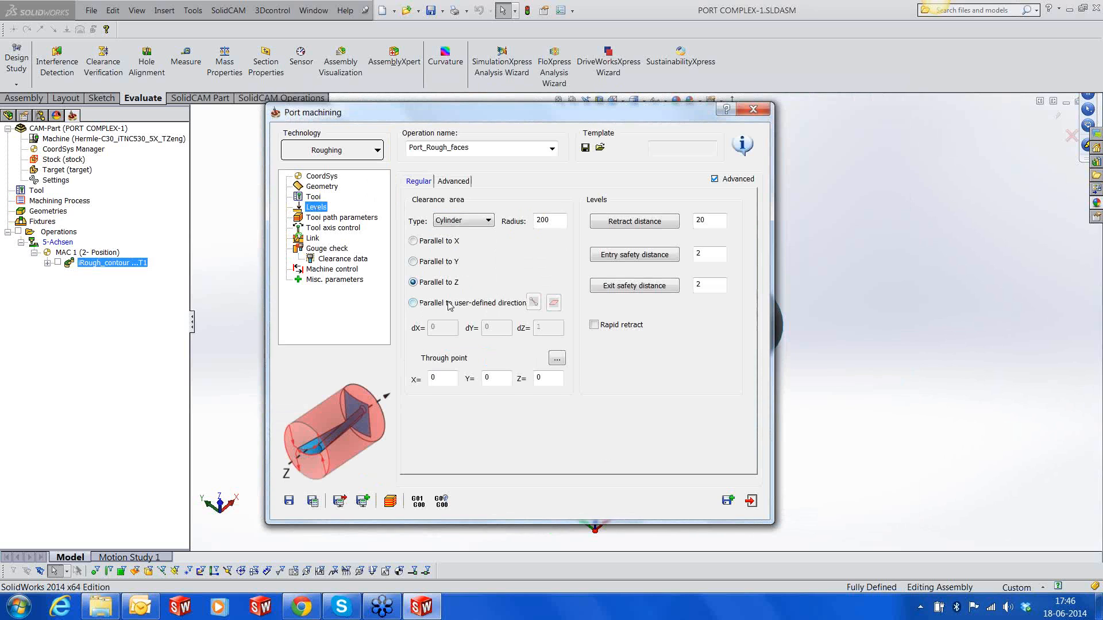
{"action": "left_click_drag", "start_coordinate": [528, 119], "coordinate": [258, 134]}
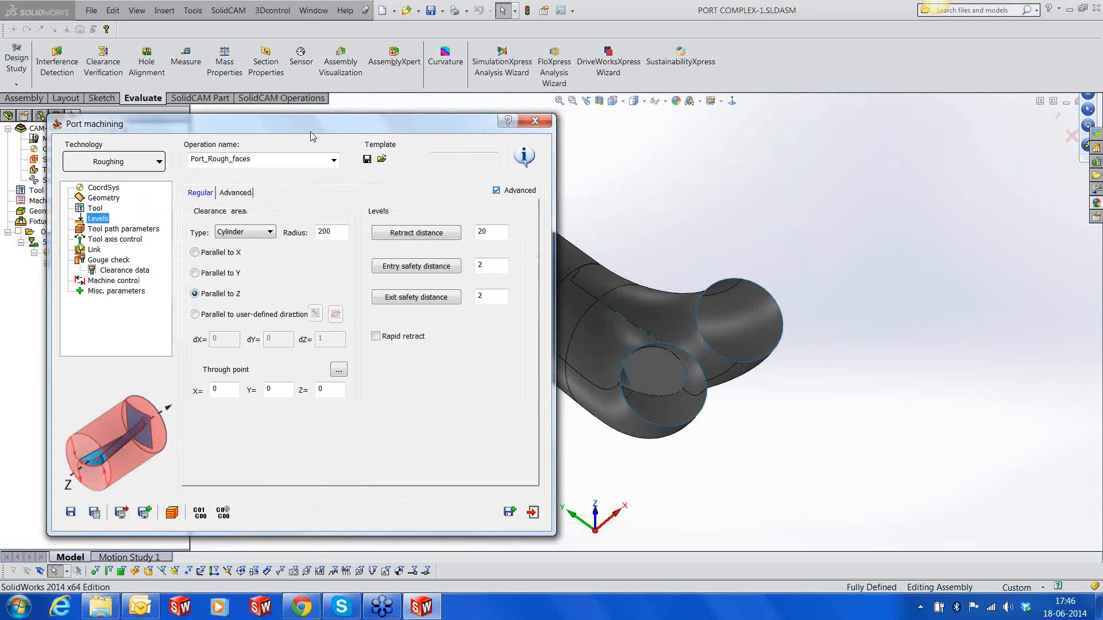
{"action": "left_click", "coordinate": [670, 487]}
{"action": "scroll", "coordinate": [671, 487], "scroll_direction": "up", "scroll_amount": 3}
{"action": "middle_click_drag", "start_coordinate": [606, 319], "coordinate": [675, 364]}
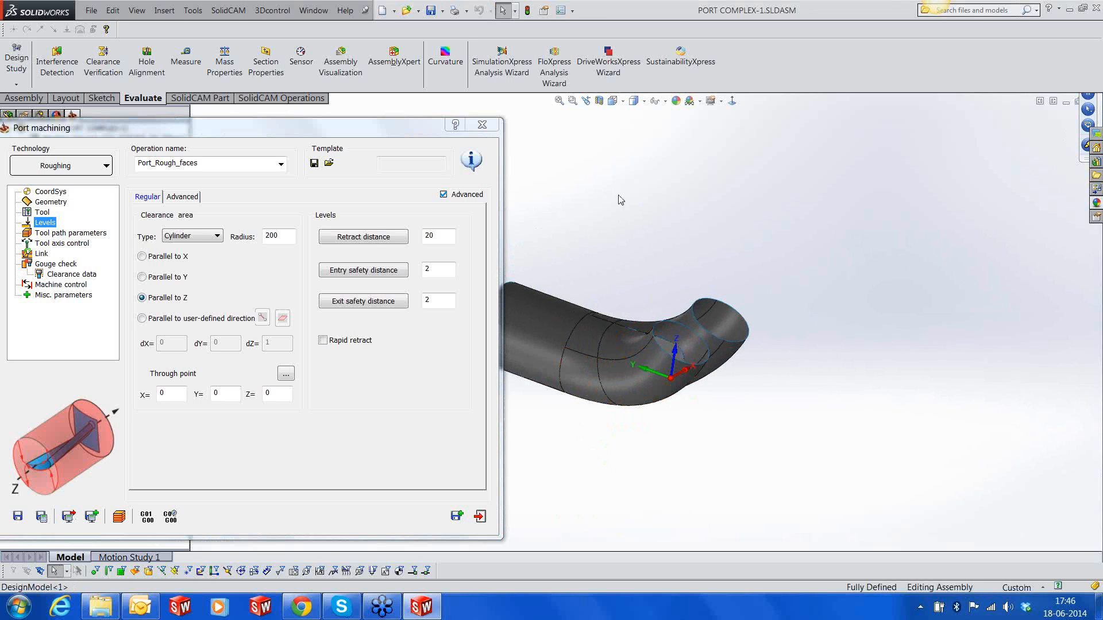
{"action": "left_click", "coordinate": [178, 257]}
Set the clearance cylinder's through point to the vertex on the edge between the long straight port section and the bend
{"action": "left_click", "coordinate": [286, 373]}
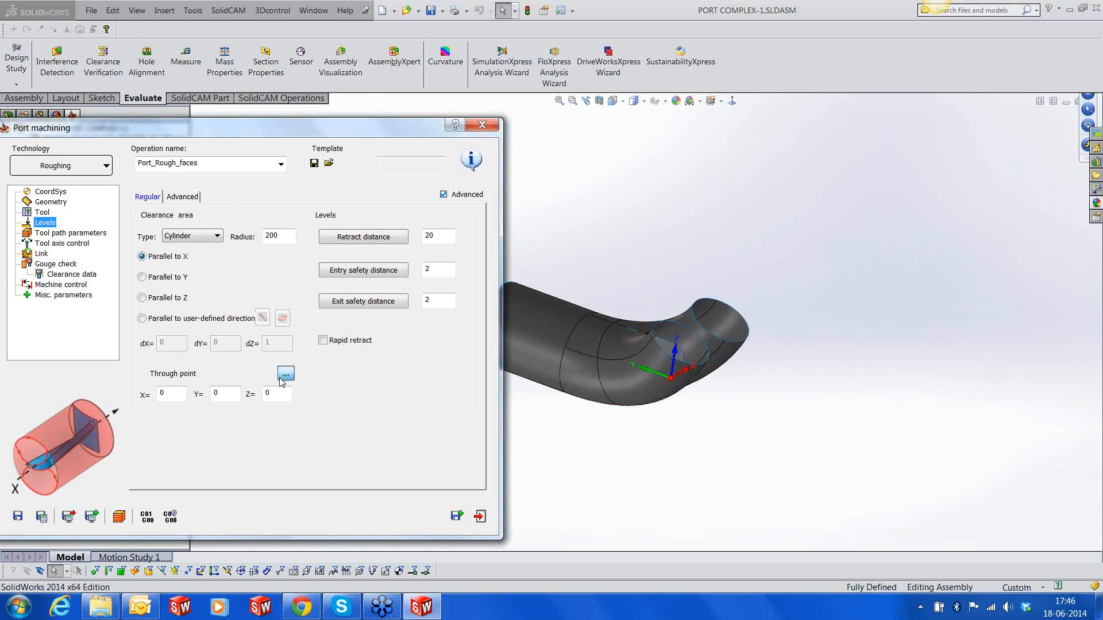
{"action": "left_click", "coordinate": [565, 349]}
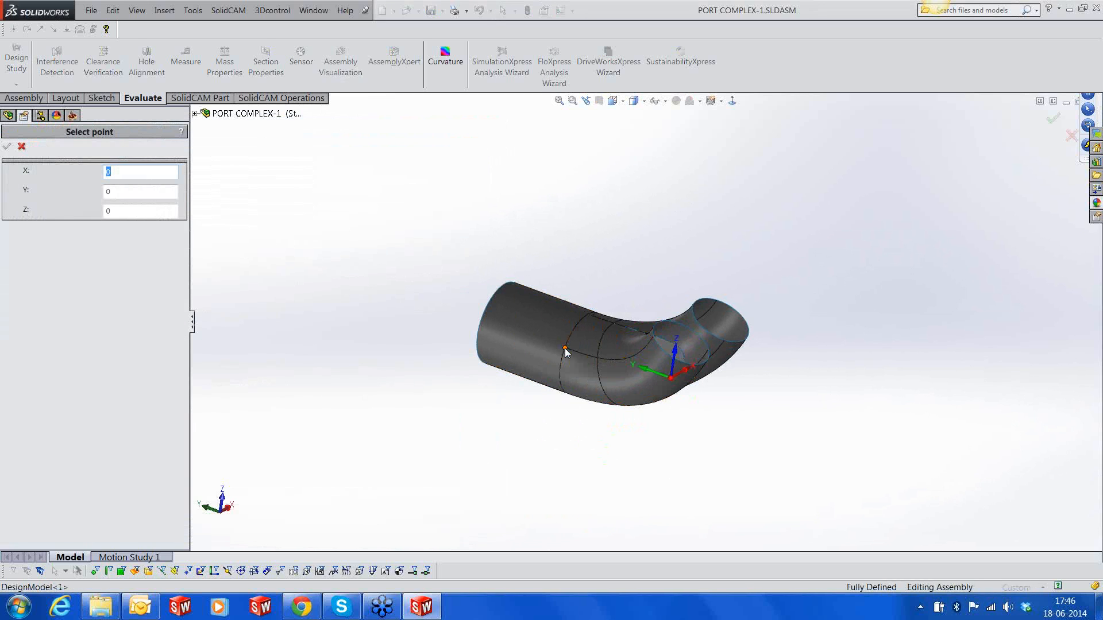
{"action": "left_click", "coordinate": [8, 148]}
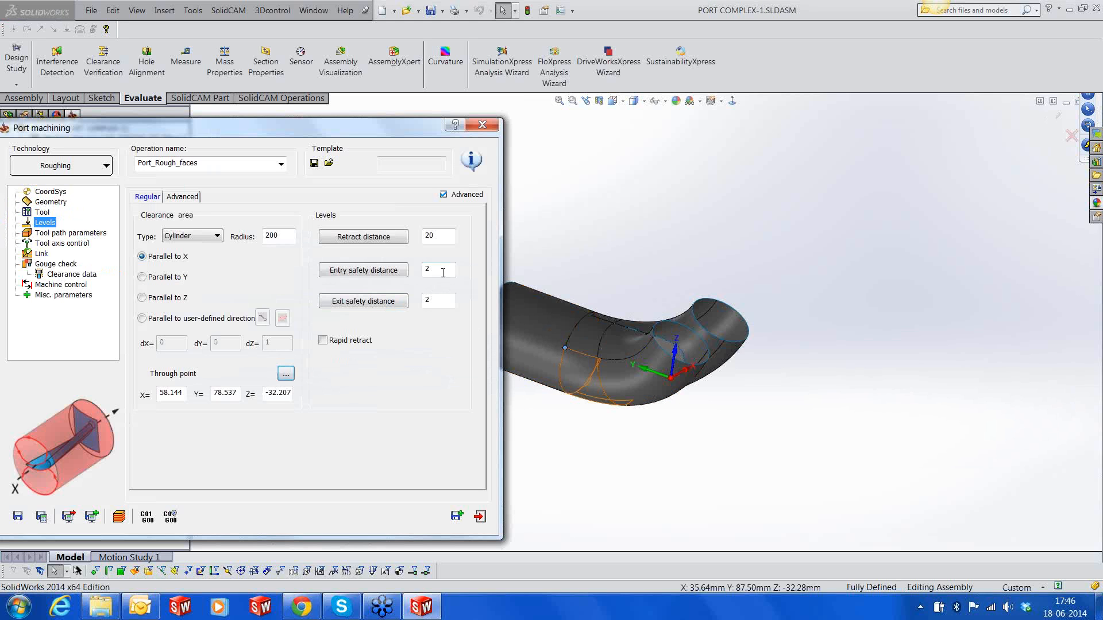
Set the operation's retract distance to 75 and both the entry and exit safety distances to 10
{"action": "left_click_drag", "start_coordinate": [441, 236], "coordinate": [387, 230]}
{"action": "type", "text": "75"}
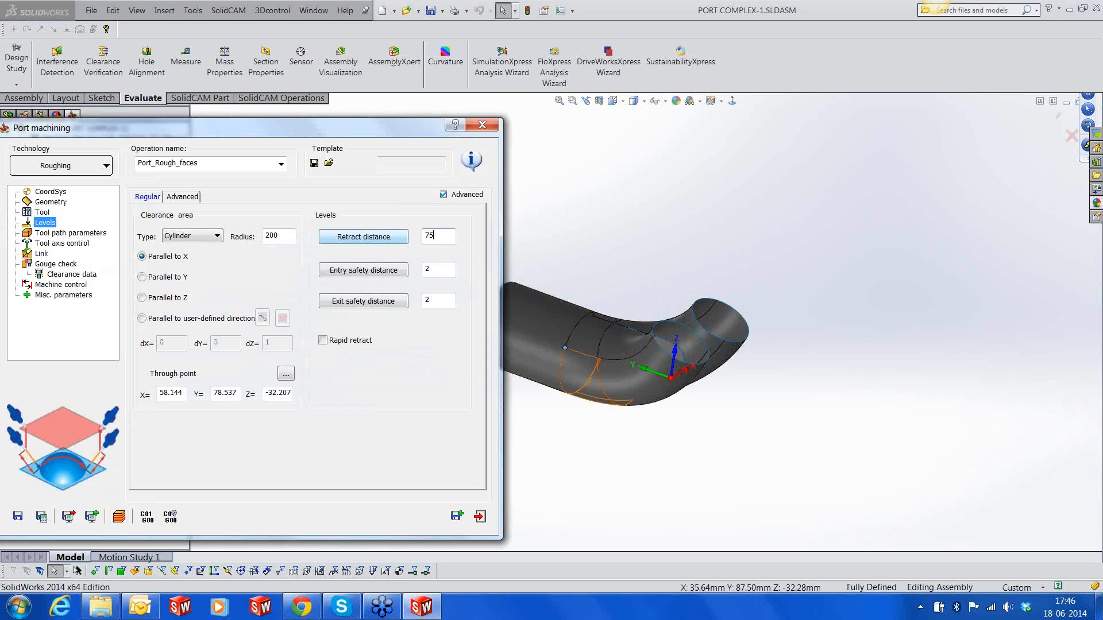
{"action": "left_click_drag", "start_coordinate": [439, 270], "coordinate": [419, 313]}
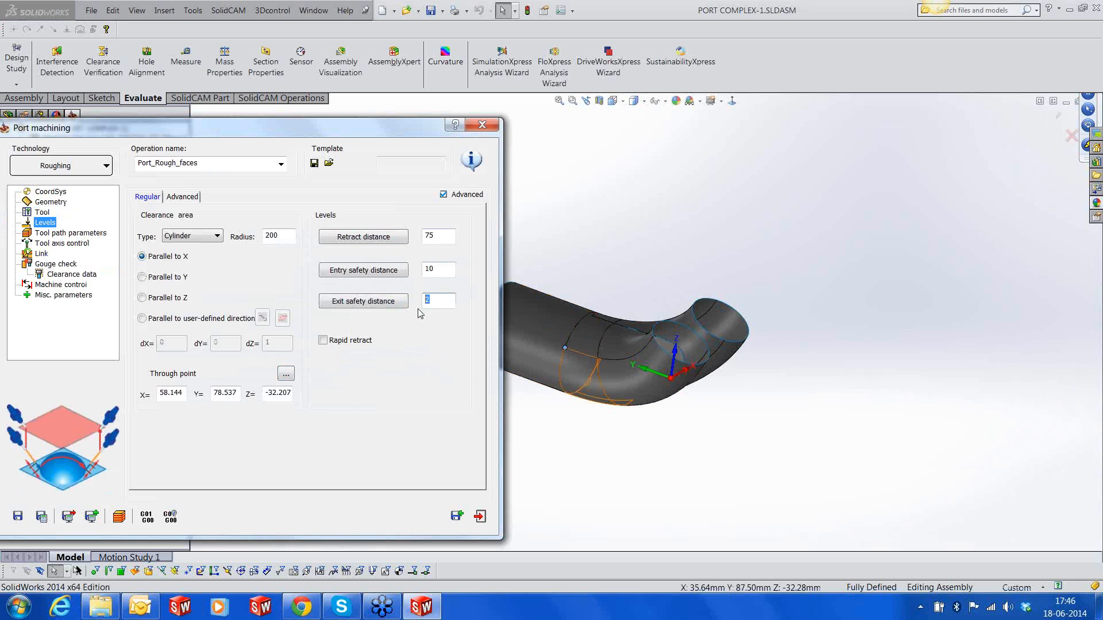
{"action": "type", "text": "10"}
{"action": "left_click_drag", "start_coordinate": [263, 133], "coordinate": [396, 124]}
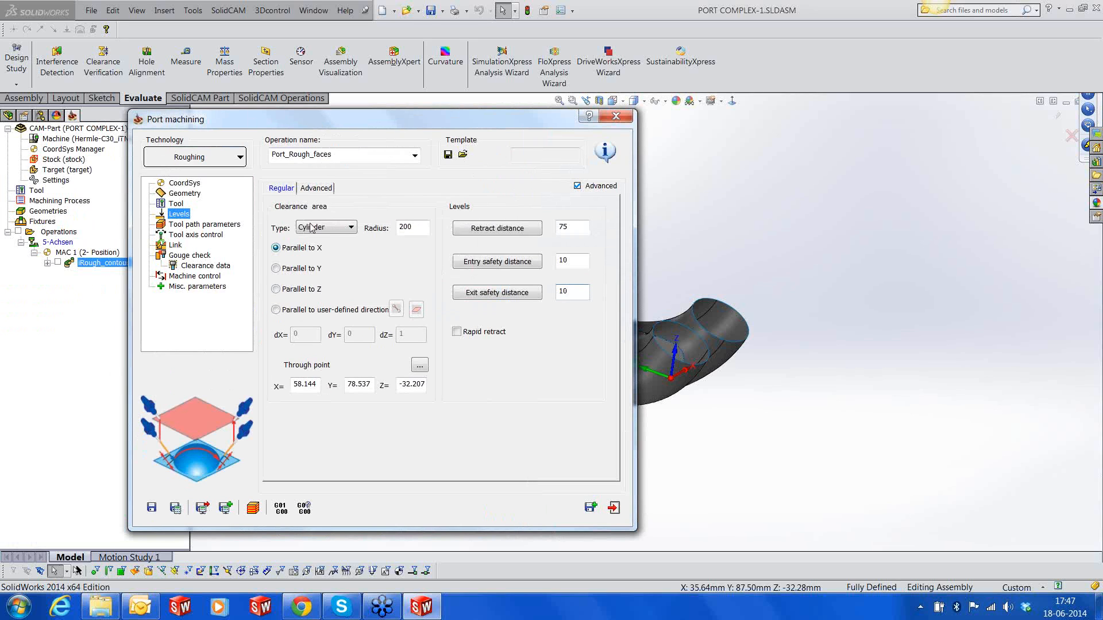
{"action": "left_click", "coordinate": [315, 192]}
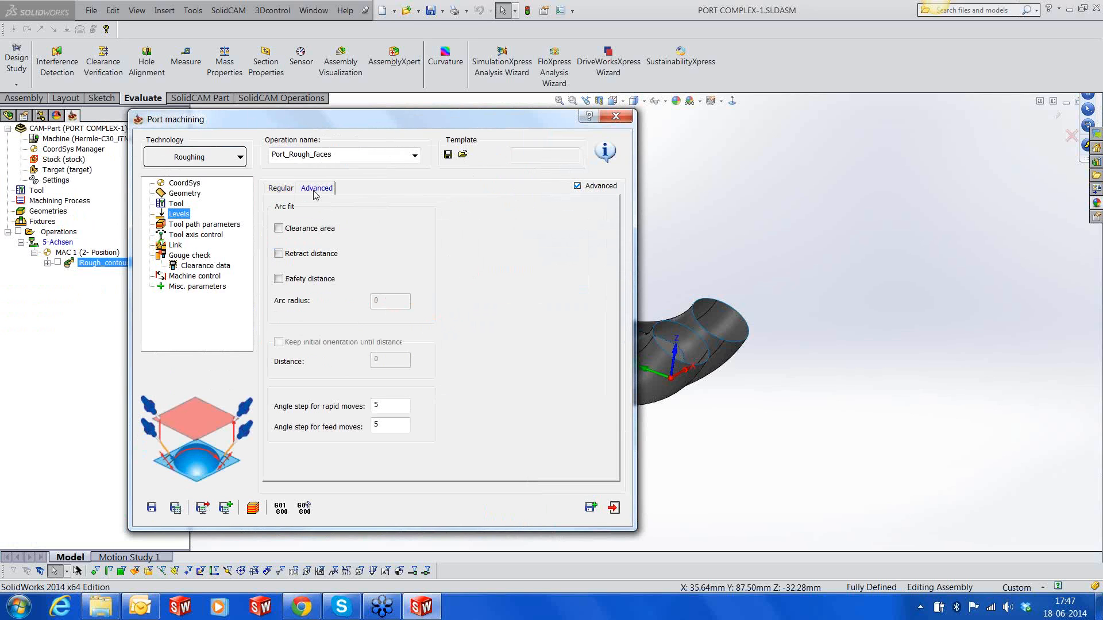
{"action": "left_click", "coordinate": [281, 190]}
Set the tool path's maximum step over to 5, the step down to 2 and the cut tolerance to 0.1
{"action": "left_click", "coordinate": [183, 225]}
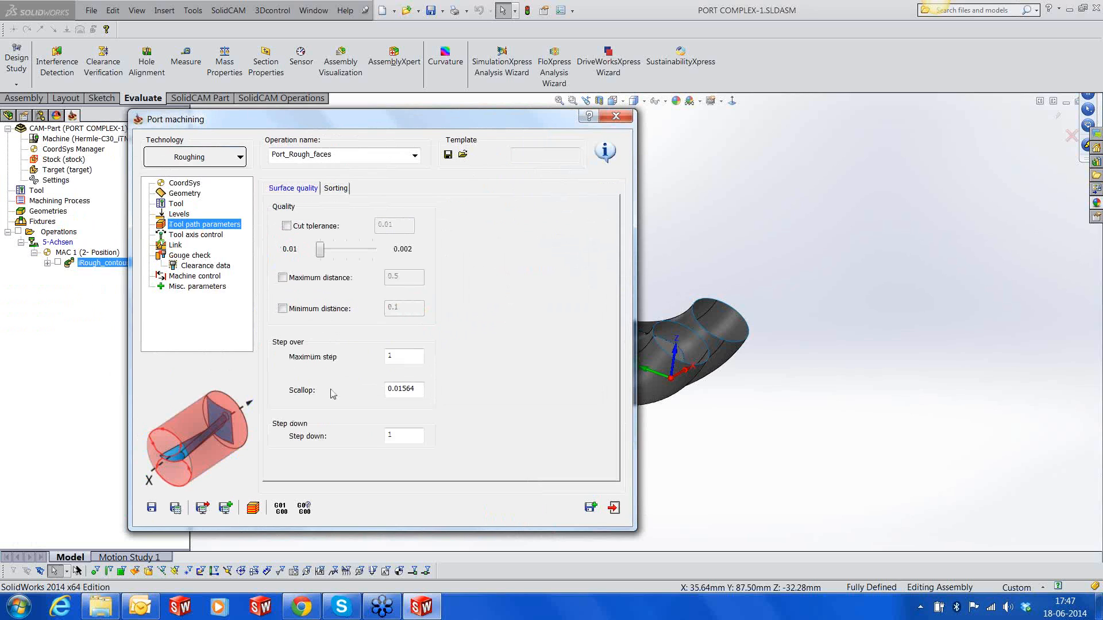
{"action": "left_click", "coordinate": [402, 356]}
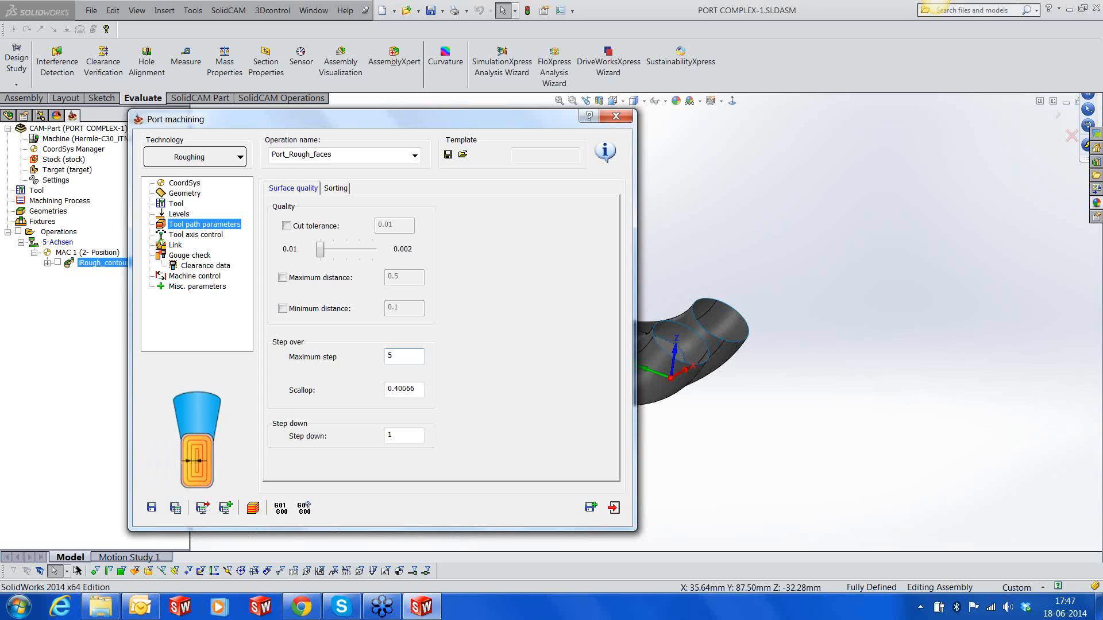
{"action": "left_click", "coordinate": [387, 437]}
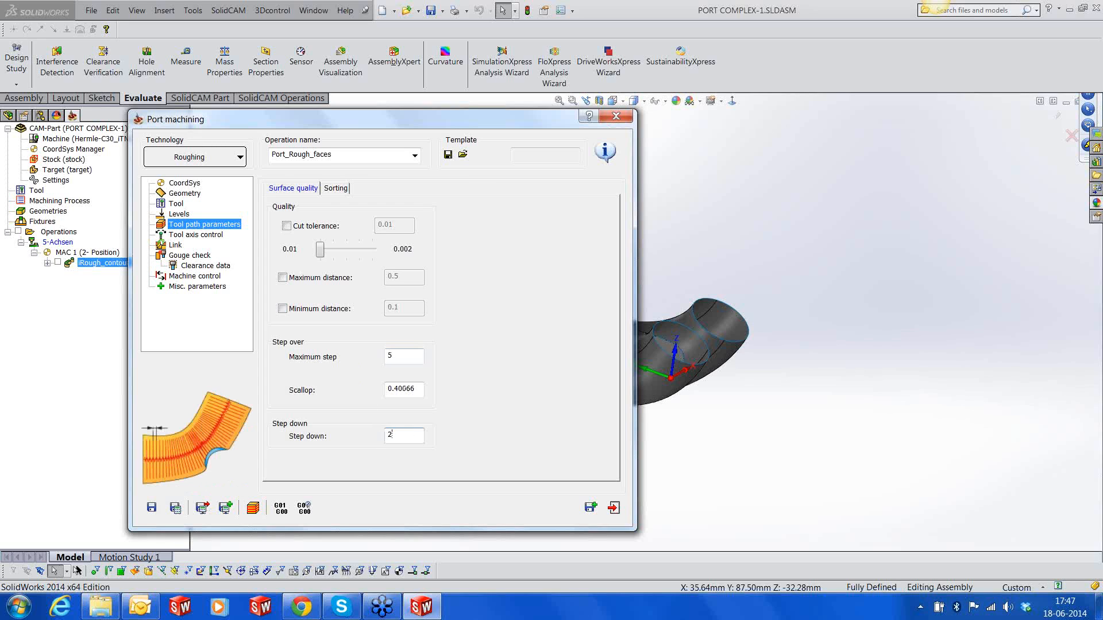
{"action": "left_click", "coordinate": [304, 229]}
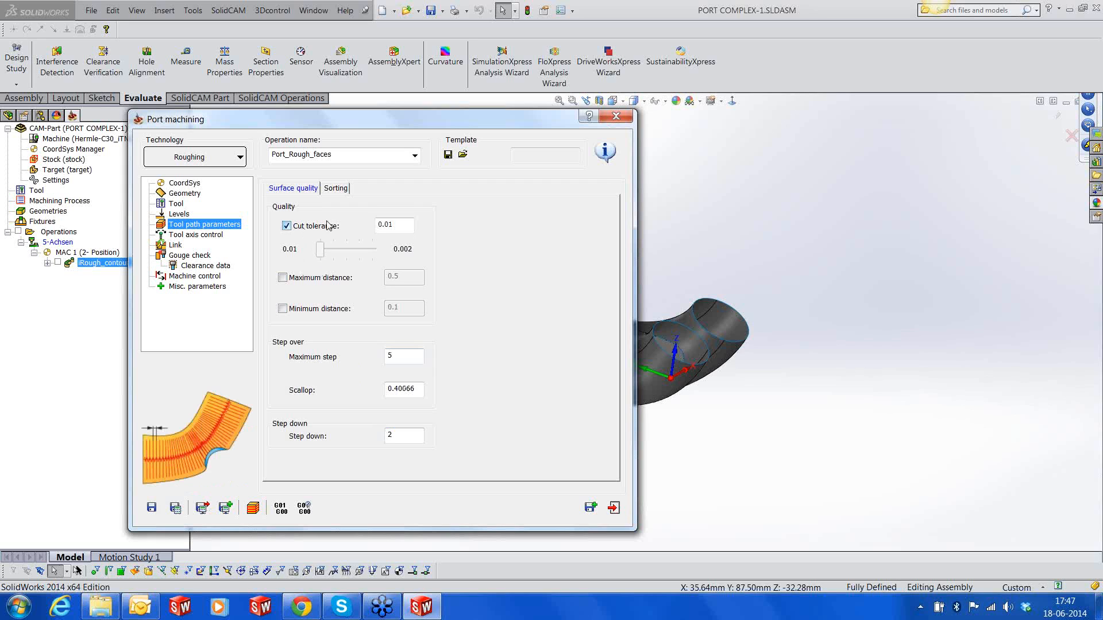
{"action": "left_click", "coordinate": [382, 225]}
{"action": "type", "text": "0"}
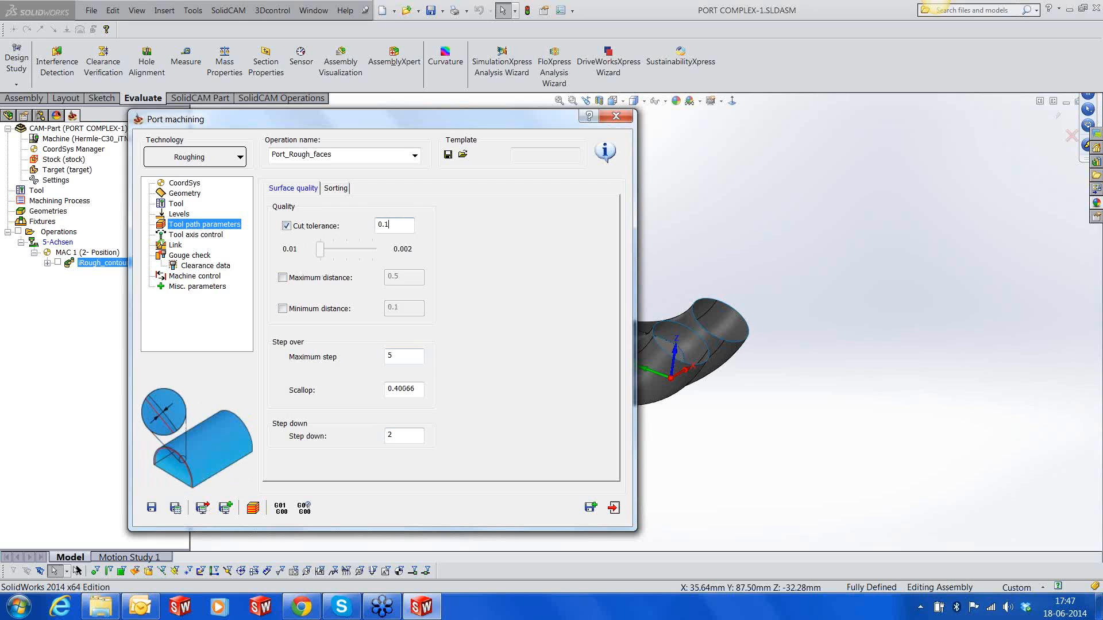
Limit the tool path output to the Top side of the port and machine to Maximum from top
{"action": "left_click", "coordinate": [345, 190]}
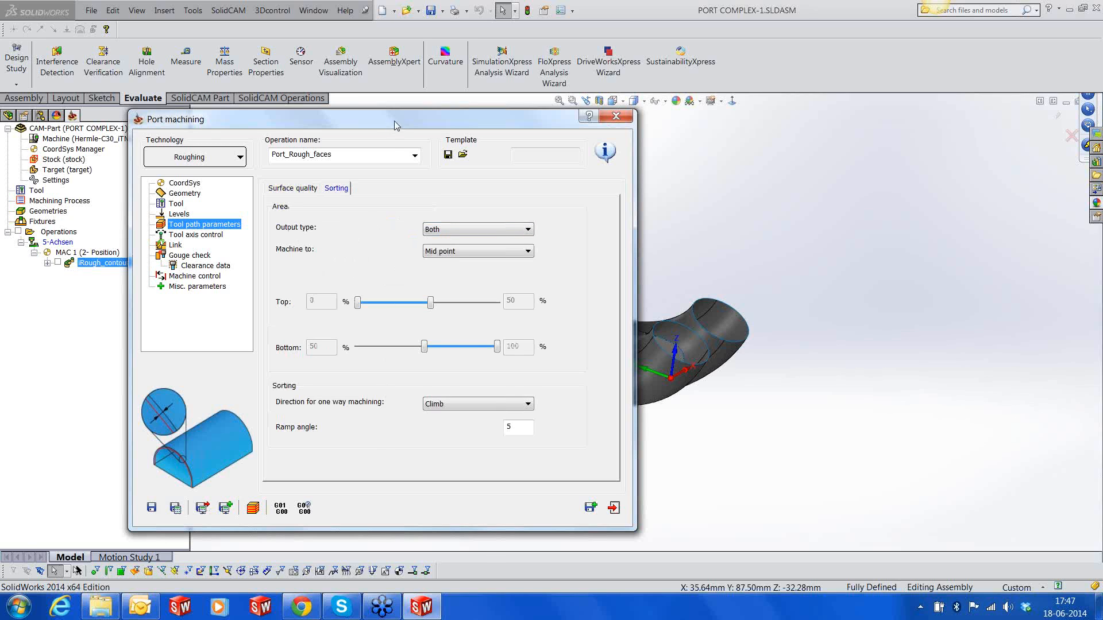
{"action": "left_click_drag", "start_coordinate": [396, 121], "coordinate": [244, 141]}
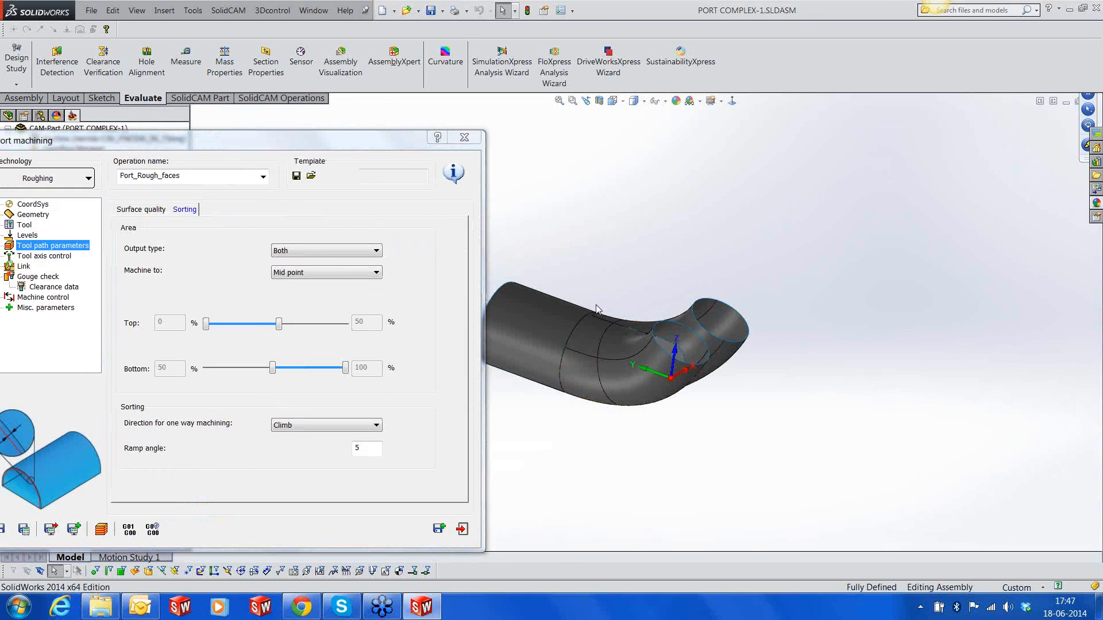
{"action": "scroll", "coordinate": [596, 310], "scroll_direction": "down", "scroll_amount": 2}
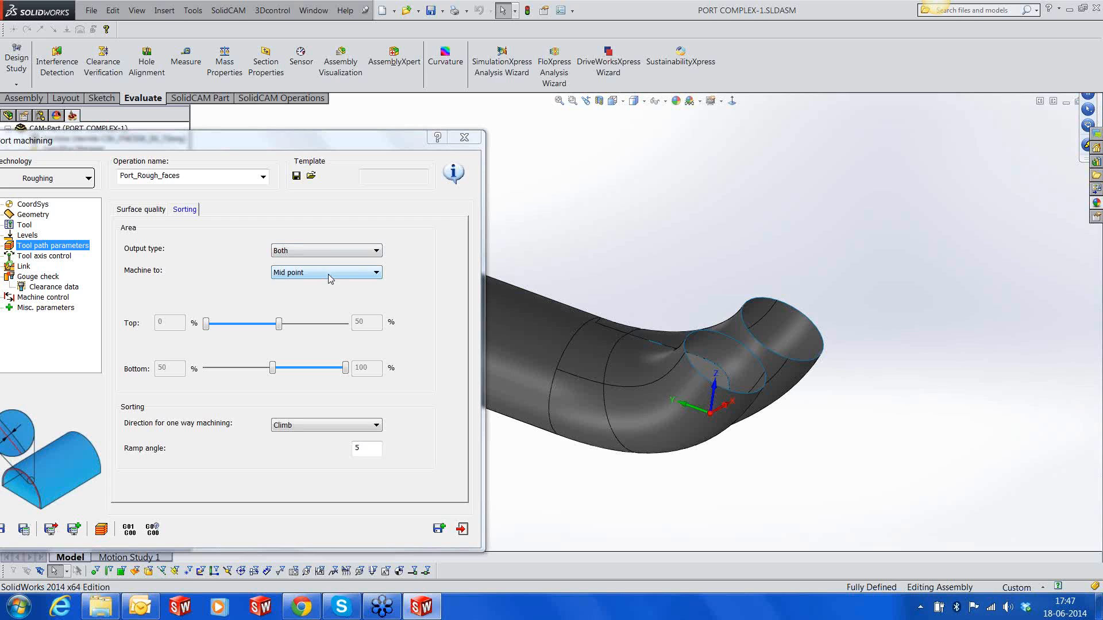
{"action": "left_click", "coordinate": [322, 251]}
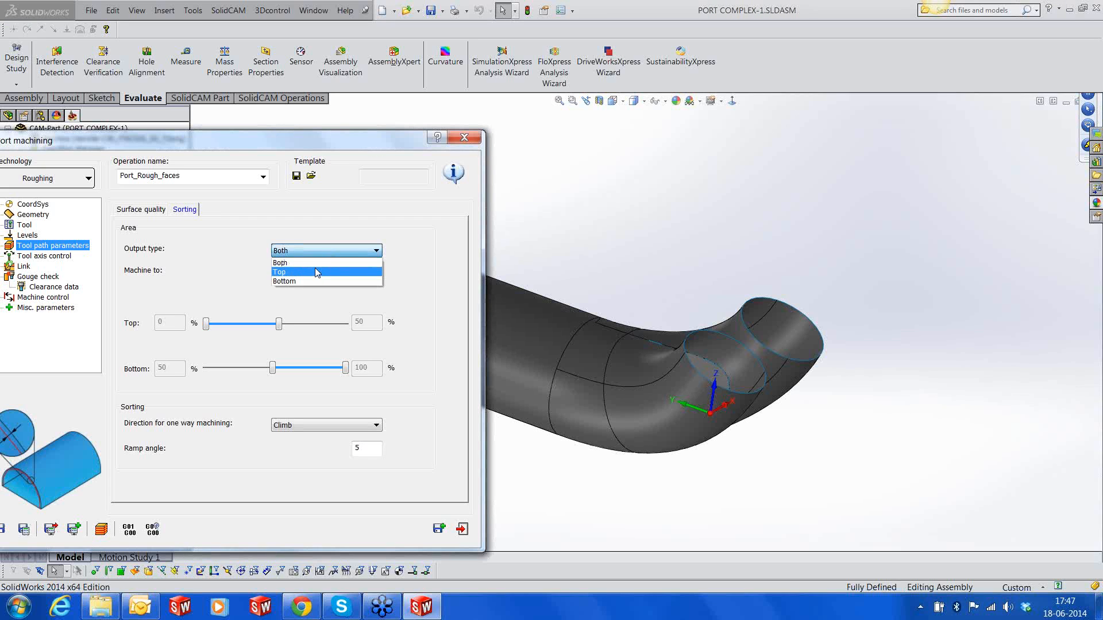
{"action": "left_click", "coordinate": [317, 272]}
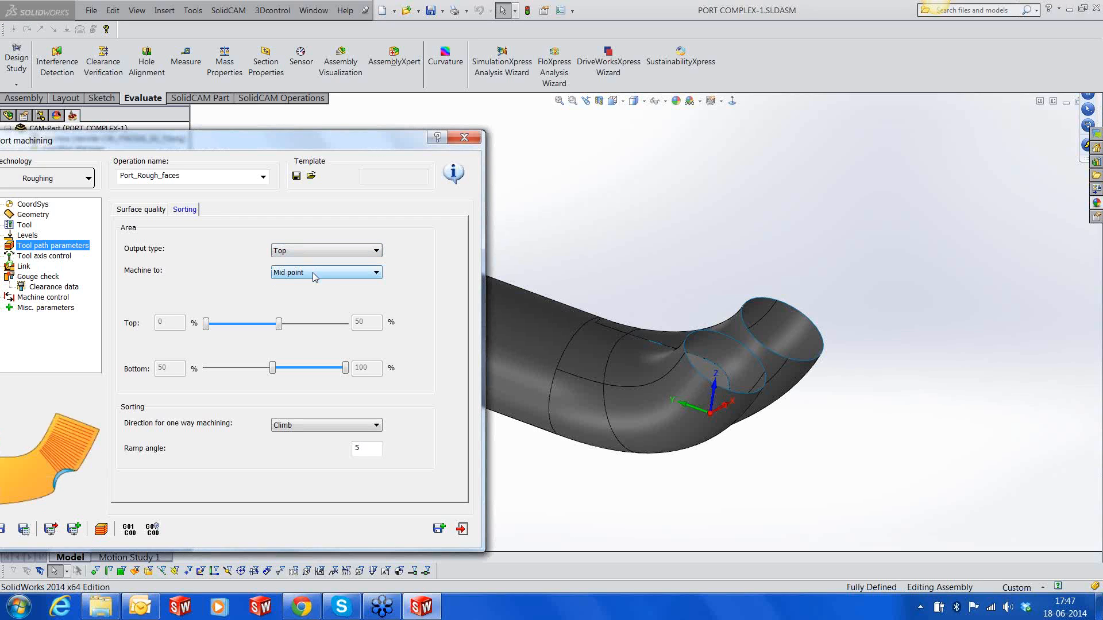
{"action": "left_click", "coordinate": [313, 273]}
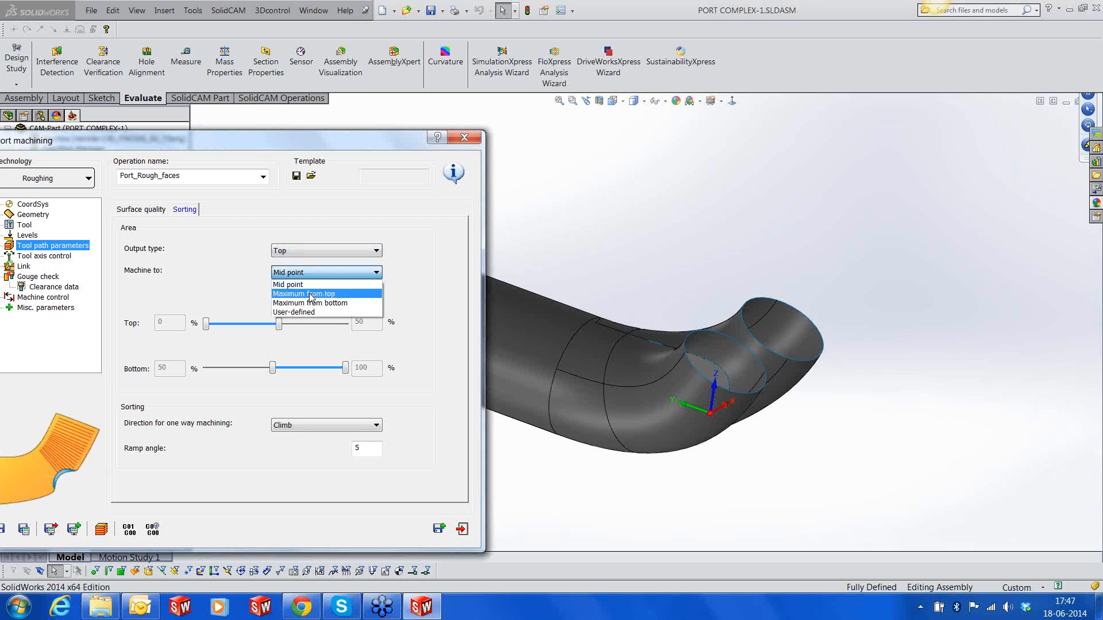
{"action": "left_click", "coordinate": [310, 295]}
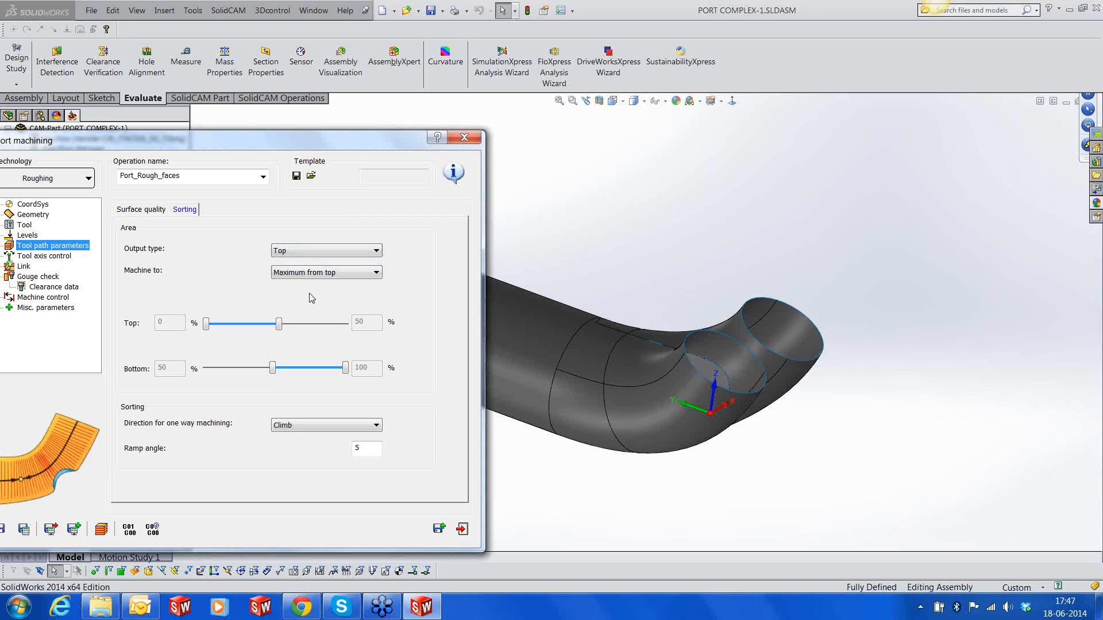
{"action": "left_click_drag", "start_coordinate": [298, 140], "coordinate": [401, 116]}
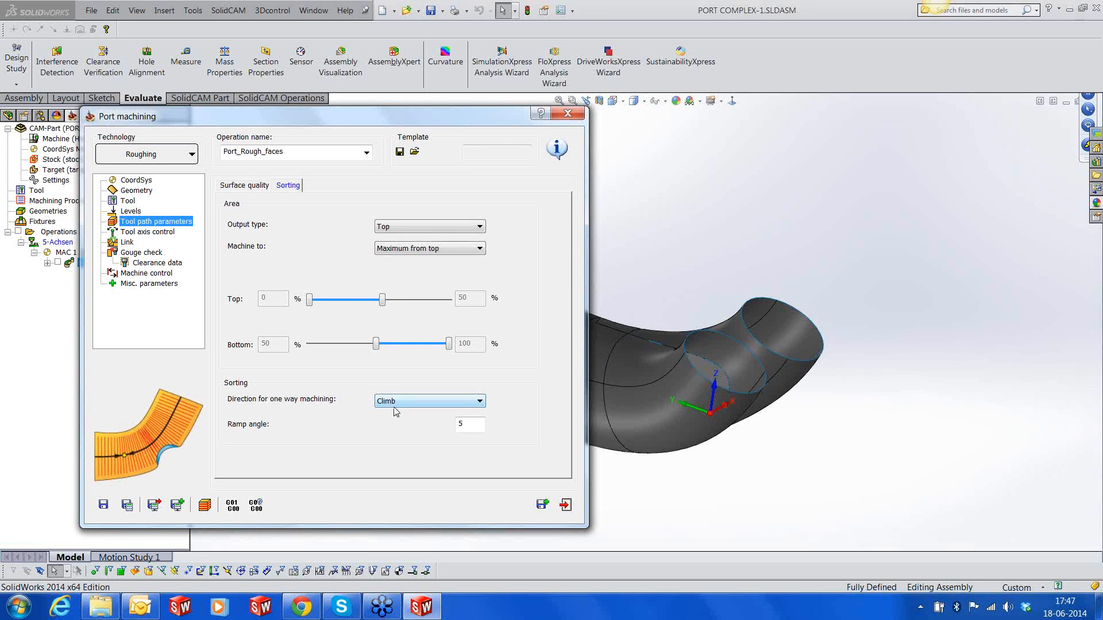
Review the ramp angle, tool axis, link, gouge check, clearance, machine control, miscellaneous and coordinate system settings of the operation
{"action": "double_click", "coordinate": [460, 424]}
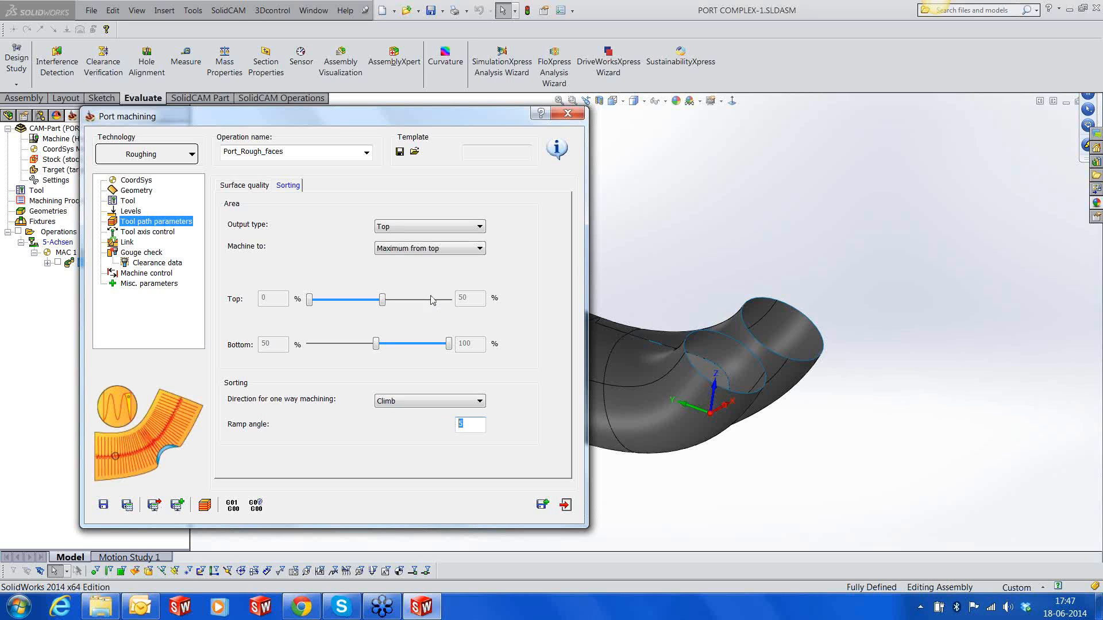
{"action": "left_click", "coordinate": [229, 187]}
{"action": "left_click", "coordinate": [164, 233]}
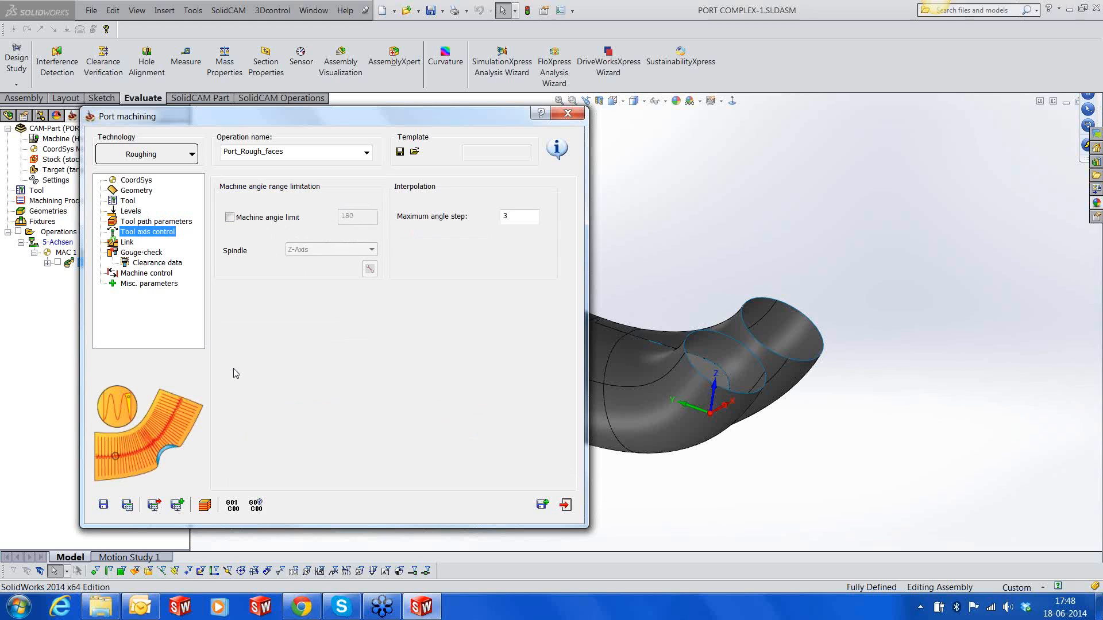
{"action": "left_click", "coordinate": [127, 243]}
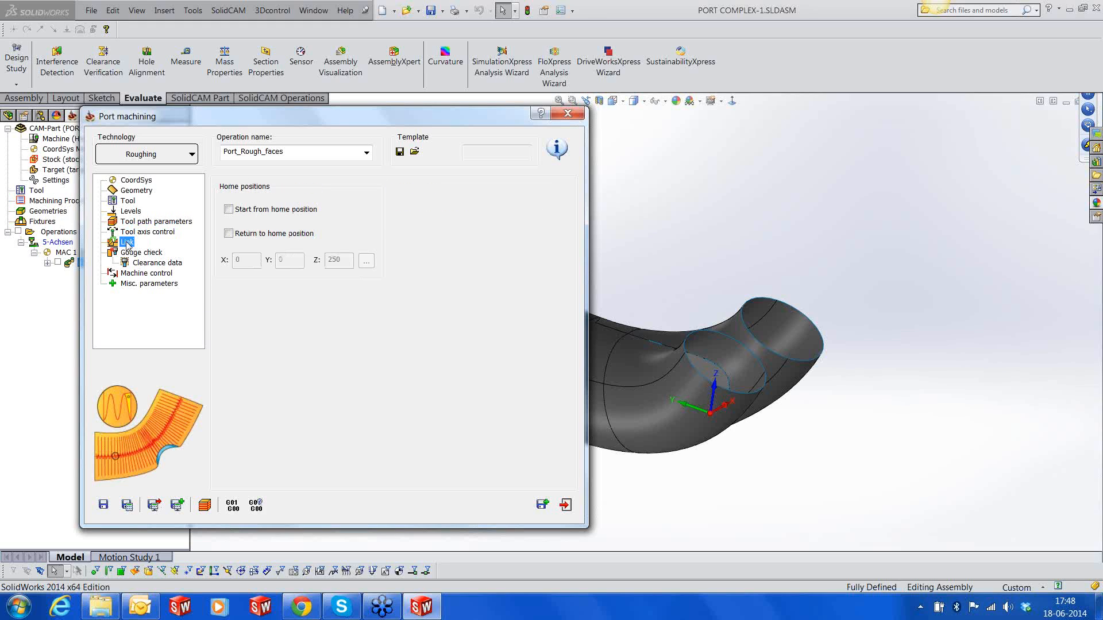
{"action": "left_click", "coordinate": [149, 254]}
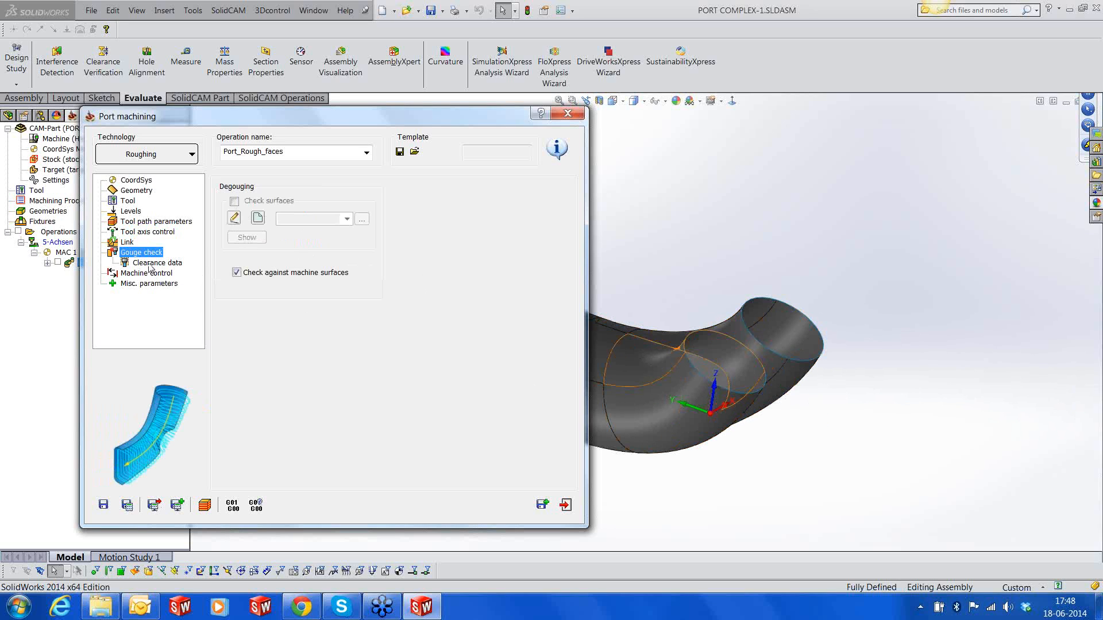
{"action": "left_click", "coordinate": [152, 264]}
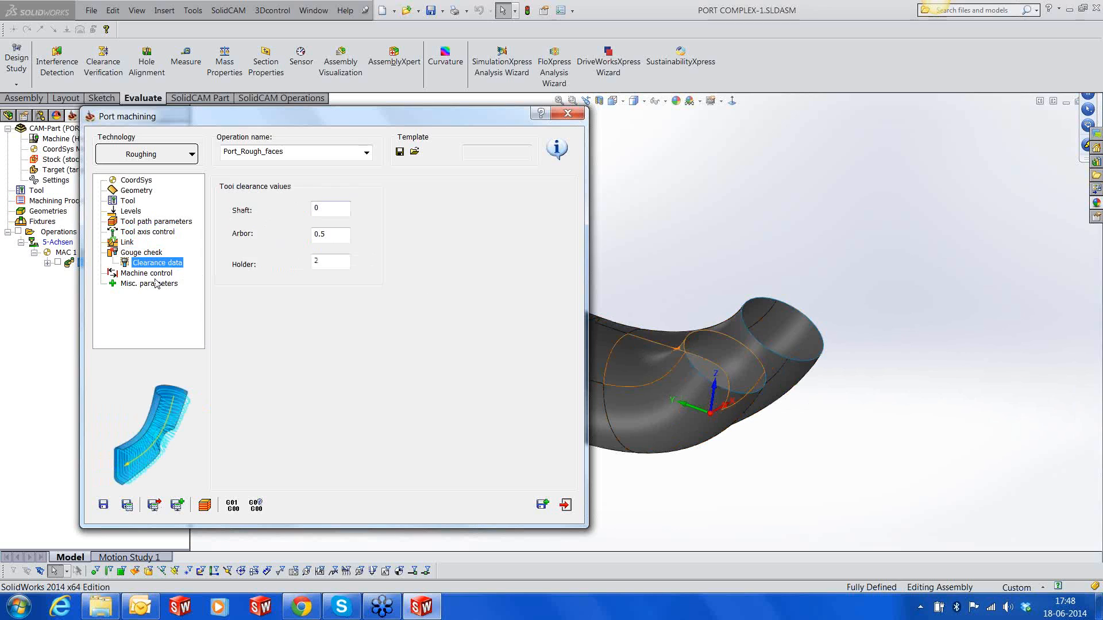
{"action": "left_click", "coordinate": [154, 275]}
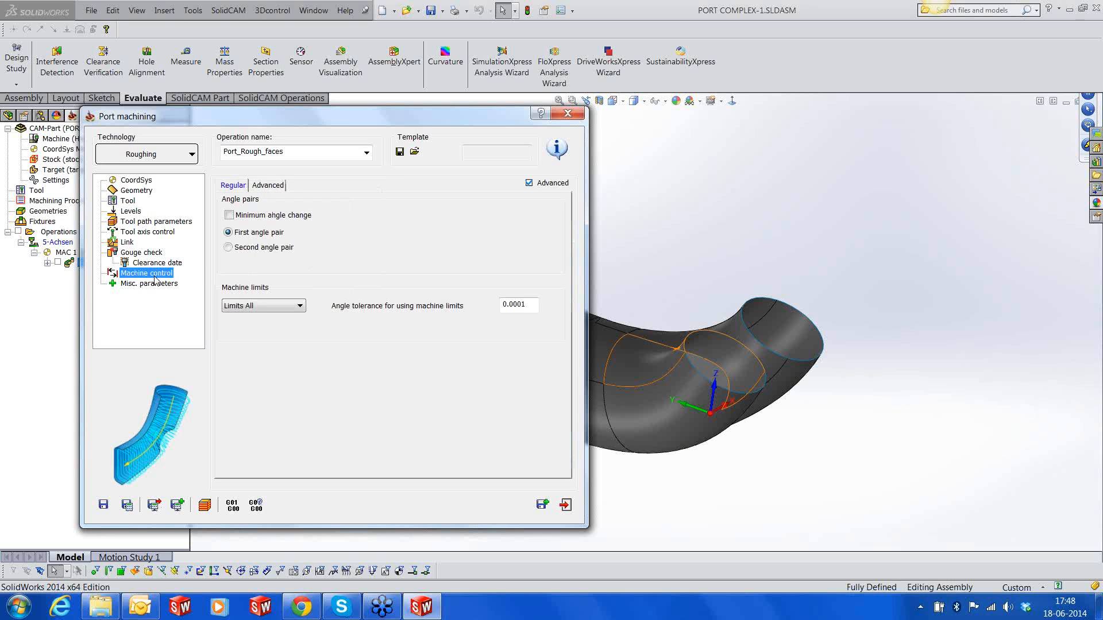
{"action": "left_click", "coordinate": [151, 283]}
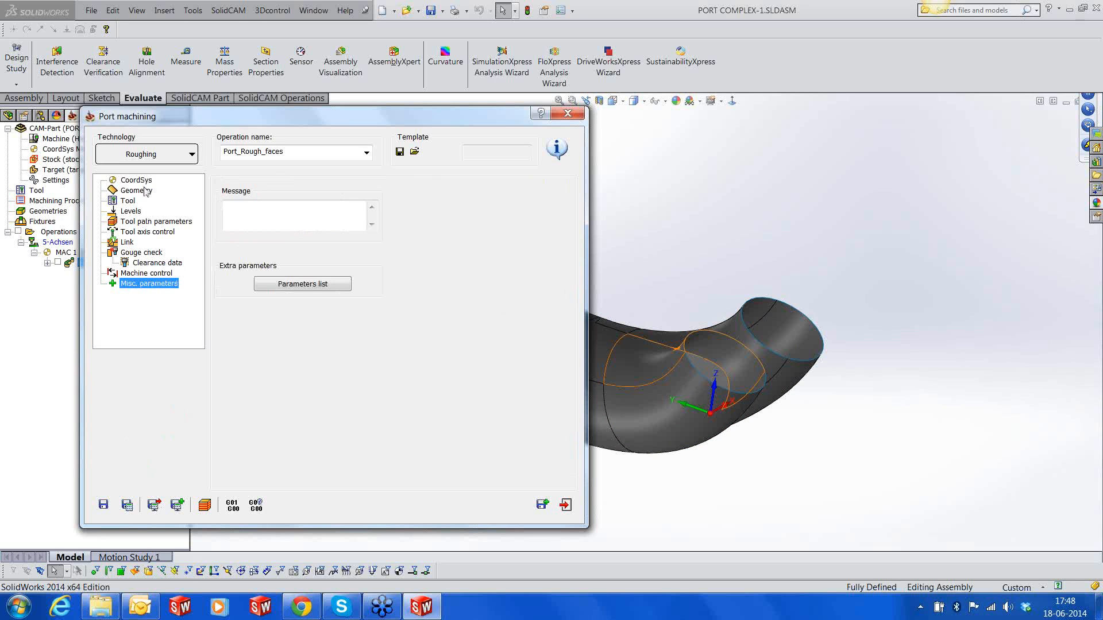
{"action": "left_click", "coordinate": [143, 181]}
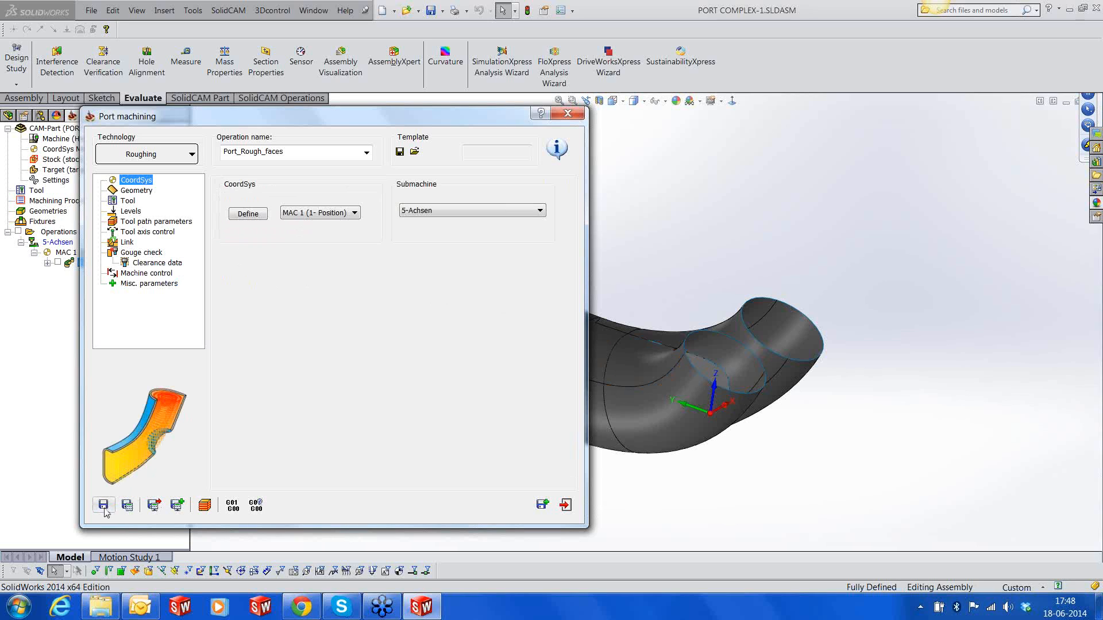
Save and calculate the port roughing operation, and simulate its tool path on the CAD model
{"action": "left_click", "coordinate": [126, 506]}
{"action": "left_click", "coordinate": [204, 505]}
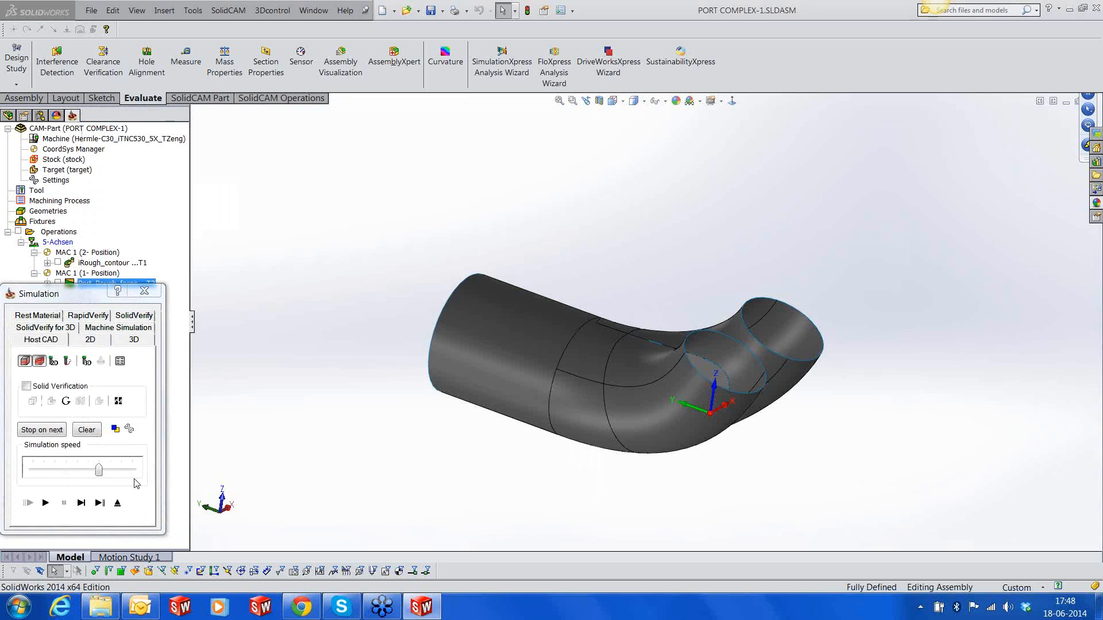
{"action": "left_click", "coordinate": [46, 503]}
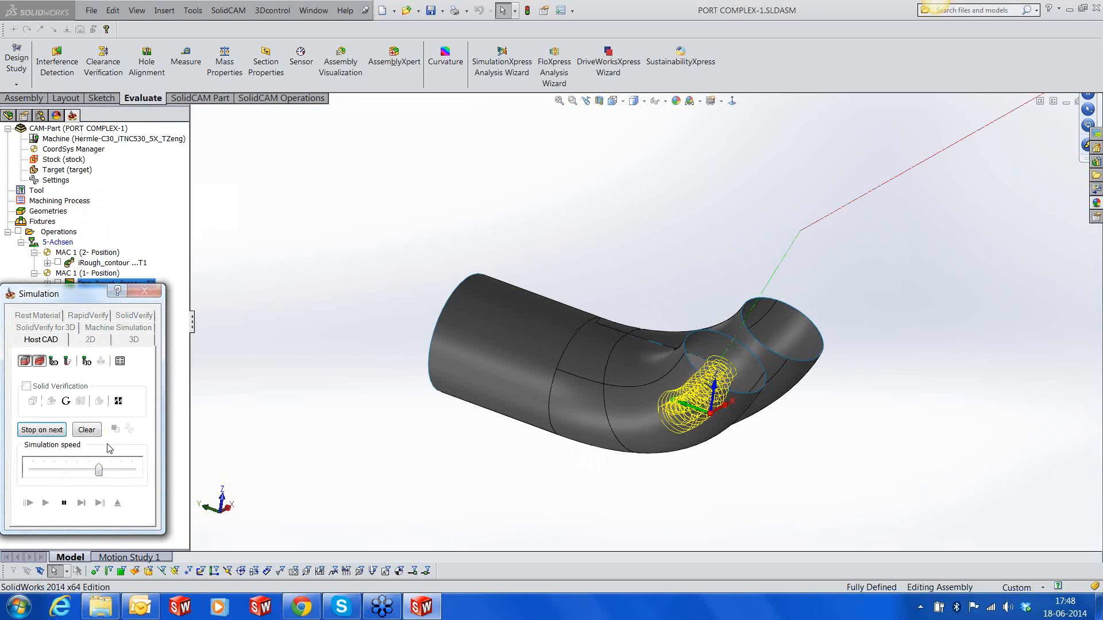
{"action": "middle_click_drag", "start_coordinate": [666, 401], "coordinate": [712, 358]}
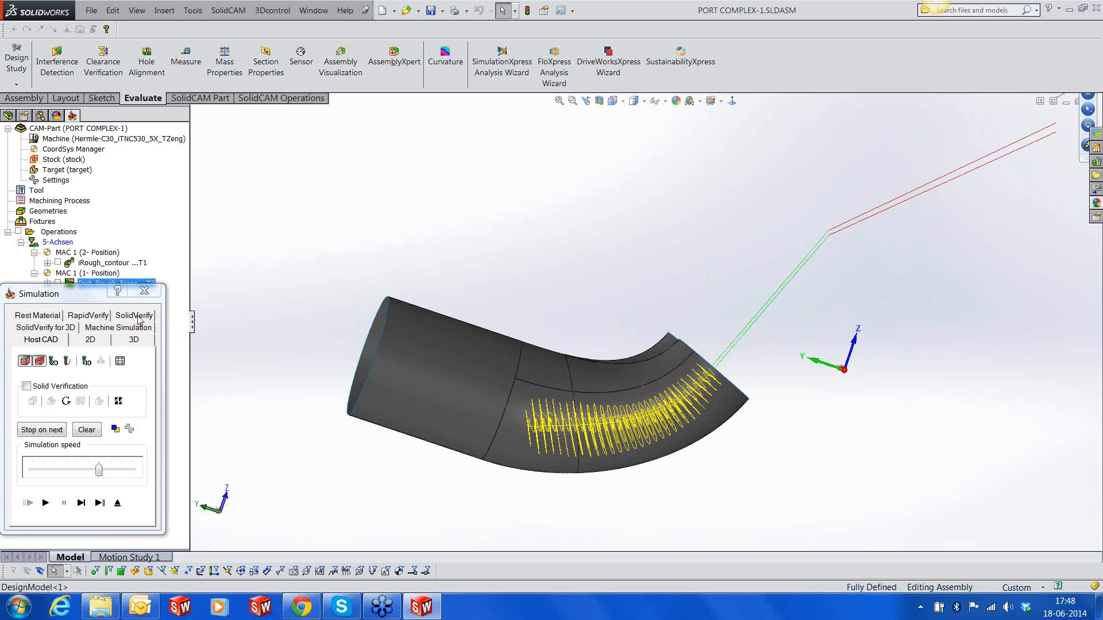
Run the SolidVerify simulation of the port roughing operation on the cylinder head at maximum simulation speed
{"action": "left_click", "coordinate": [139, 317]}
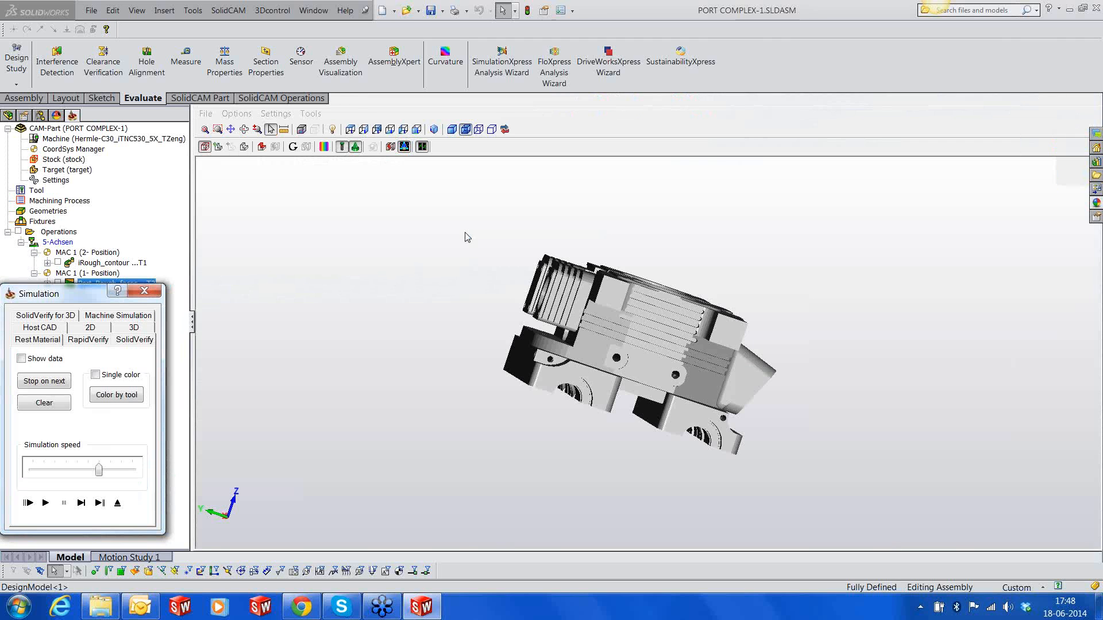
{"action": "middle_click_drag", "start_coordinate": [758, 333], "coordinate": [716, 374]}
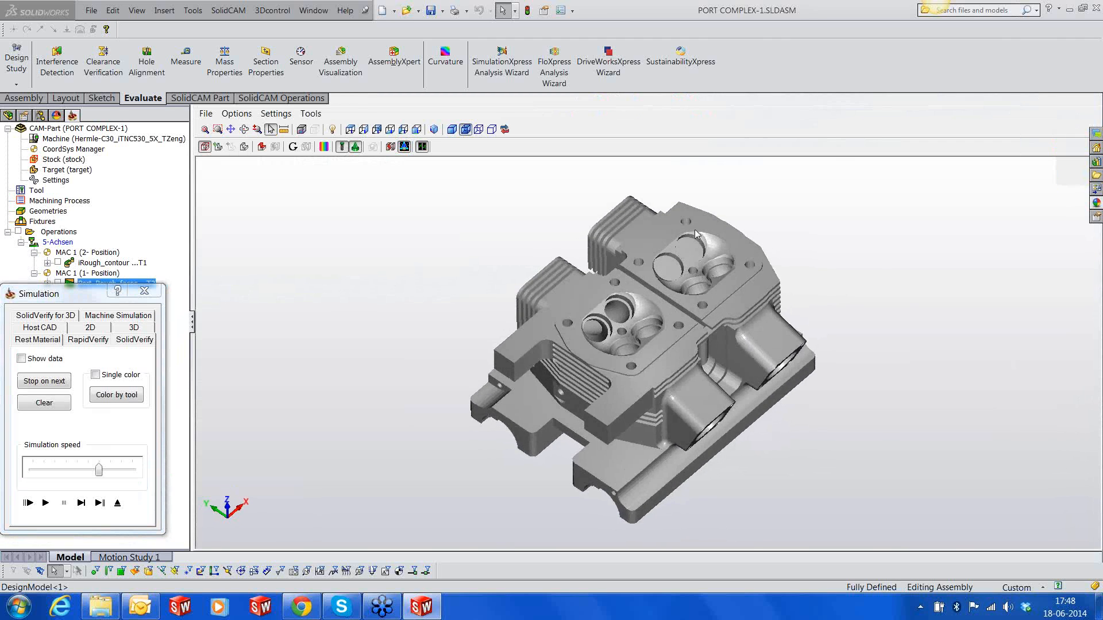
{"action": "scroll", "coordinate": [695, 232], "scroll_direction": "up", "scroll_amount": 4}
{"action": "middle_click_drag", "start_coordinate": [695, 232], "coordinate": [691, 318], "text": "ctrl"}
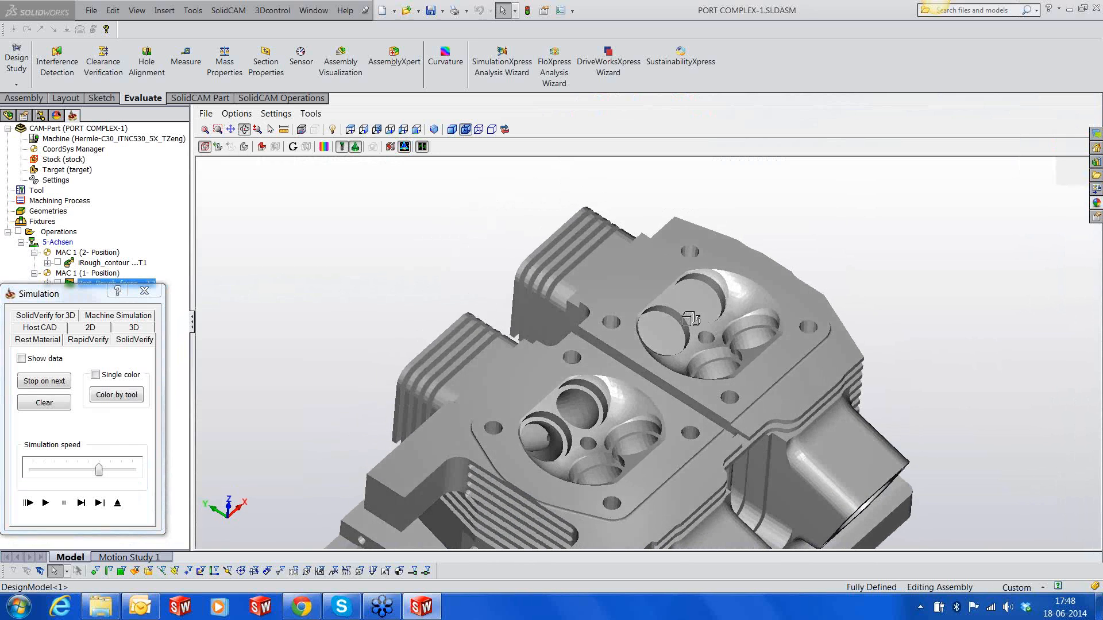
{"action": "left_click", "coordinate": [46, 503]}
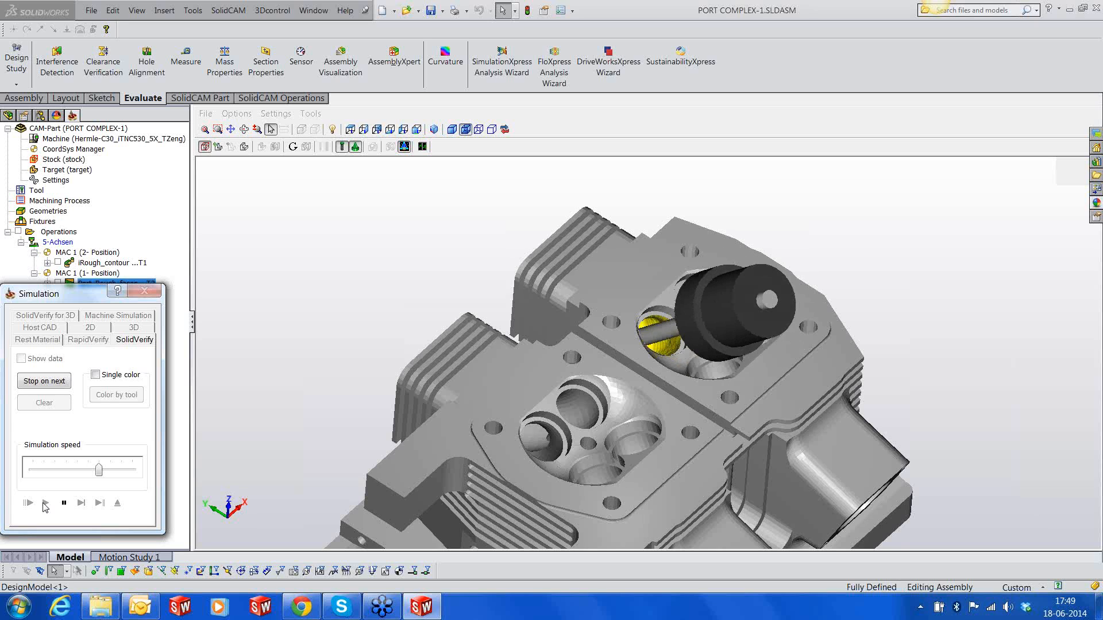
{"action": "left_click_drag", "start_coordinate": [99, 469], "coordinate": [132, 470]}
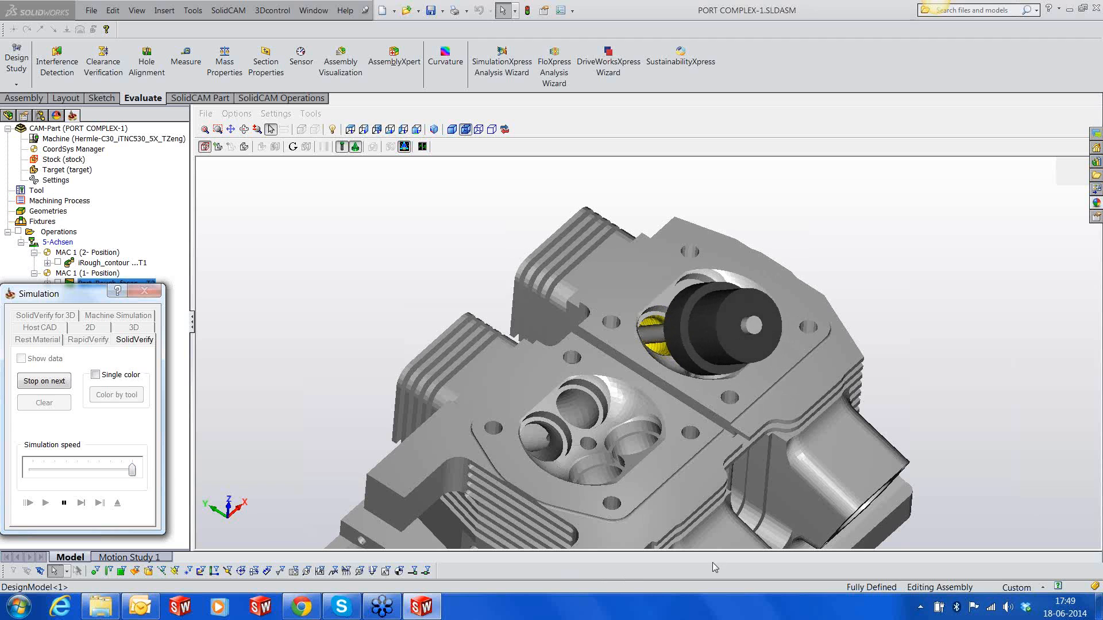
{"action": "middle_click_drag", "start_coordinate": [718, 457], "coordinate": [727, 427]}
{"action": "middle_click_drag", "start_coordinate": [201, 239], "coordinate": [428, 242]}
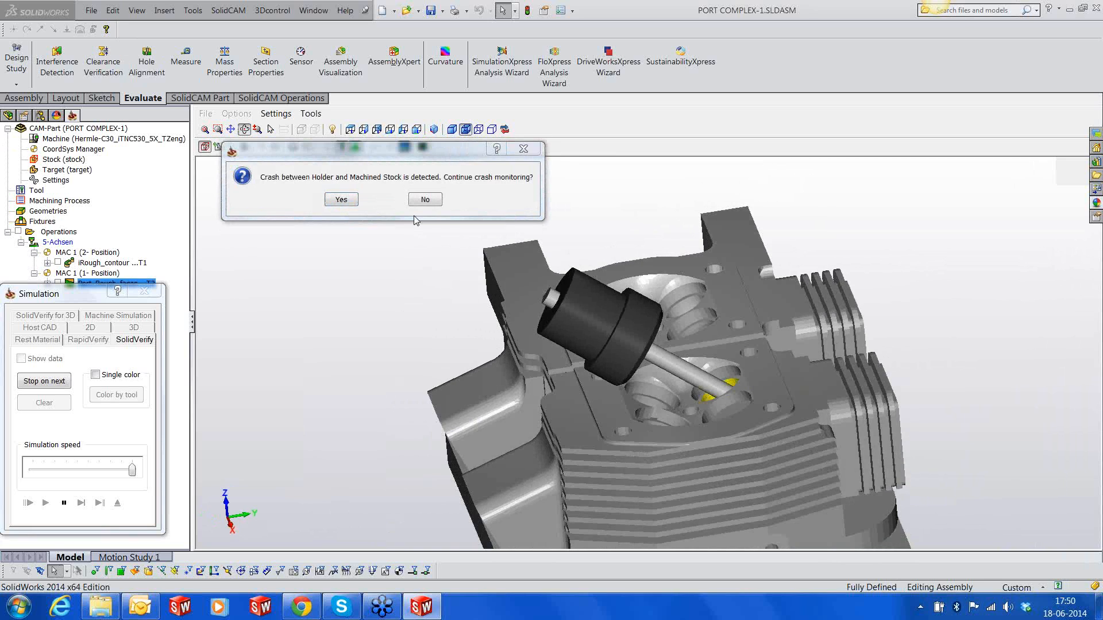
Inspect the holder collision with the cylinder head, decline further crash monitoring, stop the simulation and exit it
{"action": "middle_click_drag", "start_coordinate": [599, 373], "coordinate": [599, 363]}
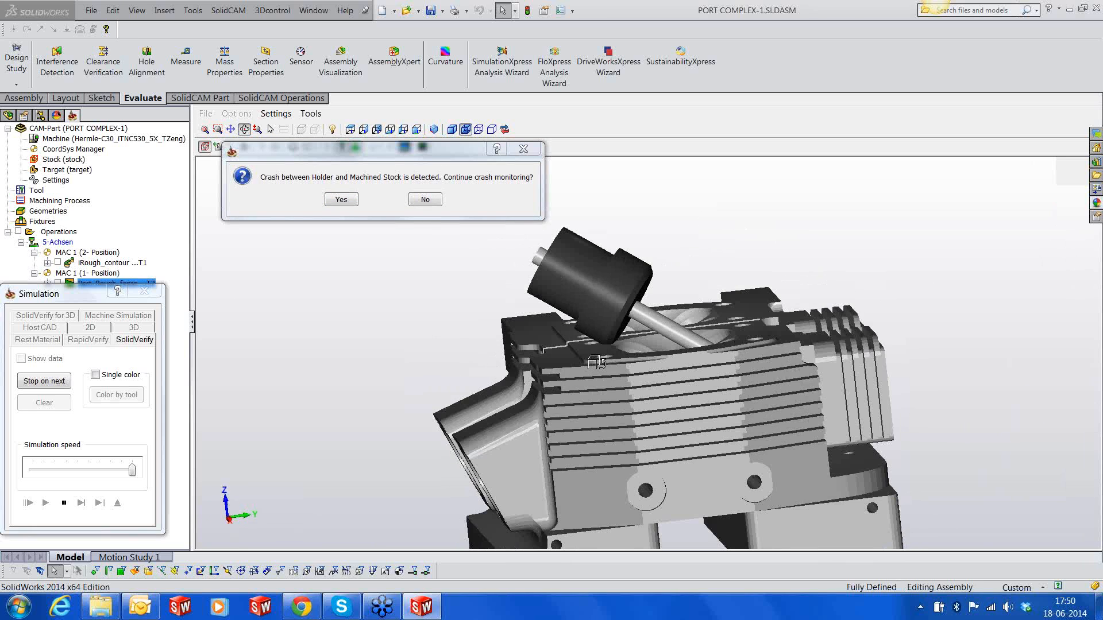
{"action": "scroll", "coordinate": [598, 345], "scroll_direction": "up", "scroll_amount": 3}
{"action": "scroll", "coordinate": [599, 337], "scroll_direction": "up", "scroll_amount": 4}
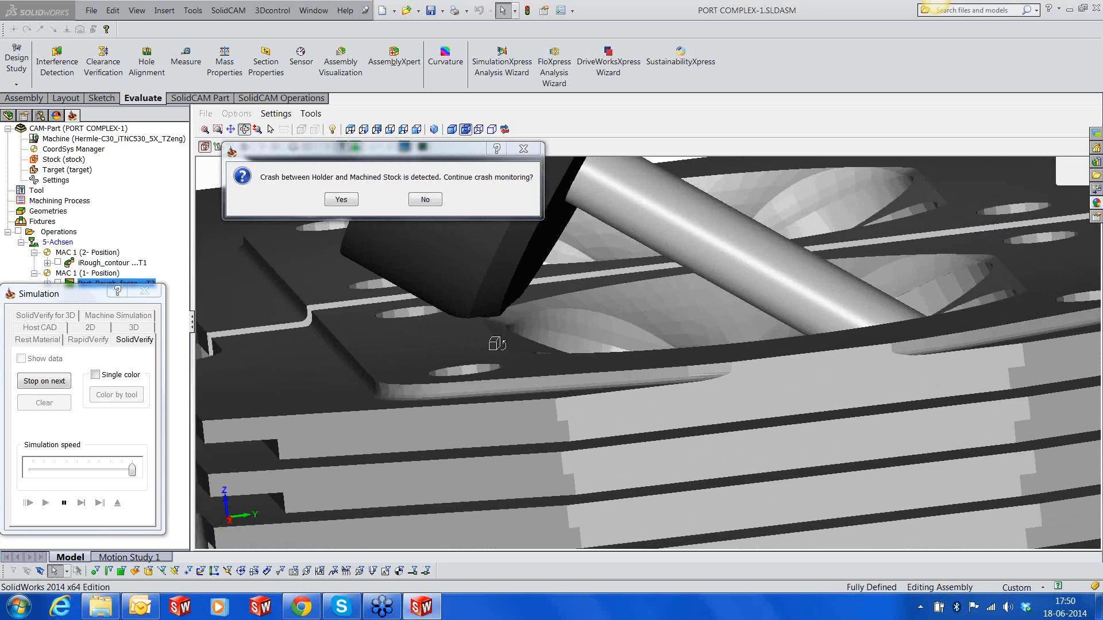
{"action": "scroll", "coordinate": [495, 344], "scroll_direction": "down", "scroll_amount": 6}
{"action": "scroll", "coordinate": [495, 343], "scroll_direction": "down", "scroll_amount": 2}
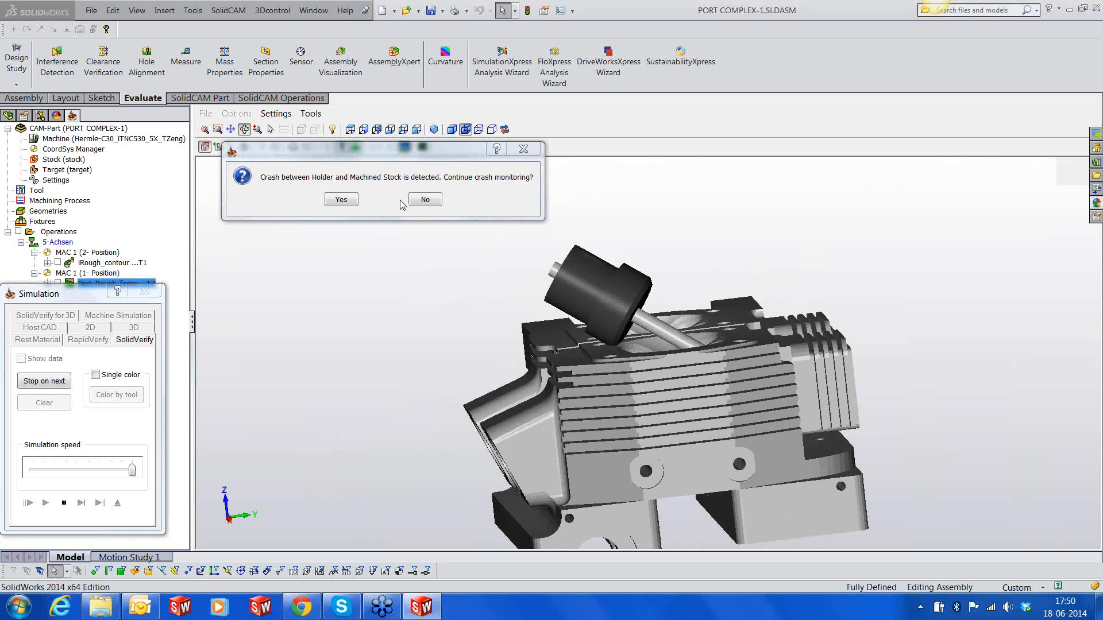
{"action": "left_click", "coordinate": [418, 203]}
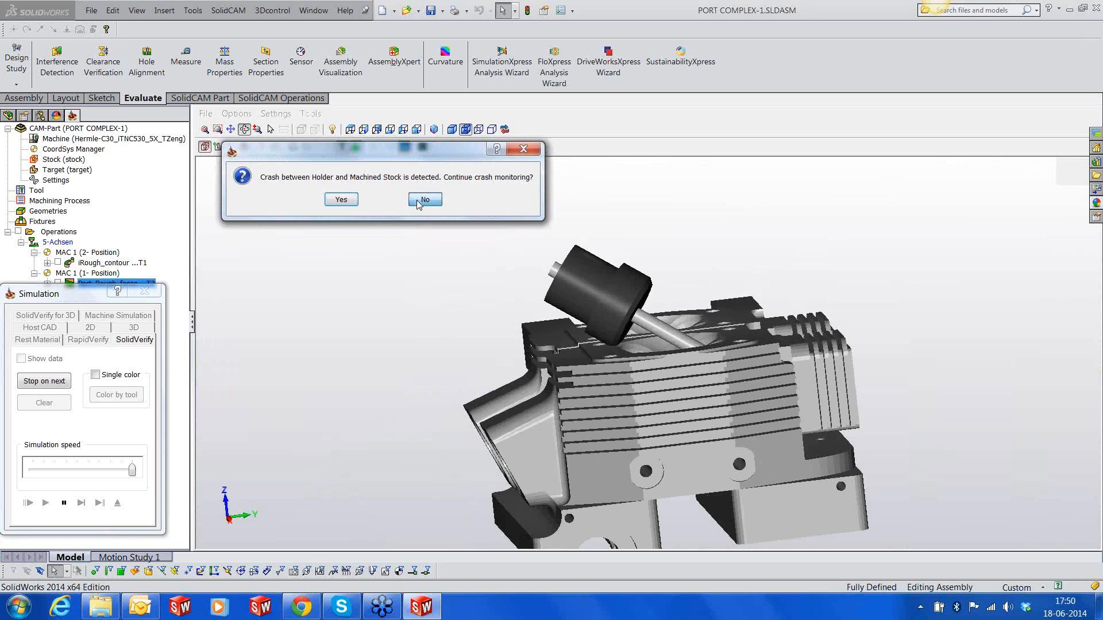
{"action": "left_click", "coordinate": [64, 504]}
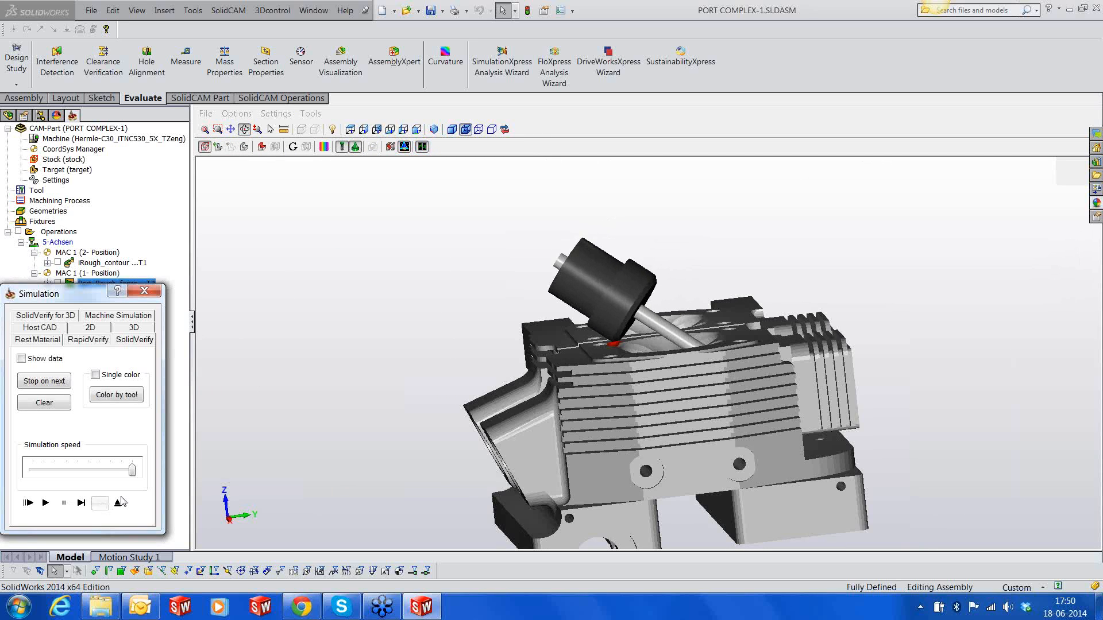
{"action": "left_click", "coordinate": [120, 502]}
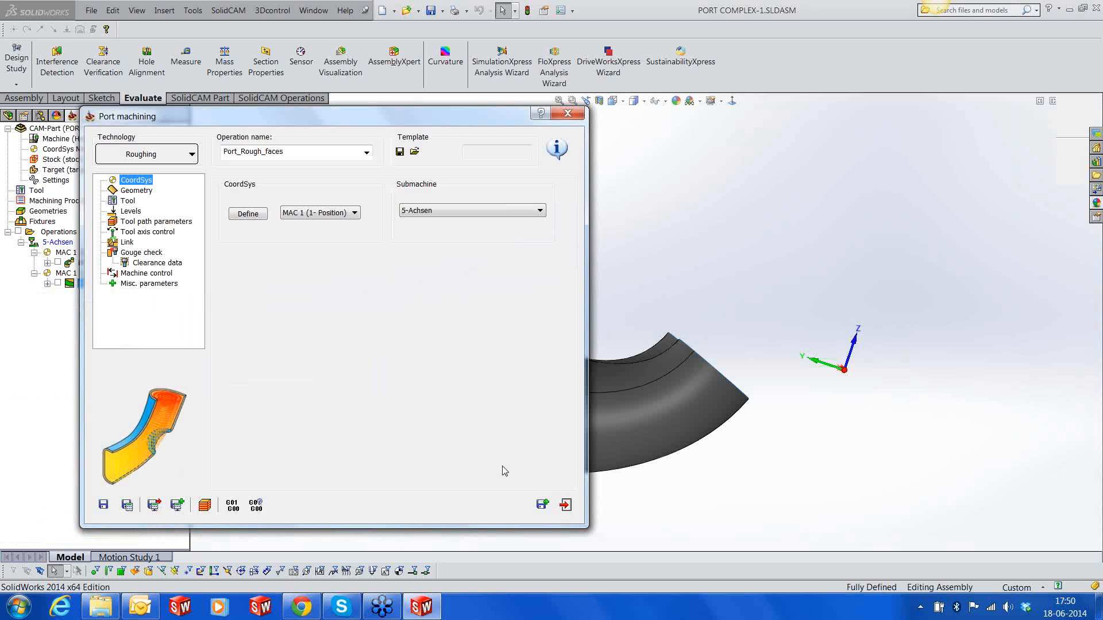
Show the solid body Imported2 of DesignModel and move the operation dialog clear of the cylinder head
{"action": "left_click_drag", "start_coordinate": [460, 117], "coordinate": [624, 134]}
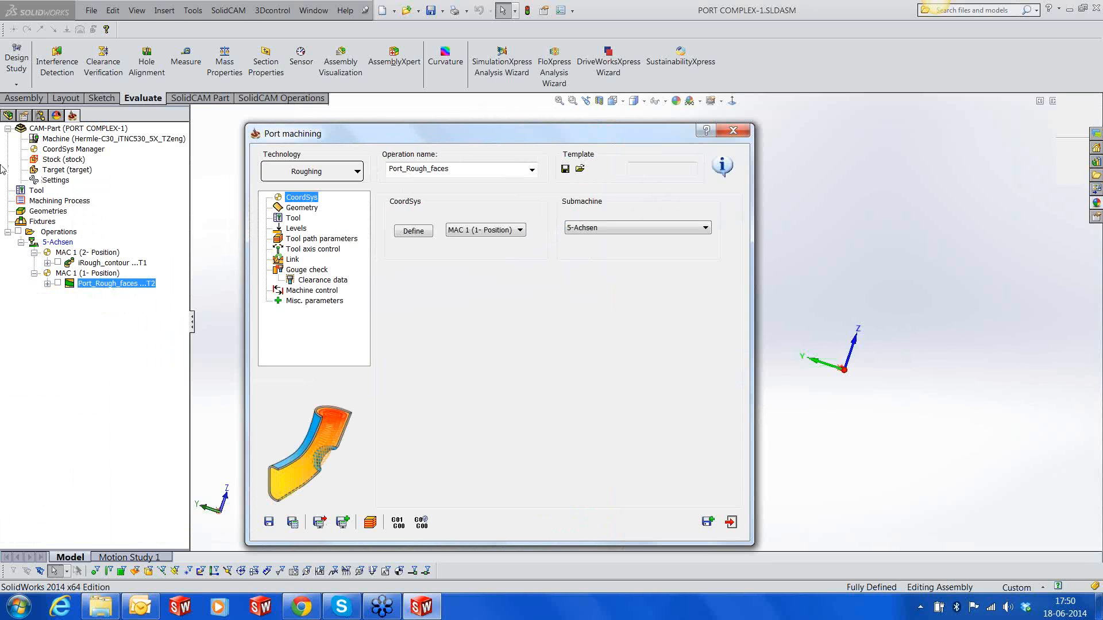
{"action": "left_click", "coordinate": [8, 116]}
{"action": "scroll", "coordinate": [150, 300], "scroll_direction": "up", "scroll_amount": 2}
{"action": "left_click_drag", "start_coordinate": [184, 416], "coordinate": [184, 256]}
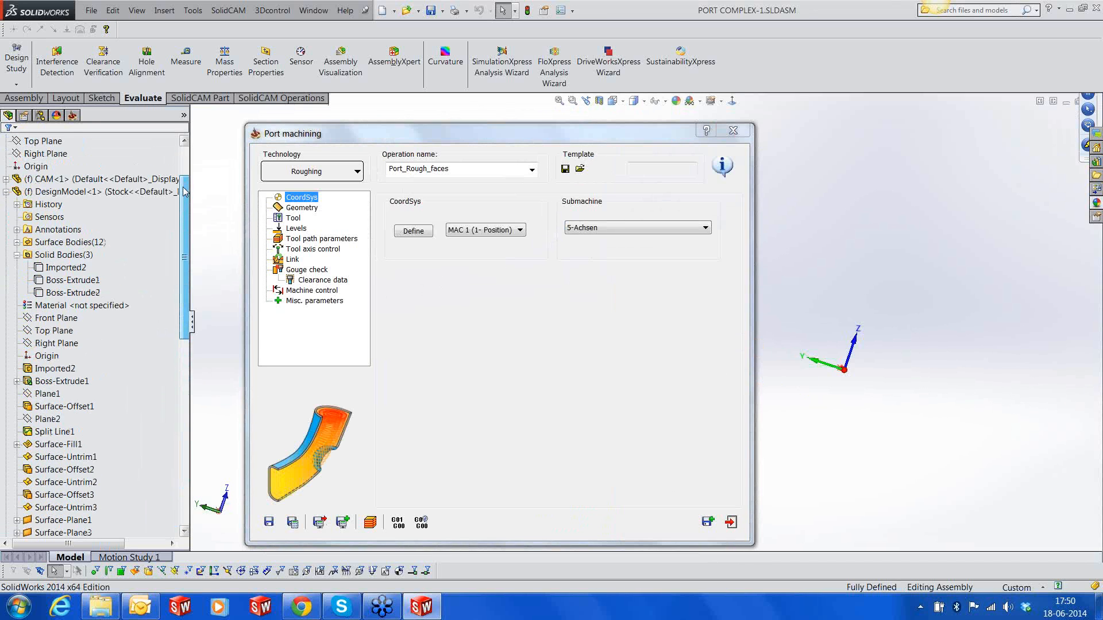
{"action": "left_click", "coordinate": [80, 268]}
{"action": "left_click", "coordinate": [86, 248]}
{"action": "left_click", "coordinate": [831, 263]}
{"action": "scroll", "coordinate": [831, 262], "scroll_direction": "up", "scroll_amount": 3}
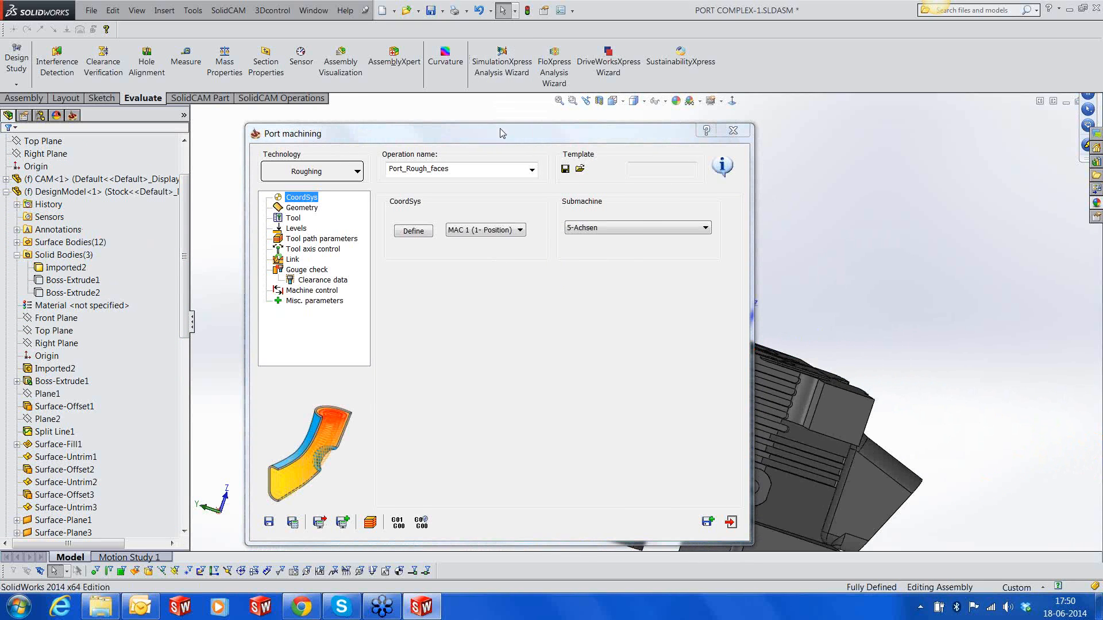
{"action": "left_click_drag", "start_coordinate": [503, 134], "coordinate": [288, 126]}
{"action": "middle_click_drag", "start_coordinate": [735, 270], "coordinate": [938, 278]}
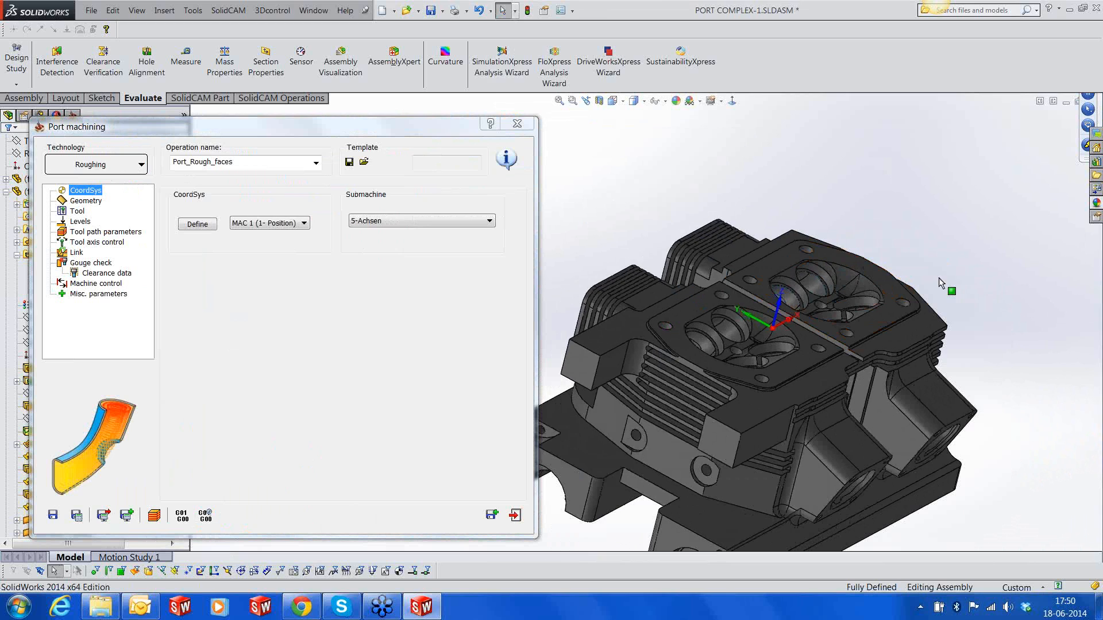
Enable check surfaces in the gouge check and define the flat top face around the rear combustion chamber as the check face
{"action": "left_click", "coordinate": [109, 263]}
{"action": "left_click", "coordinate": [184, 211]}
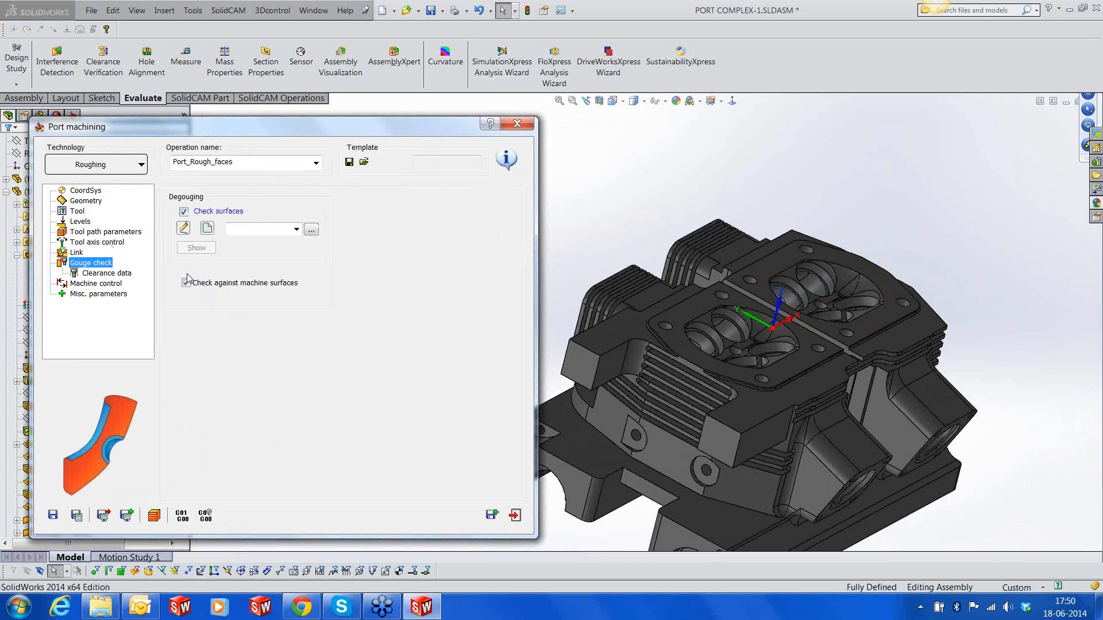
{"action": "left_click", "coordinate": [207, 228]}
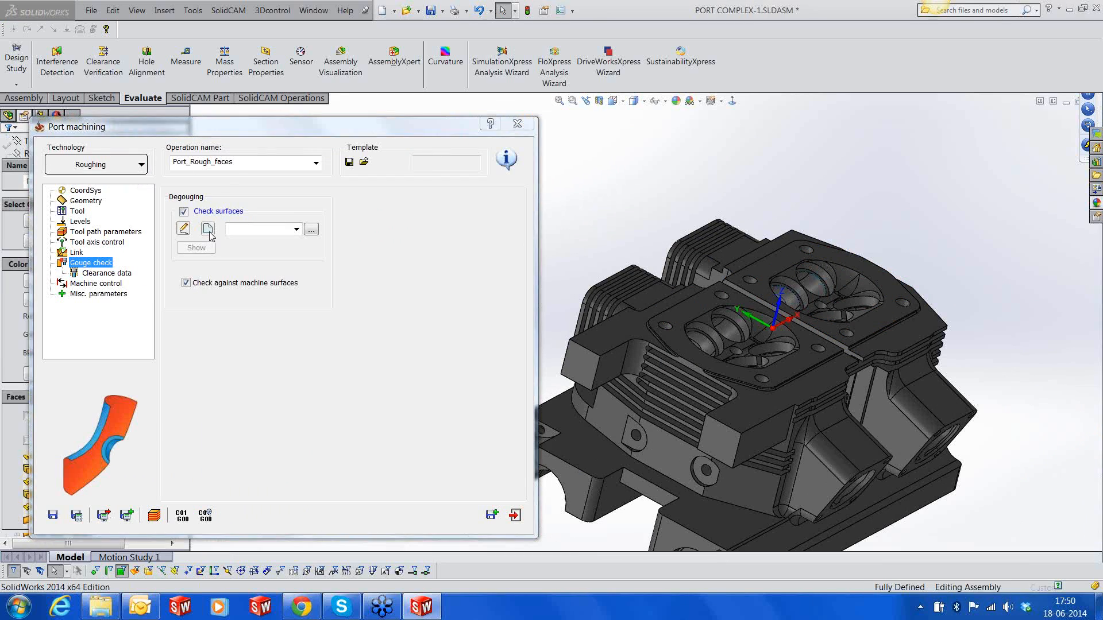
{"action": "left_click", "coordinate": [751, 263]}
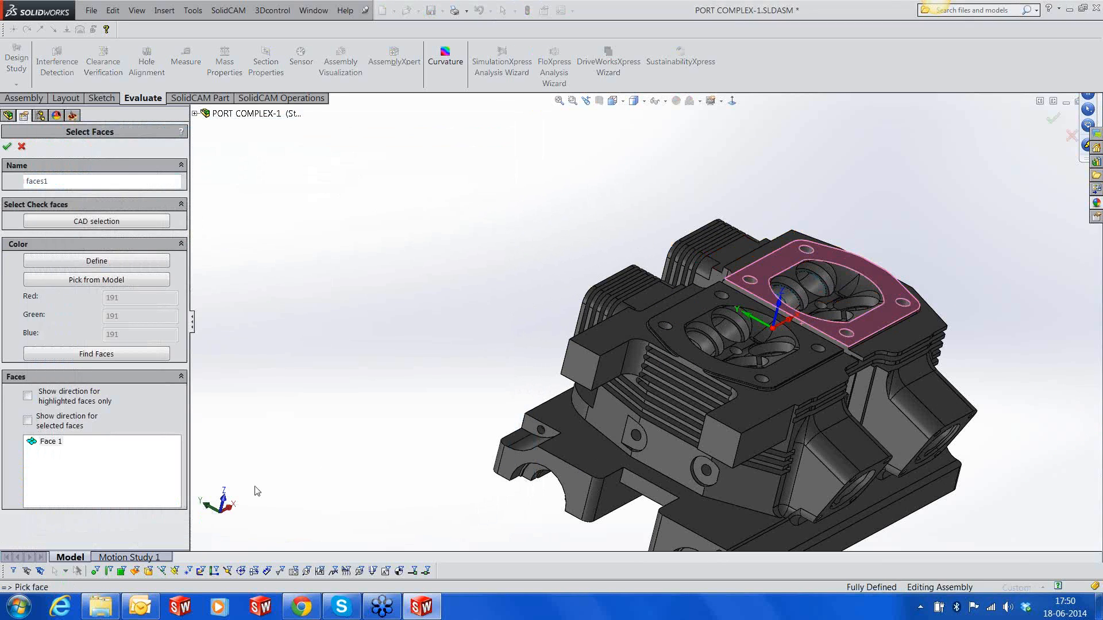
{"action": "left_click", "coordinate": [7, 146]}
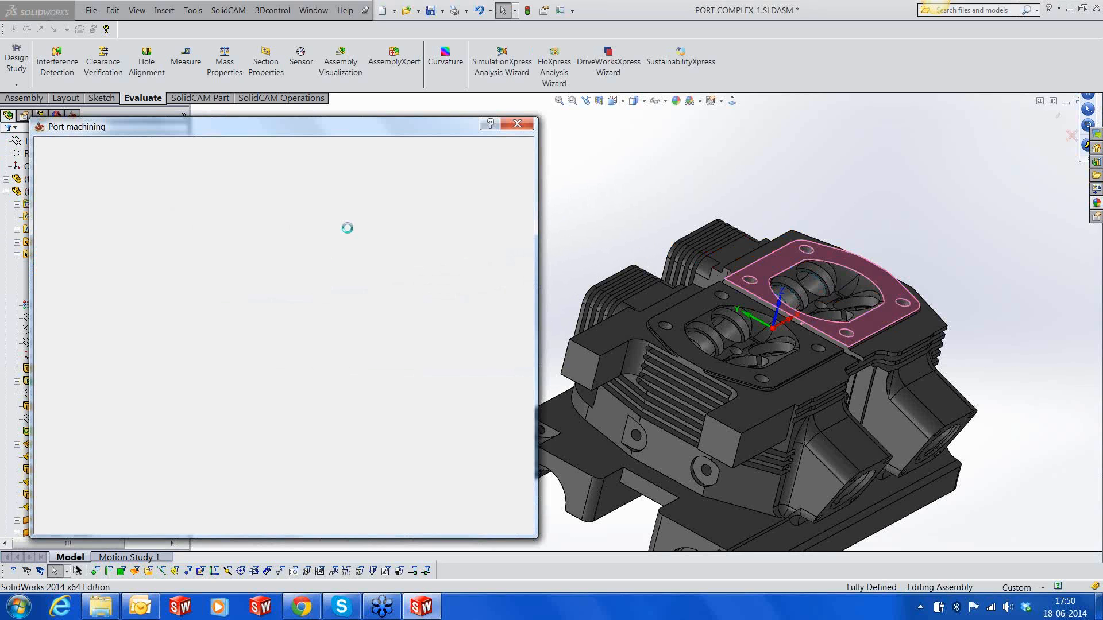
Set the holder's tool clearance value to 5
{"action": "left_click", "coordinate": [106, 274]}
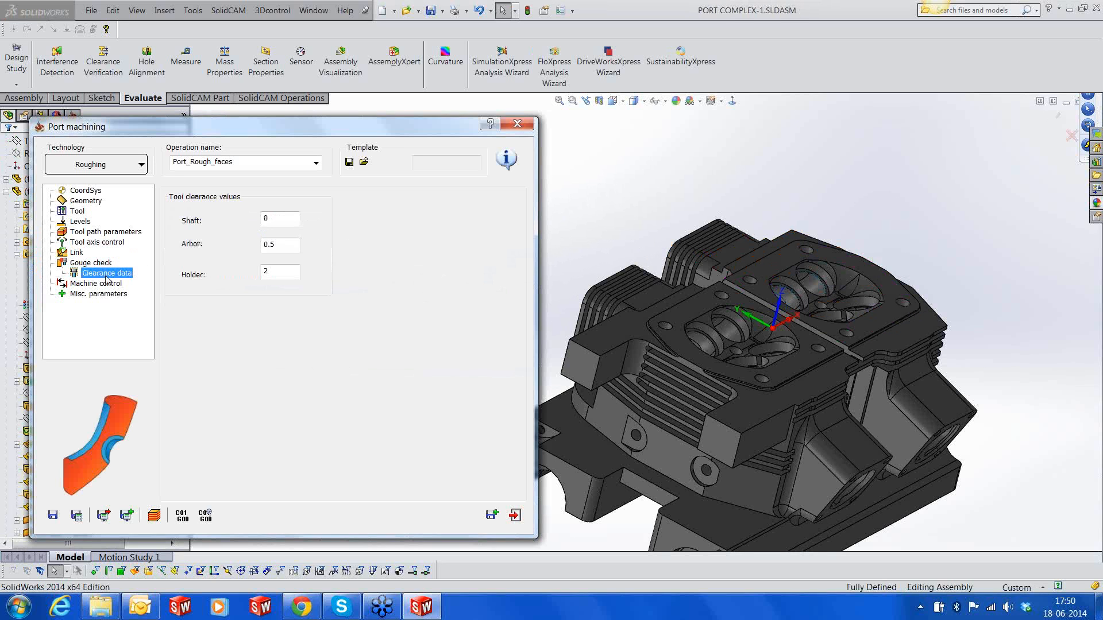
{"action": "left_click_drag", "start_coordinate": [302, 133], "coordinate": [425, 139]}
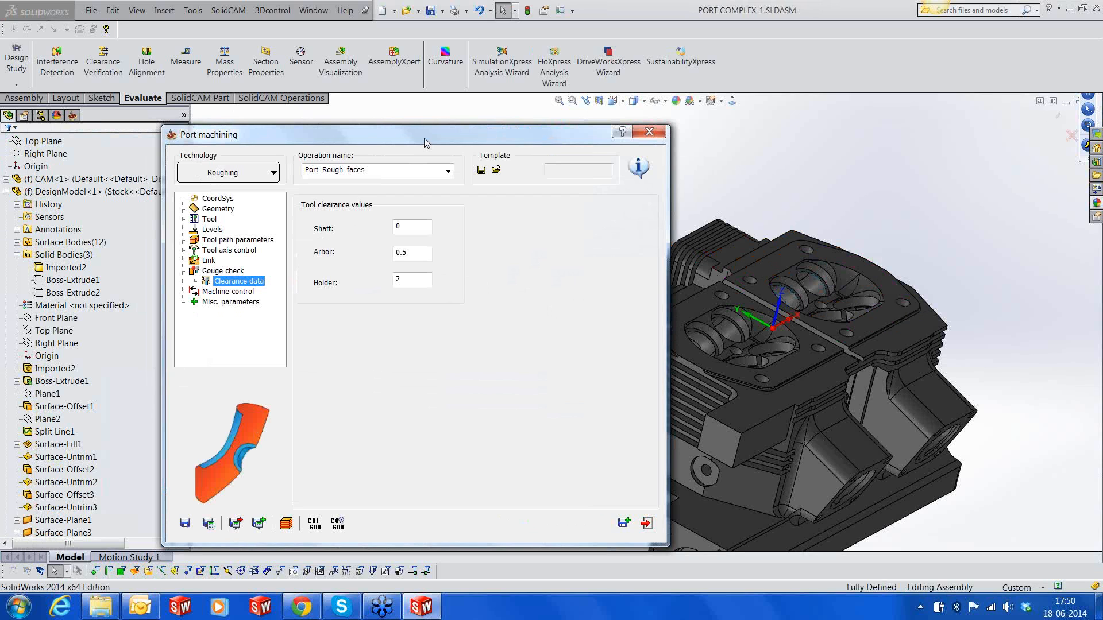
{"action": "double_click", "coordinate": [412, 280]}
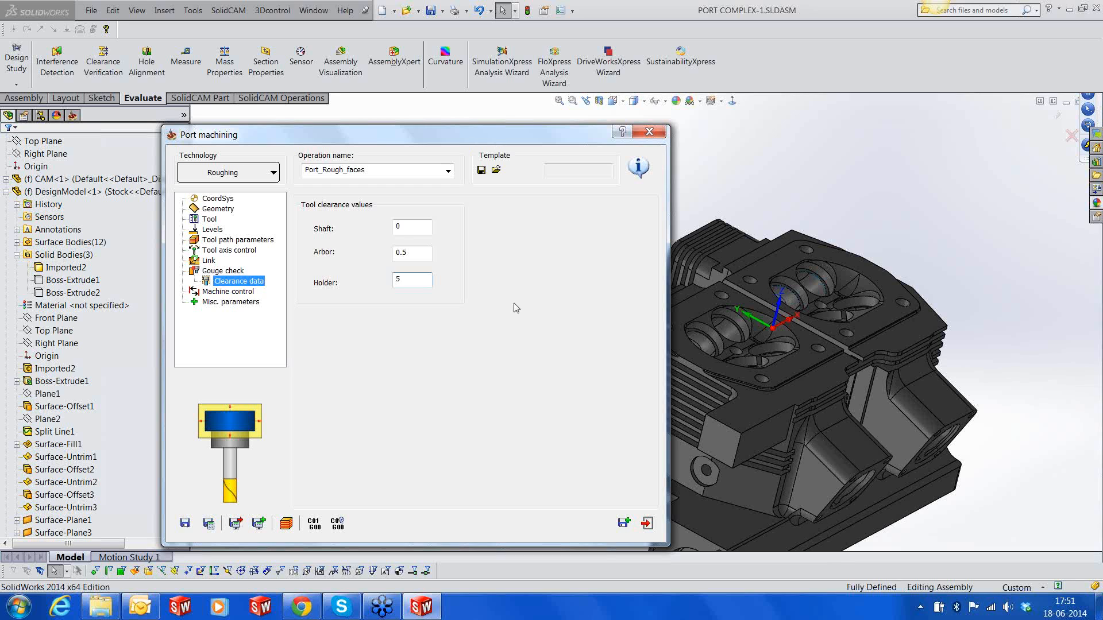
Check the geometry offset, save and recalculate the port roughing operation, and open its simulation
{"action": "left_click", "coordinate": [218, 209]}
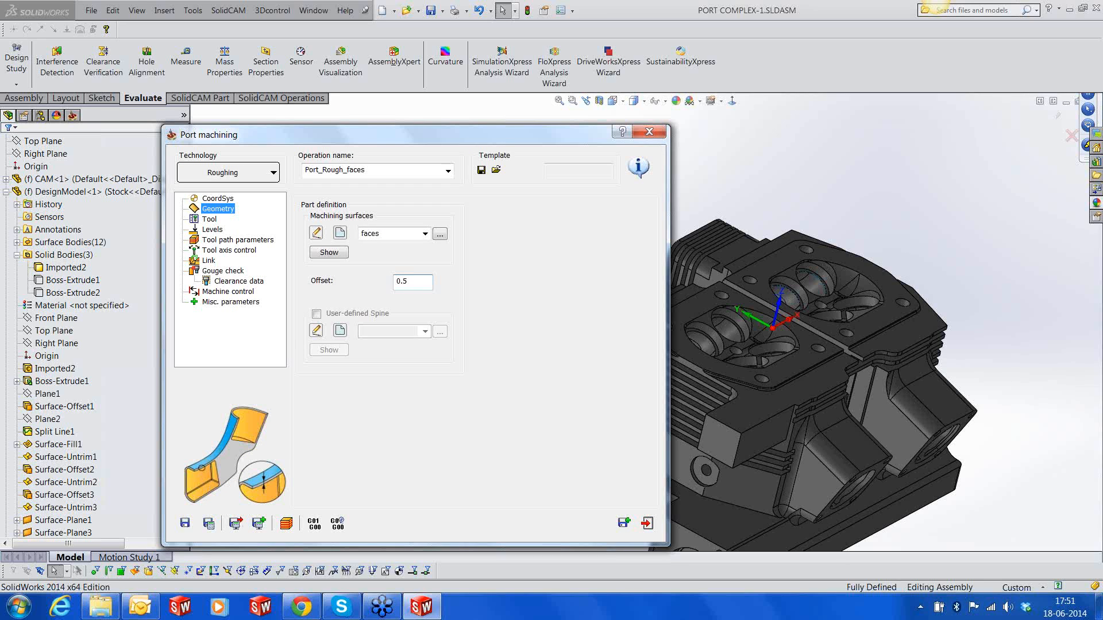
{"action": "left_click", "coordinate": [209, 524]}
{"action": "left_click", "coordinate": [286, 522]}
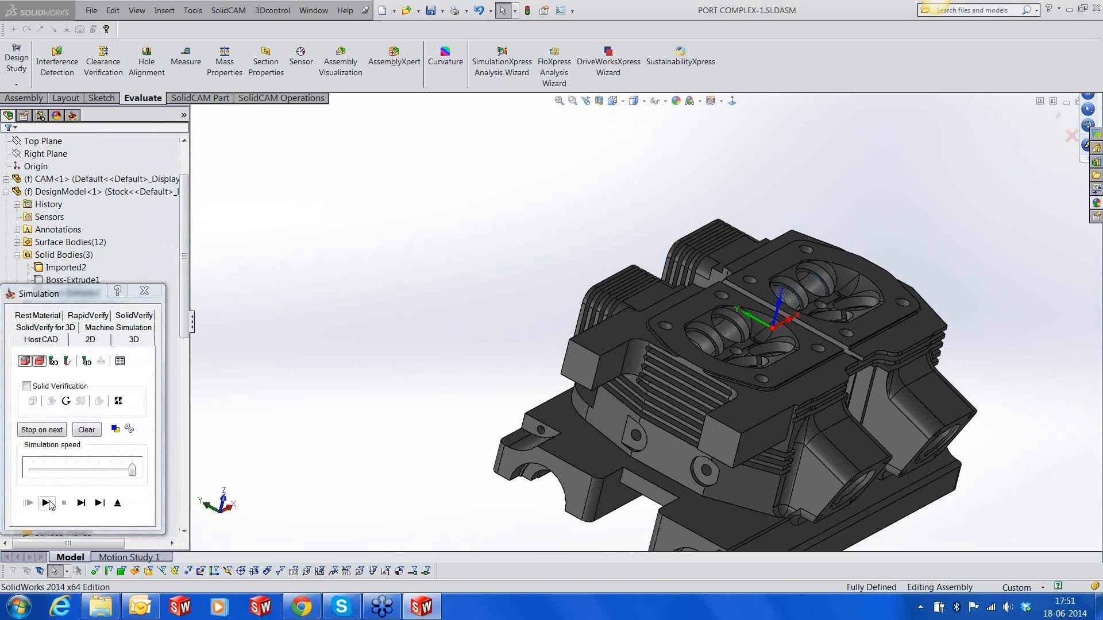
Section the cylinder head with the reversed Right Plane at a 40 mm offset and play the tool path in Host CAD
{"action": "left_click", "coordinate": [599, 101]}
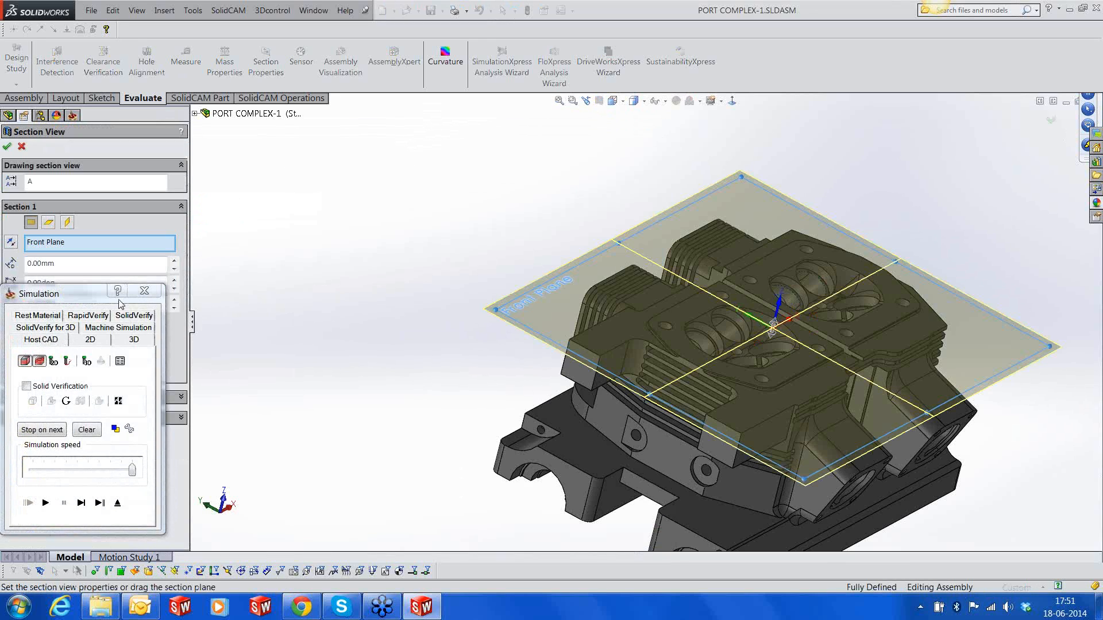
{"action": "left_click", "coordinate": [66, 223]}
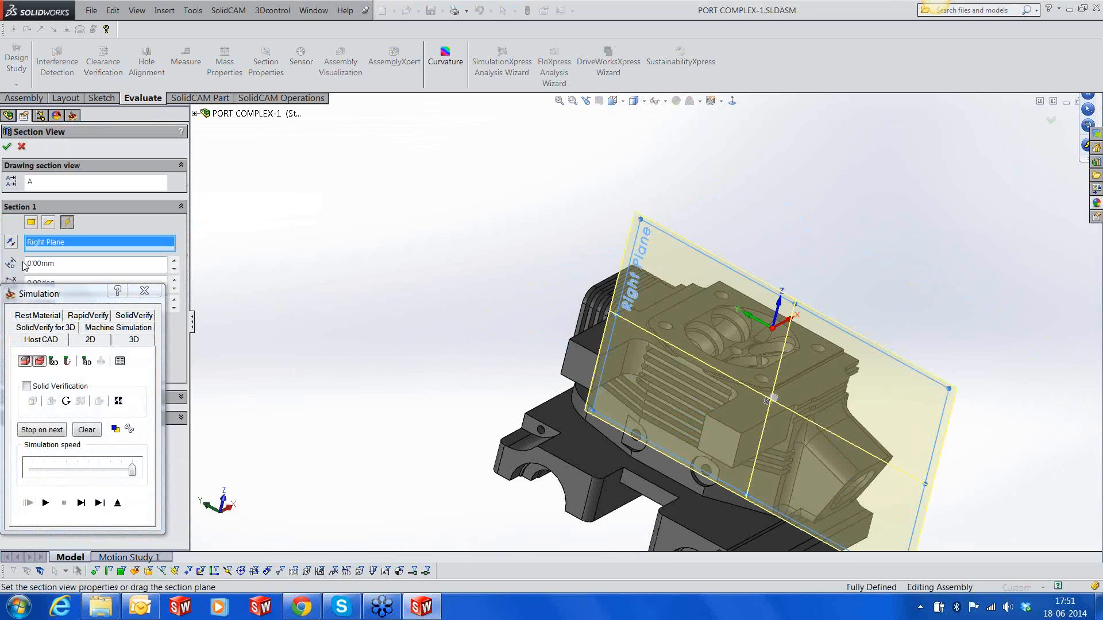
{"action": "left_click", "coordinate": [11, 243]}
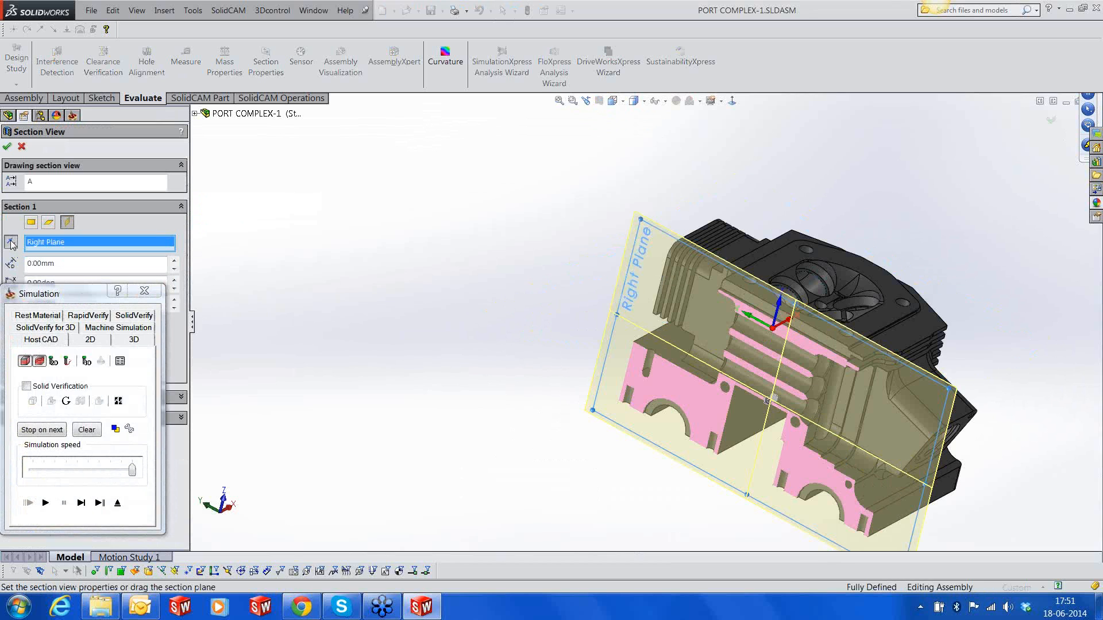
{"action": "left_click", "coordinate": [174, 261]}
{"action": "left_click", "coordinate": [174, 261]}
{"action": "left_click", "coordinate": [173, 262]}
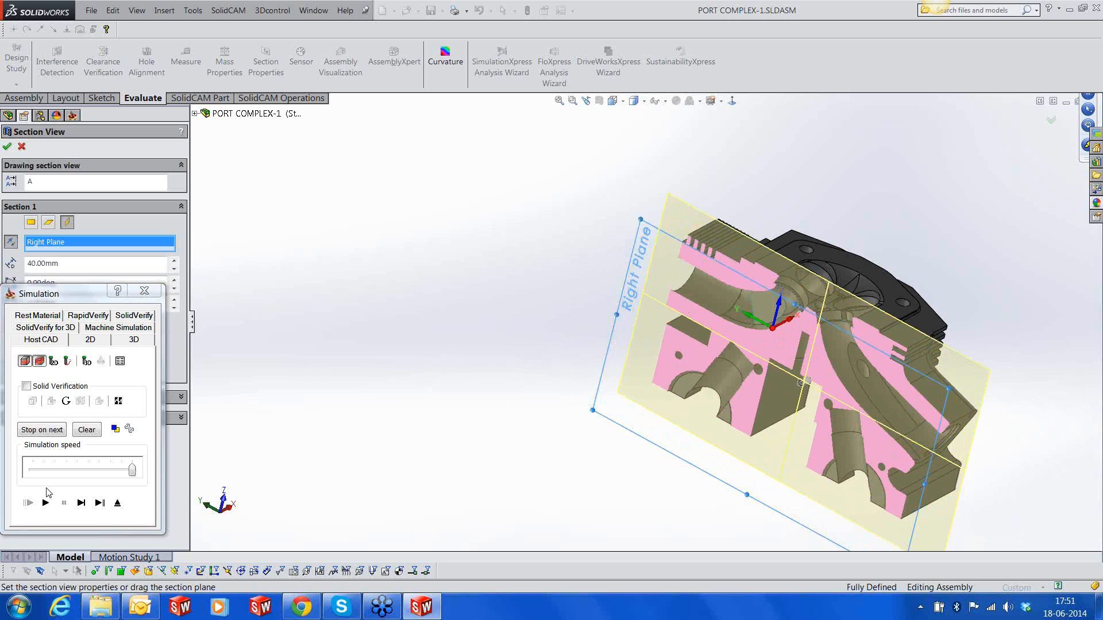
{"action": "left_click", "coordinate": [46, 503]}
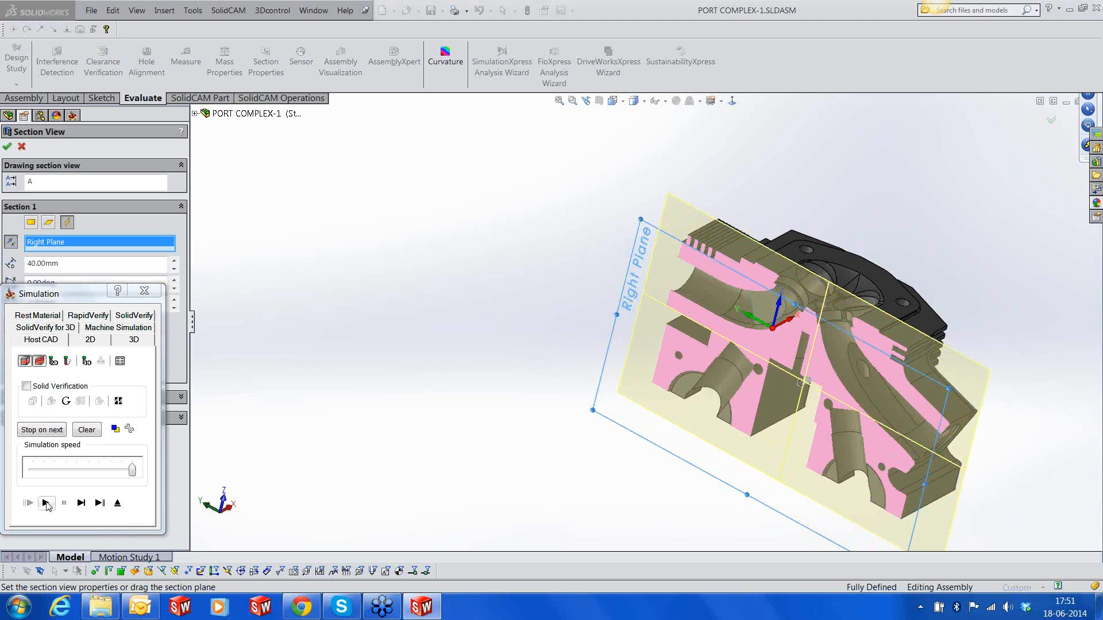
{"action": "left_click", "coordinate": [7, 146]}
{"action": "mouse_move", "coordinate": [818, 345]}
{"action": "middle_mouse_down"}
{"action": "mouse_move", "coordinate": [863, 339]}
{"action": "mouse_move", "coordinate": [838, 349]}
{"action": "middle_mouse_up"}
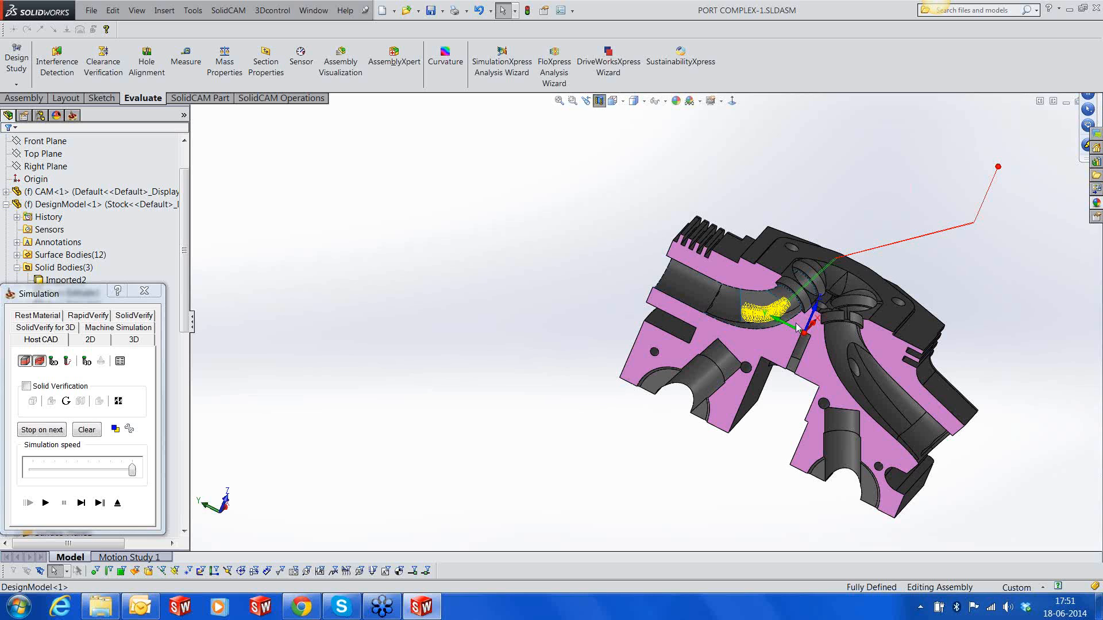
Rerun the SolidVerify simulation with the recalculated tool path, inspect the machined port and exit the simulation
{"action": "left_click", "coordinate": [124, 317]}
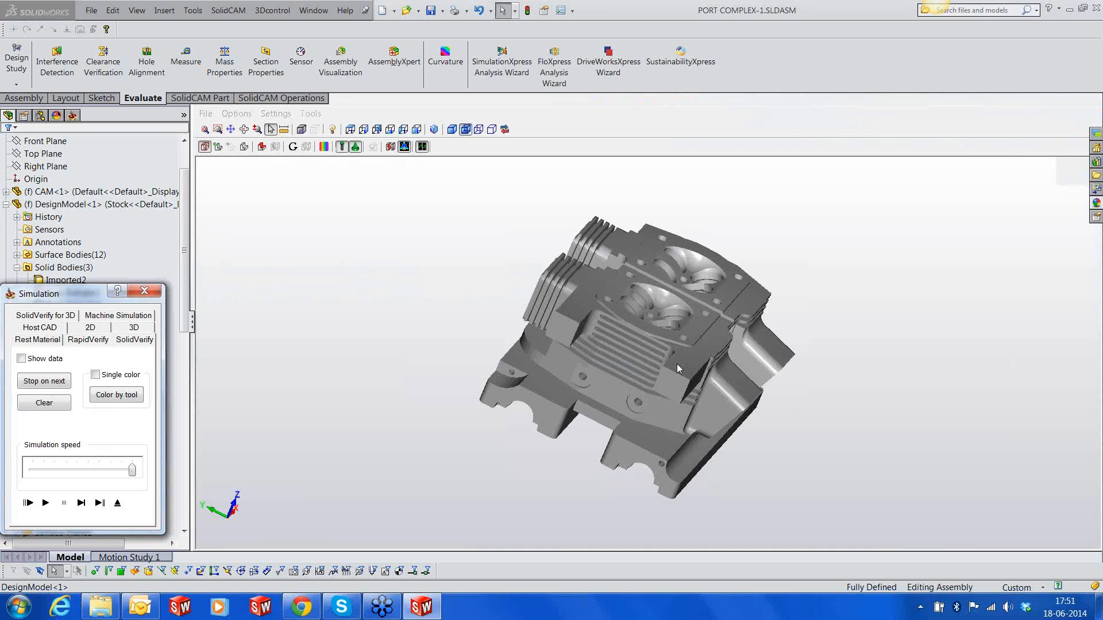
{"action": "middle_click_drag", "start_coordinate": [677, 363], "coordinate": [662, 274]}
{"action": "scroll", "coordinate": [682, 239], "scroll_direction": "up", "scroll_amount": 4}
{"action": "left_click", "coordinate": [45, 502]}
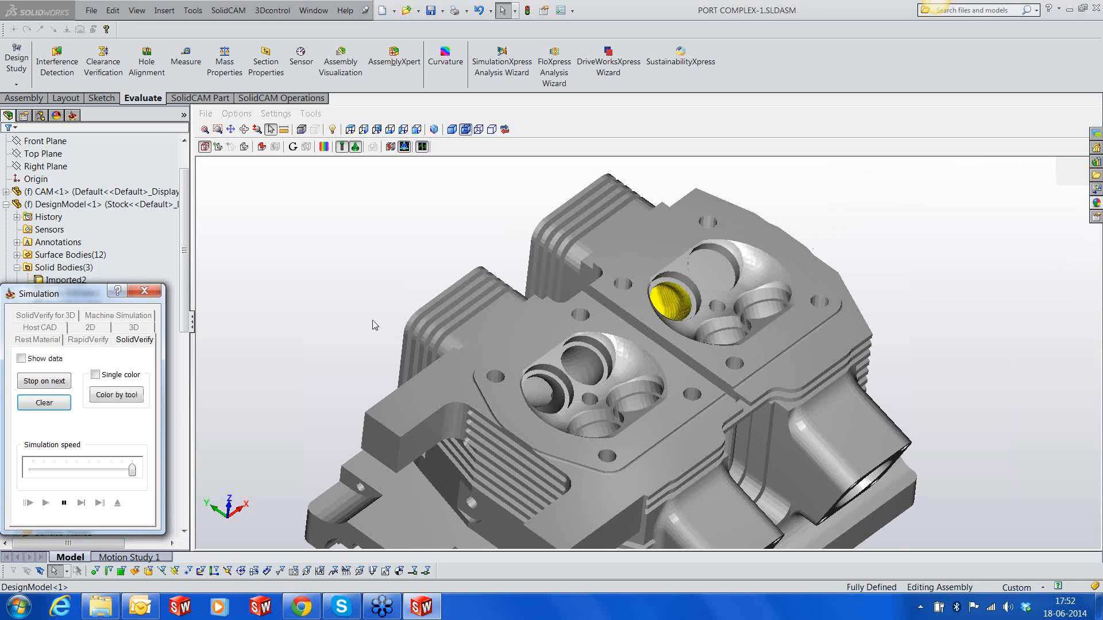
{"action": "middle_click_drag", "start_coordinate": [737, 309], "coordinate": [766, 336]}
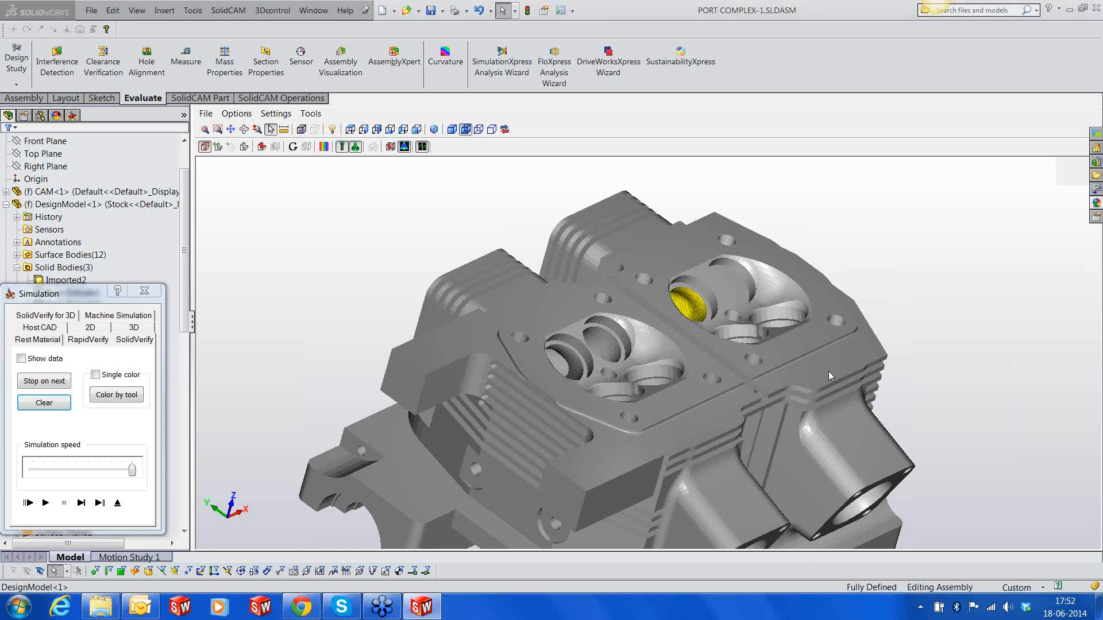
{"action": "left_click", "coordinate": [117, 503]}
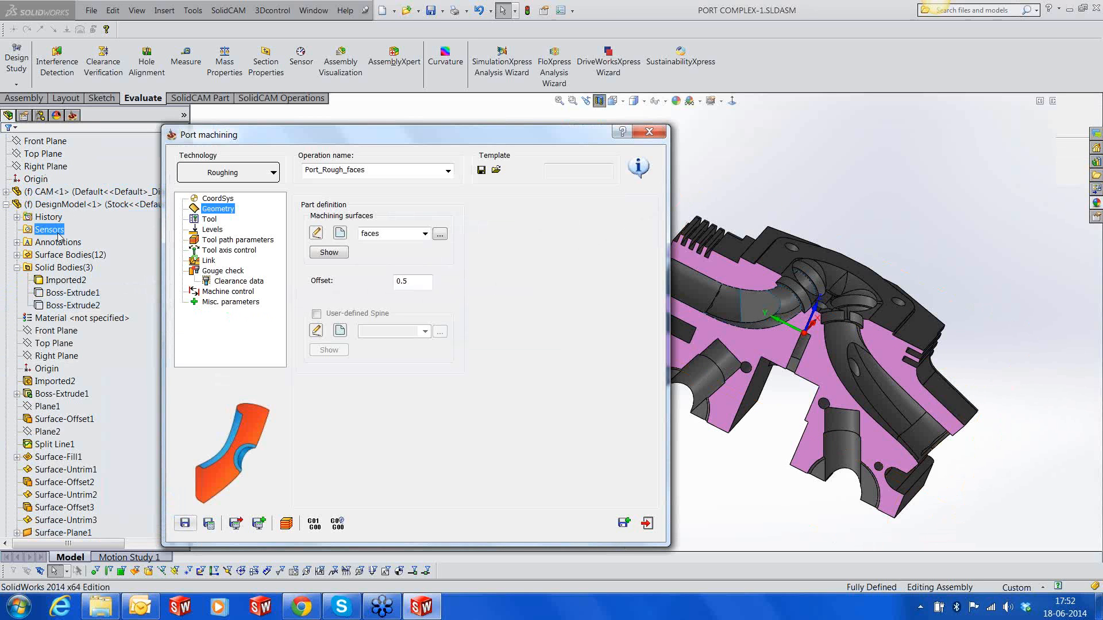
Hide the Imported2 solid body and turn off the section view so only the port surfaces are displayed
{"action": "left_click", "coordinate": [66, 280]}
{"action": "left_click", "coordinate": [75, 268]}
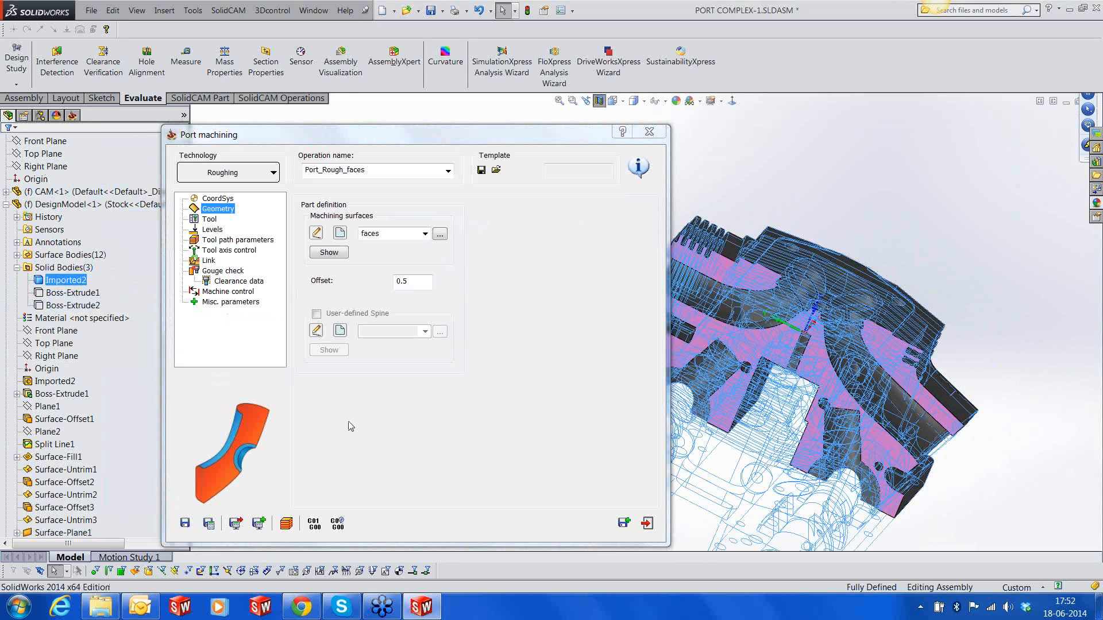
{"action": "left_click", "coordinate": [697, 541]}
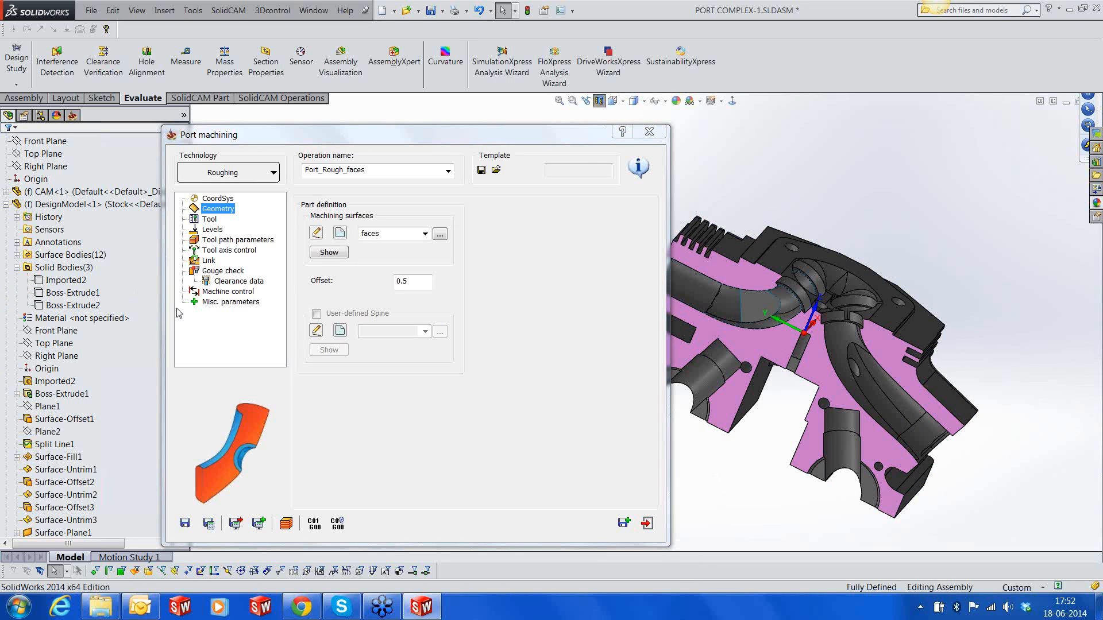
{"action": "left_click", "coordinate": [598, 101]}
{"action": "middle_click_drag", "start_coordinate": [869, 251], "coordinate": [855, 290]}
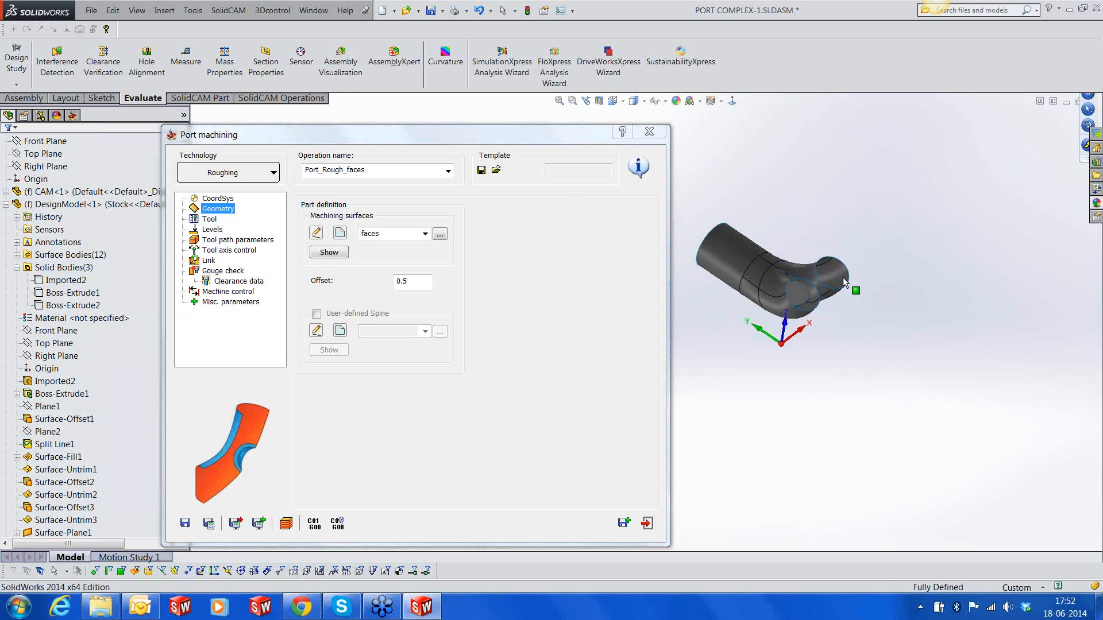
{"action": "scroll", "coordinate": [855, 287], "scroll_direction": "down", "scroll_amount": 1}
Save and copy the Port_Rough_faces operation and define new machining surfaces faces2 from the three faces of the other port branch
{"action": "left_click", "coordinate": [623, 522]}
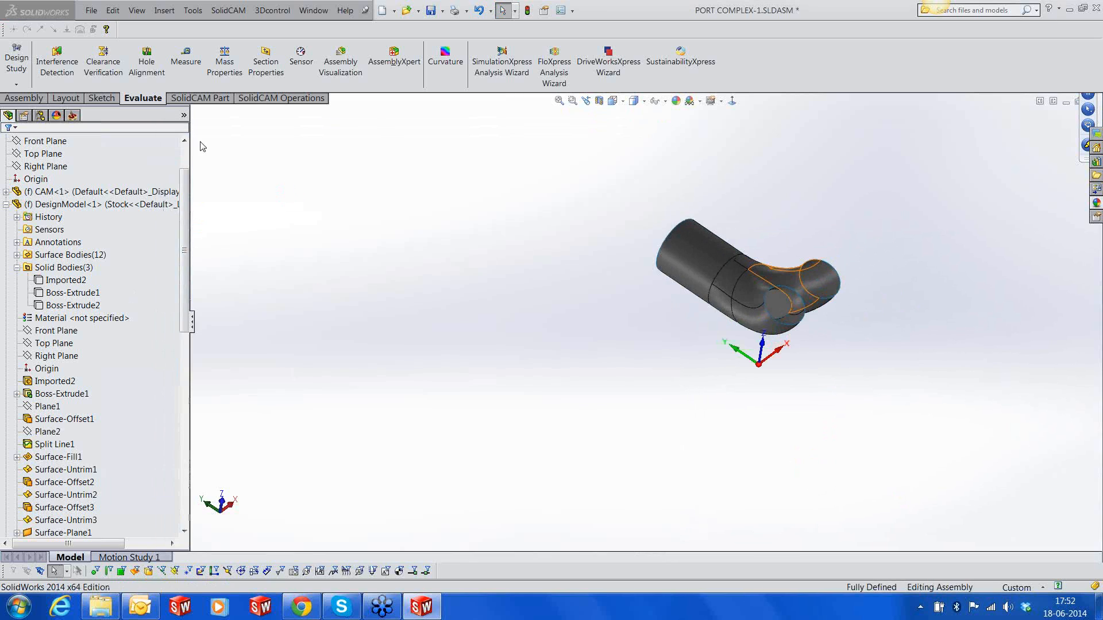
{"action": "left_click", "coordinate": [227, 208]}
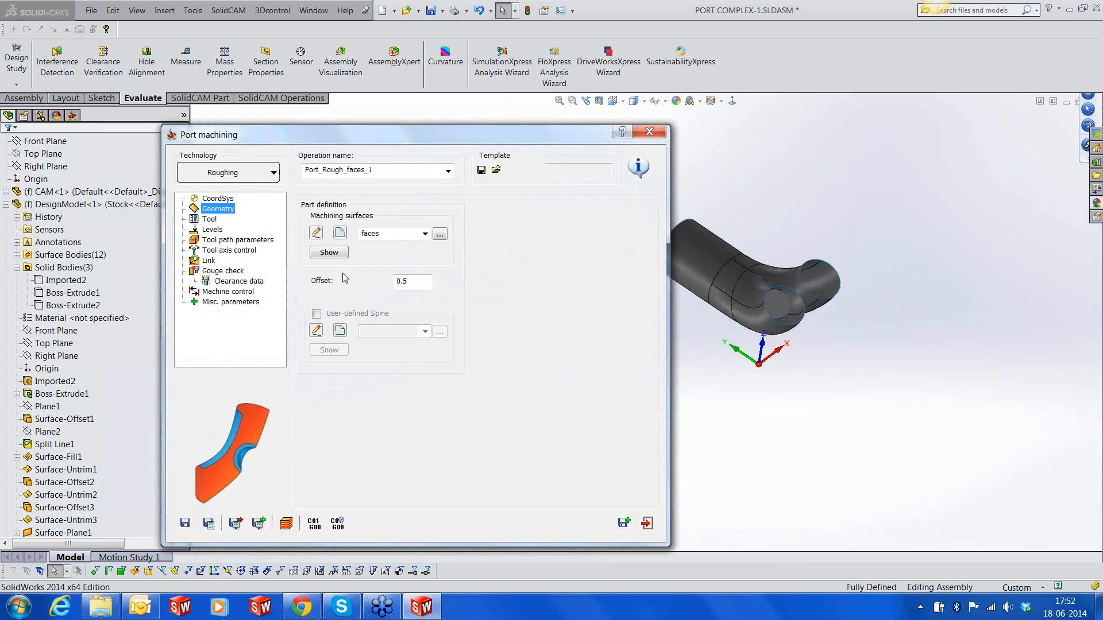
{"action": "left_click", "coordinate": [339, 233]}
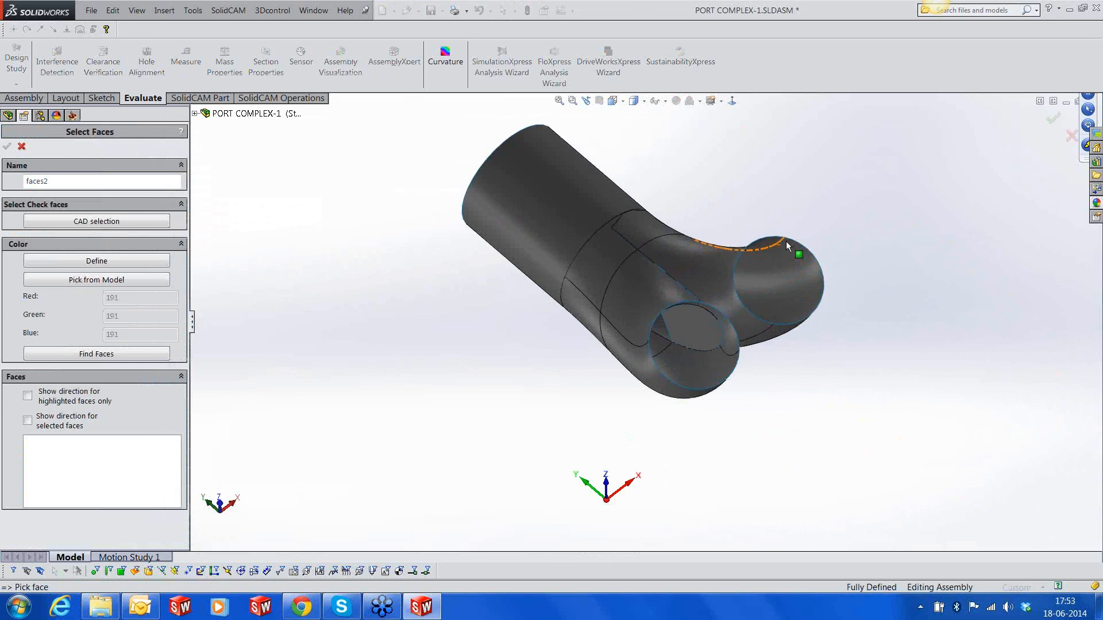
{"action": "left_click", "coordinate": [712, 278]}
{"action": "left_click", "coordinate": [767, 276]}
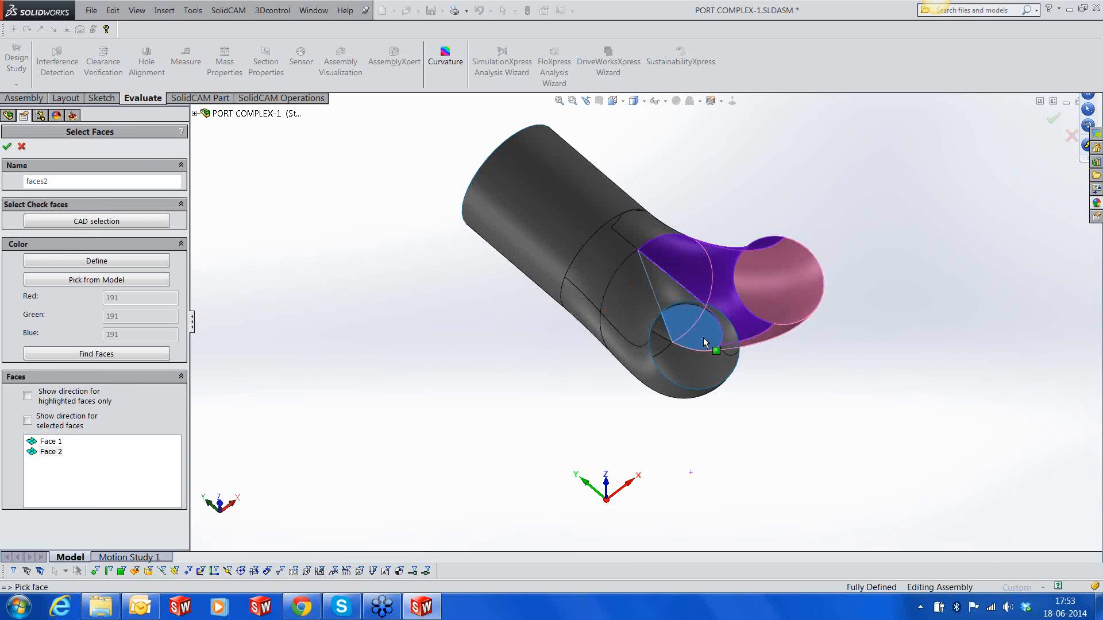
{"action": "left_click", "coordinate": [704, 343]}
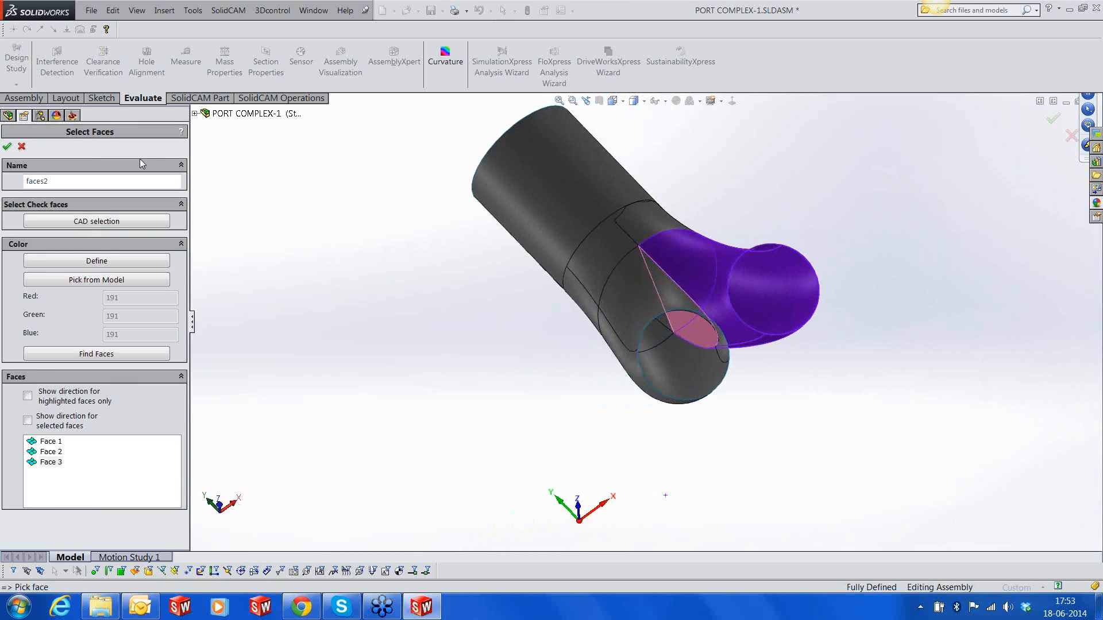
{"action": "left_click", "coordinate": [7, 146]}
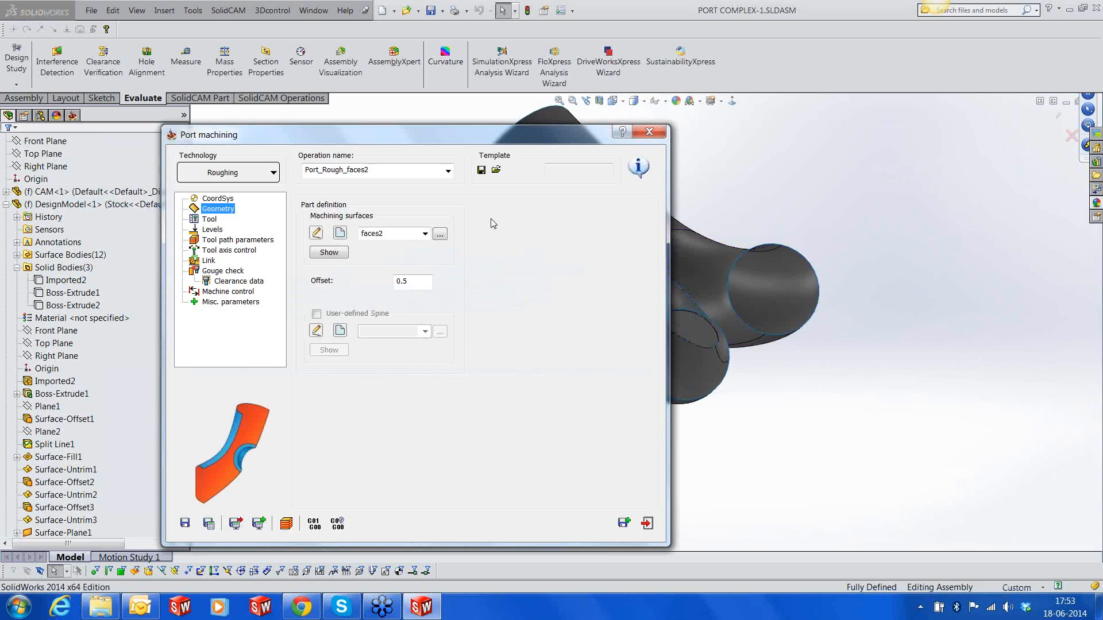
Save and calculate the Port_Rough_faces2 operation and play its tool path in the Host CAD simulation
{"action": "left_click_drag", "start_coordinate": [467, 136], "coordinate": [506, 138]}
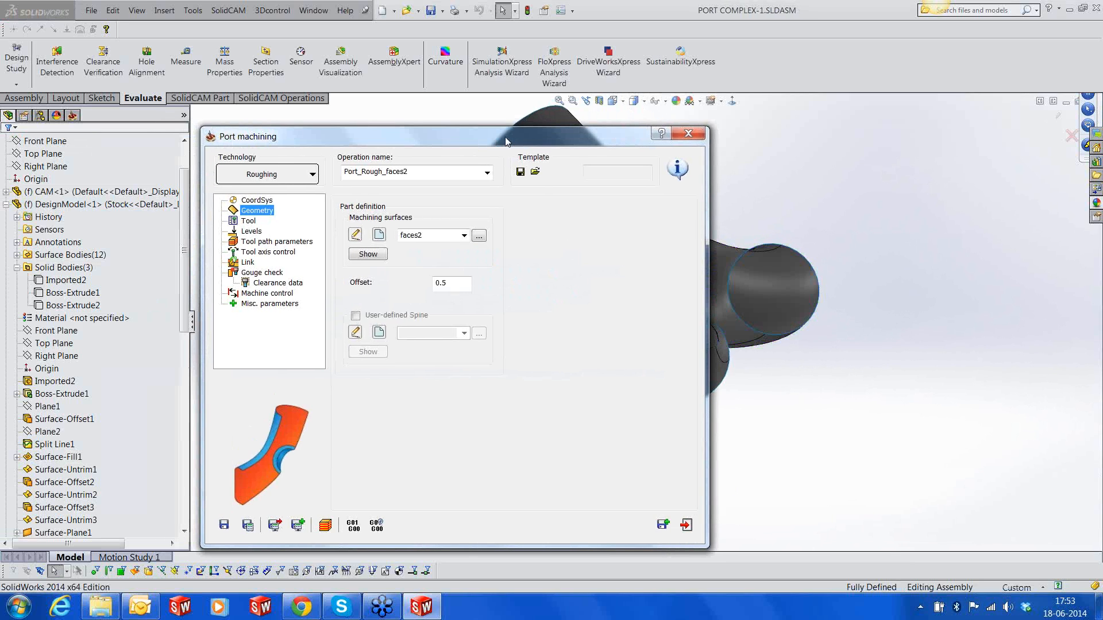
{"action": "left_click", "coordinate": [248, 526]}
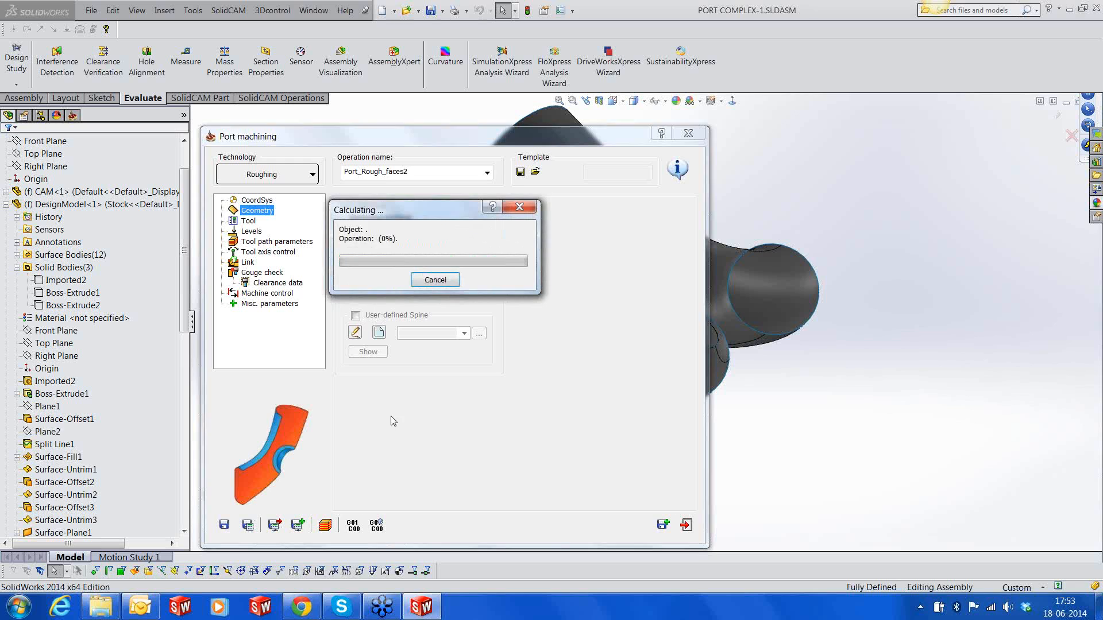
{"action": "left_click", "coordinate": [325, 524]}
{"action": "left_click", "coordinate": [46, 503]}
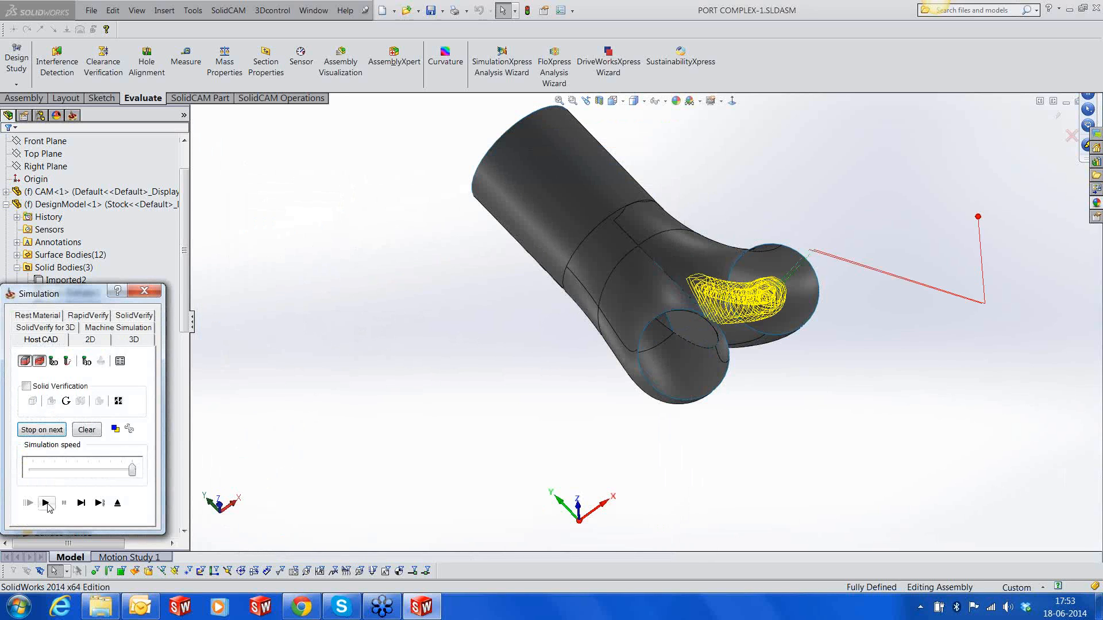
{"action": "middle_click_drag", "start_coordinate": [749, 383], "coordinate": [802, 302]}
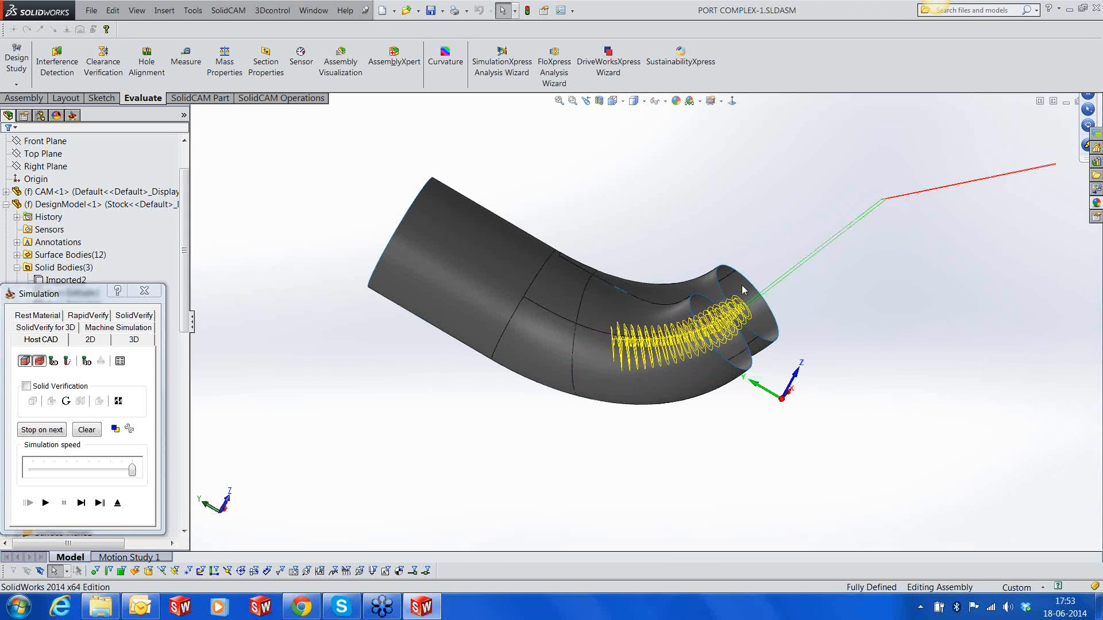
Try to verify Port_Rough_faces2 alone in SolidVerify and SolidVerify for 3D, and exit the simulation and the operation
{"action": "left_click", "coordinate": [146, 315]}
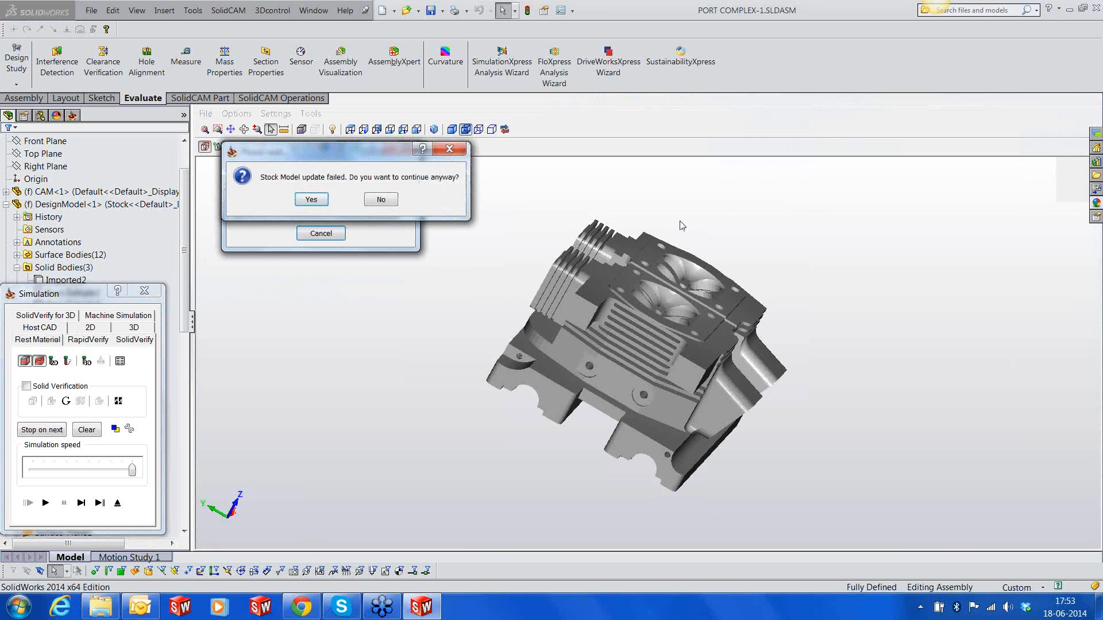
{"action": "left_click", "coordinate": [381, 199]}
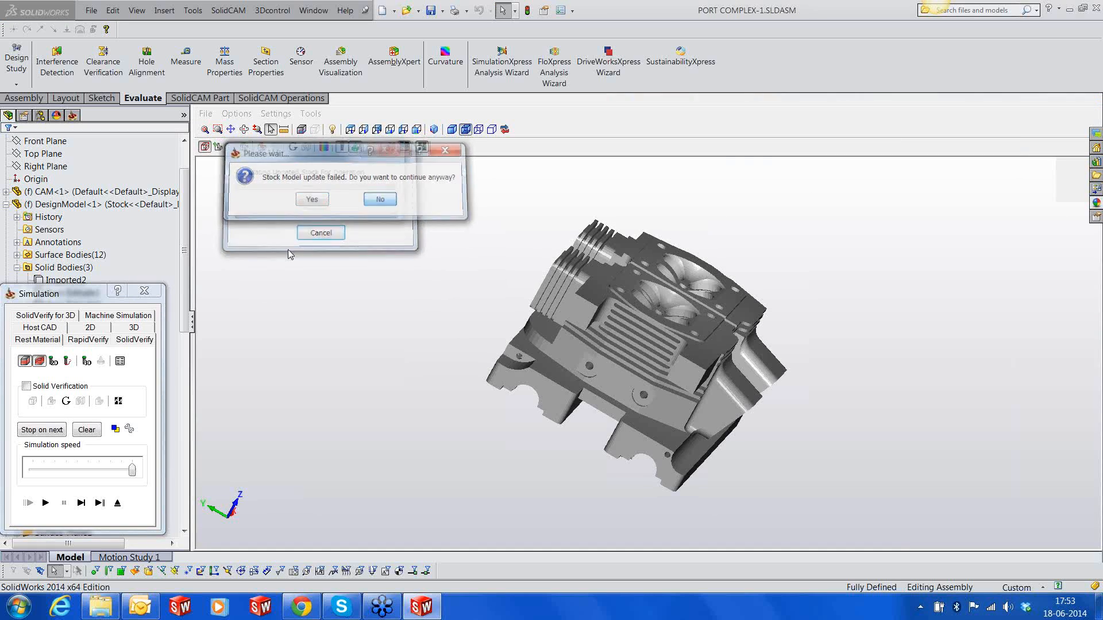
{"action": "left_click", "coordinate": [314, 205]}
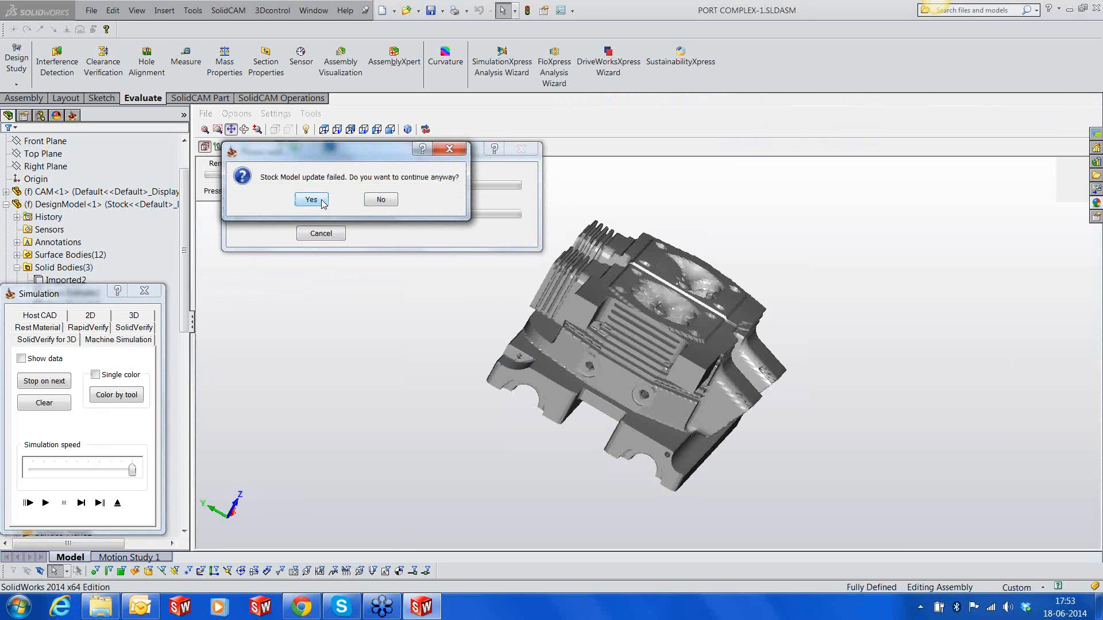
{"action": "left_click", "coordinate": [318, 201]}
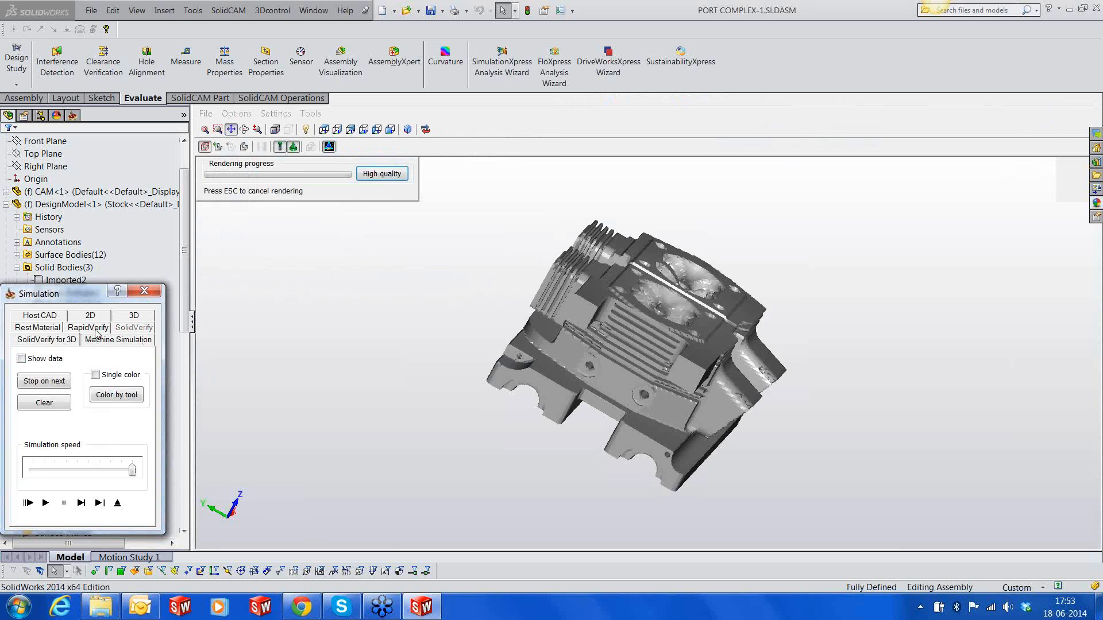
{"action": "left_click", "coordinate": [117, 503]}
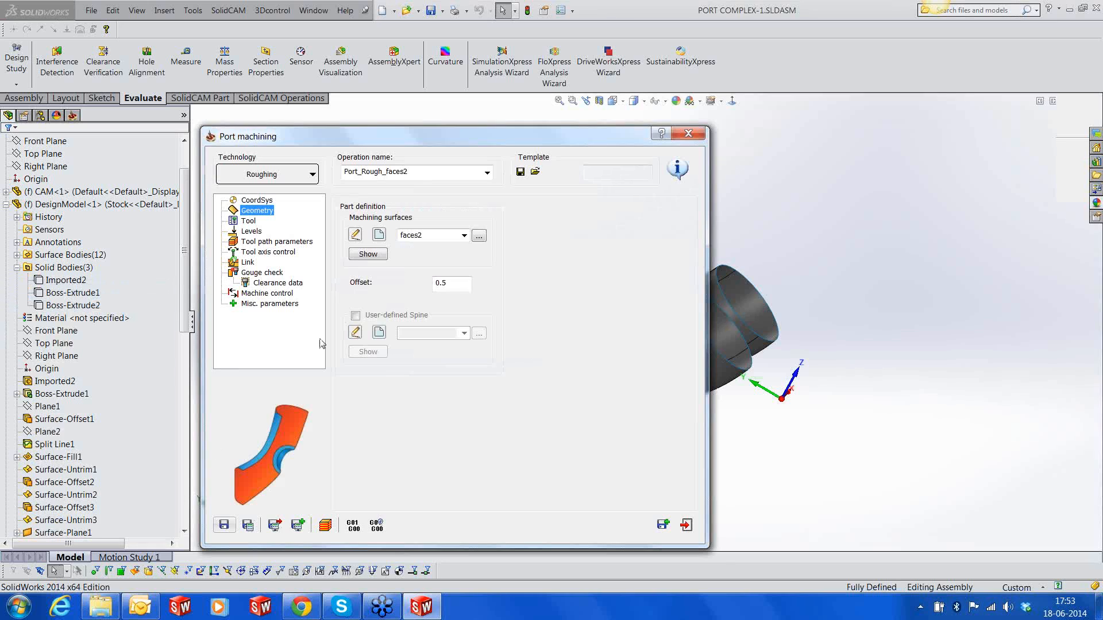
{"action": "left_click", "coordinate": [682, 531]}
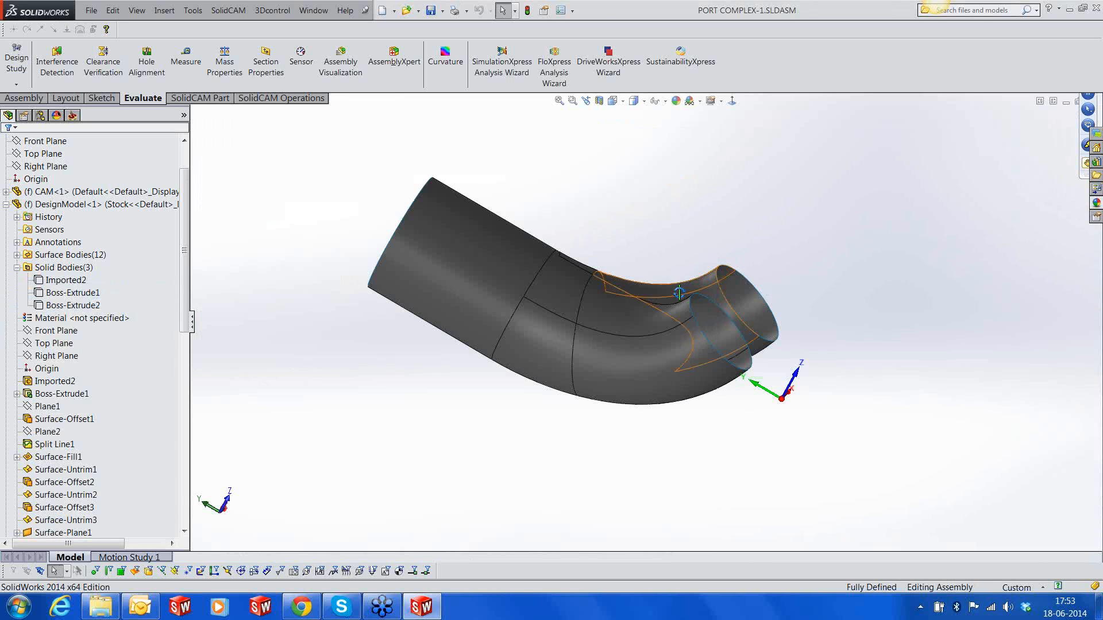
Recalculate the original Port_Rough_faces operation from the CAM operations tree
{"action": "middle_click_drag", "start_coordinate": [644, 315], "coordinate": [517, 258]}
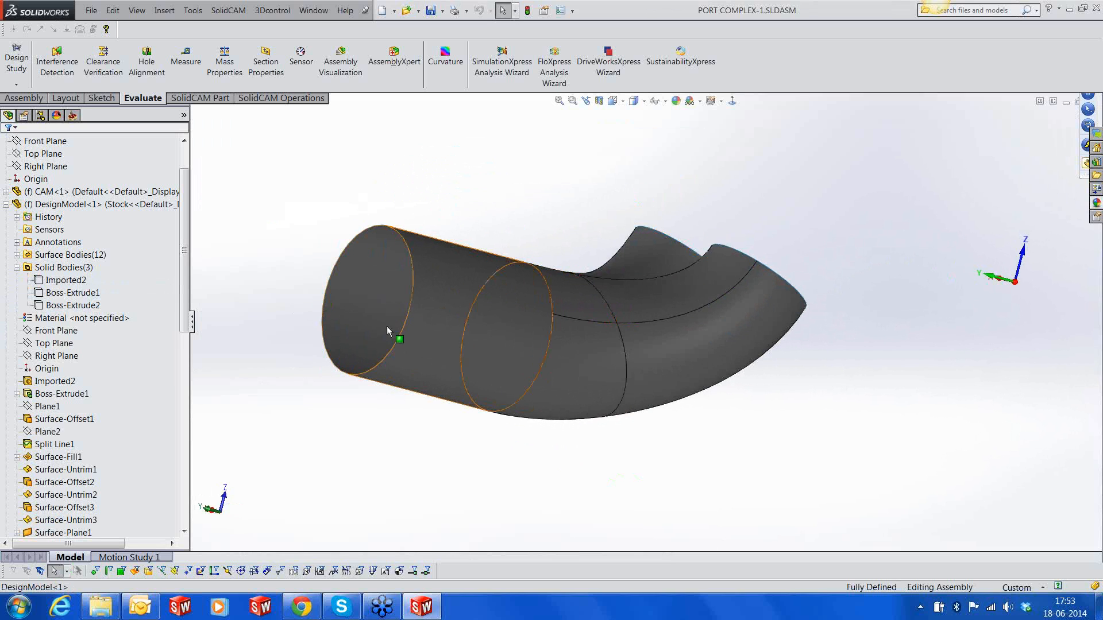
{"action": "middle_click_drag", "start_coordinate": [677, 388], "coordinate": [632, 339]}
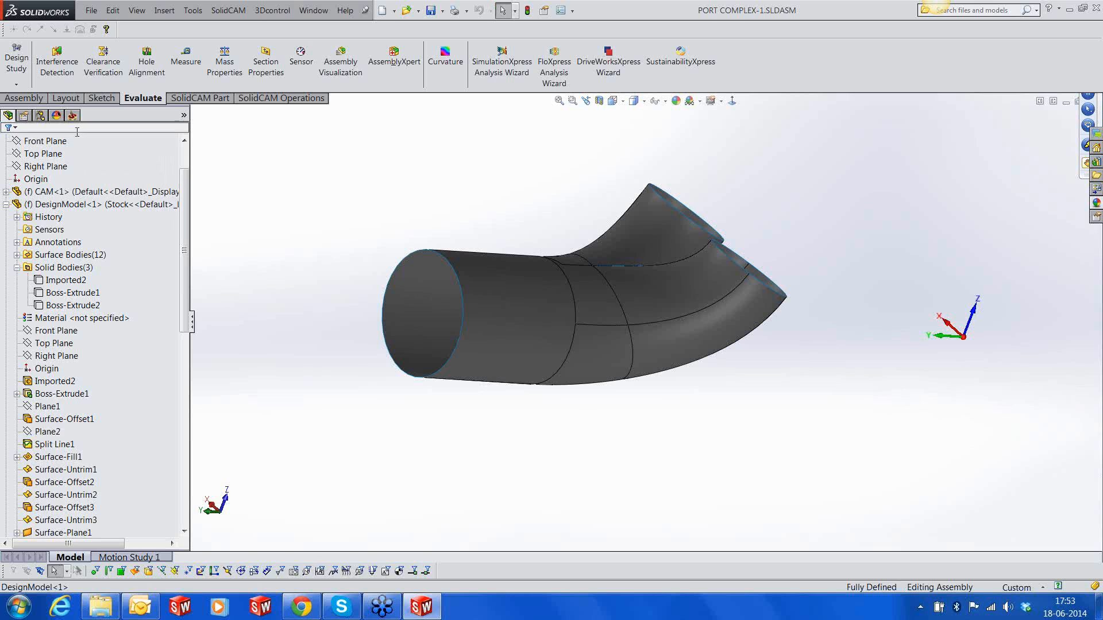
{"action": "left_click", "coordinate": [72, 115]}
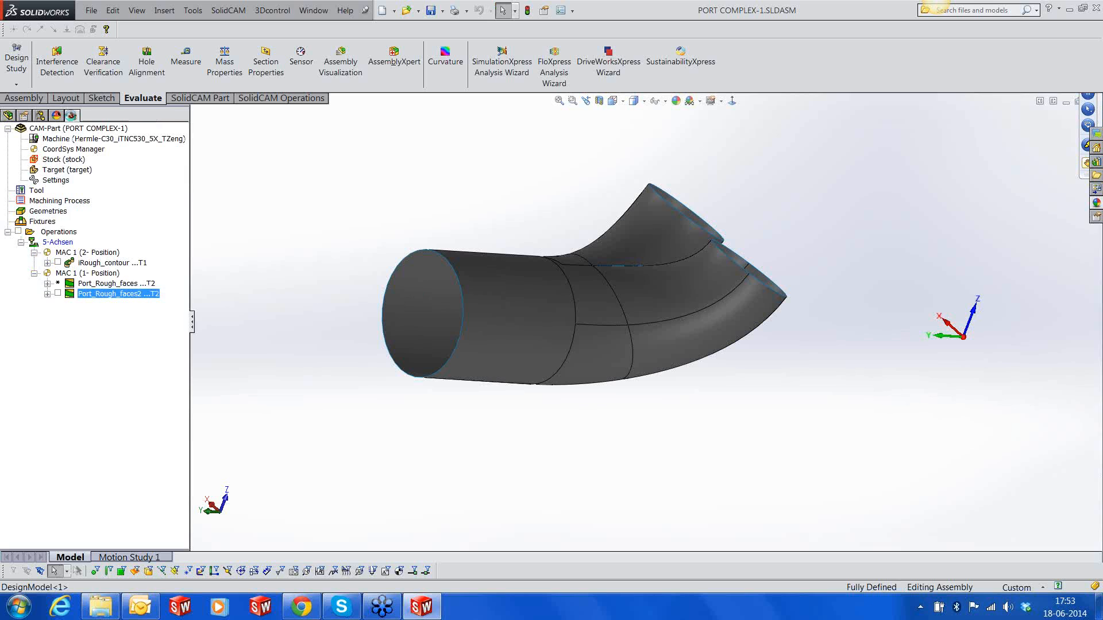
{"action": "right_click", "coordinate": [102, 286]}
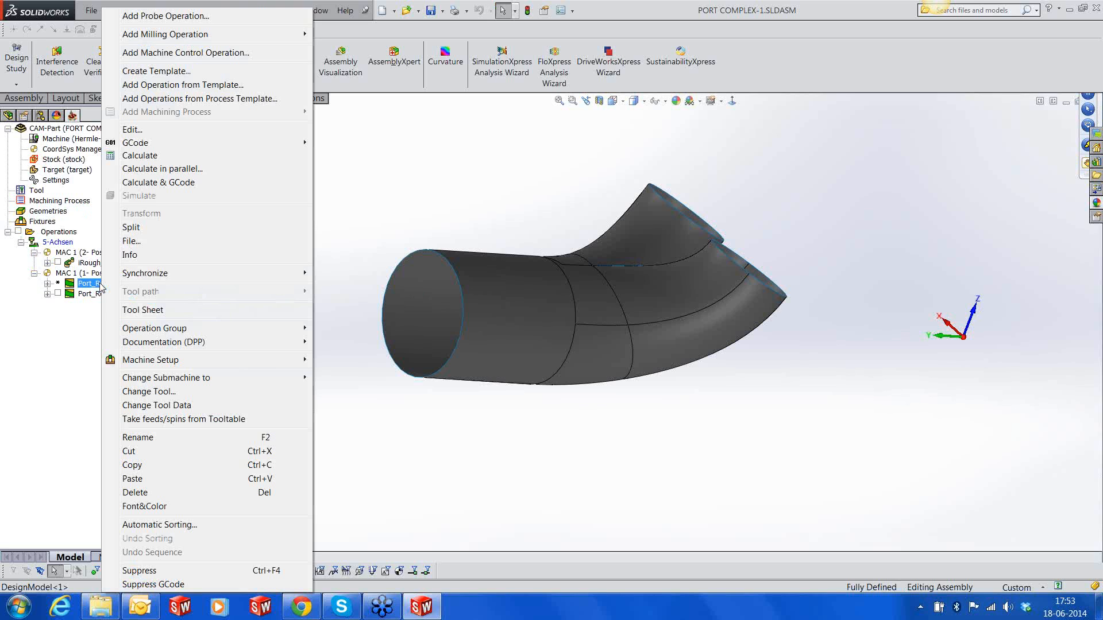
{"action": "left_click", "coordinate": [132, 161]}
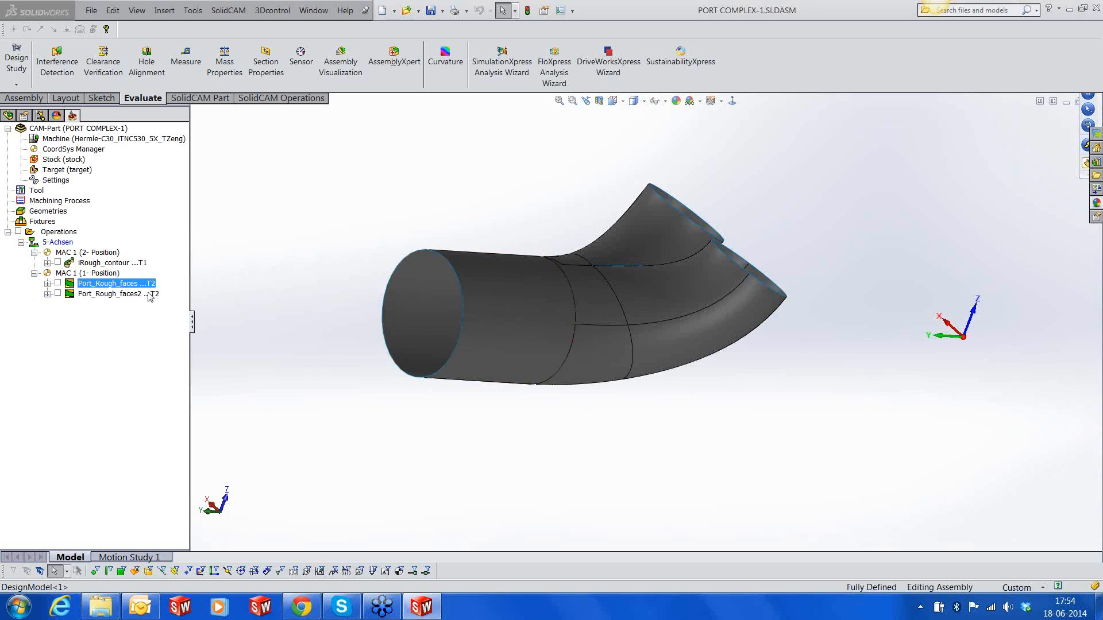
Simulate the Port_Rough_faces and Port_Rough_faces2 operations together in SolidVerify, watching the cutting at the valve openings
{"action": "left_click", "coordinate": [138, 294], "text": "shift"}
{"action": "right_click", "coordinate": [138, 294]}
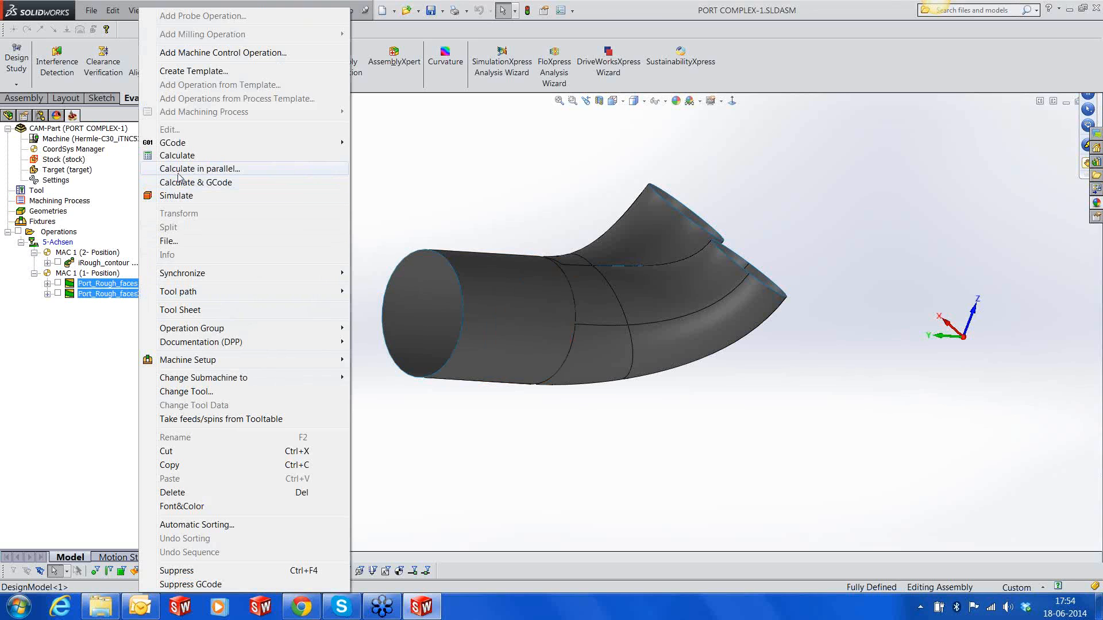
{"action": "left_click", "coordinate": [180, 201]}
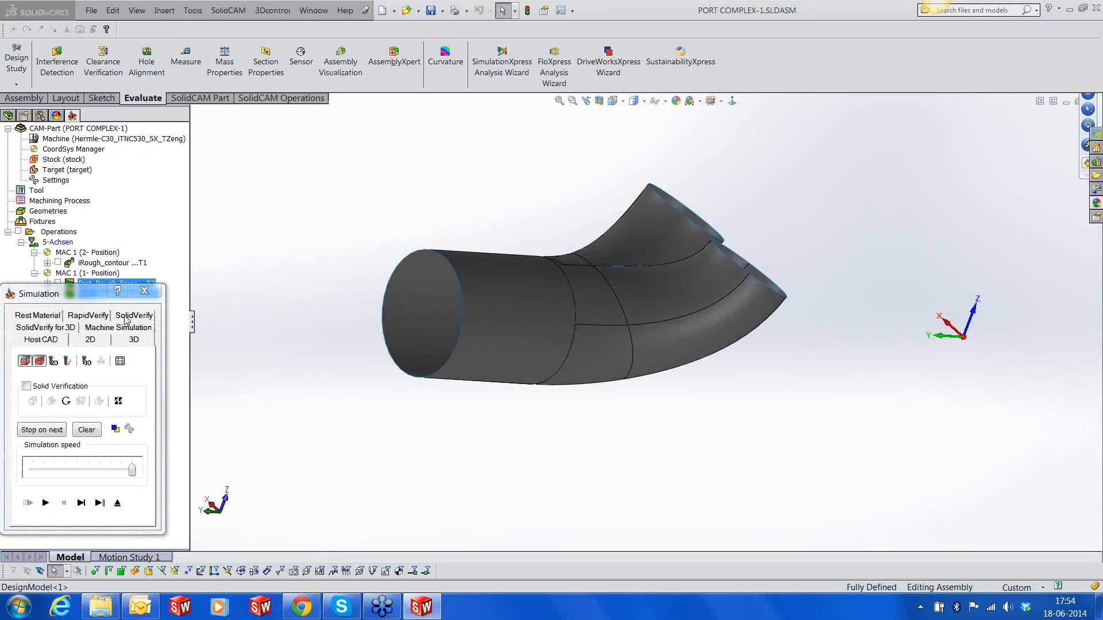
{"action": "left_click", "coordinate": [131, 316]}
{"action": "middle_click_drag", "start_coordinate": [729, 341], "coordinate": [735, 317]}
{"action": "middle_click_drag", "start_coordinate": [747, 256], "coordinate": [707, 348], "text": "ctrl"}
{"action": "scroll", "coordinate": [684, 304], "scroll_direction": "up", "scroll_amount": 6}
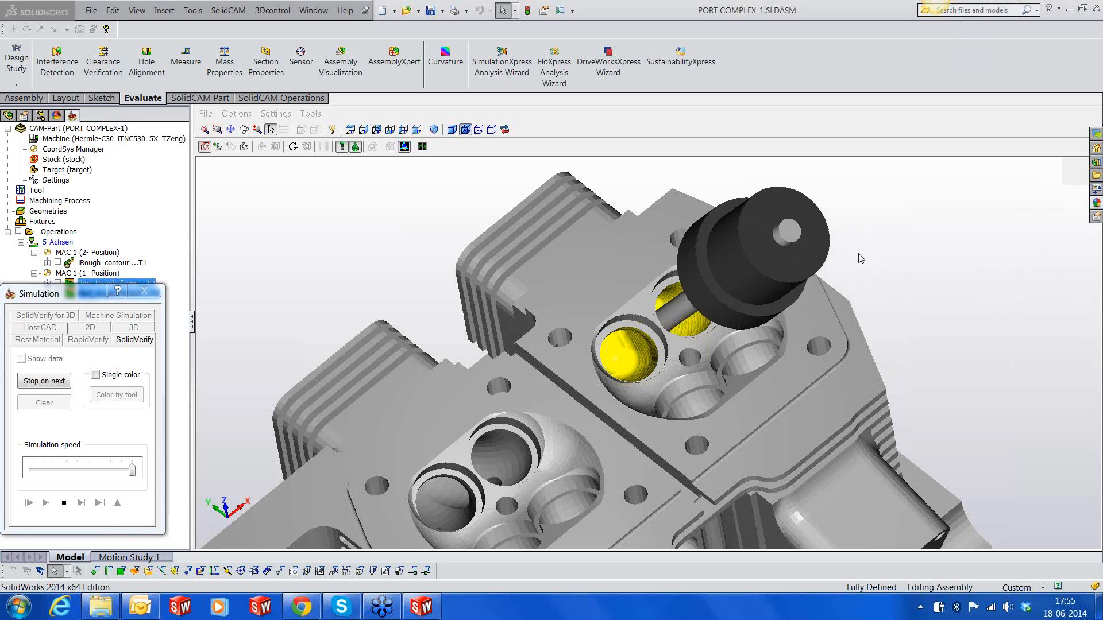
Inspect both machined port branches on the verified cylinder head from several sides and exit the simulation
{"action": "middle_click_drag", "start_coordinate": [795, 329], "coordinate": [799, 315]}
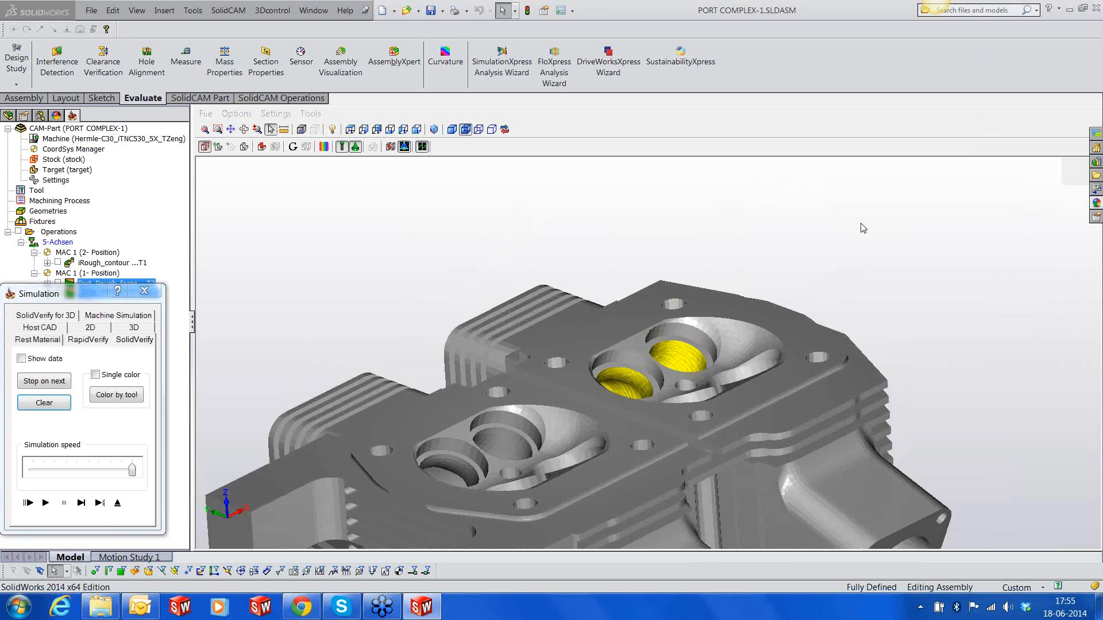
{"action": "scroll", "coordinate": [856, 295], "scroll_direction": "down", "scroll_amount": 3}
{"action": "middle_click_drag", "start_coordinate": [778, 362], "coordinate": [746, 303]}
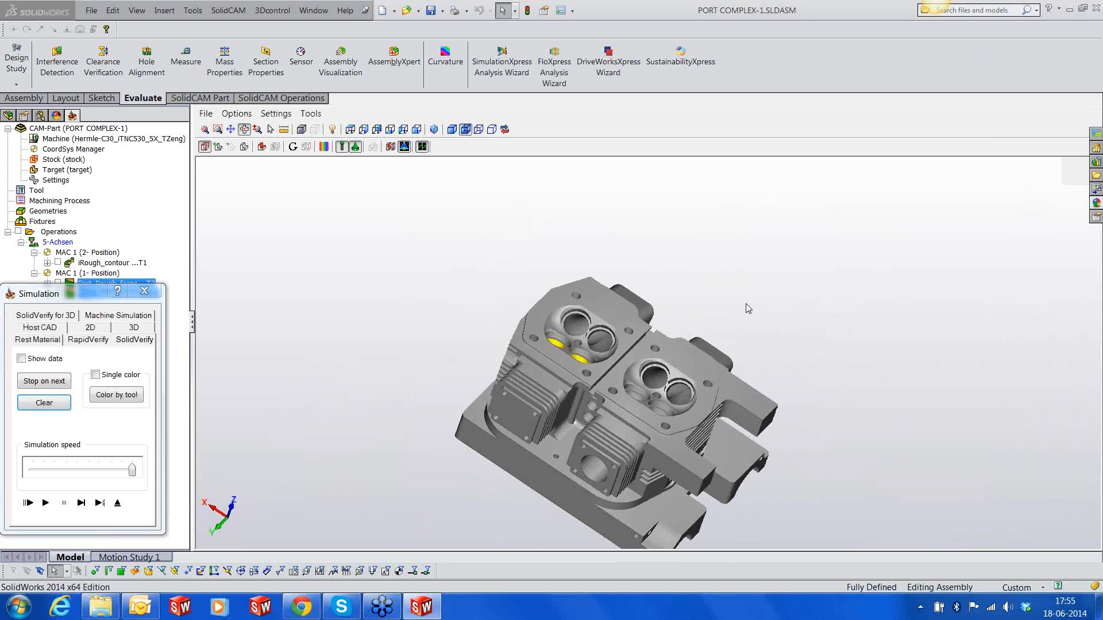
{"action": "left_click", "coordinate": [117, 503]}
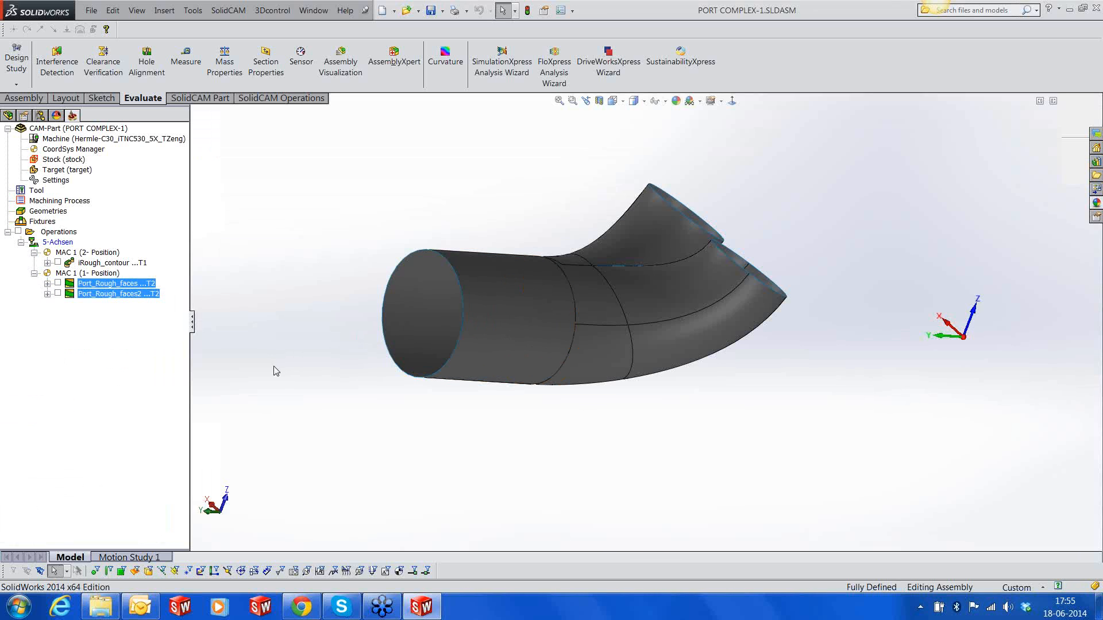
Duplicate the Port_Rough_faces2 operation by copying and pasting it below itself in the operations tree
{"action": "right_click", "coordinate": [131, 294]}
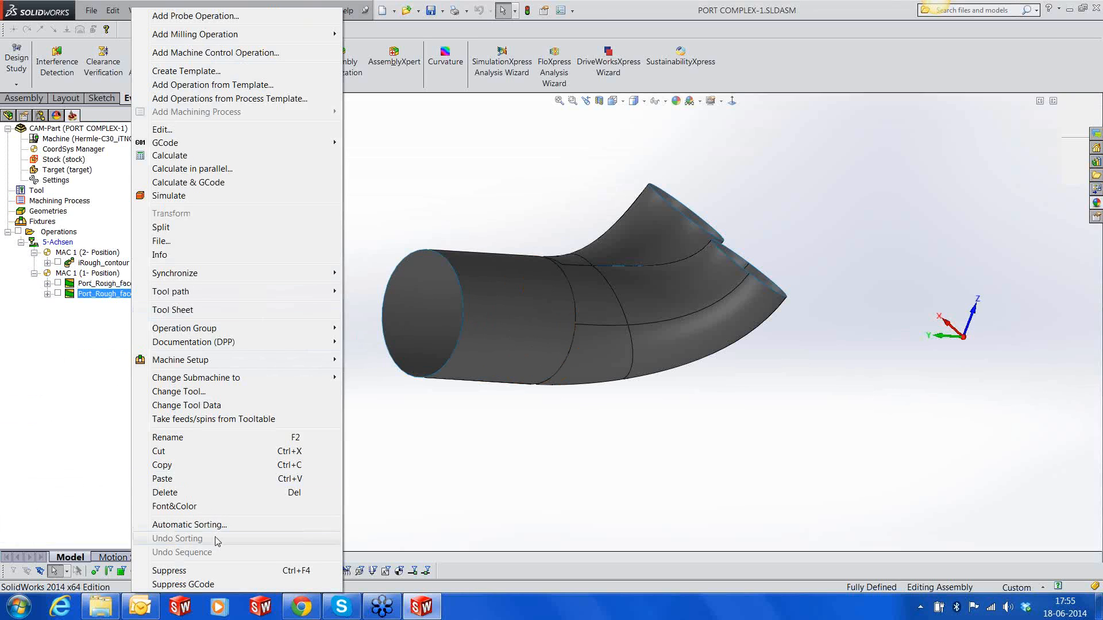
{"action": "left_click", "coordinate": [159, 466]}
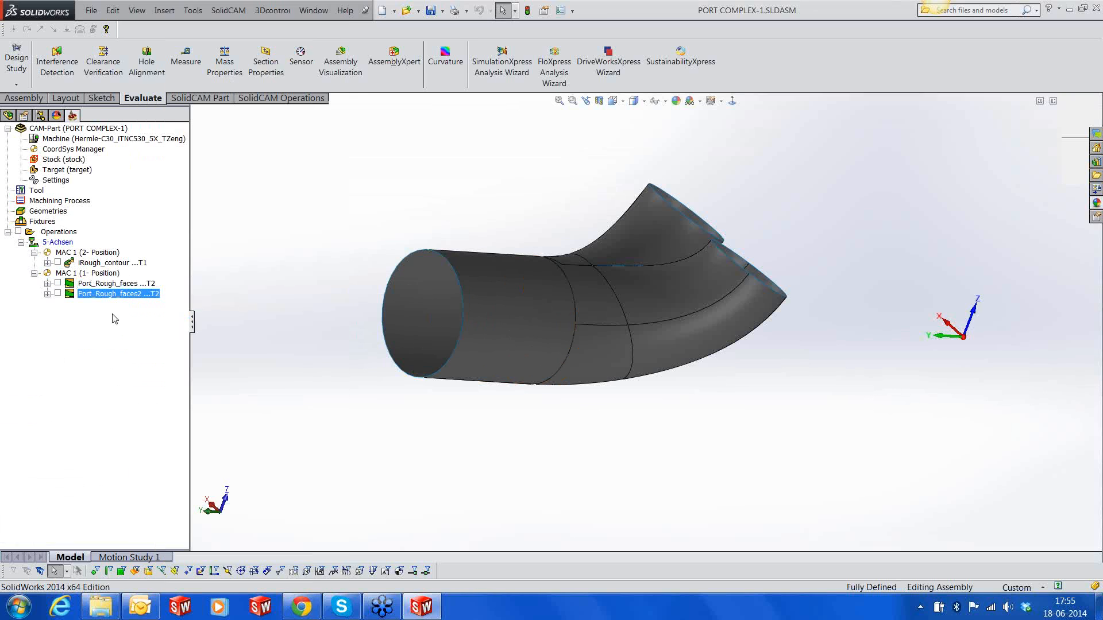
{"action": "right_click", "coordinate": [109, 295]}
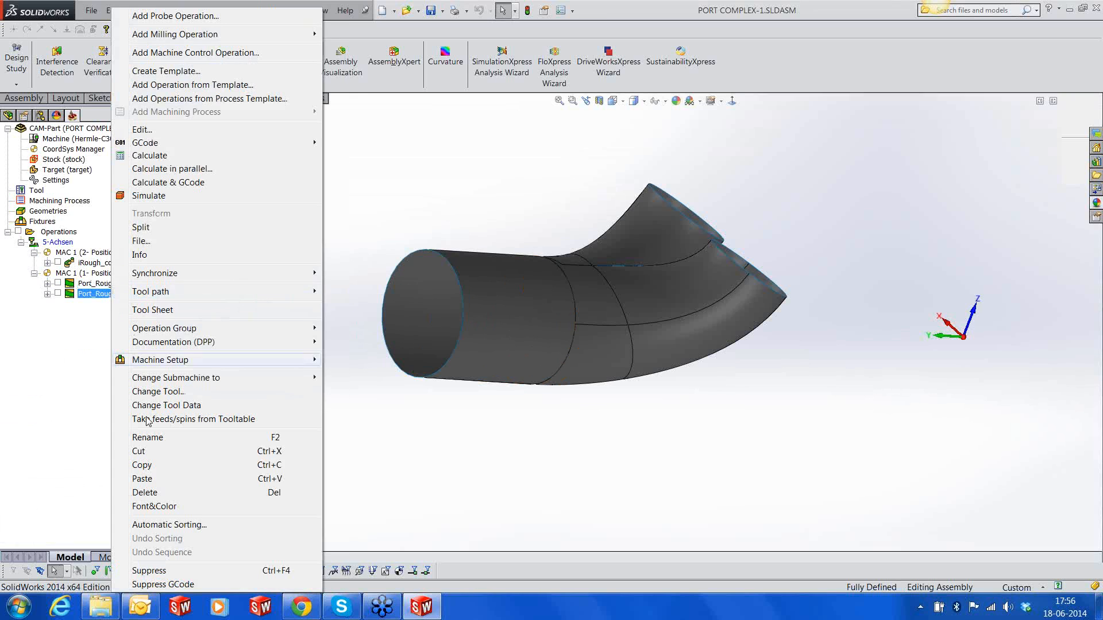
{"action": "left_click", "coordinate": [149, 480]}
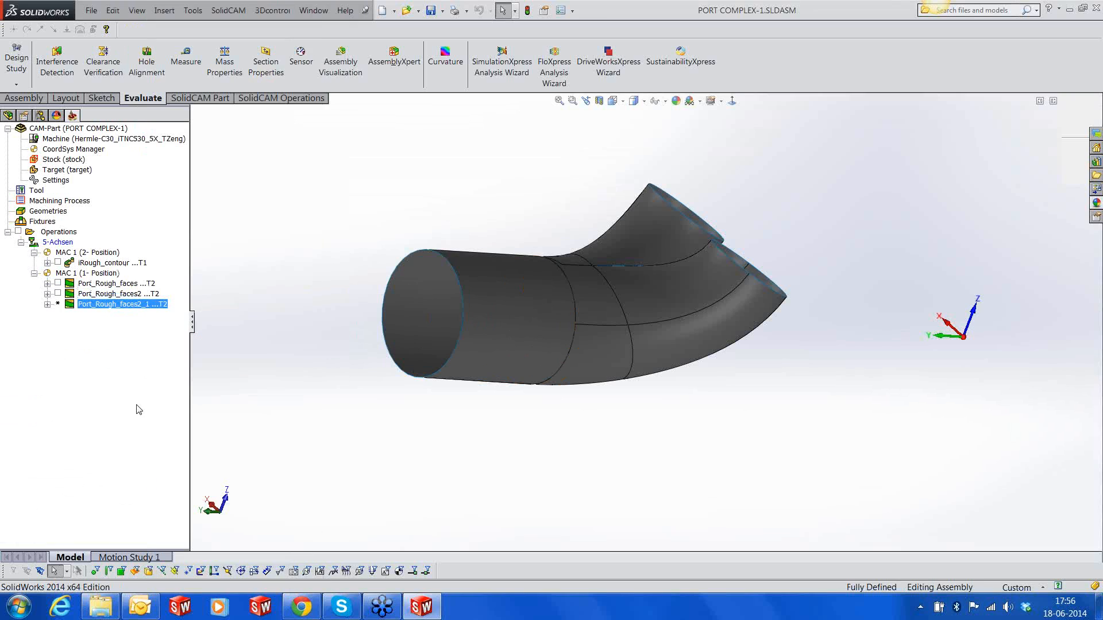
Edit the duplicated port roughing operation and define a new machining-surface geometry from the five faces of the common port tube before the branches
{"action": "right_click", "coordinate": [126, 305]}
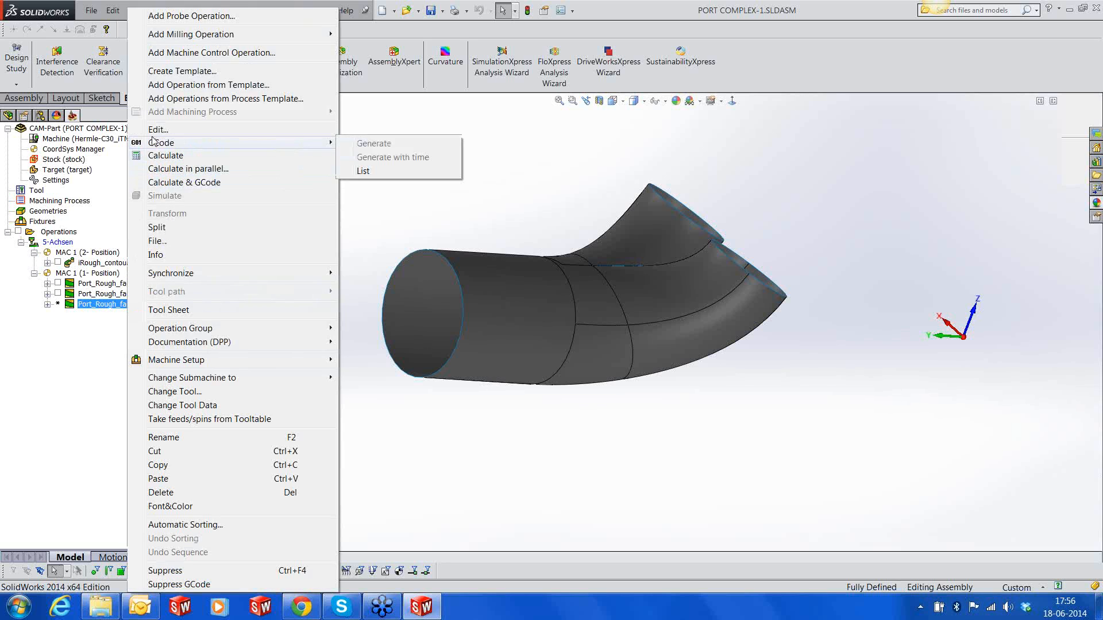
{"action": "left_click", "coordinate": [157, 129]}
{"action": "left_click", "coordinate": [241, 211]}
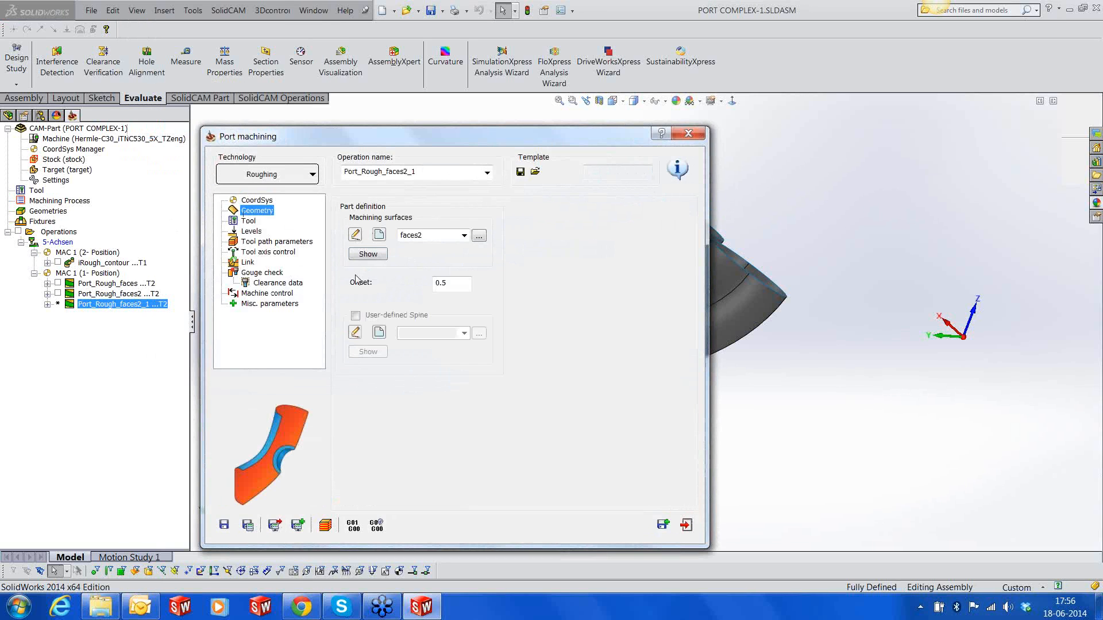
{"action": "left_click", "coordinate": [379, 236]}
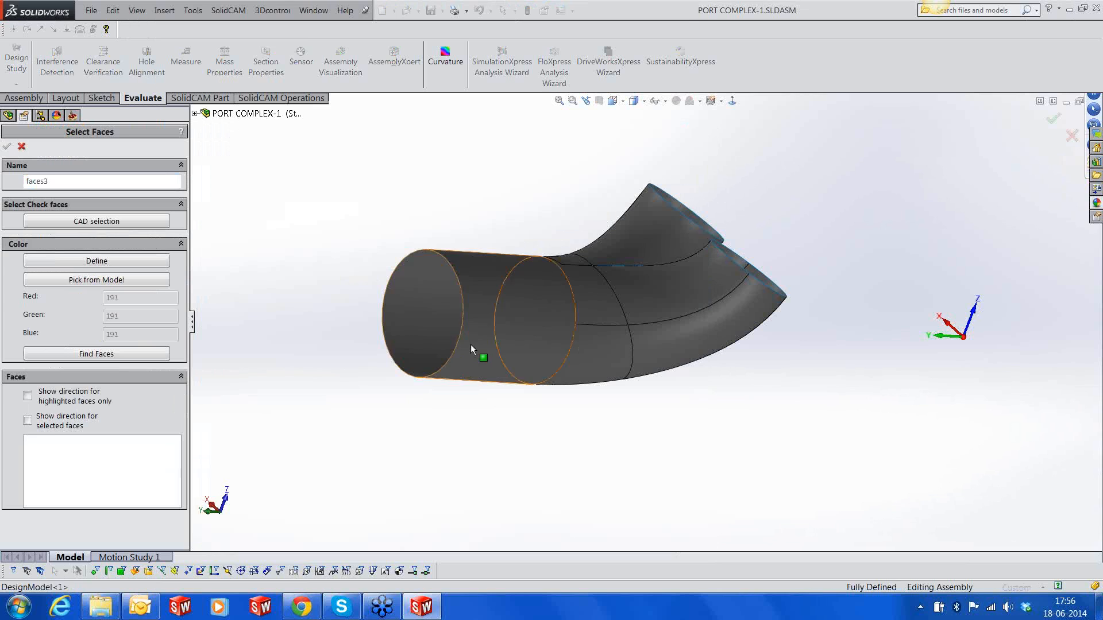
{"action": "left_click", "coordinate": [483, 362]}
{"action": "left_click", "coordinate": [576, 374]}
{"action": "left_click", "coordinate": [580, 308]}
{"action": "left_click", "coordinate": [570, 260]}
{"action": "middle_click_drag", "start_coordinate": [566, 276], "coordinate": [609, 345]}
{"action": "left_click", "coordinate": [546, 303]}
{"action": "middle_click_drag", "start_coordinate": [545, 303], "coordinate": [567, 295]}
{"action": "scroll", "coordinate": [768, 332], "scroll_direction": "up", "scroll_amount": 4}
{"action": "middle_click_drag", "start_coordinate": [750, 325], "coordinate": [706, 315]}
{"action": "scroll", "coordinate": [695, 263], "scroll_direction": "down", "scroll_amount": 8}
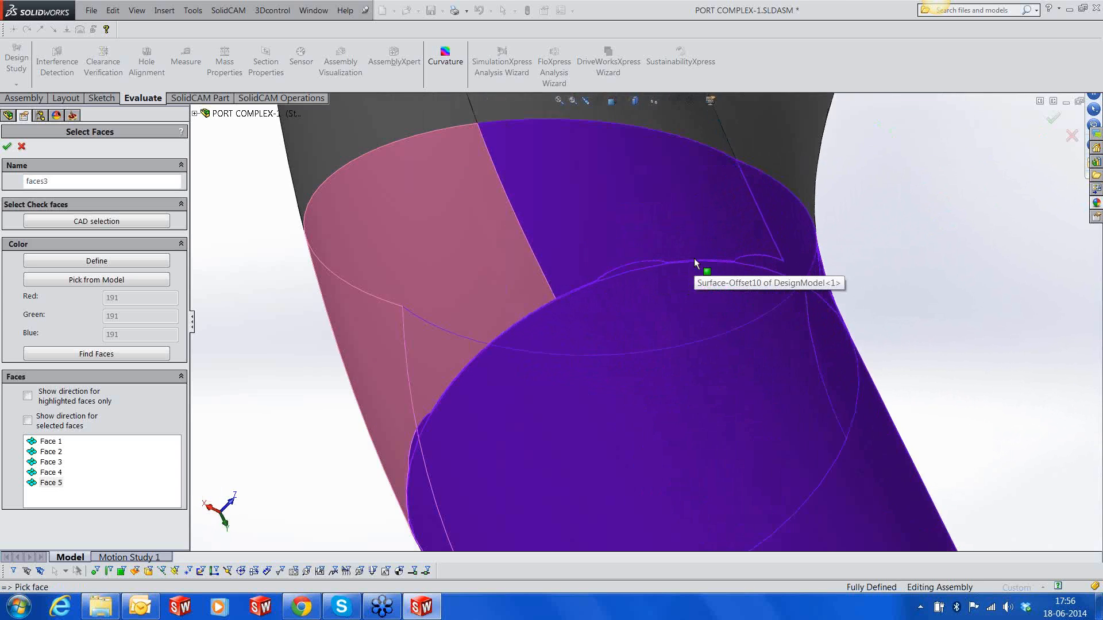
{"action": "scroll", "coordinate": [669, 321], "scroll_direction": "up", "scroll_amount": 8}
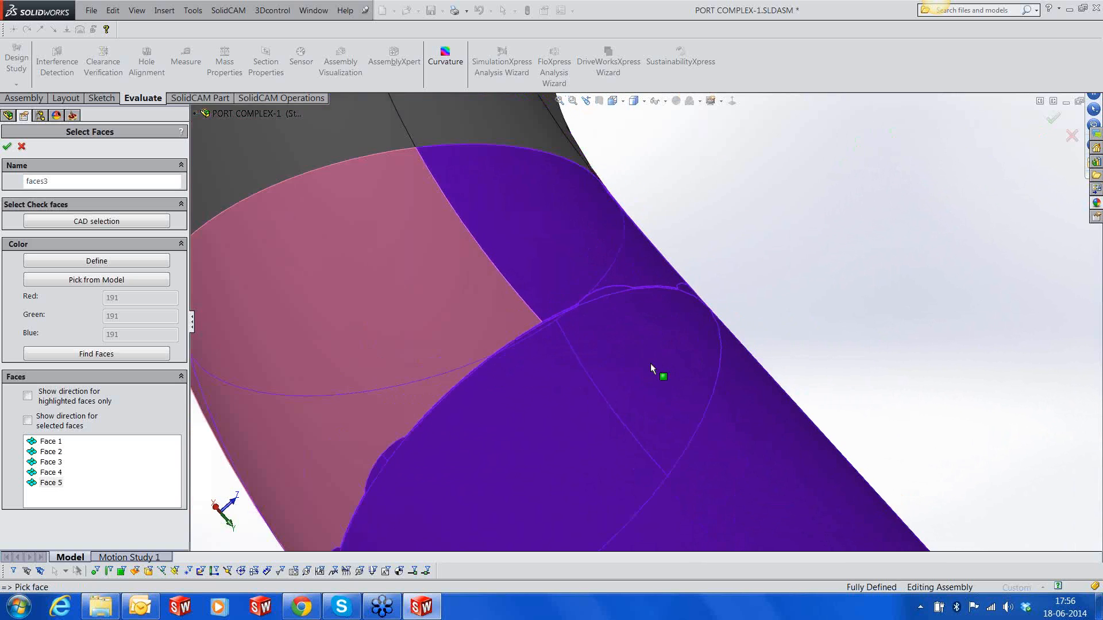
{"action": "middle_click_drag", "start_coordinate": [686, 392], "coordinate": [736, 365]}
{"action": "scroll", "coordinate": [734, 409], "scroll_direction": "up", "scroll_amount": 4}
{"action": "scroll", "coordinate": [766, 419], "scroll_direction": "down", "scroll_amount": 3}
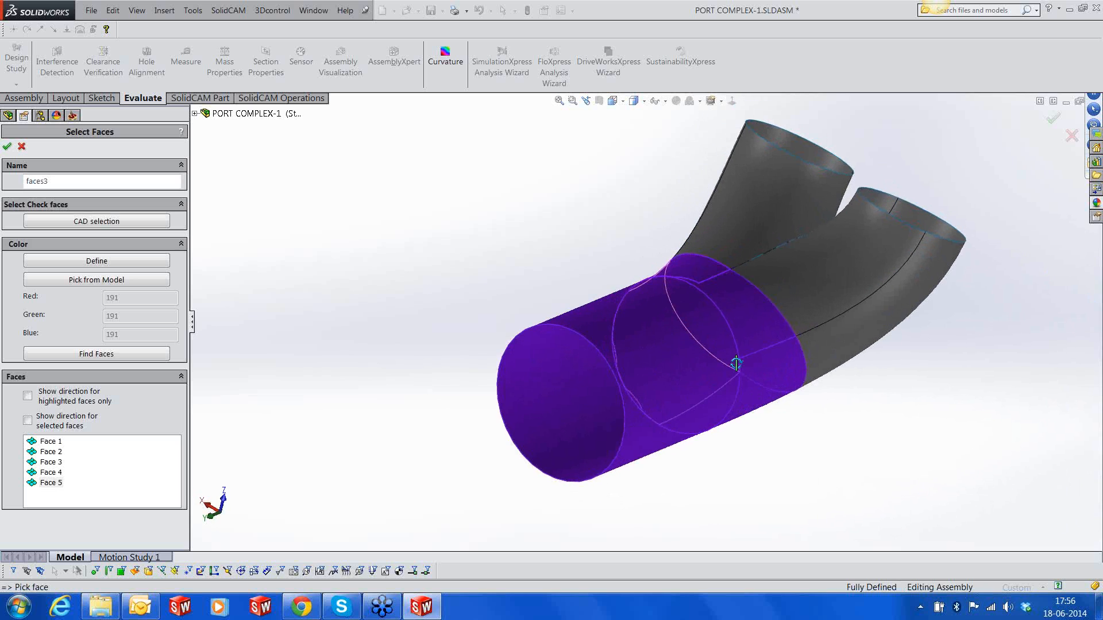
{"action": "left_click", "coordinate": [7, 146]}
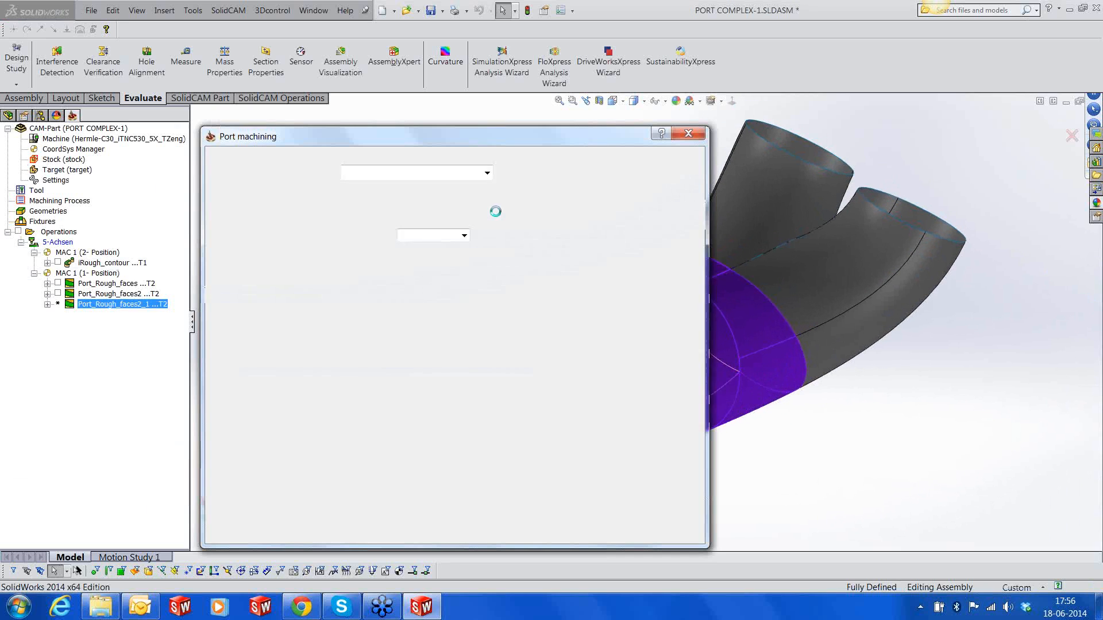
Show the Imported2 solid body of the cylinder head in the DesignModel component
{"action": "left_click", "coordinate": [8, 115]}
{"action": "left_click", "coordinate": [65, 280]}
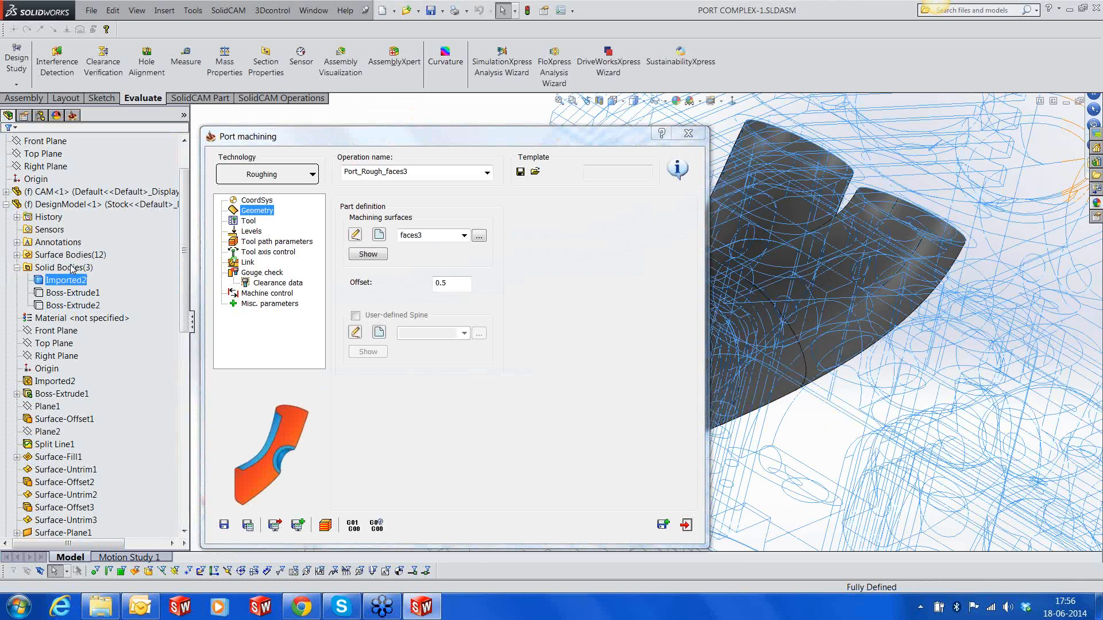
{"action": "left_click", "coordinate": [366, 117]}
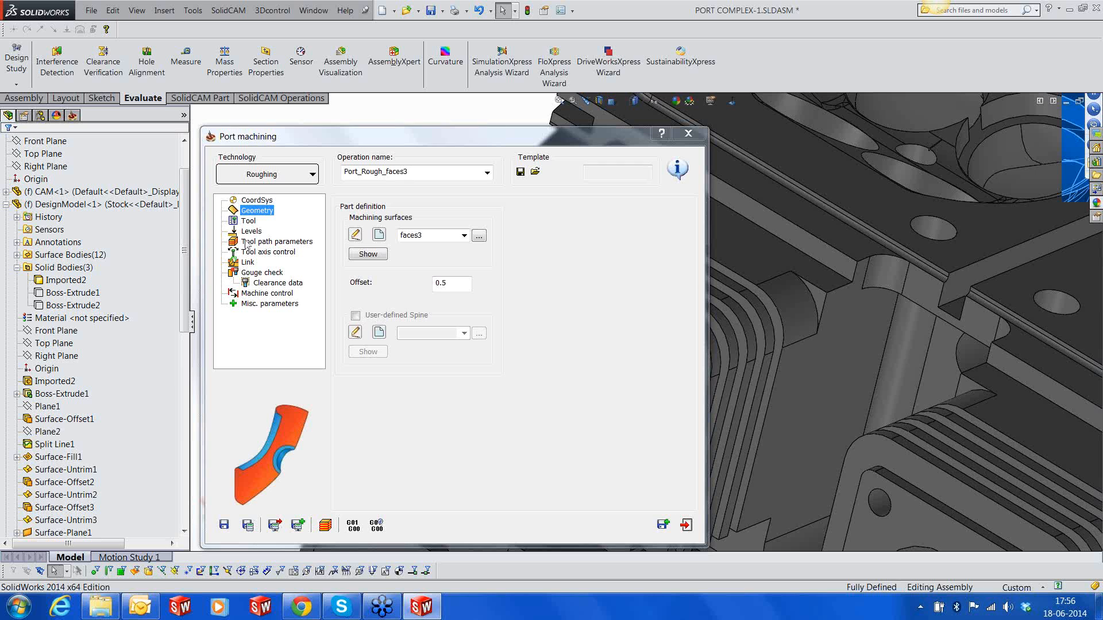
Define new gouge check surfaces for the operation from the flat flange face around the port's outer opening
{"action": "left_click", "coordinate": [252, 273]}
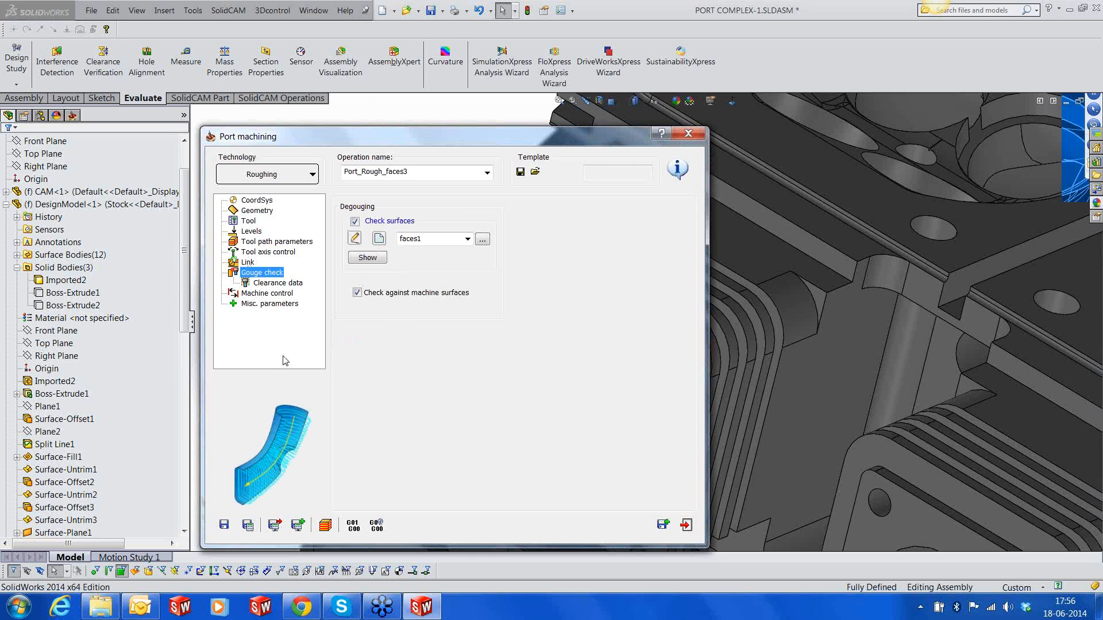
{"action": "left_click", "coordinate": [378, 238]}
{"action": "left_click", "coordinate": [456, 373]}
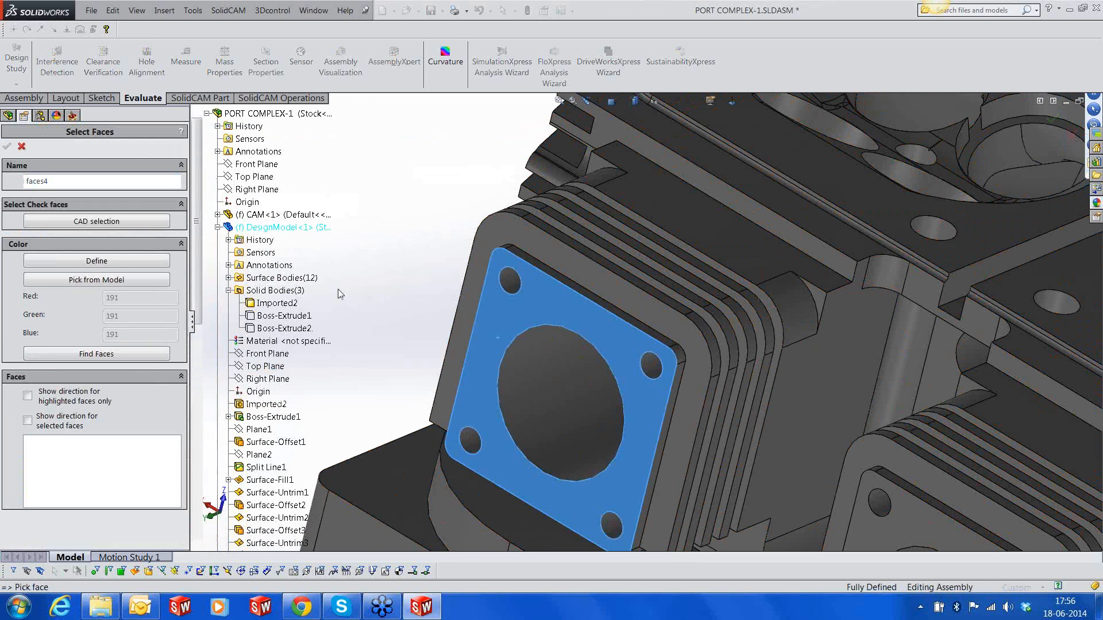
{"action": "scroll", "coordinate": [632, 294], "scroll_direction": "up", "scroll_amount": 5}
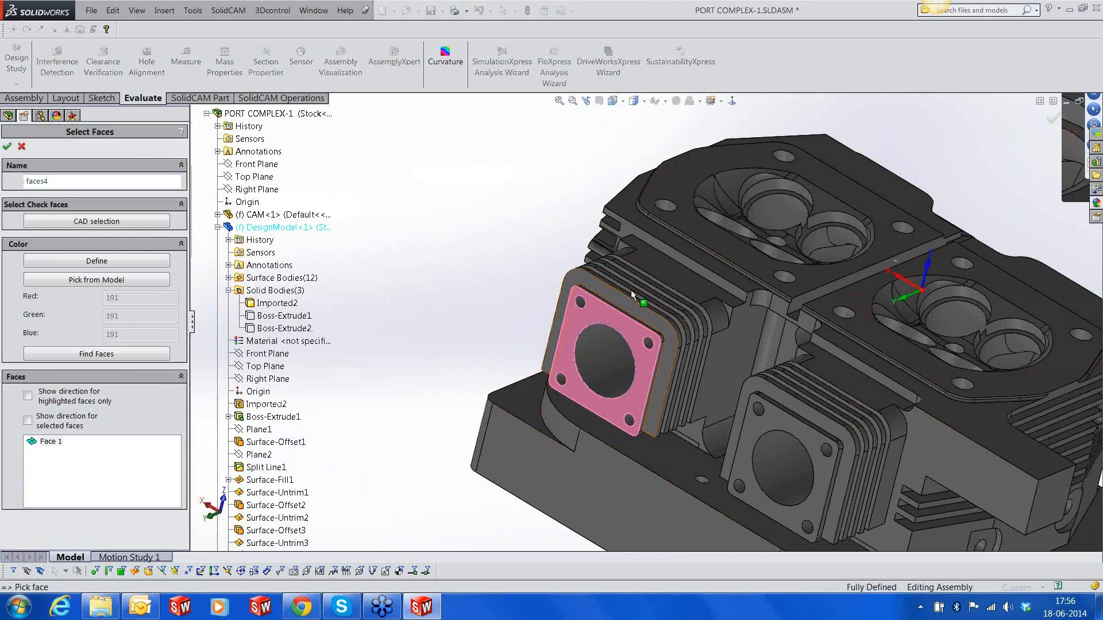
{"action": "left_click", "coordinate": [8, 147]}
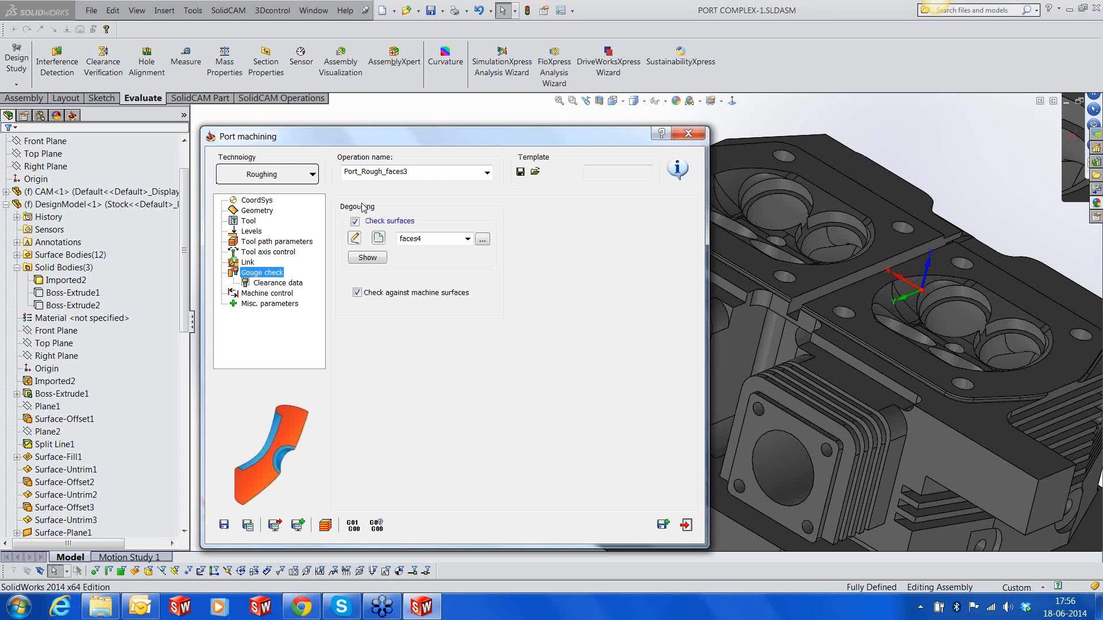
Set the tool path output type to Bottom with machining to Maximum from bottom, save and calculate the operation, and close it
{"action": "left_click", "coordinate": [293, 242]}
{"action": "left_click", "coordinate": [406, 206]}
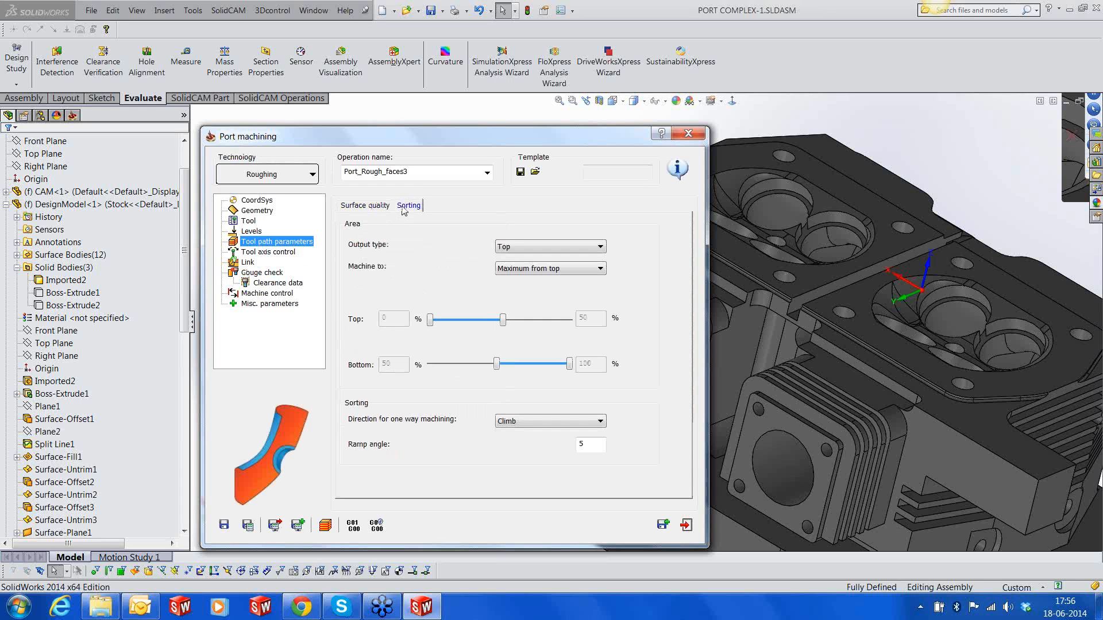
{"action": "left_click", "coordinate": [539, 246]}
{"action": "left_click", "coordinate": [536, 279]}
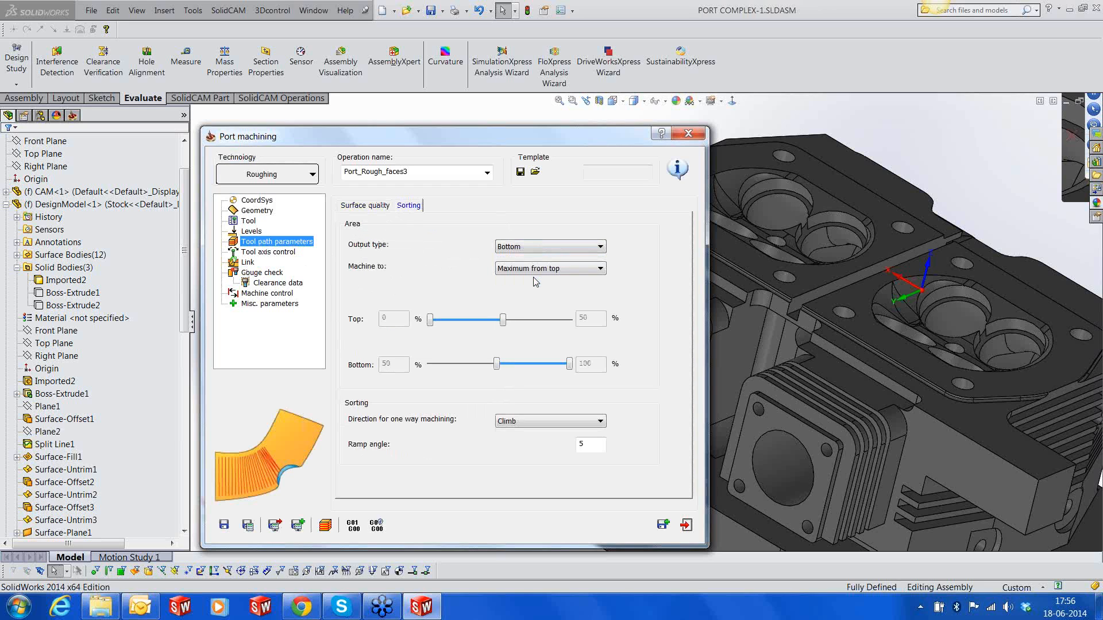
{"action": "left_click", "coordinate": [535, 270]}
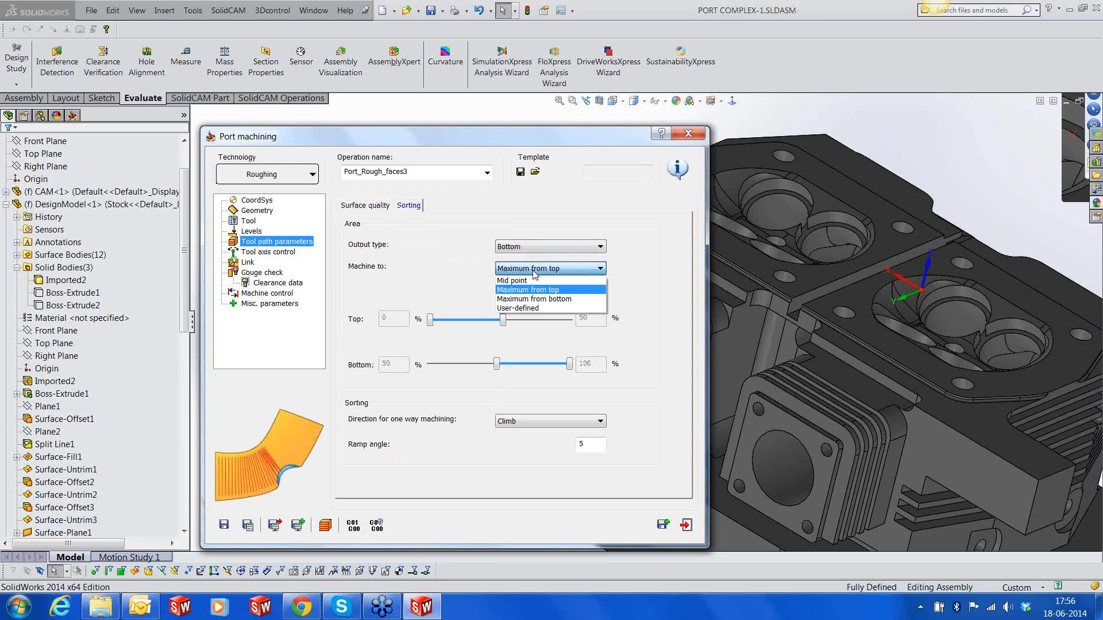
{"action": "left_click", "coordinate": [534, 299]}
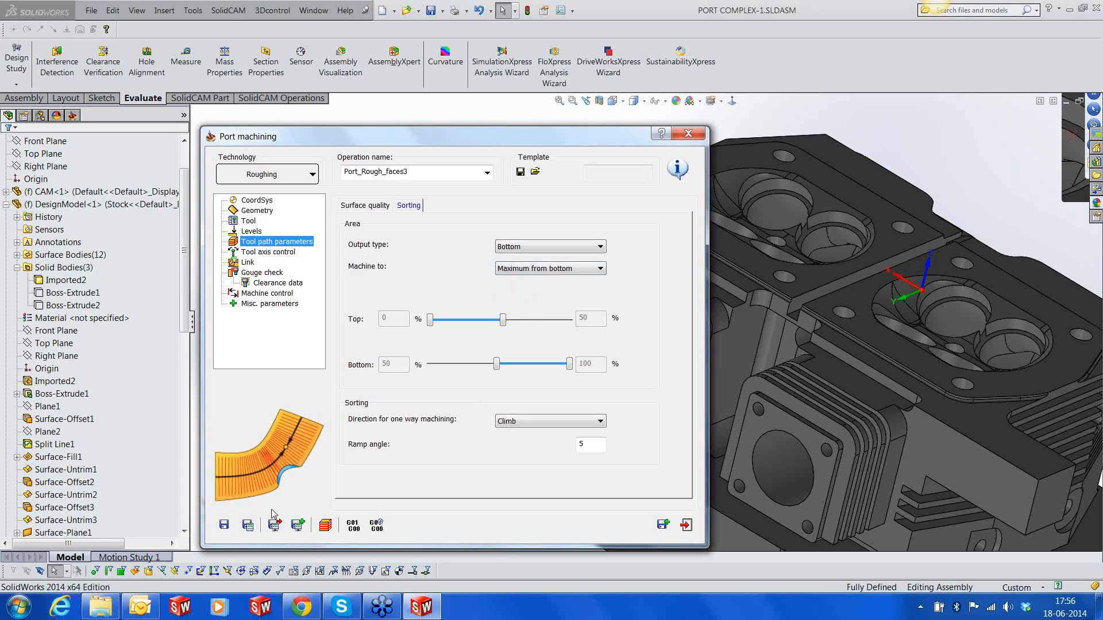
{"action": "left_click", "coordinate": [252, 529]}
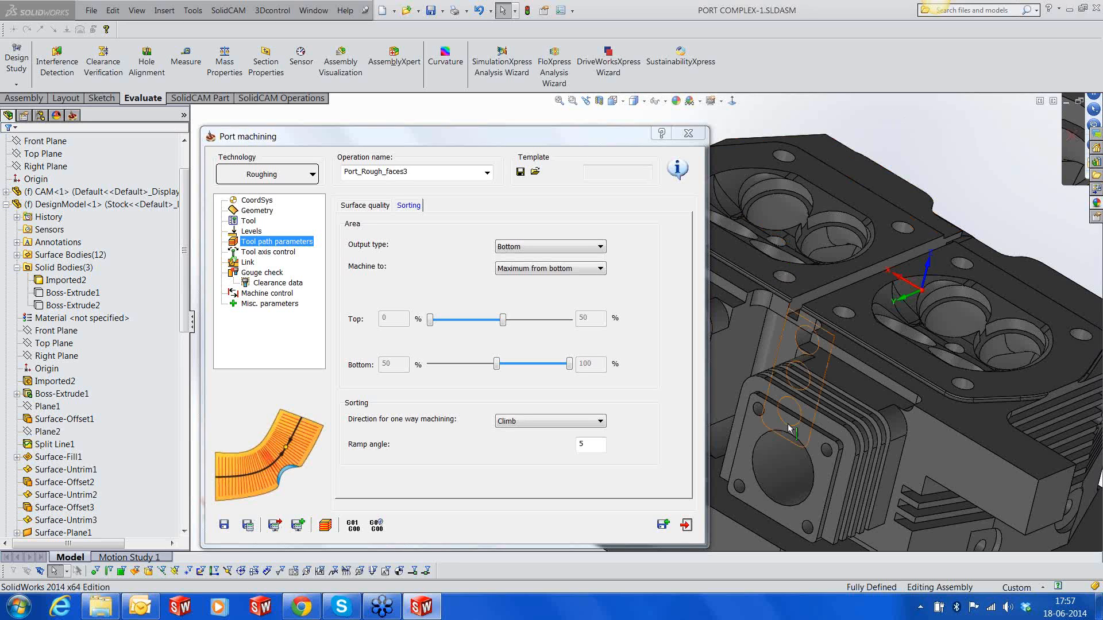
{"action": "left_click", "coordinate": [685, 526]}
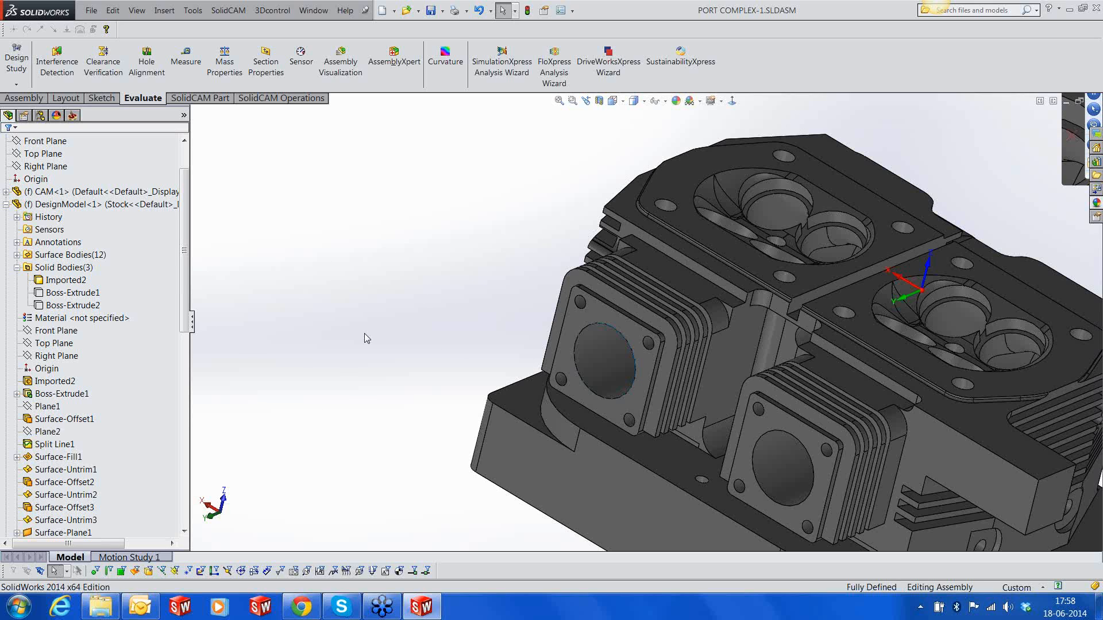
Display the Port_Rough_faces3 tool path and check inside the port with a temporary section view of the cylinder head
{"action": "left_click", "coordinate": [71, 115]}
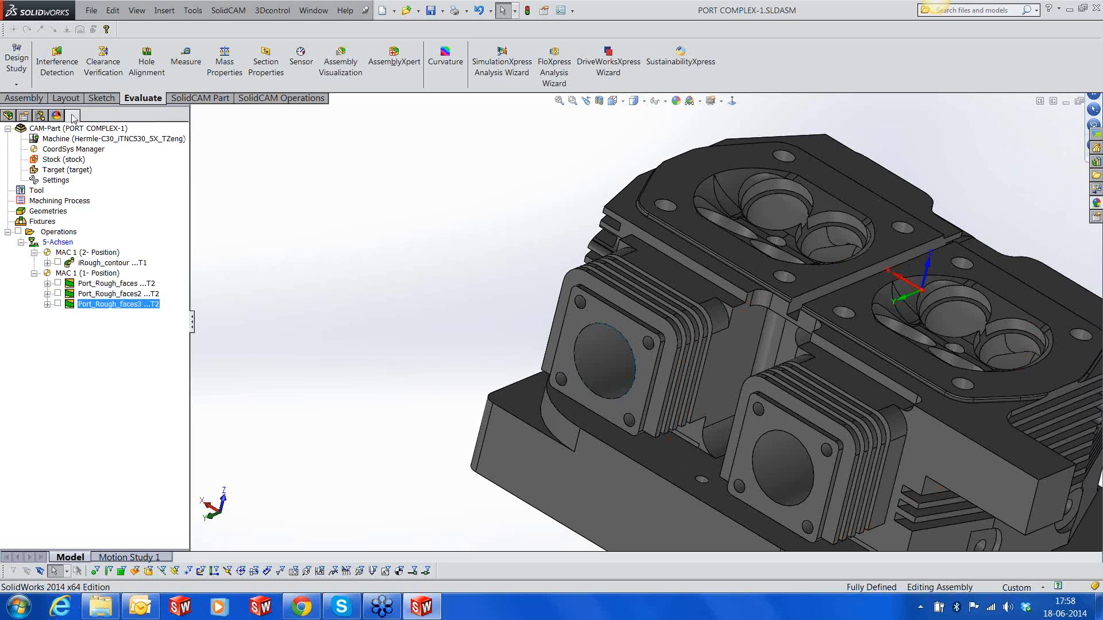
{"action": "left_click", "coordinate": [57, 303]}
{"action": "middle_click_drag", "start_coordinate": [699, 392], "coordinate": [637, 339]}
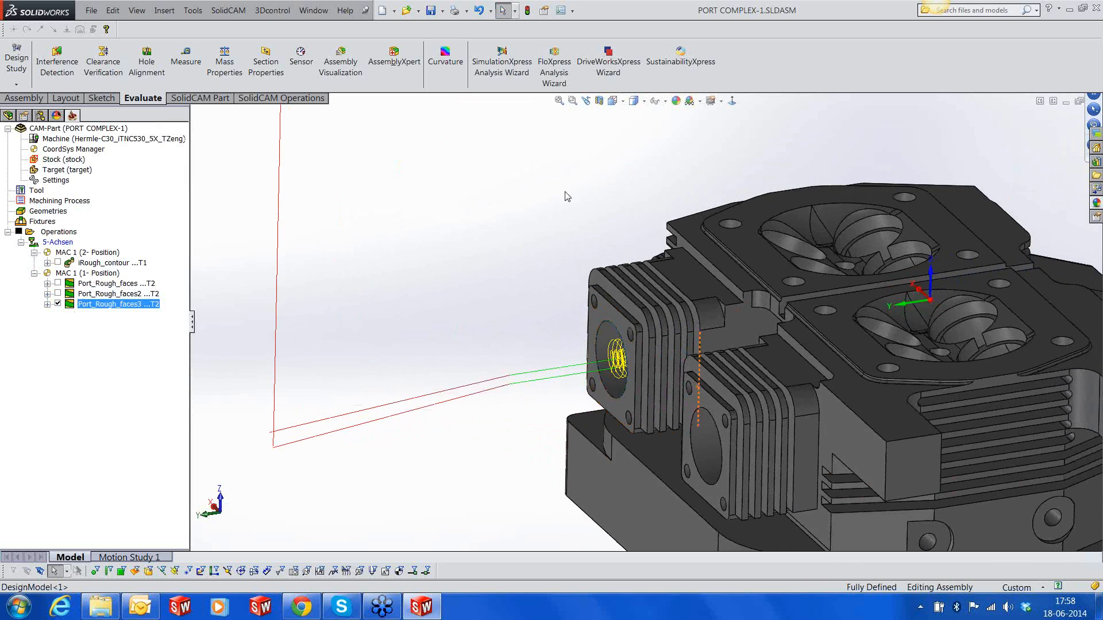
{"action": "left_click", "coordinate": [599, 101]}
{"action": "middle_click_drag", "start_coordinate": [804, 377], "coordinate": [775, 331]}
{"action": "left_click", "coordinate": [7, 146]}
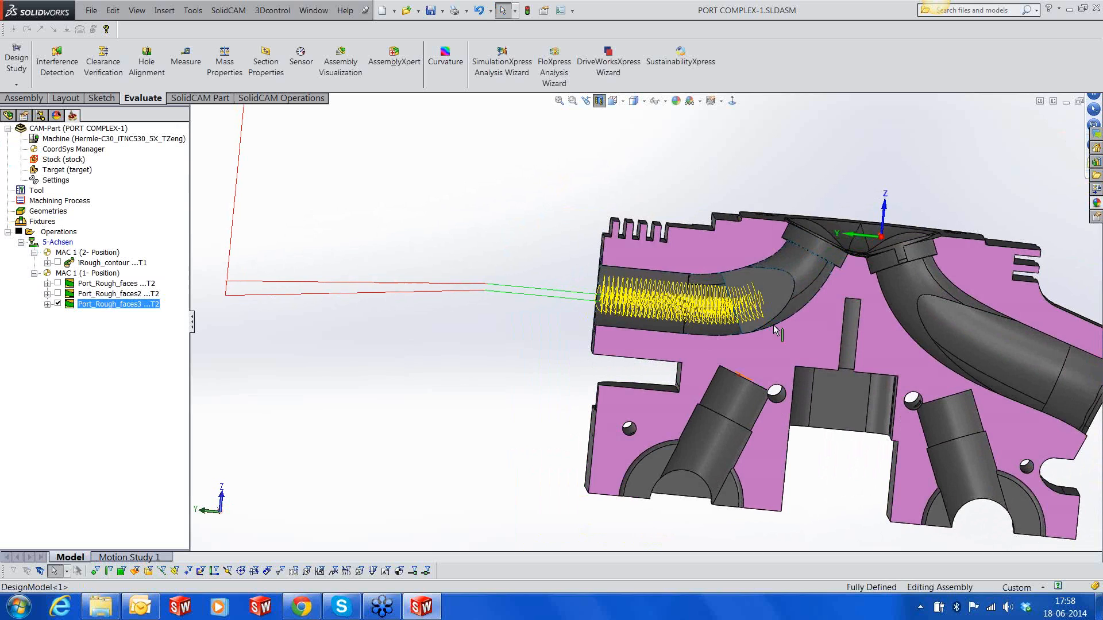
{"action": "left_click", "coordinate": [598, 102]}
Simulate the Port_Rough_faces3 operation in SolidVerify with the flange-side port opening in view
{"action": "right_click", "coordinate": [105, 305]}
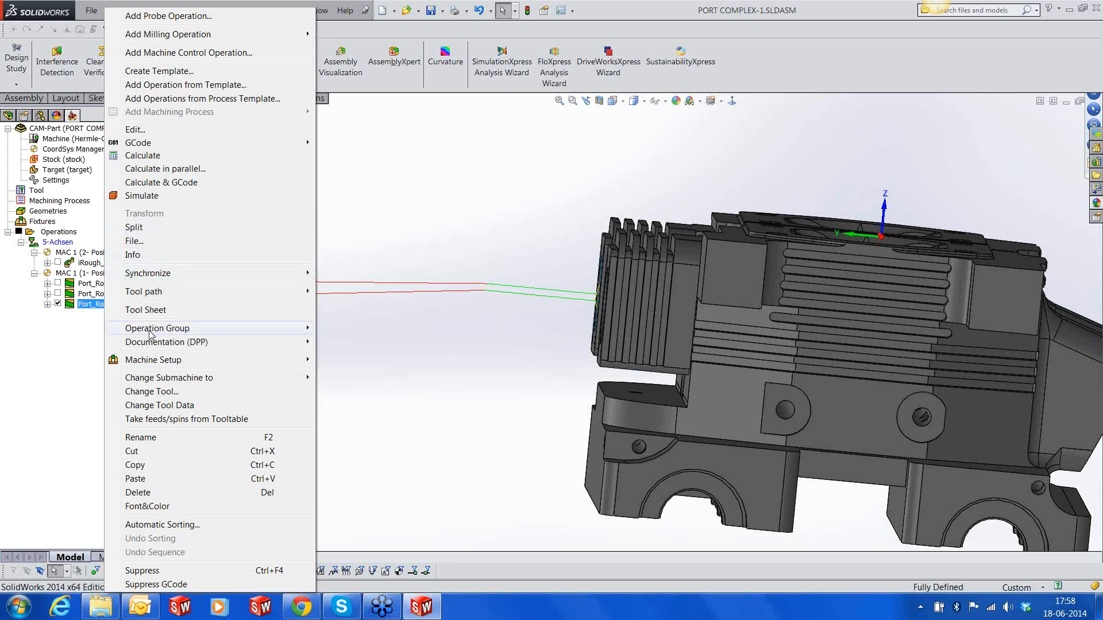
{"action": "left_click", "coordinate": [144, 196]}
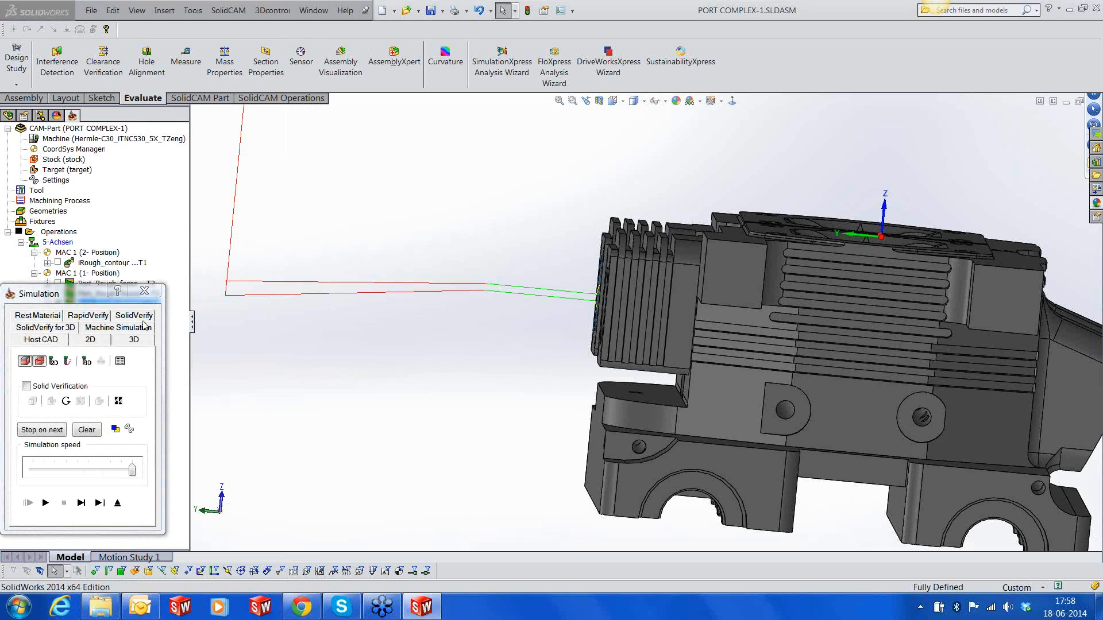
{"action": "left_click", "coordinate": [140, 316]}
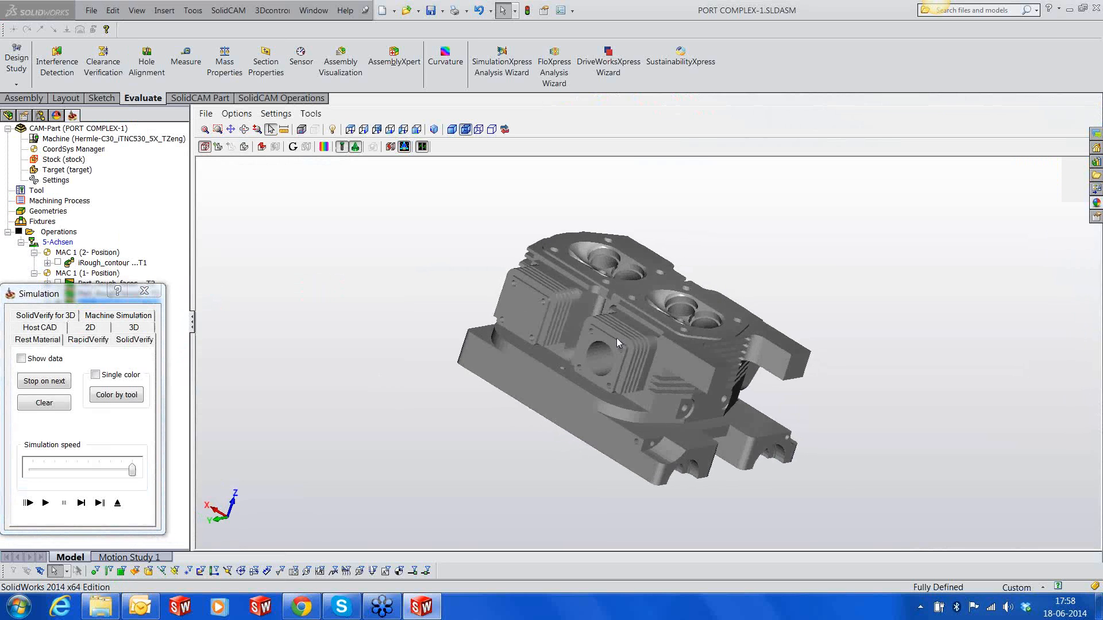
{"action": "scroll", "coordinate": [513, 278], "scroll_direction": "up", "scroll_amount": 3}
{"action": "middle_click_drag", "start_coordinate": [512, 278], "coordinate": [482, 320]}
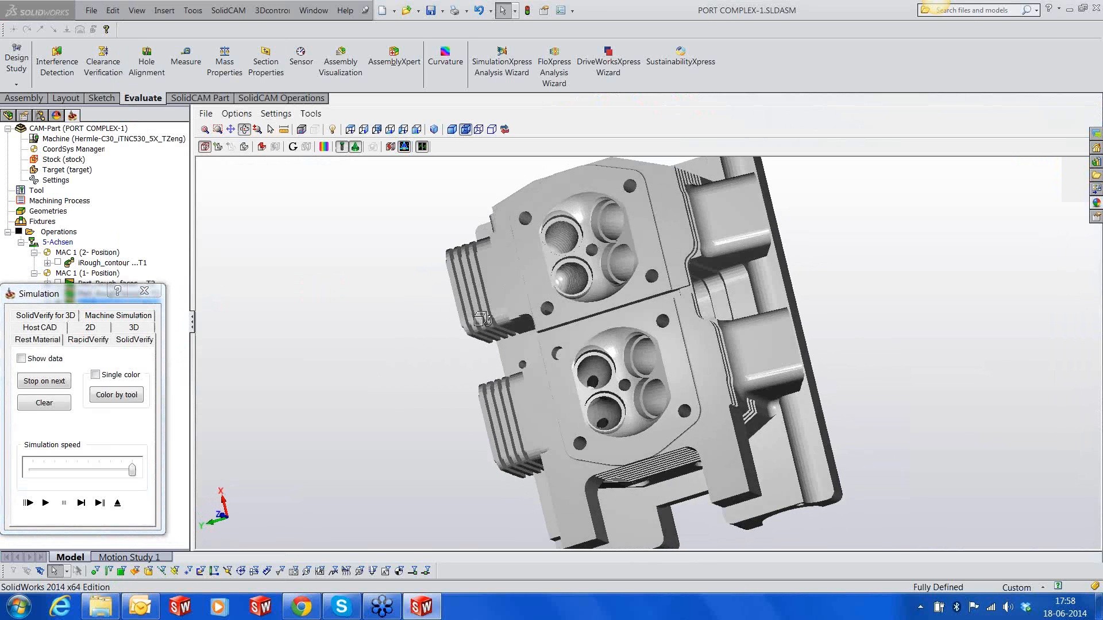
{"action": "middle_click_drag", "start_coordinate": [566, 311], "coordinate": [587, 276]}
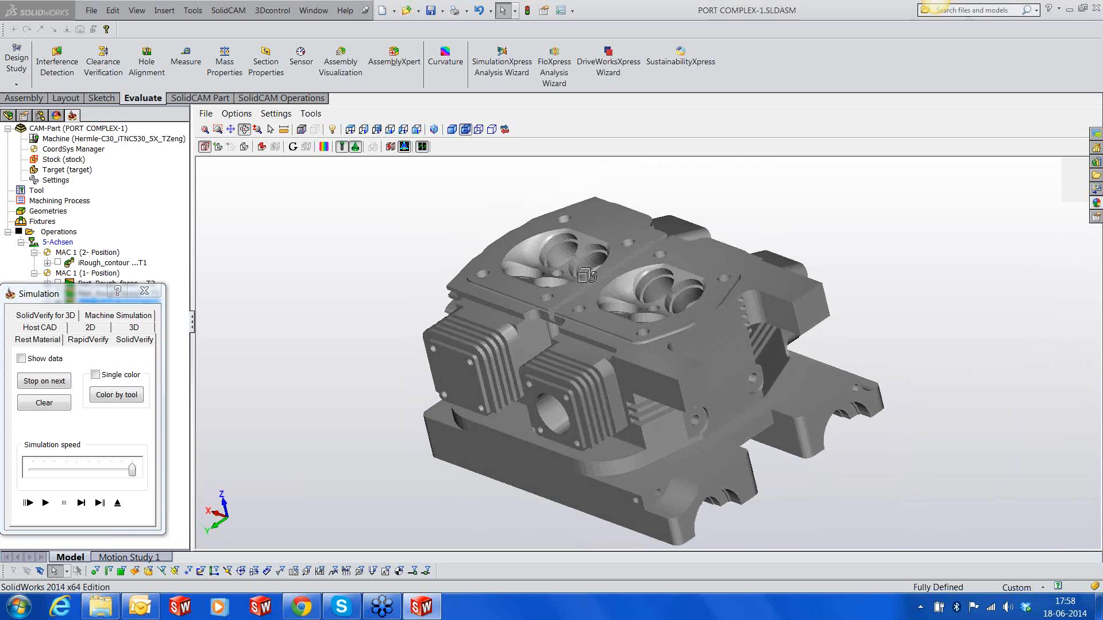
{"action": "left_click", "coordinate": [46, 503]}
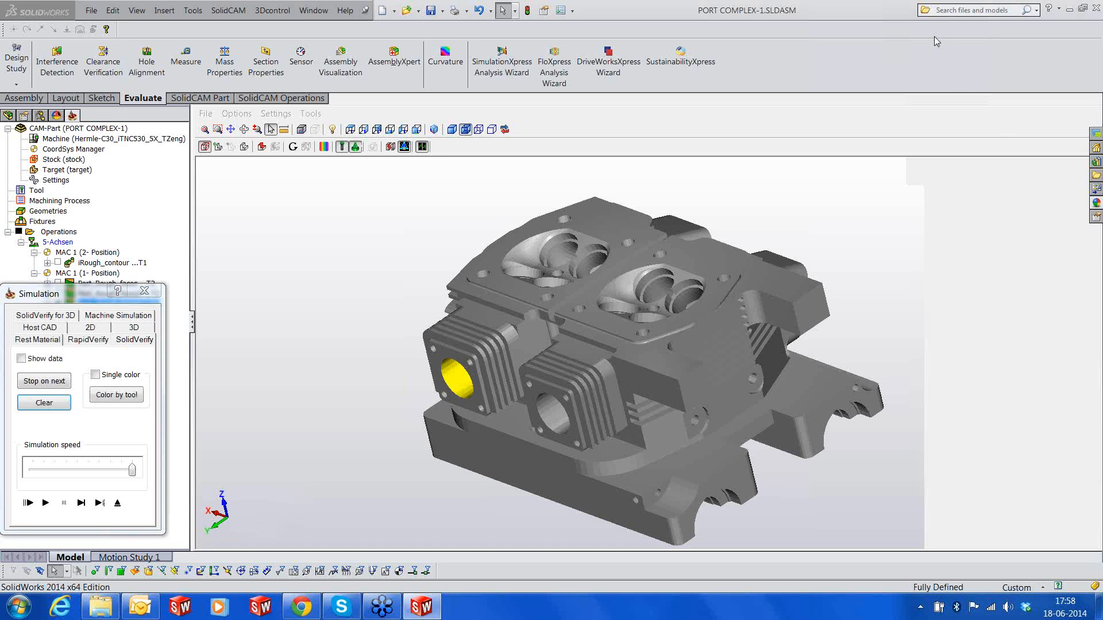
Inspect the verified port from the flange and valve sides and exit the simulation
{"action": "mouse_move", "coordinate": [499, 386]}
{"action": "middle_mouse_down"}
{"action": "mouse_move", "coordinate": [527, 366]}
{"action": "mouse_move", "coordinate": [467, 419]}
{"action": "mouse_move", "coordinate": [502, 406]}
{"action": "middle_mouse_up"}
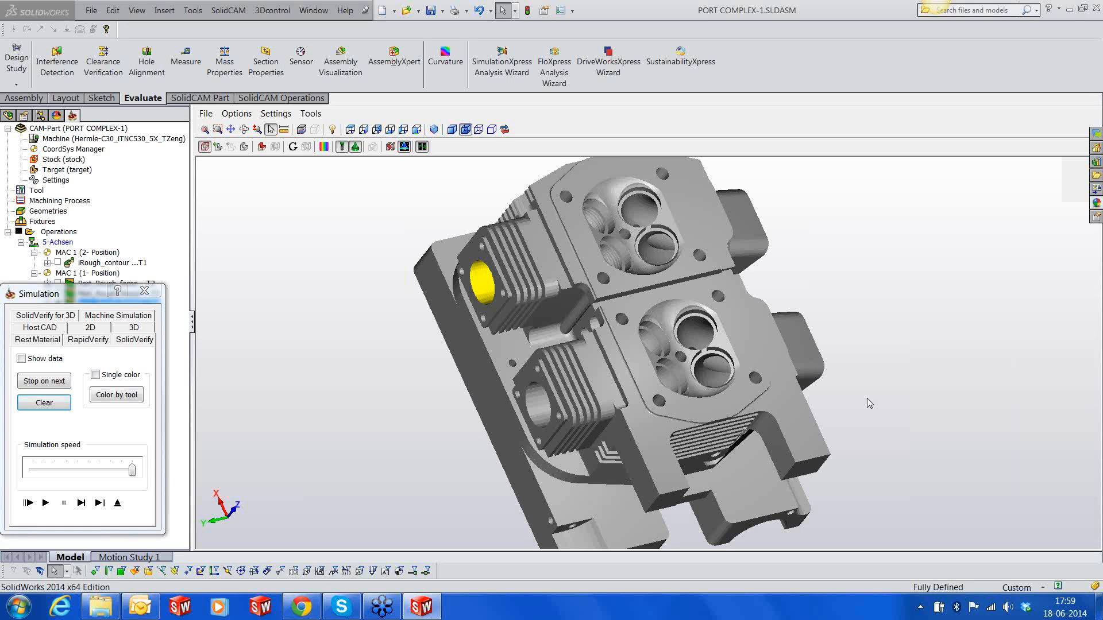
{"action": "middle_click_drag", "start_coordinate": [805, 383], "coordinate": [786, 333]}
{"action": "left_click", "coordinate": [118, 503]}
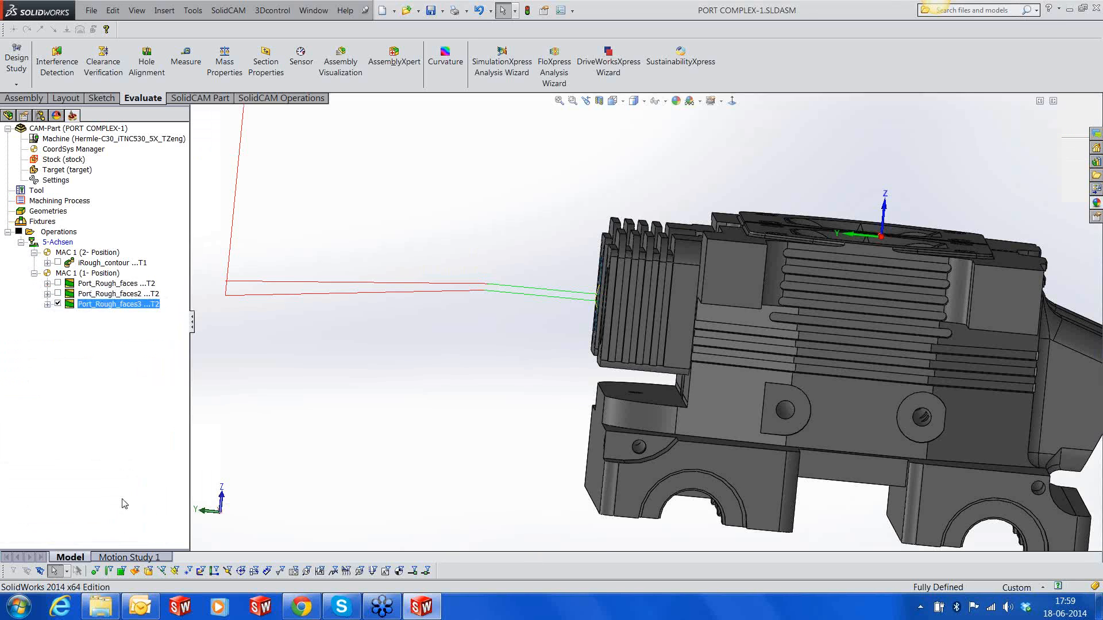
Hide the Port_Rough_faces3 tool path and bring the valve openings of the cylinder head into view
{"action": "left_click", "coordinate": [57, 304]}
{"action": "middle_click_drag", "start_coordinate": [942, 313], "coordinate": [860, 377]}
{"action": "scroll", "coordinate": [871, 202], "scroll_direction": "down", "scroll_amount": 8}
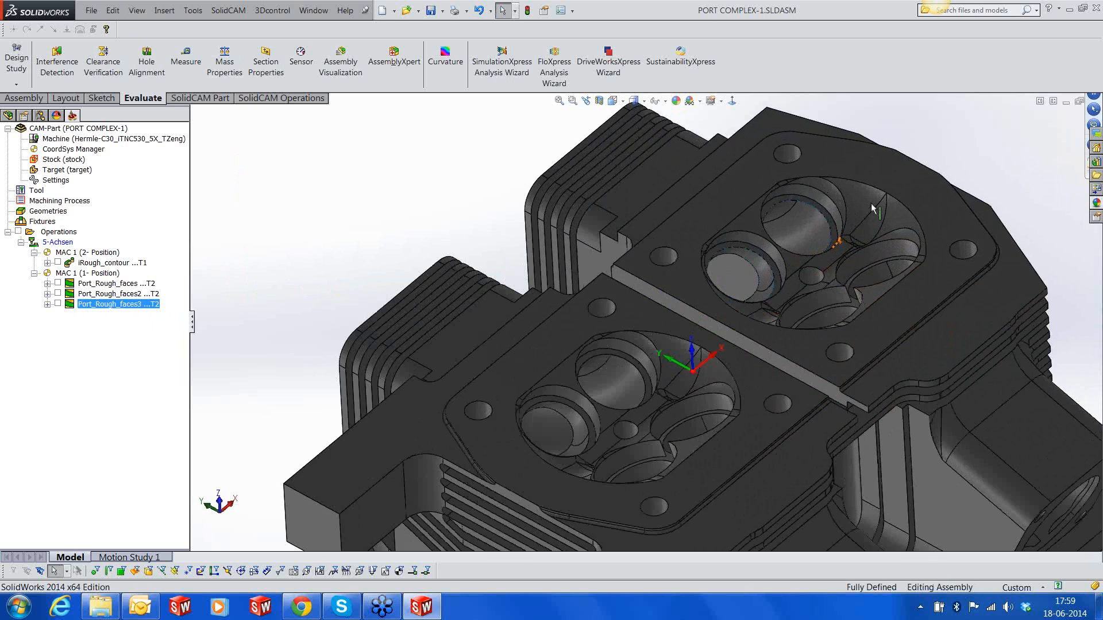
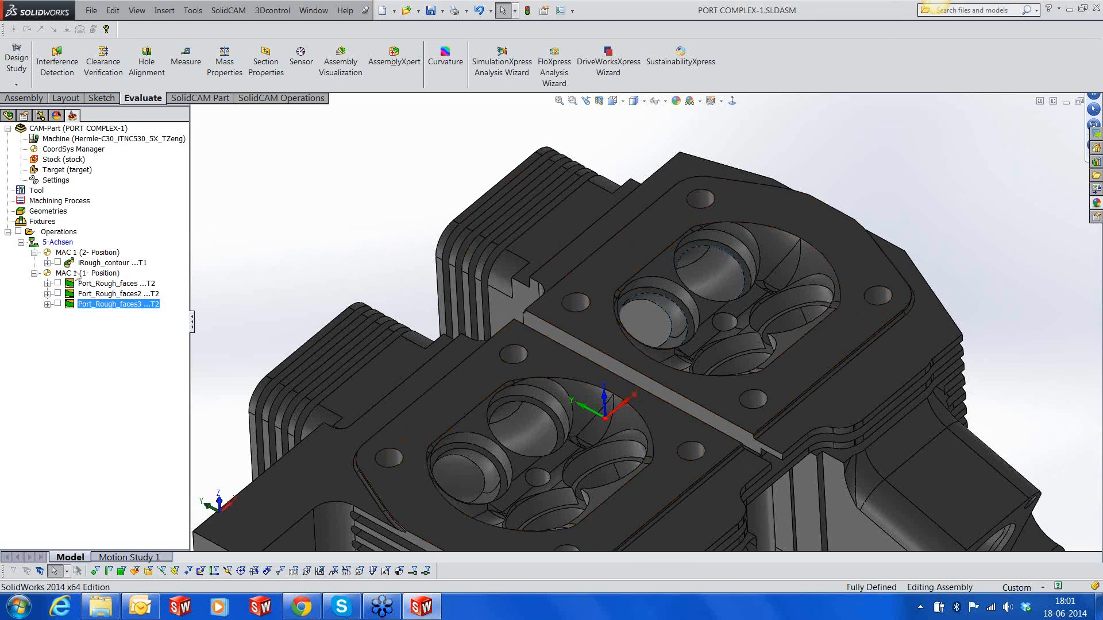
Add a Port Machining operation after Port_Rough_faces3 and set its technology to Spiral Finishing
{"action": "right_click", "coordinate": [129, 309]}
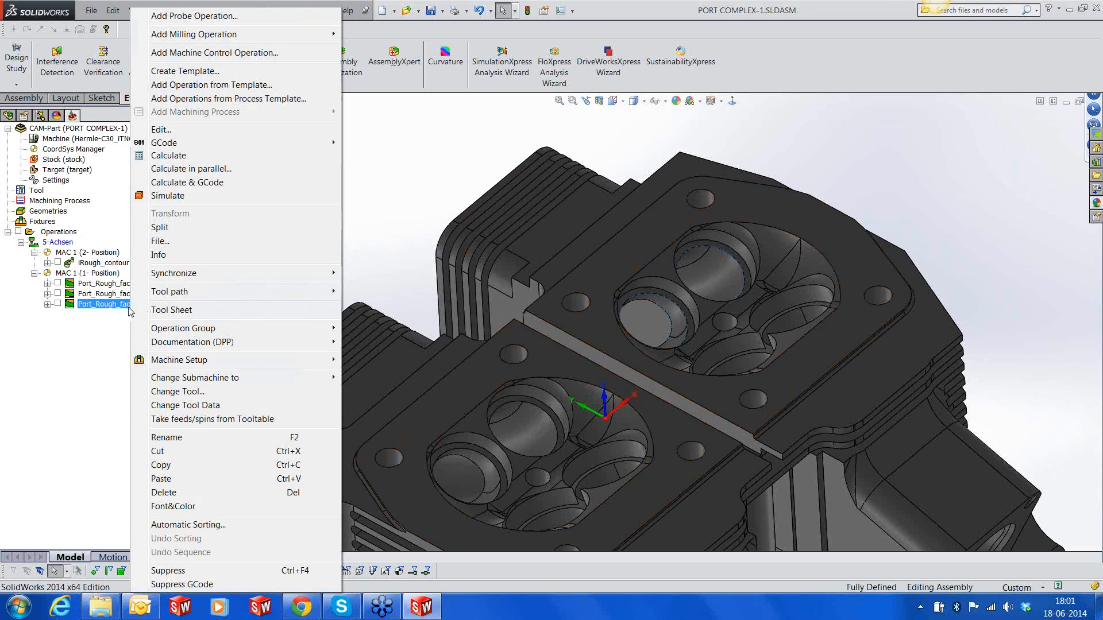
{"action": "mouse_move", "coordinate": [258, 35]}
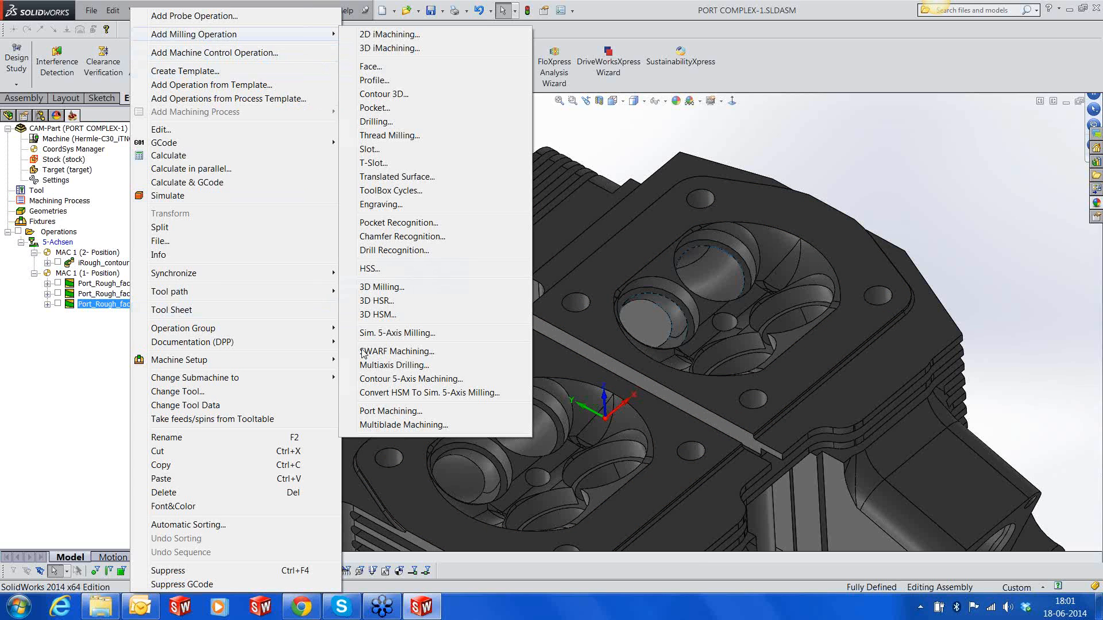
{"action": "left_click", "coordinate": [361, 412]}
{"action": "left_click", "coordinate": [312, 174]}
{"action": "left_click", "coordinate": [262, 216]}
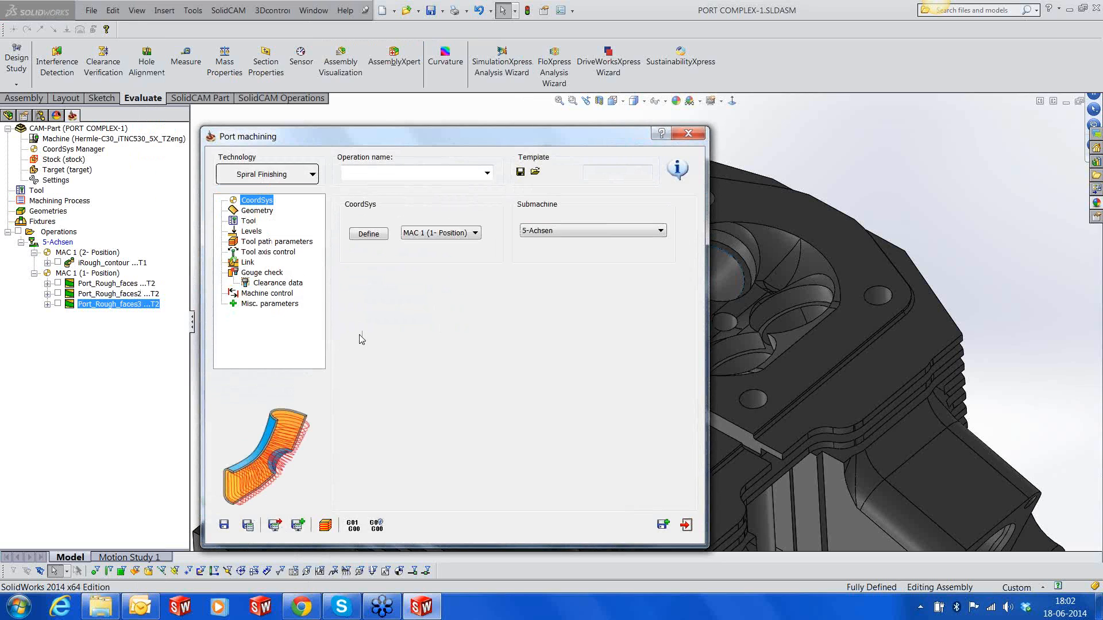
Use the existing faces geometry as the machining surfaces and check its selection on the model
{"action": "left_click", "coordinate": [264, 212]}
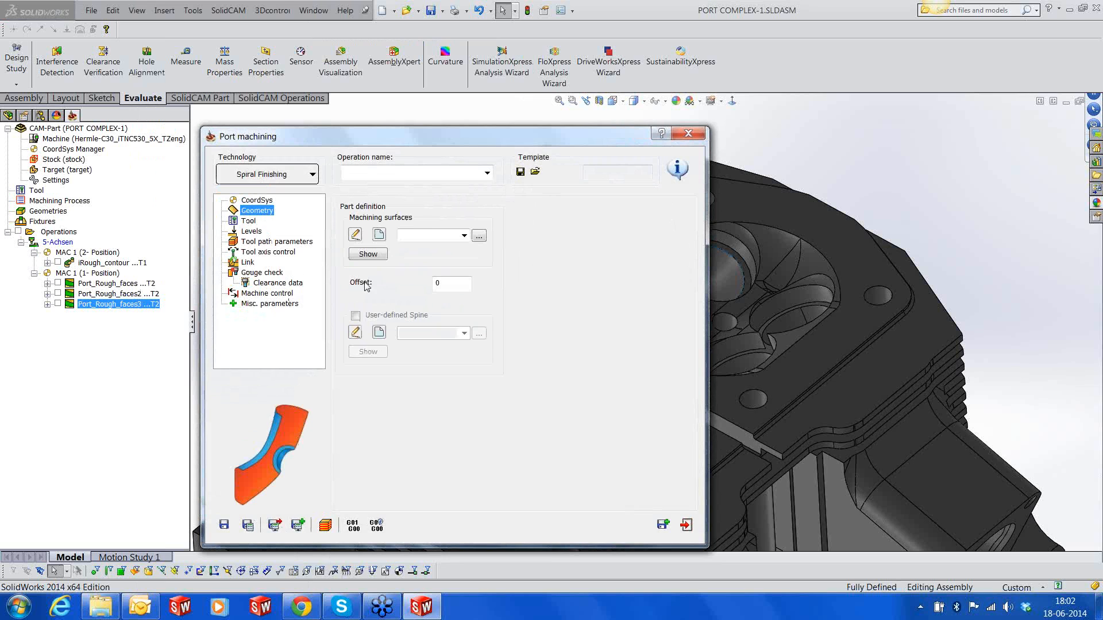
{"action": "left_click", "coordinate": [464, 236]}
{"action": "left_click", "coordinate": [434, 253]}
{"action": "left_click", "coordinate": [369, 254]}
{"action": "middle_click_drag", "start_coordinate": [934, 321], "coordinate": [953, 315]}
{"action": "left_click", "coordinate": [7, 147]}
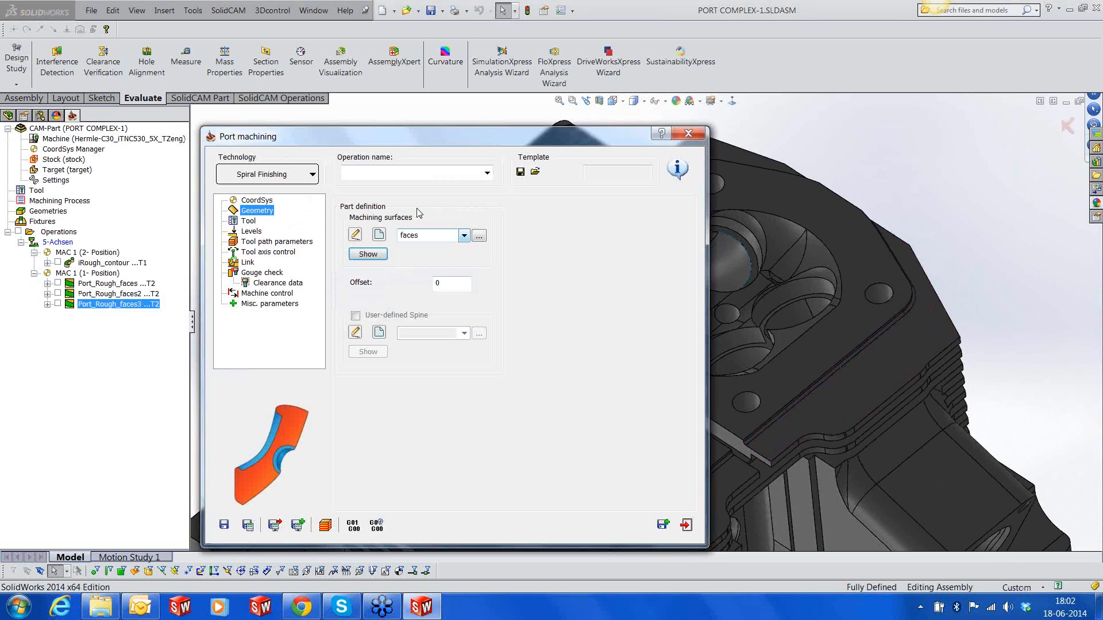
Create tool 3 as a 16 mm lollipop mill based on tool 2, set its outside holder length to 115, and assign it
{"action": "left_click", "coordinate": [247, 223]}
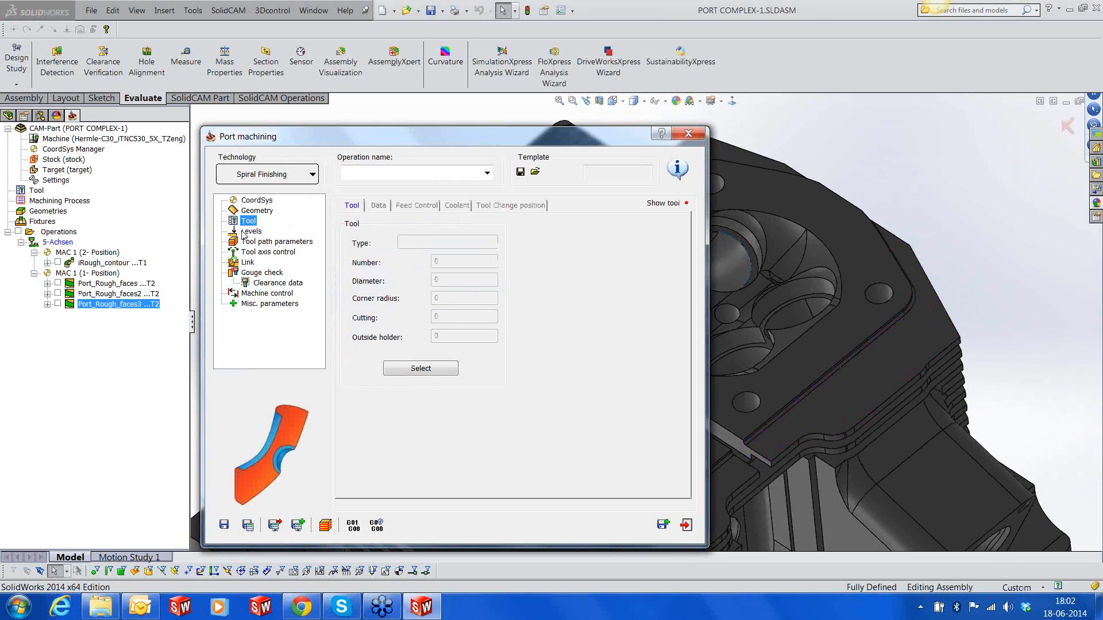
{"action": "left_click", "coordinate": [426, 369]}
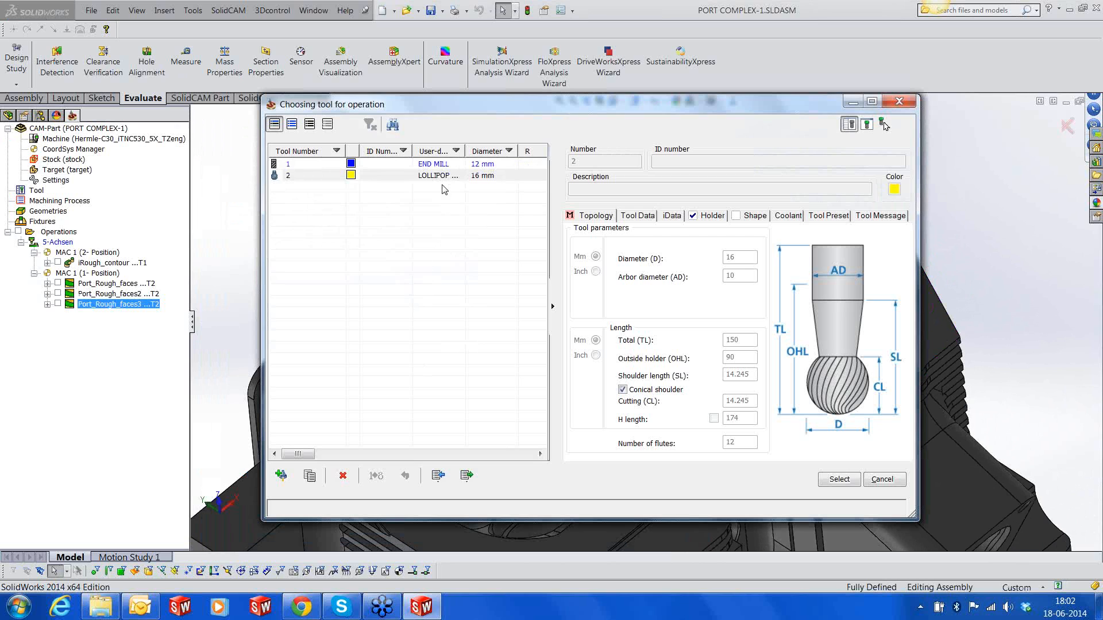
{"action": "left_click", "coordinate": [443, 176]}
{"action": "left_click", "coordinate": [282, 476]}
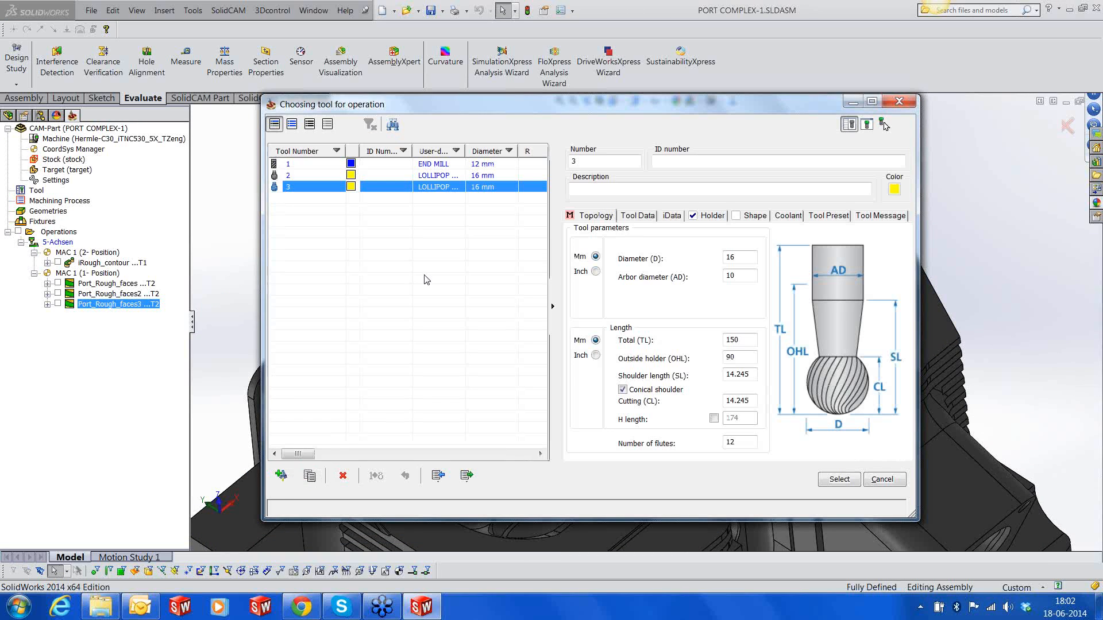
{"action": "left_click", "coordinate": [741, 359]}
{"action": "key", "text": "BackSpace"}
{"action": "key", "text": "BackSpace"}
{"action": "type", "text": "115"}
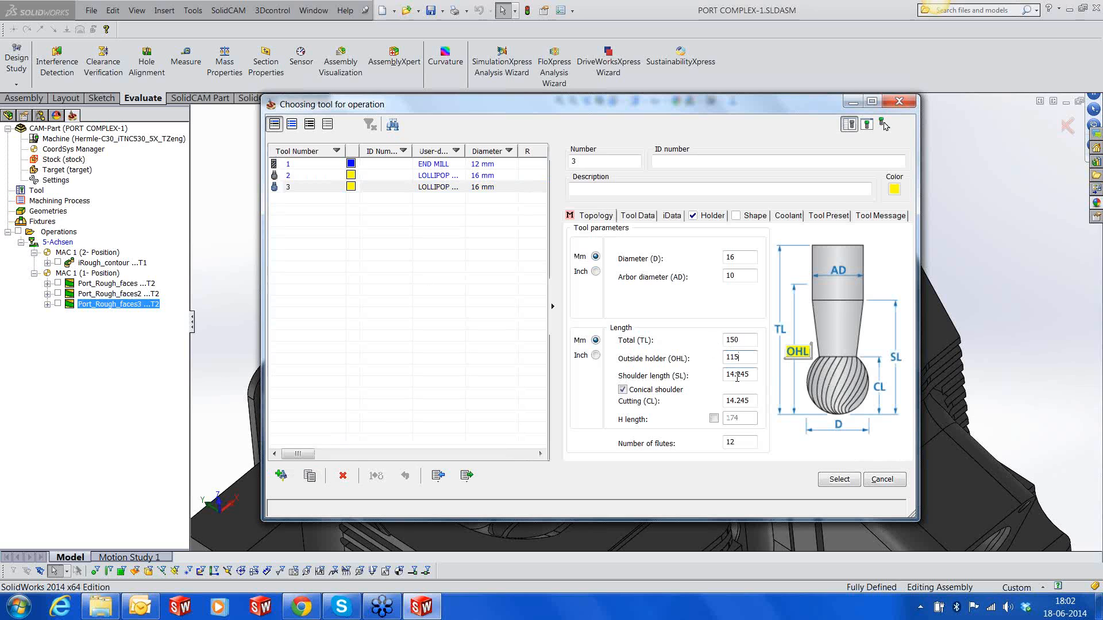
{"action": "left_click", "coordinate": [828, 482]}
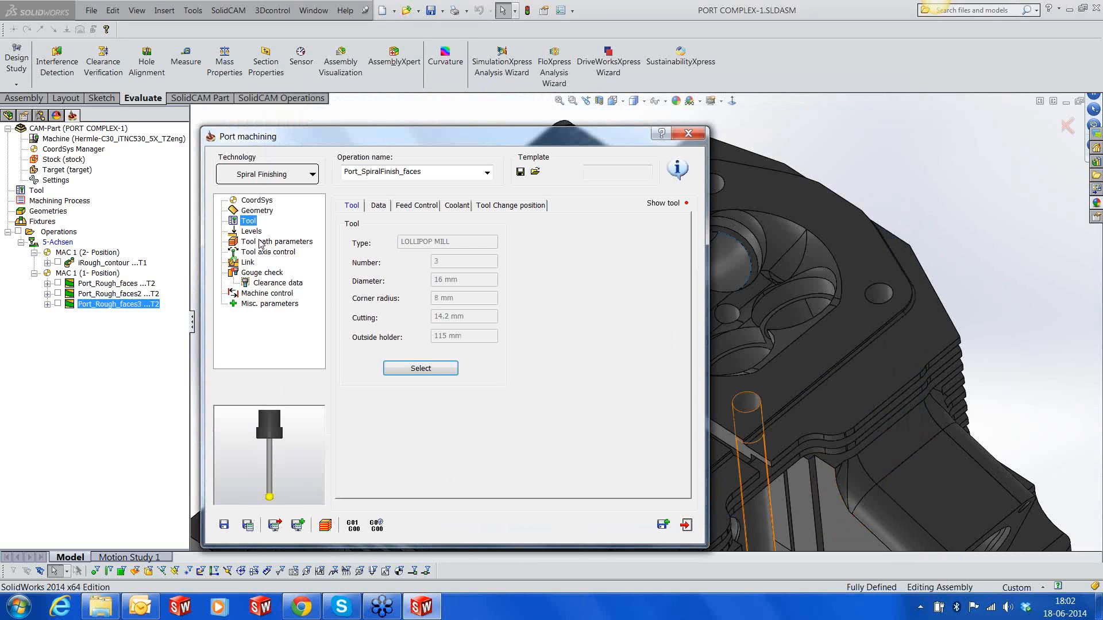
{"action": "left_click", "coordinate": [252, 231]}
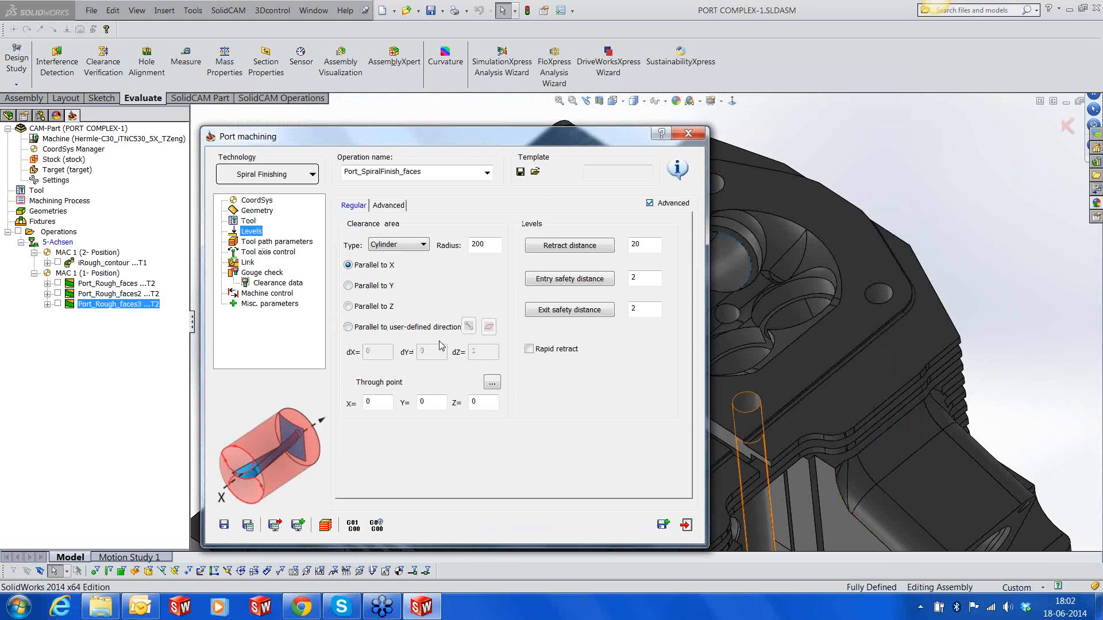
{"action": "left_click", "coordinate": [493, 384]}
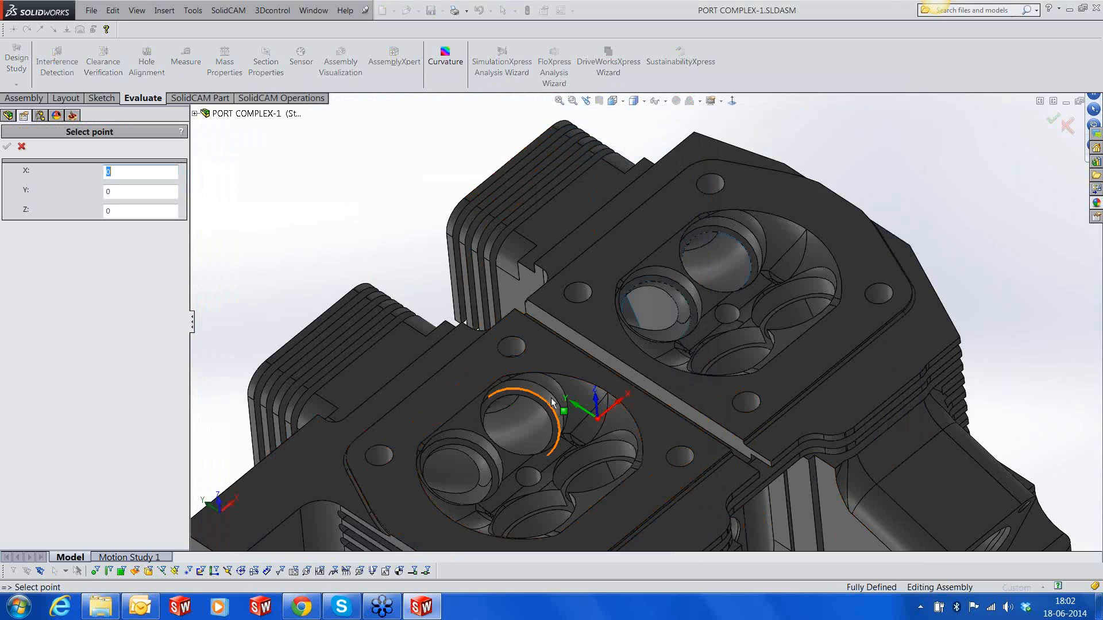
{"action": "mouse_move", "coordinate": [592, 394]}
{"action": "middle_mouse_down"}
{"action": "mouse_move", "coordinate": [564, 415]}
{"action": "mouse_move", "coordinate": [577, 402]}
{"action": "middle_mouse_up"}
{"action": "left_click", "coordinate": [22, 146]}
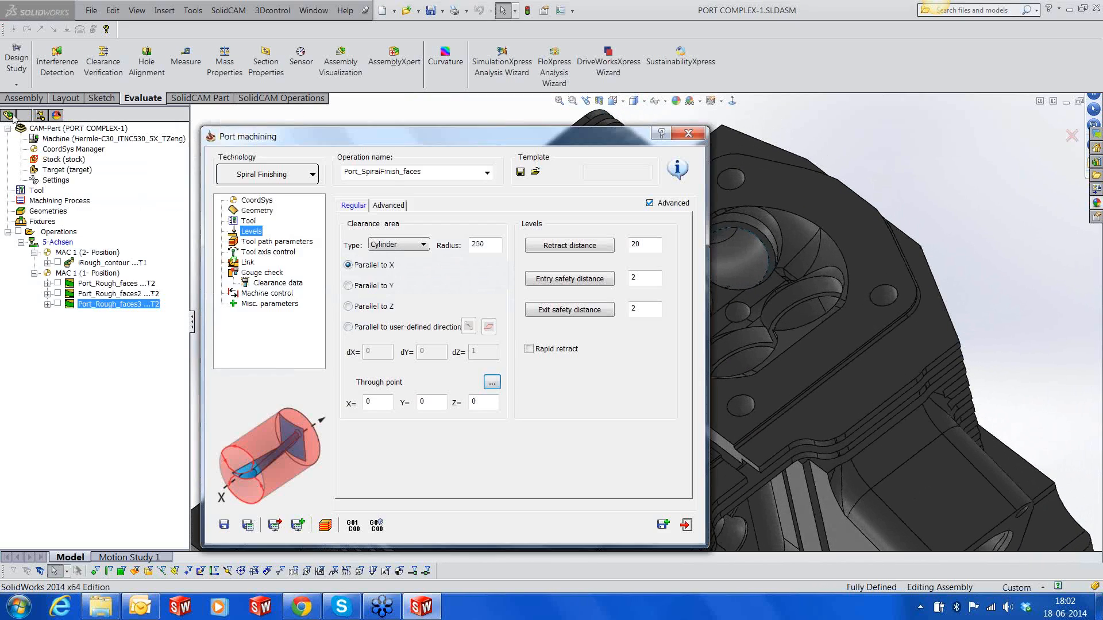
Hide the Imported2 solid body and pick the edge intersection on the port tube as the clearance cylinder's through point
{"action": "left_click", "coordinate": [64, 280]}
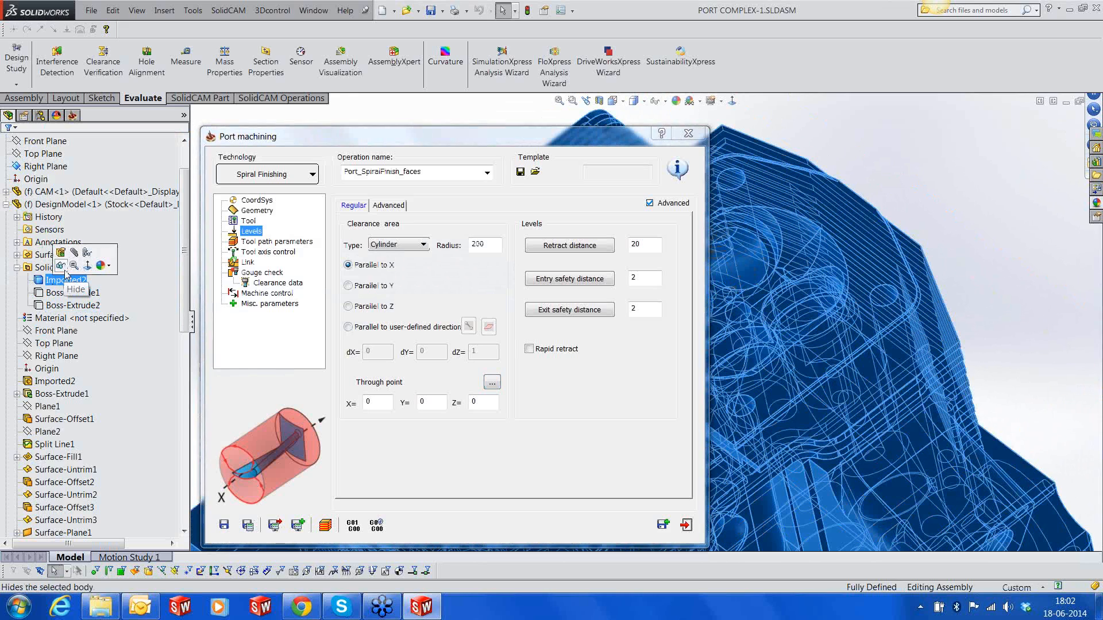
{"action": "left_click", "coordinate": [60, 266]}
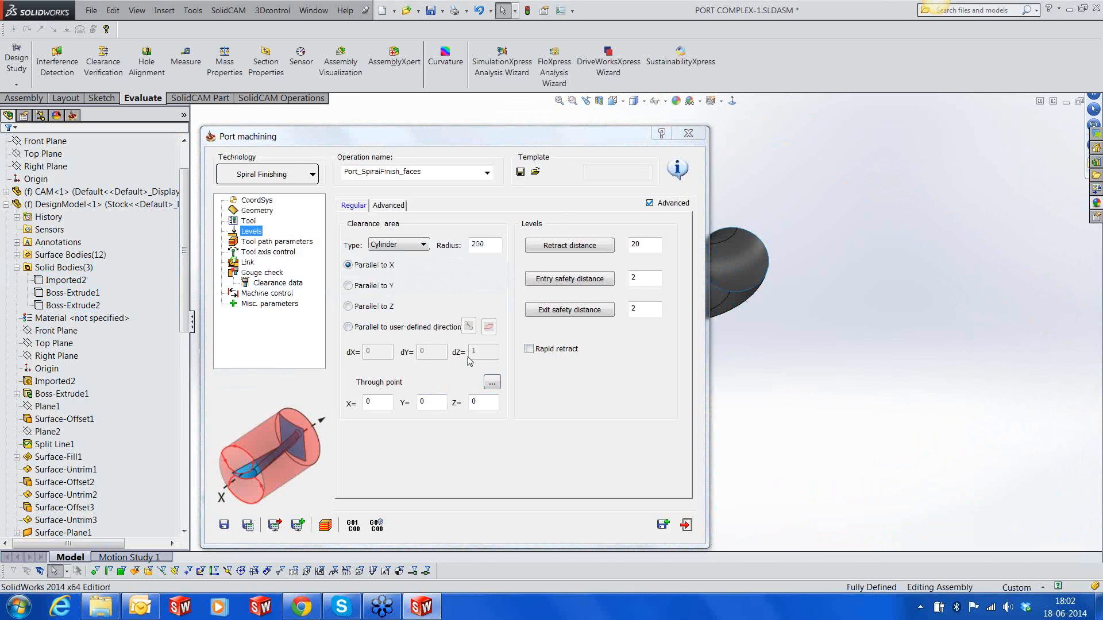
{"action": "left_click", "coordinate": [491, 383]}
{"action": "scroll", "coordinate": [664, 377], "scroll_direction": "down", "scroll_amount": 5}
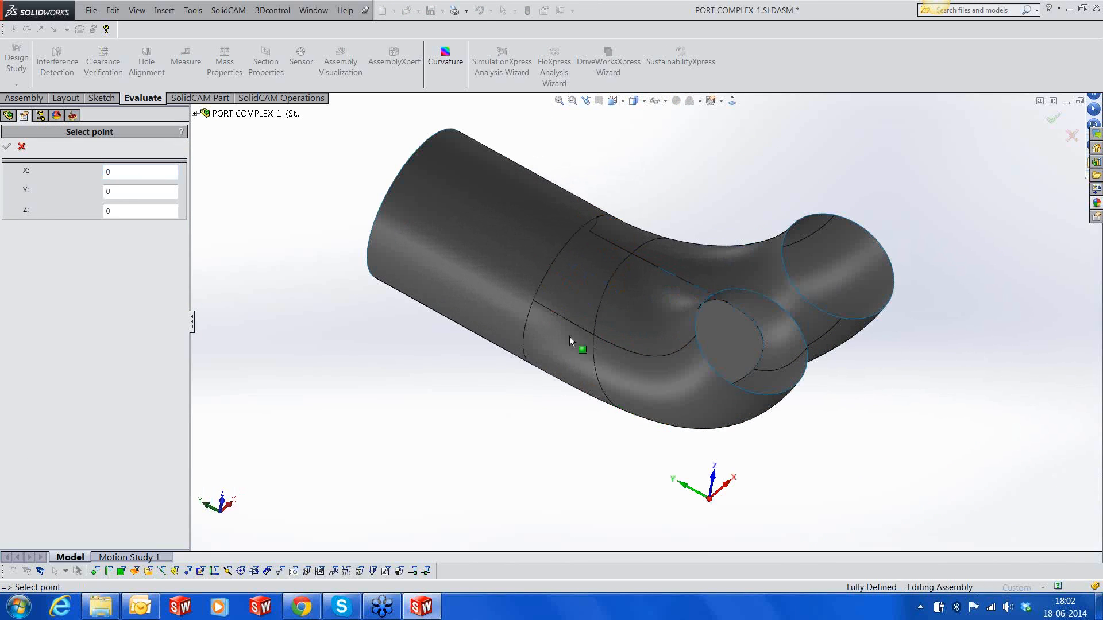
{"action": "left_click", "coordinate": [593, 337]}
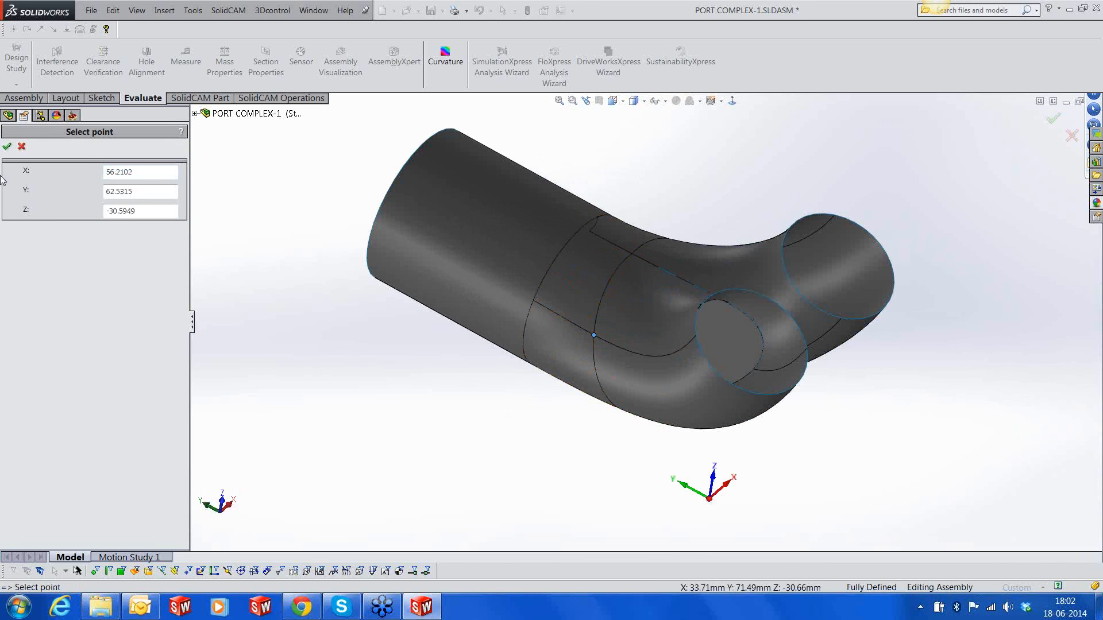
{"action": "left_click", "coordinate": [6, 147]}
Set the retract distance to 75 and both the entry and exit safety distances to 10
{"action": "left_click", "coordinate": [648, 246]}
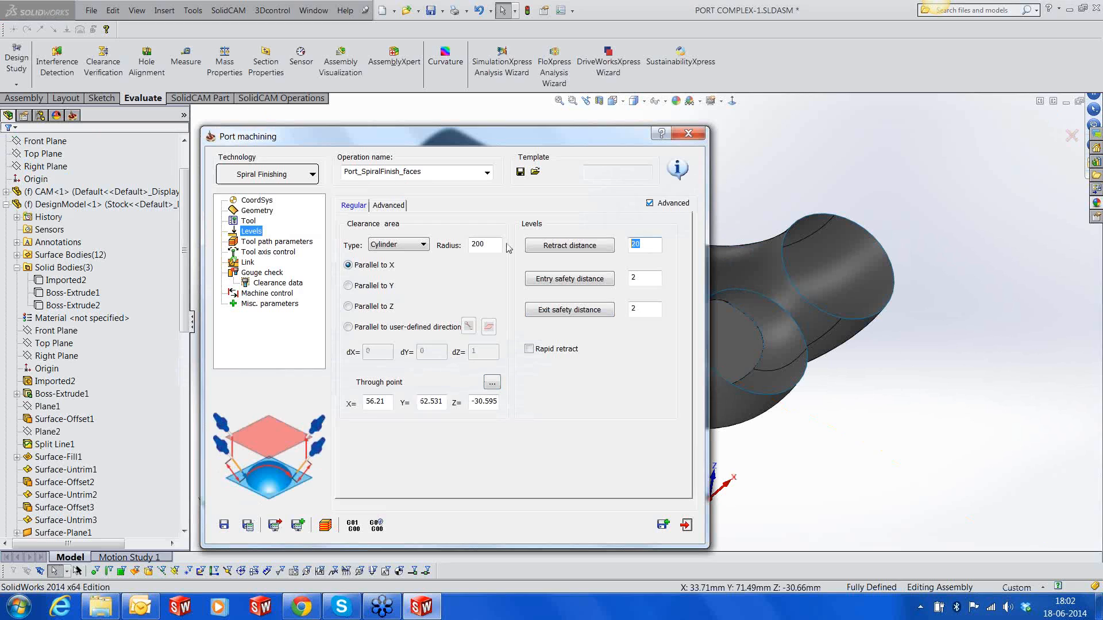
{"action": "type", "text": "75"}
{"action": "key", "text": "Tab"}
{"action": "type", "text": "40"}
{"action": "key", "text": "Tab"}
{"action": "key", "text": "shift+Tab"}
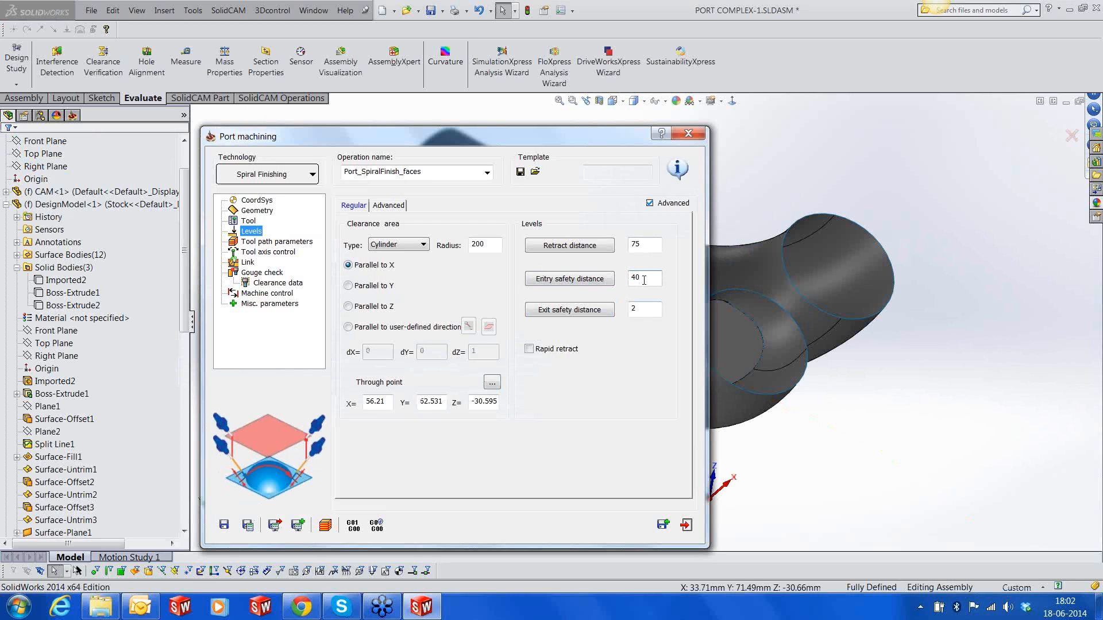
{"action": "type", "text": "10"}
{"action": "key", "text": "Tab"}
{"action": "type", "text": "10"}
Keep the maximum step over at 1 and set the sorting output type to Top, machining to Maximum from top
{"action": "left_click", "coordinate": [277, 241]}
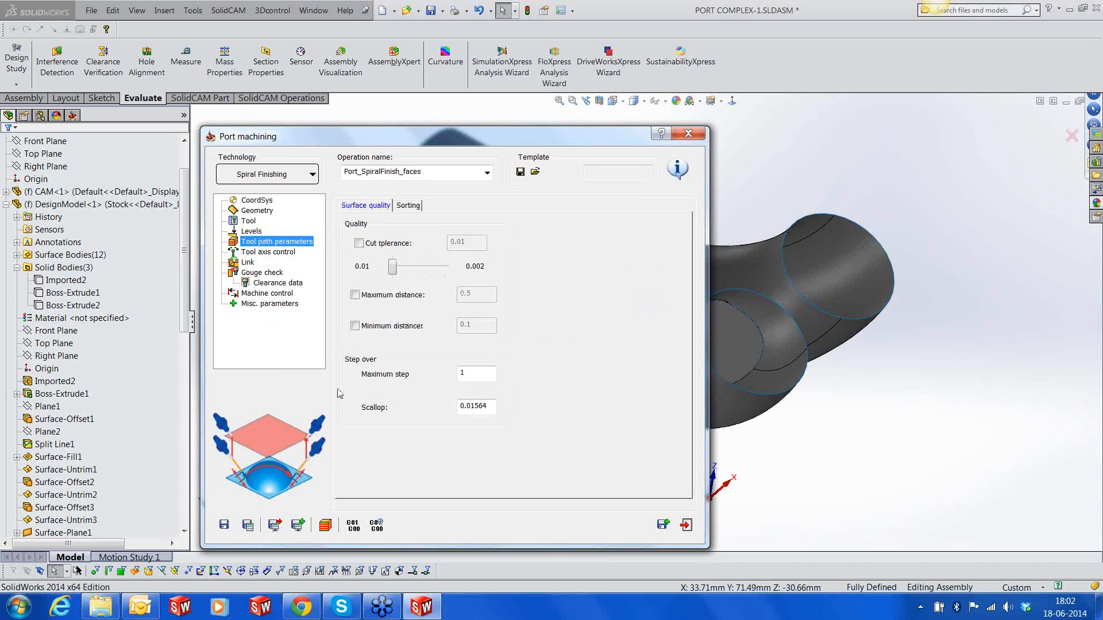
{"action": "left_click", "coordinate": [469, 374]}
{"action": "left_click_drag", "start_coordinate": [469, 376], "coordinate": [454, 376]}
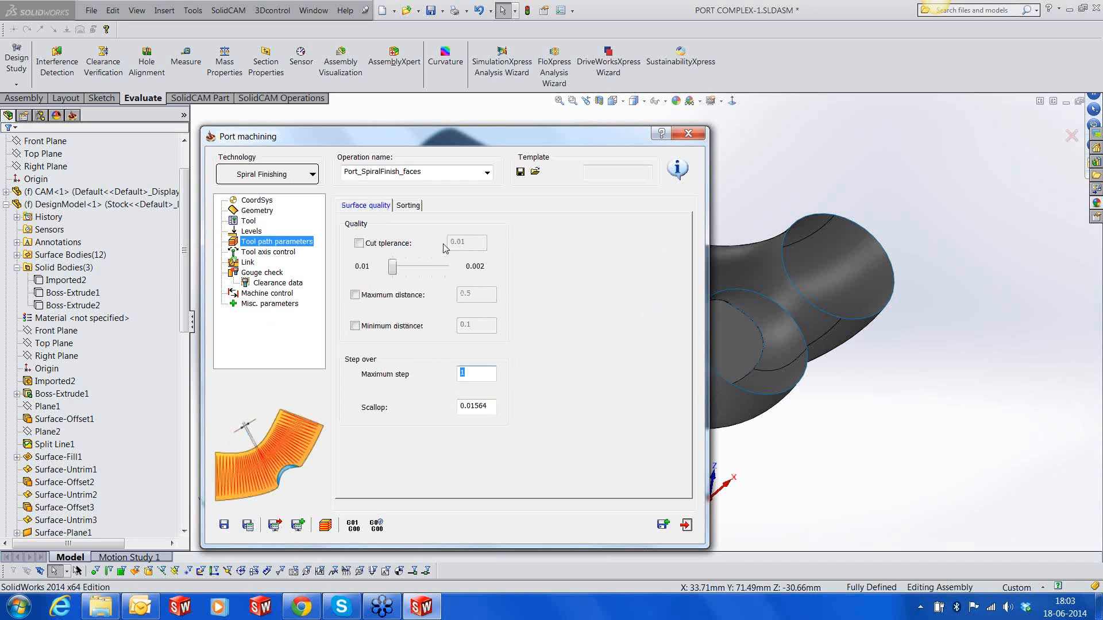
{"action": "left_click", "coordinate": [411, 207]}
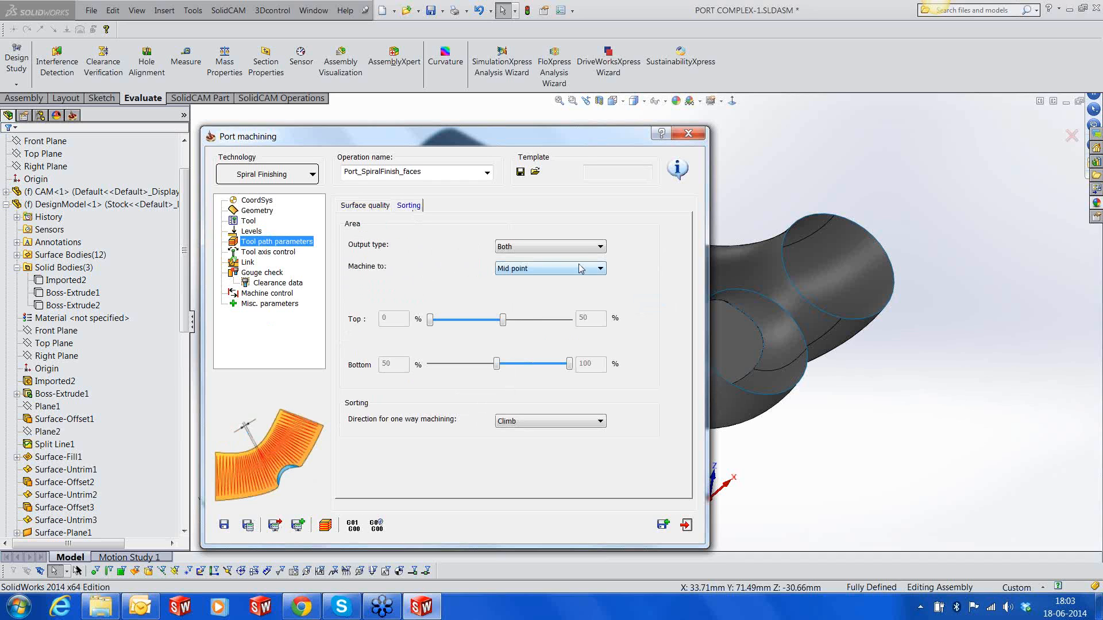
{"action": "left_click", "coordinate": [574, 247]}
{"action": "left_click", "coordinate": [555, 266]}
{"action": "left_click", "coordinate": [555, 268]}
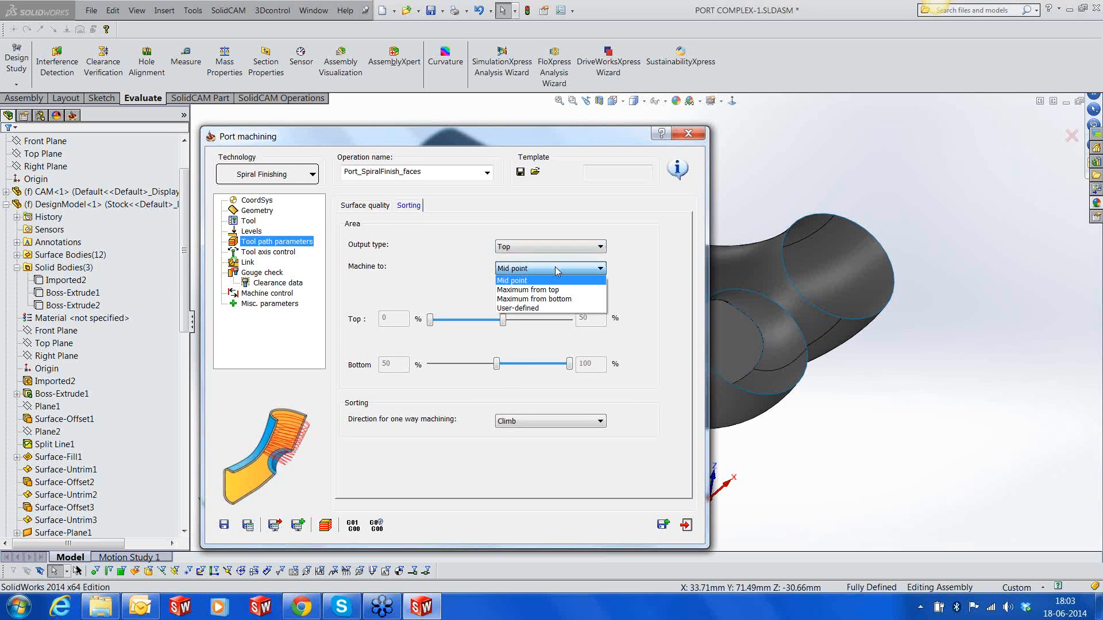
{"action": "left_click", "coordinate": [550, 290]}
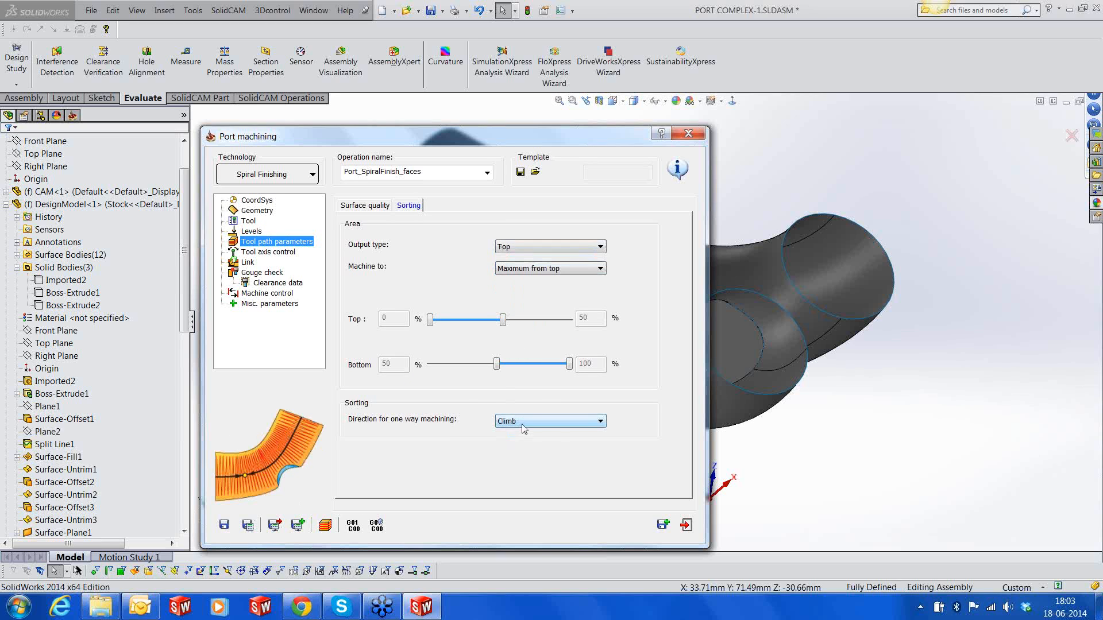
{"action": "left_click", "coordinate": [353, 206]}
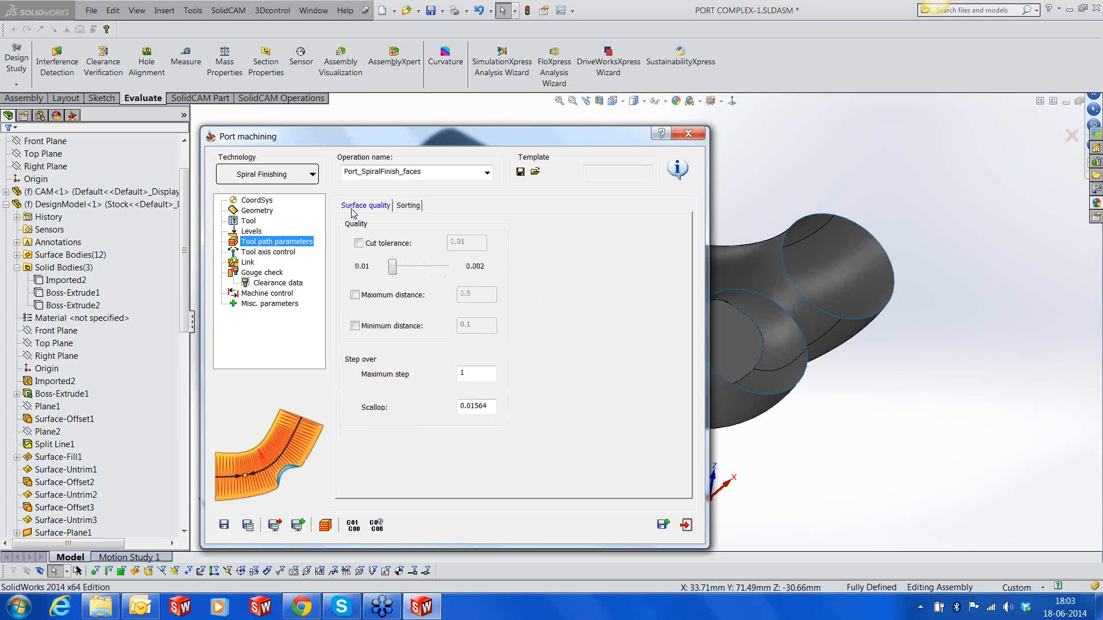
Go through the tool axis control and link settings and enable check surfaces for the gouge check
{"action": "left_click", "coordinate": [268, 252]}
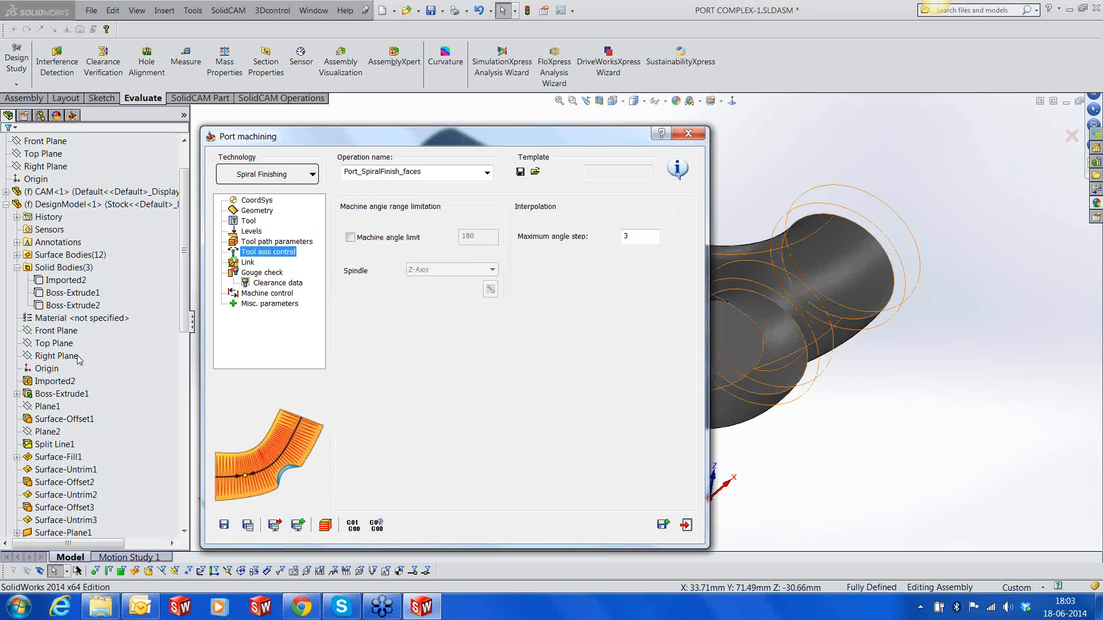
{"action": "left_click", "coordinate": [247, 264]}
{"action": "left_click", "coordinate": [249, 273]}
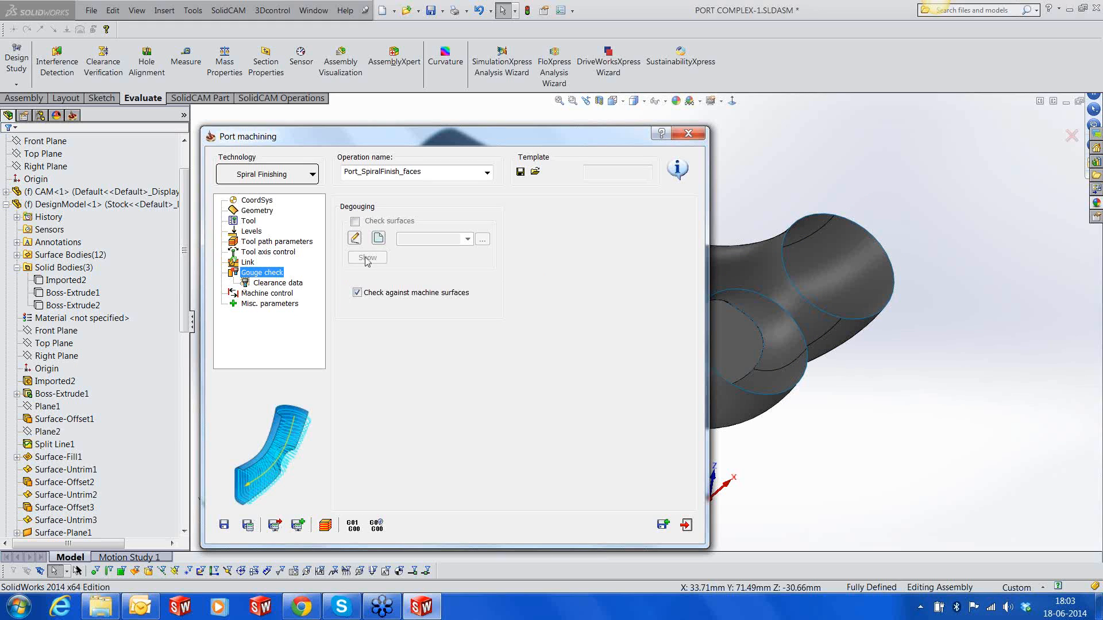
{"action": "left_click", "coordinate": [356, 221]}
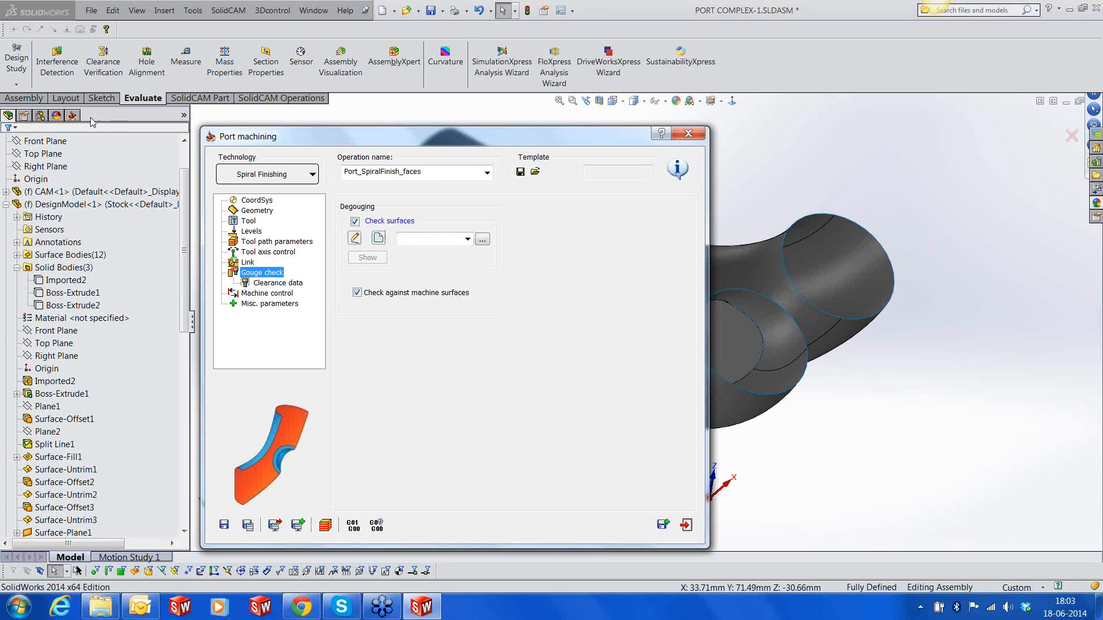
Check which geometries the Port_Rough_faces and Port_Rough_faces2 operations use and choose faces1 as the check surfaces
{"action": "left_click", "coordinate": [72, 115]}
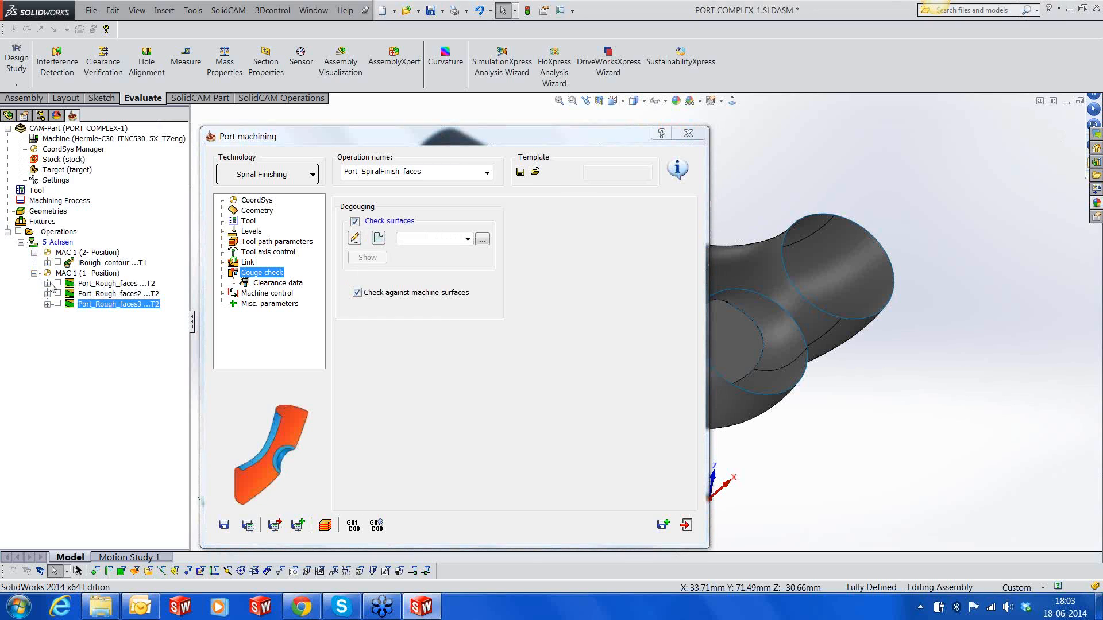
{"action": "left_click", "coordinate": [47, 284]}
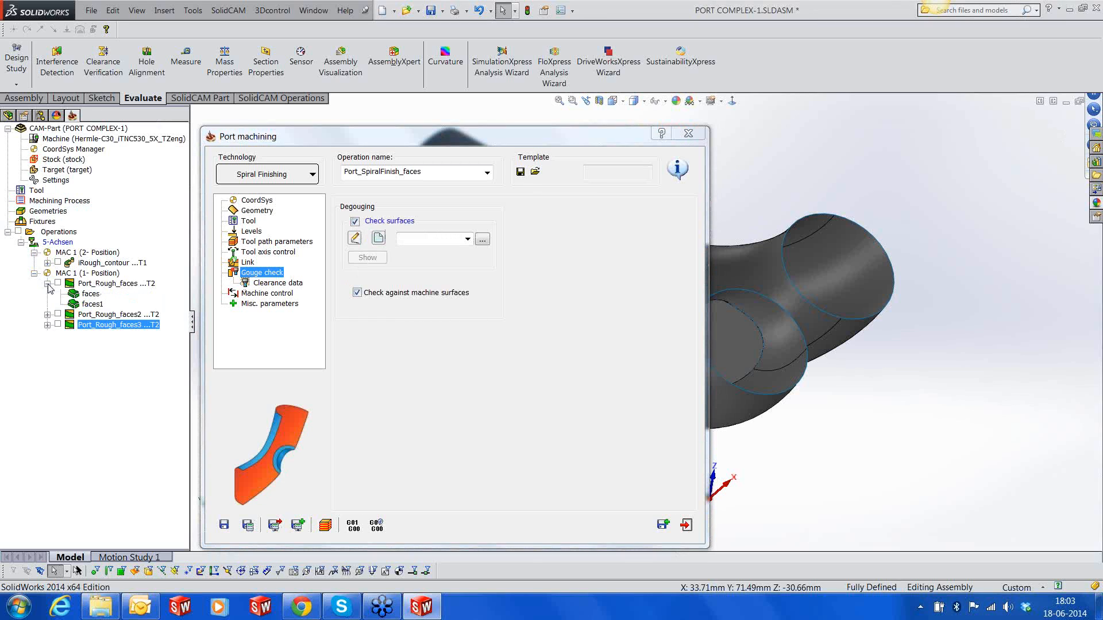
{"action": "left_click", "coordinate": [48, 315]}
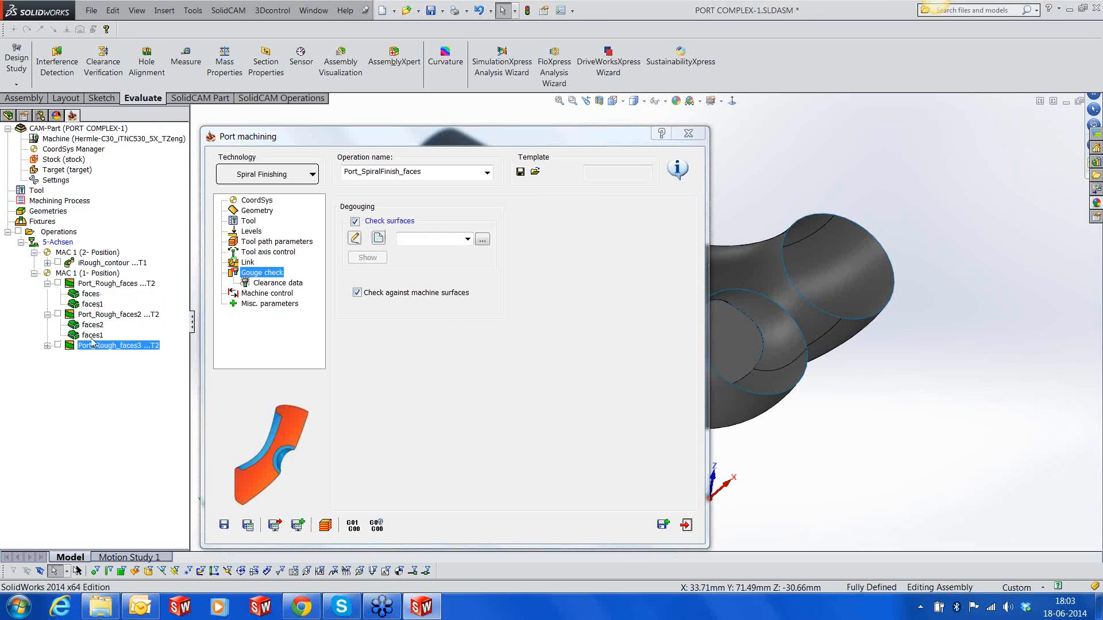
{"action": "left_click", "coordinate": [47, 315]}
{"action": "left_click", "coordinate": [47, 284]}
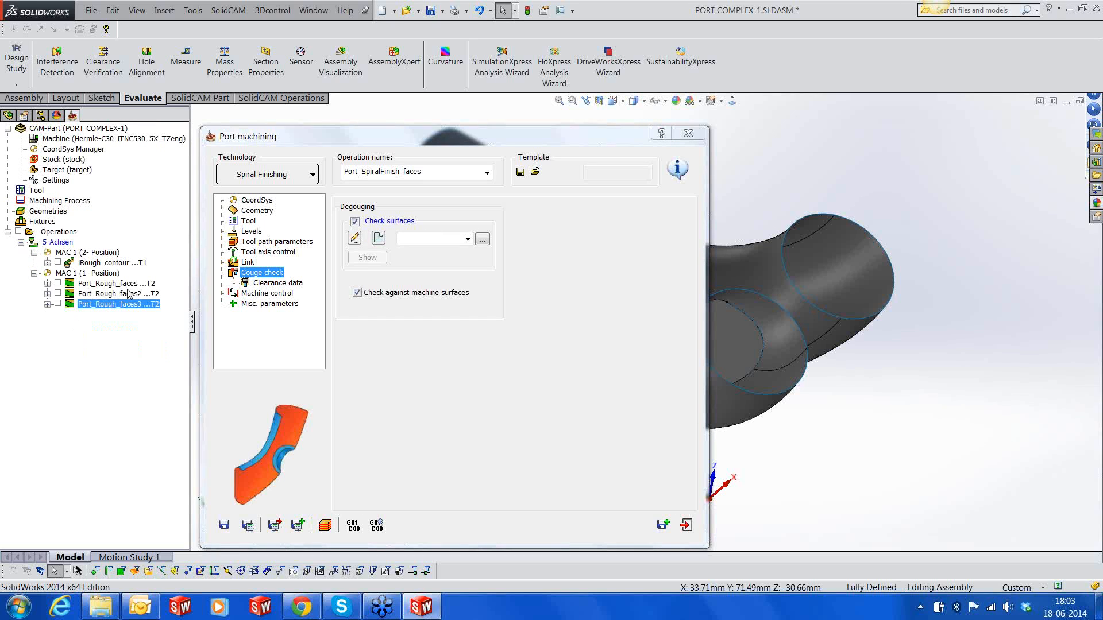
{"action": "left_click", "coordinate": [467, 239]}
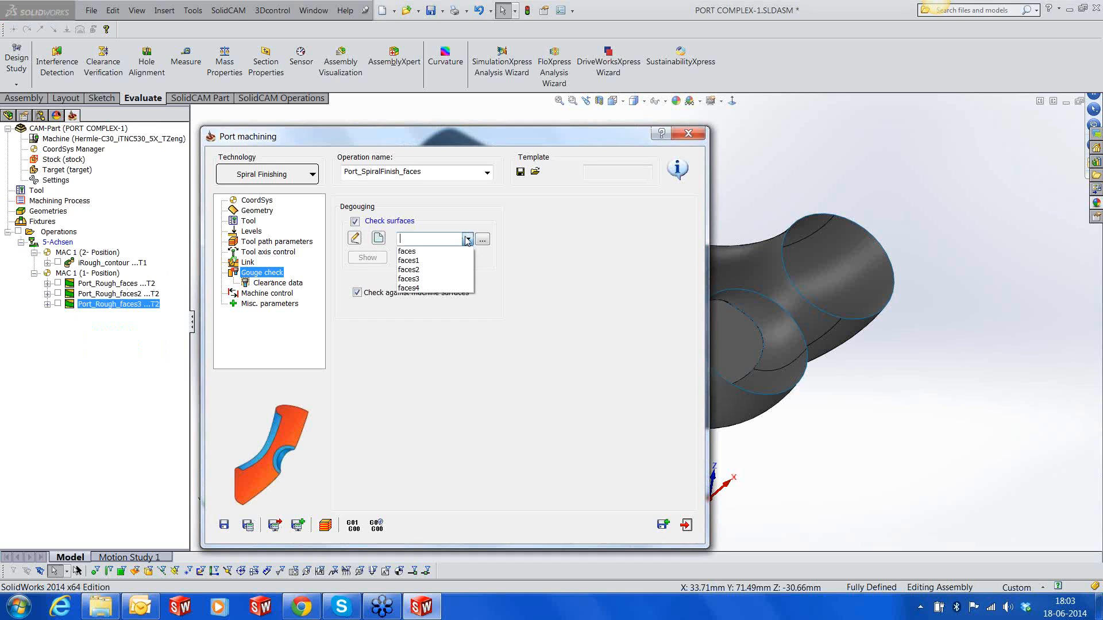
{"action": "left_click", "coordinate": [409, 260]}
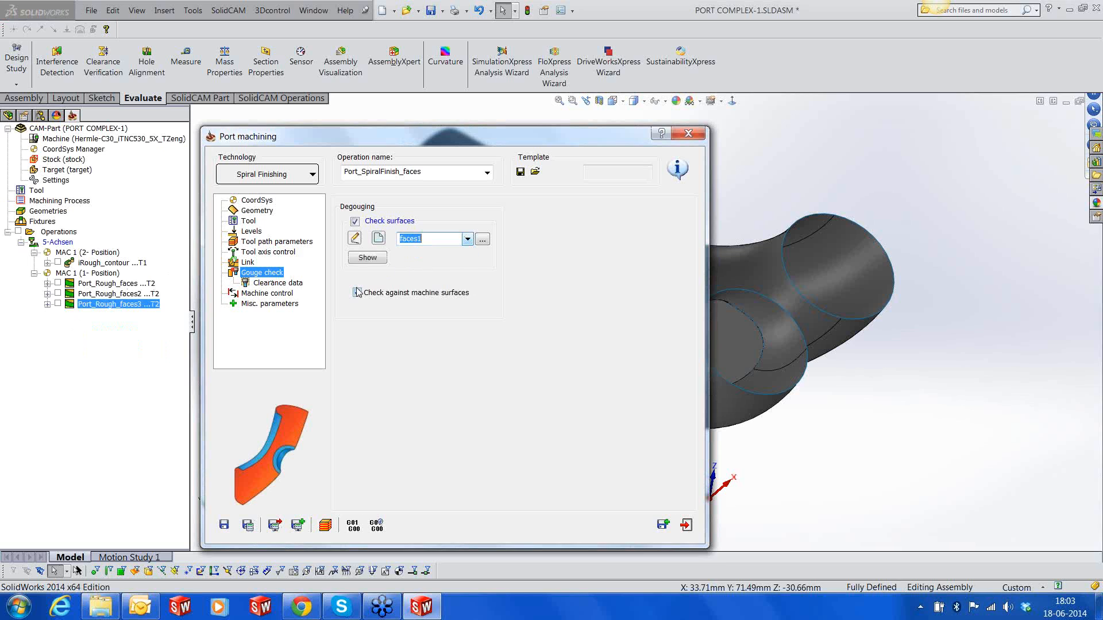
Check the clearance data and machine control settings, then save and calculate the Port_SpiralFinish_faces operation
{"action": "left_click", "coordinate": [292, 283]}
{"action": "left_click", "coordinate": [267, 294]}
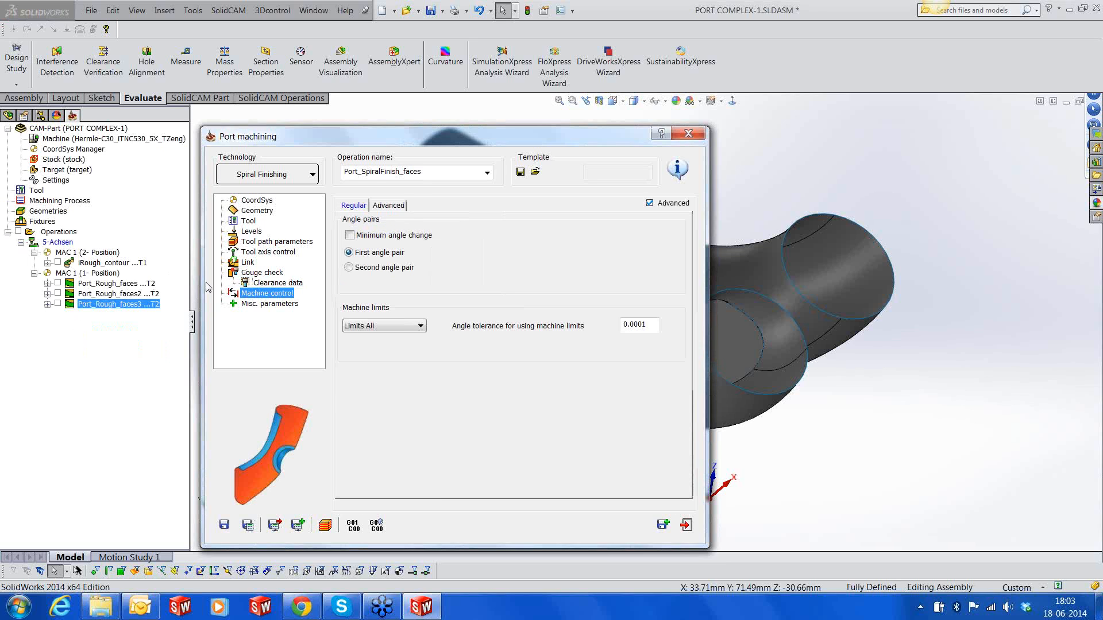
{"action": "left_click", "coordinate": [246, 530]}
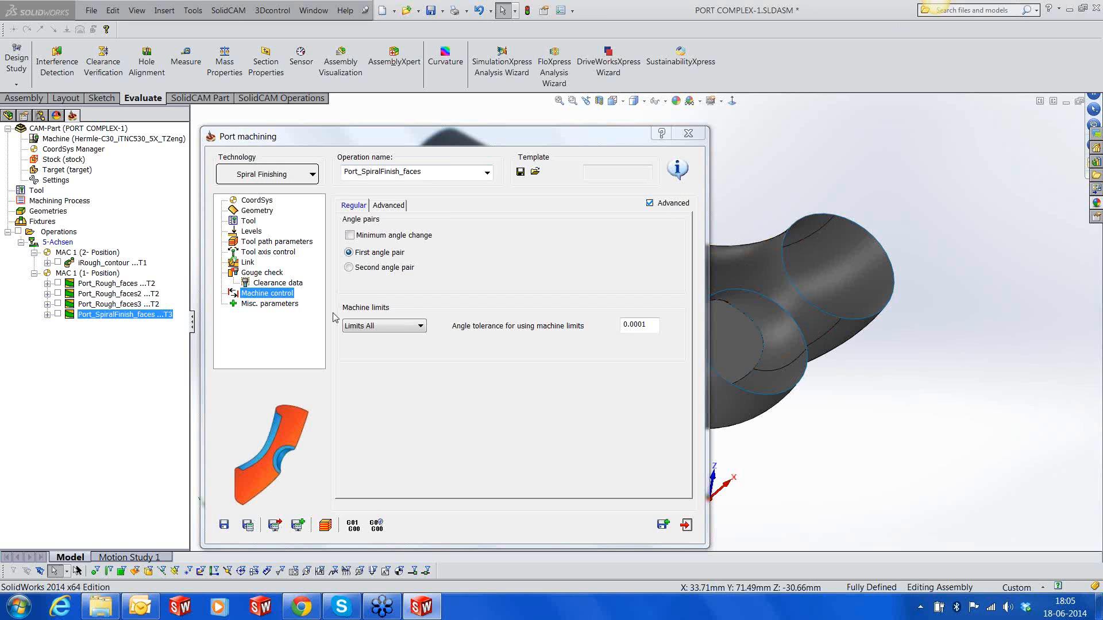
Simulate the spiral finishing toolpath on the CAD model, inspect it from several angles and close the simulation and the operation
{"action": "left_click", "coordinate": [325, 524]}
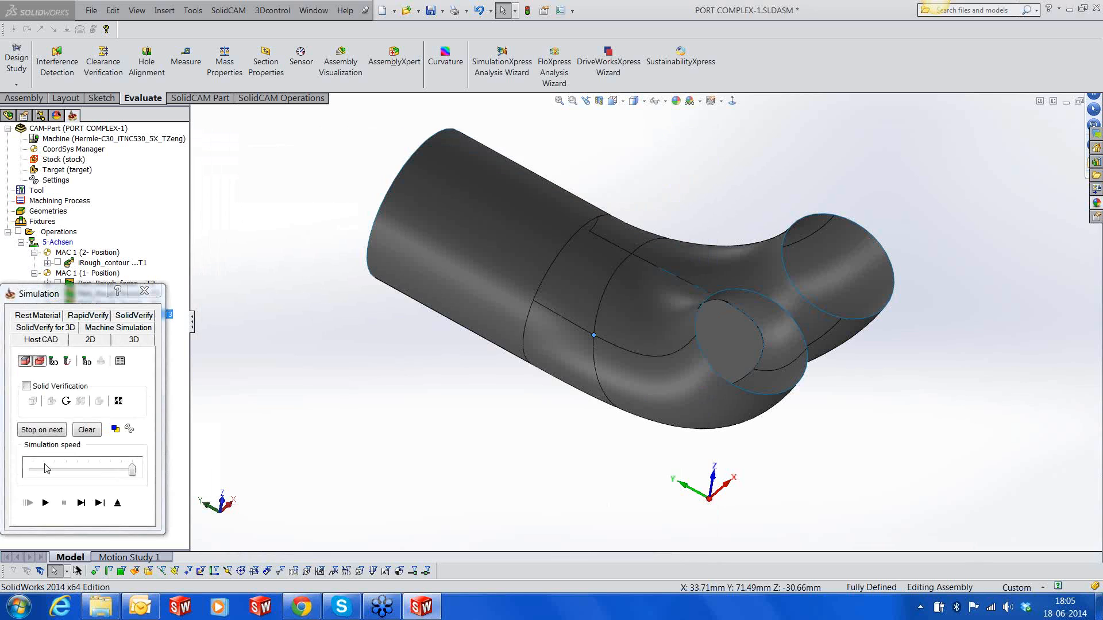
{"action": "left_click", "coordinate": [46, 503]}
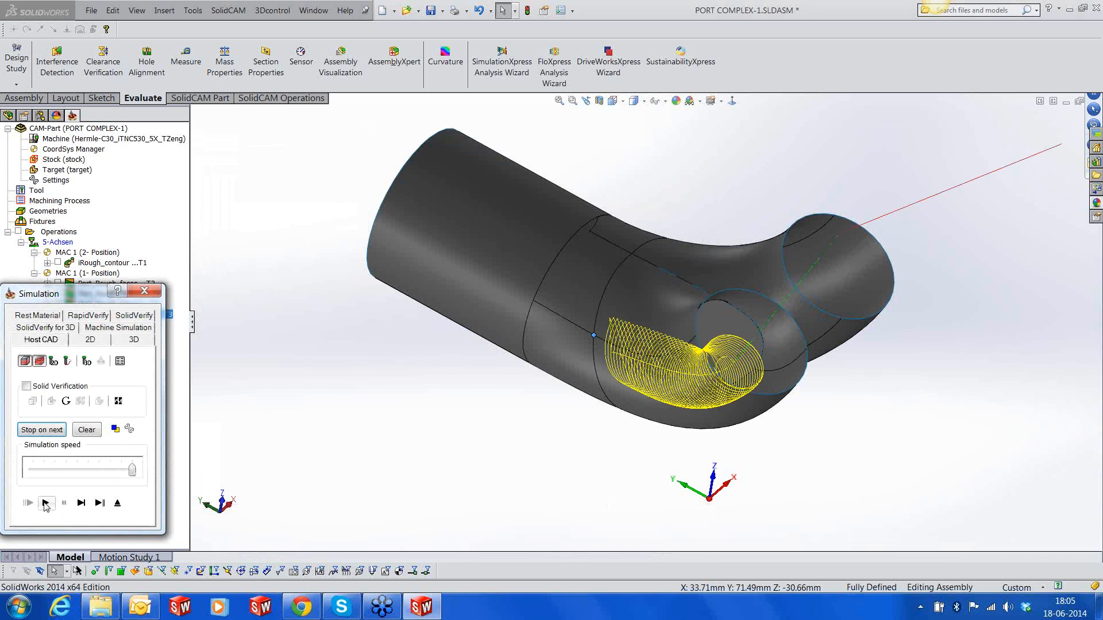
{"action": "mouse_move", "coordinate": [623, 450]}
{"action": "middle_mouse_down"}
{"action": "mouse_move", "coordinate": [650, 387]}
{"action": "mouse_move", "coordinate": [643, 438]}
{"action": "mouse_move", "coordinate": [671, 442]}
{"action": "middle_mouse_up"}
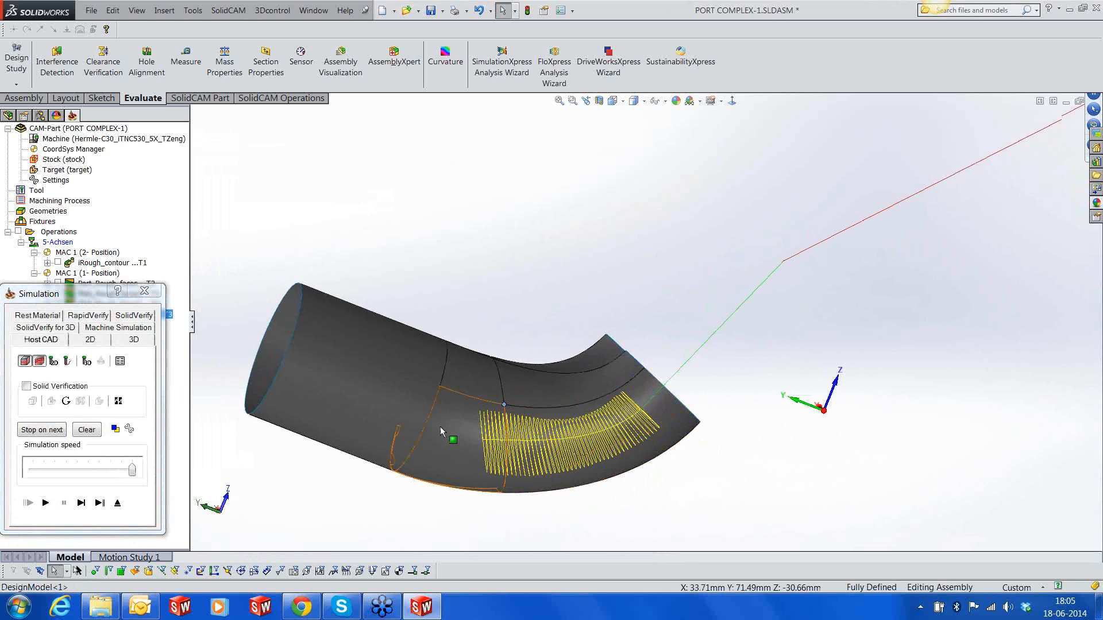
{"action": "middle_click_drag", "start_coordinate": [595, 446], "coordinate": [534, 477]}
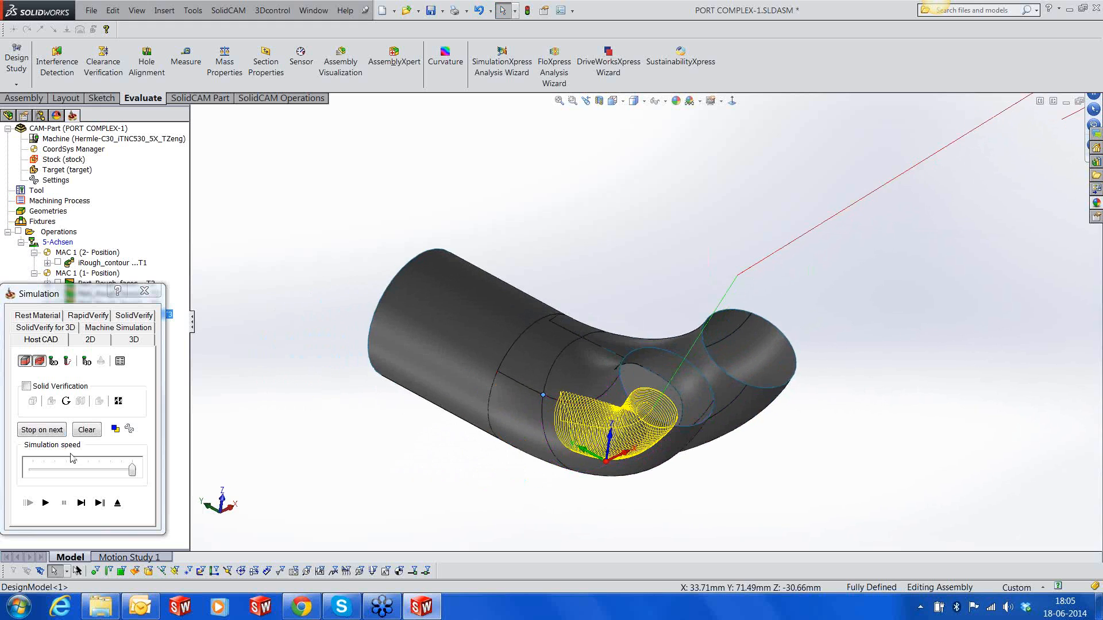
{"action": "left_click", "coordinate": [117, 503]}
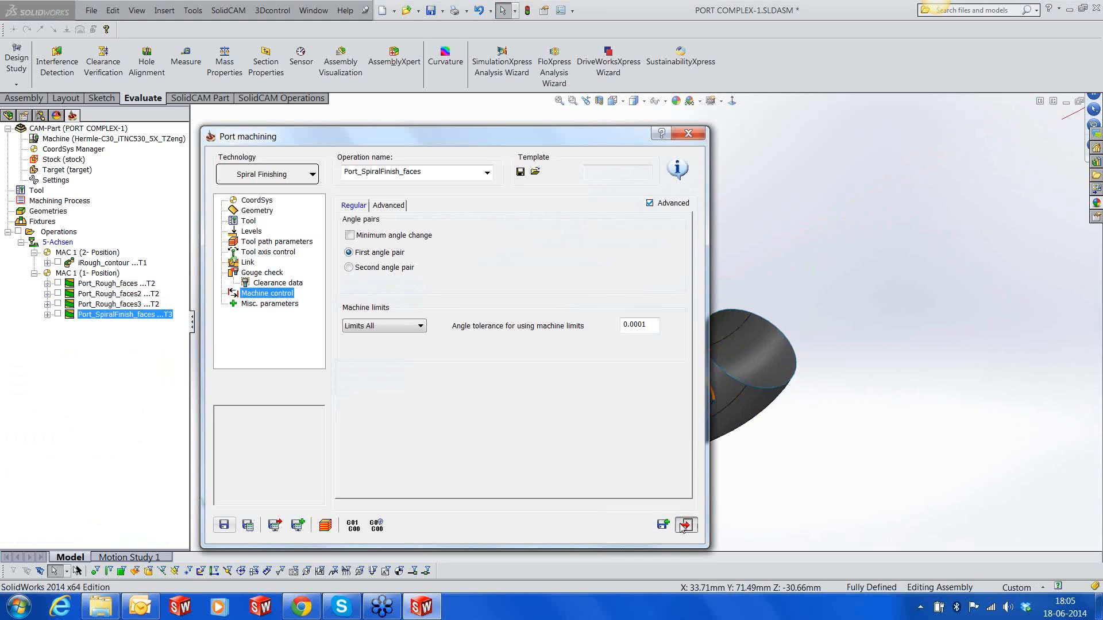
{"action": "left_click", "coordinate": [680, 524]}
{"action": "scroll", "coordinate": [733, 382], "scroll_direction": "up", "scroll_amount": 2}
{"action": "middle_click_drag", "start_coordinate": [726, 371], "coordinate": [745, 320]}
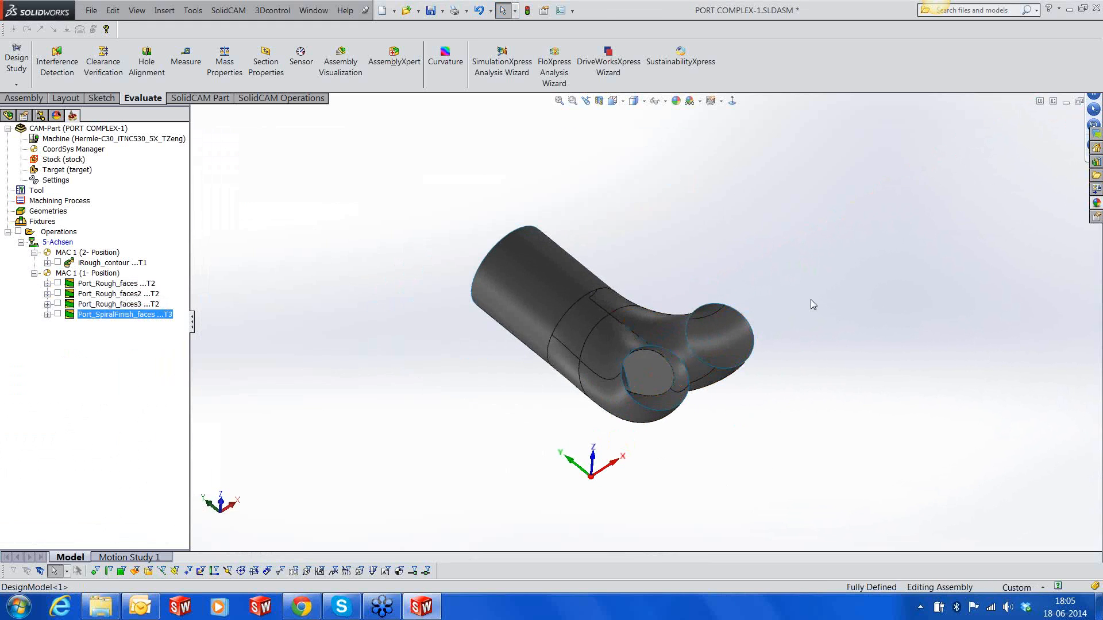
Duplicate the Port_SpiralFinish_faces operation directly after the original and open the copy for editing
{"action": "right_click", "coordinate": [109, 314]}
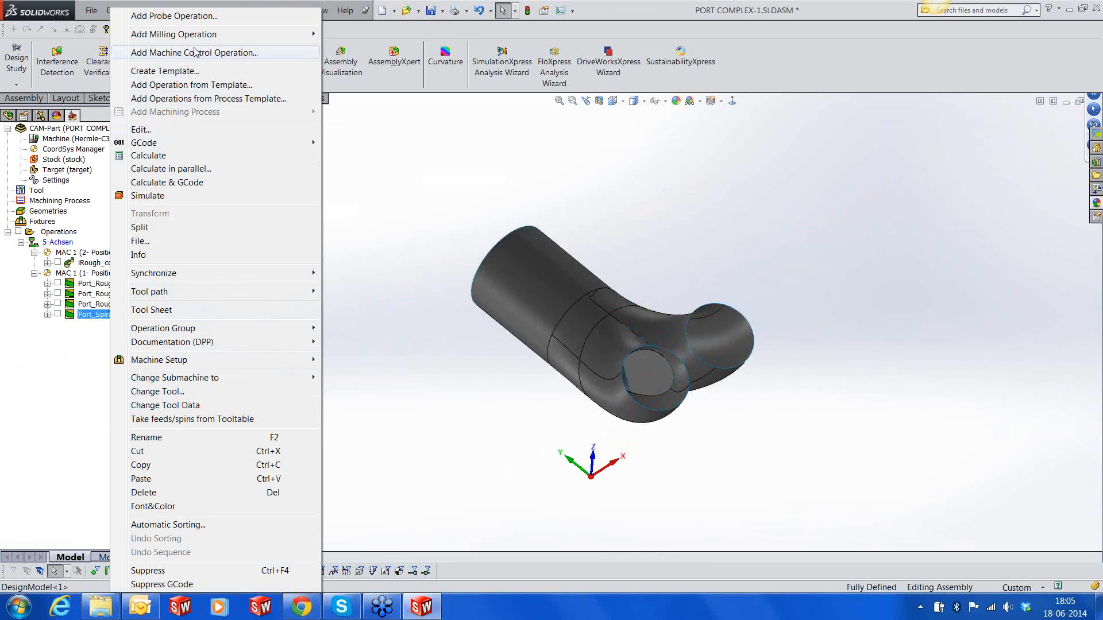
{"action": "left_click", "coordinate": [626, 221]}
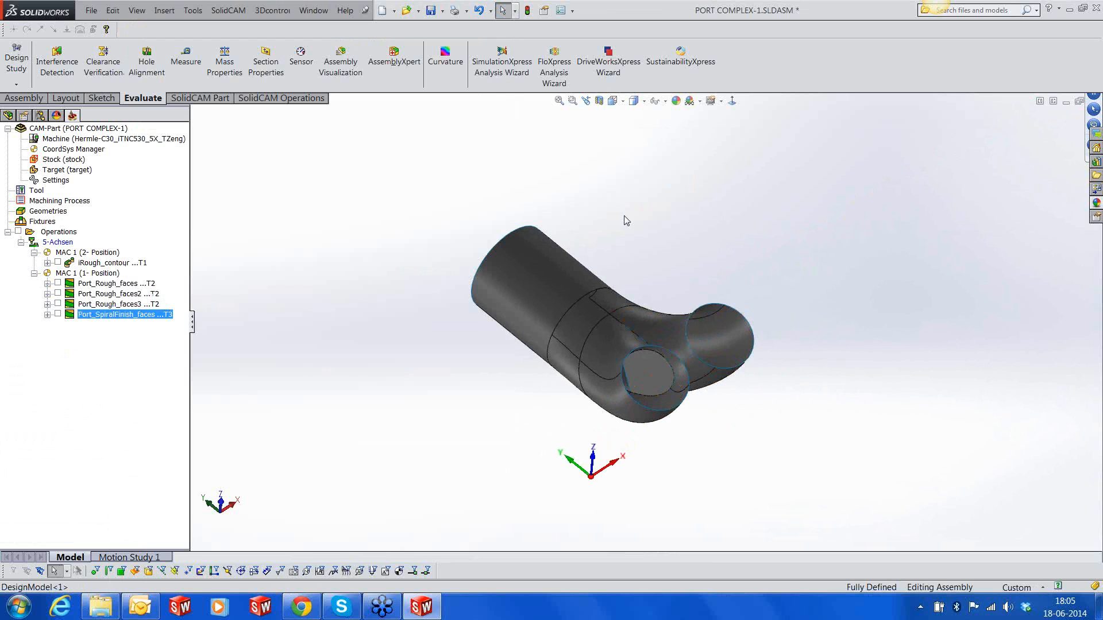
{"action": "right_click", "coordinate": [153, 317]}
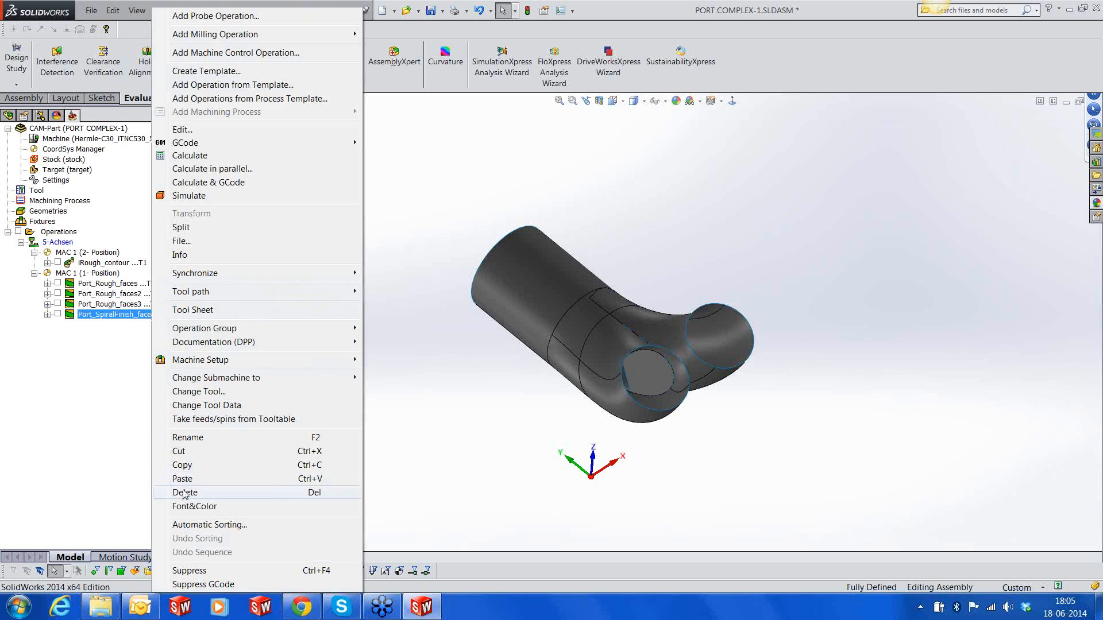
{"action": "left_click", "coordinate": [184, 465]}
{"action": "right_click", "coordinate": [140, 316]}
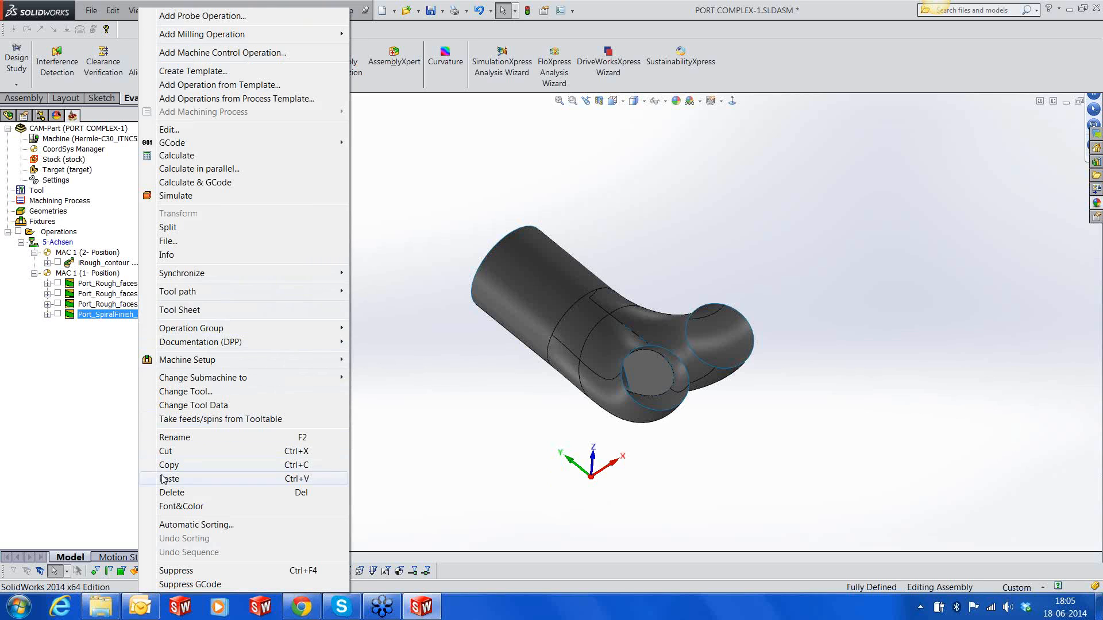
{"action": "left_click", "coordinate": [162, 478]}
{"action": "right_click", "coordinate": [143, 327]}
{"action": "left_click", "coordinate": [192, 132]}
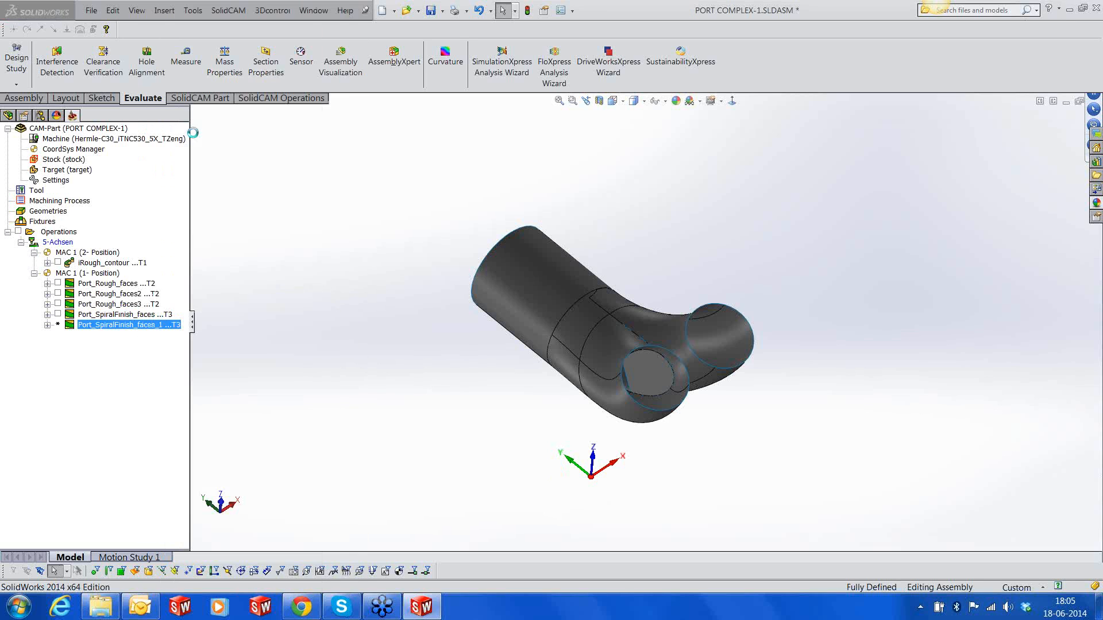
Change the copied operation's technology to Plunge Finishing and choose faces2 as the machining surfaces
{"action": "left_click", "coordinate": [290, 175]}
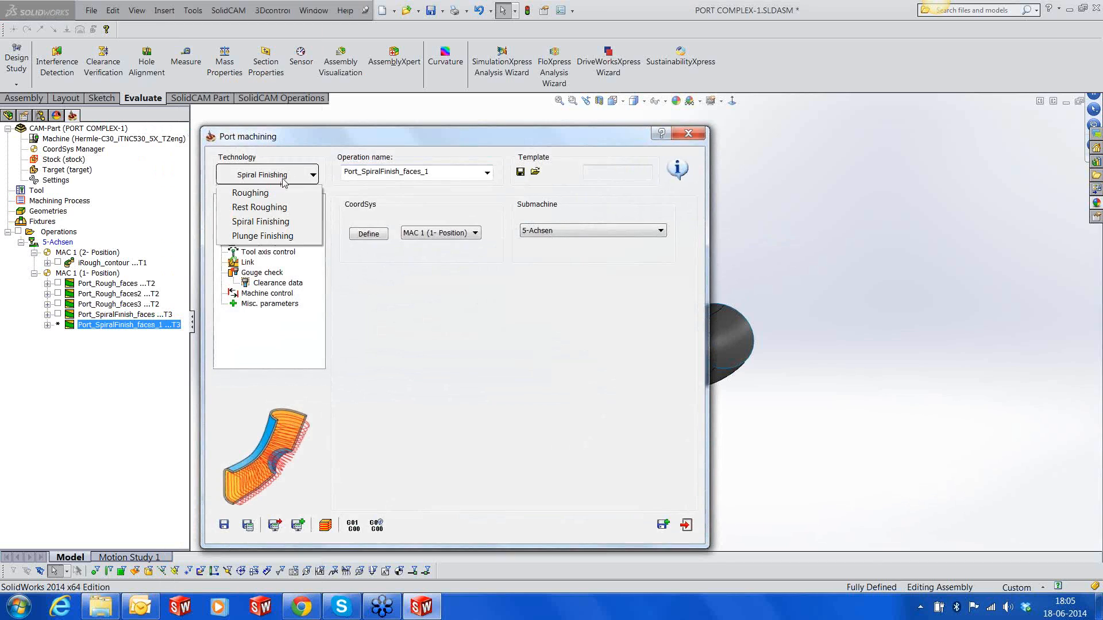
{"action": "left_click", "coordinate": [265, 237]}
{"action": "left_click", "coordinate": [264, 212]}
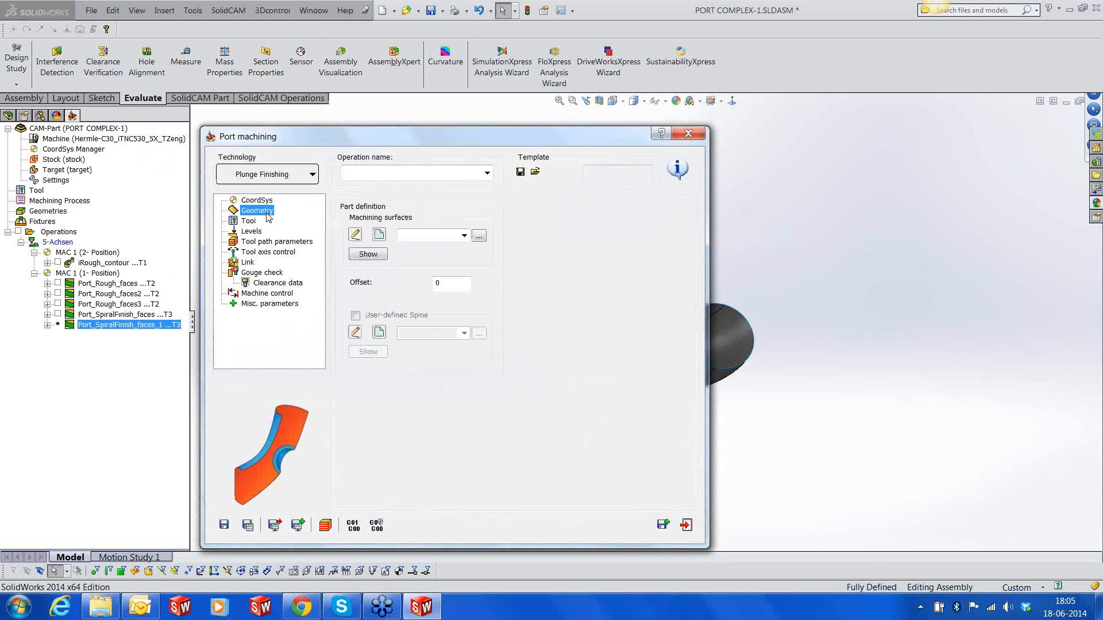
{"action": "left_click", "coordinate": [463, 236]}
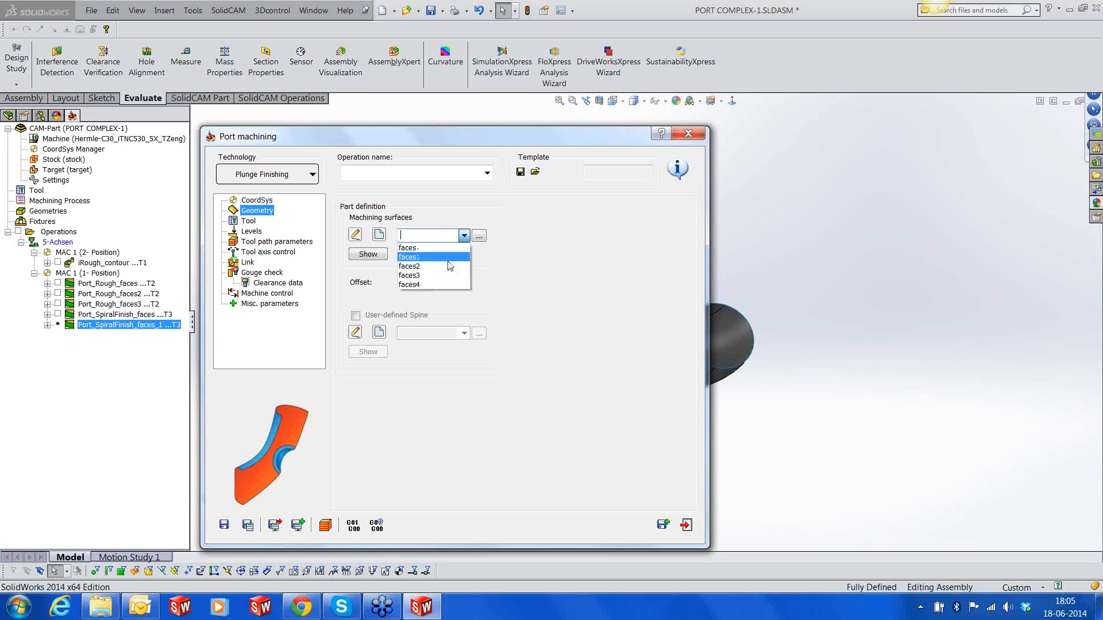
{"action": "left_click", "coordinate": [448, 267]}
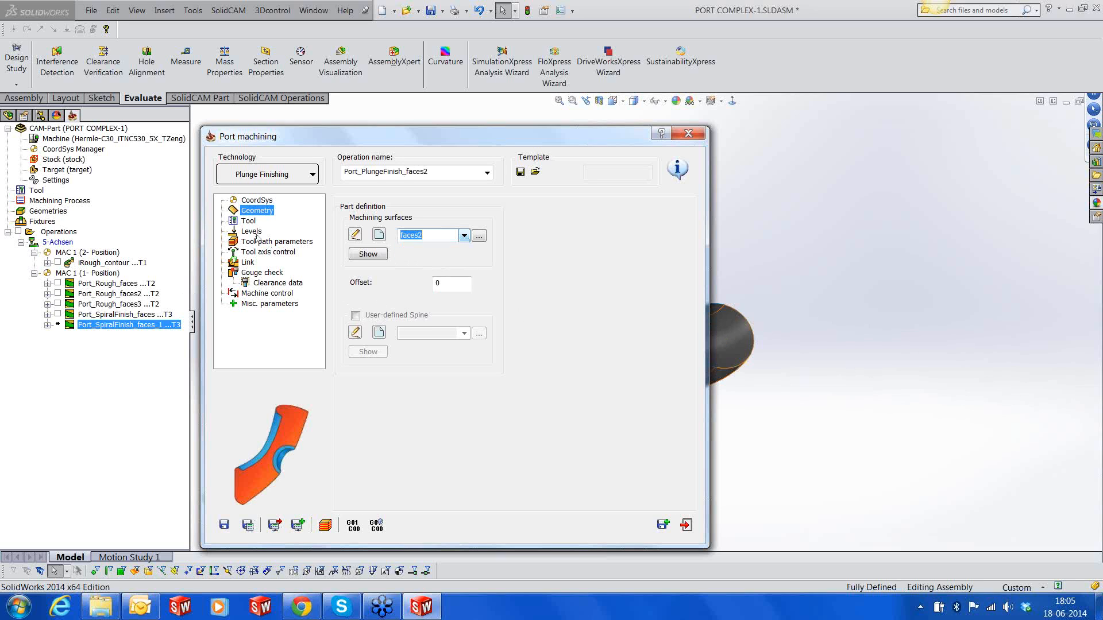
Check the plunge finishing operation's tool, levels, maximum step over, sorting, tool axis control and link settings
{"action": "left_click", "coordinate": [250, 223]}
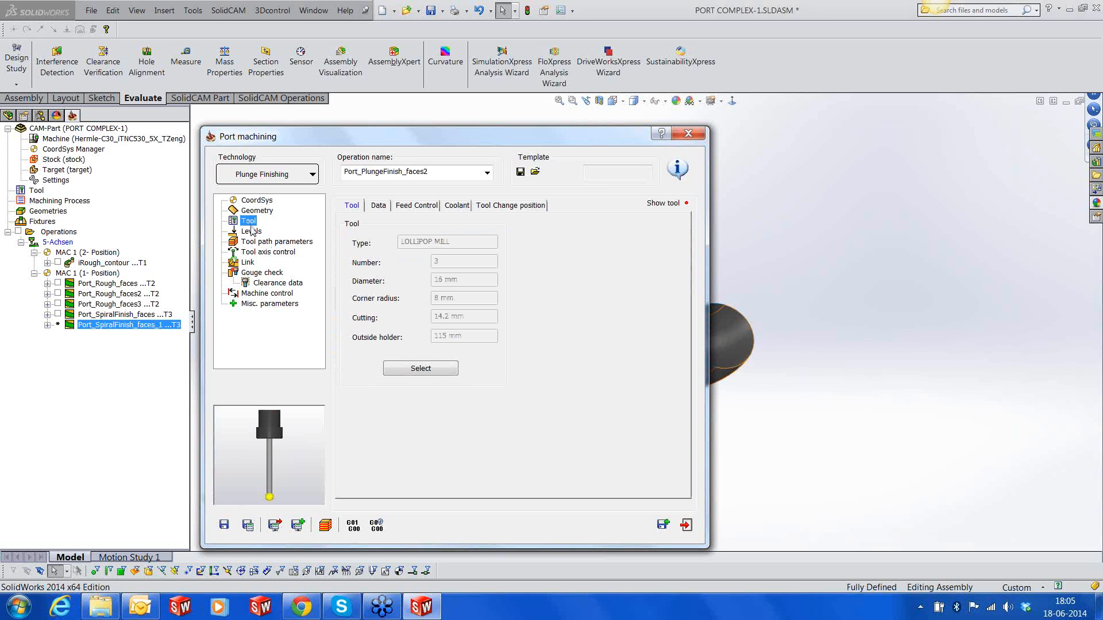
{"action": "left_click", "coordinate": [251, 232]}
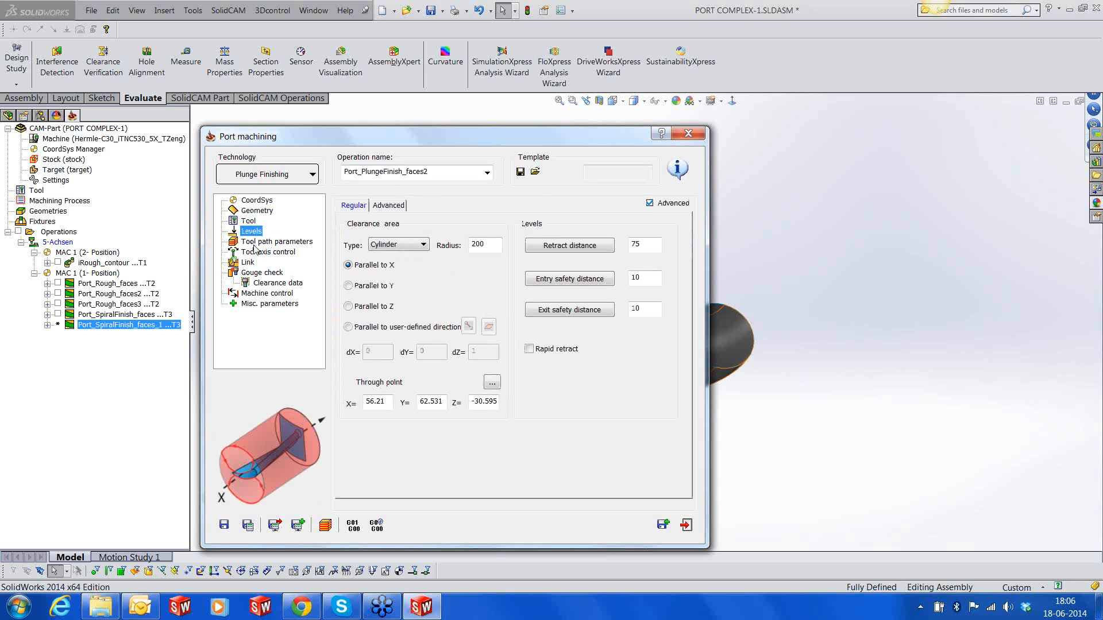
{"action": "left_click", "coordinate": [254, 242]}
{"action": "double_click", "coordinate": [476, 374]}
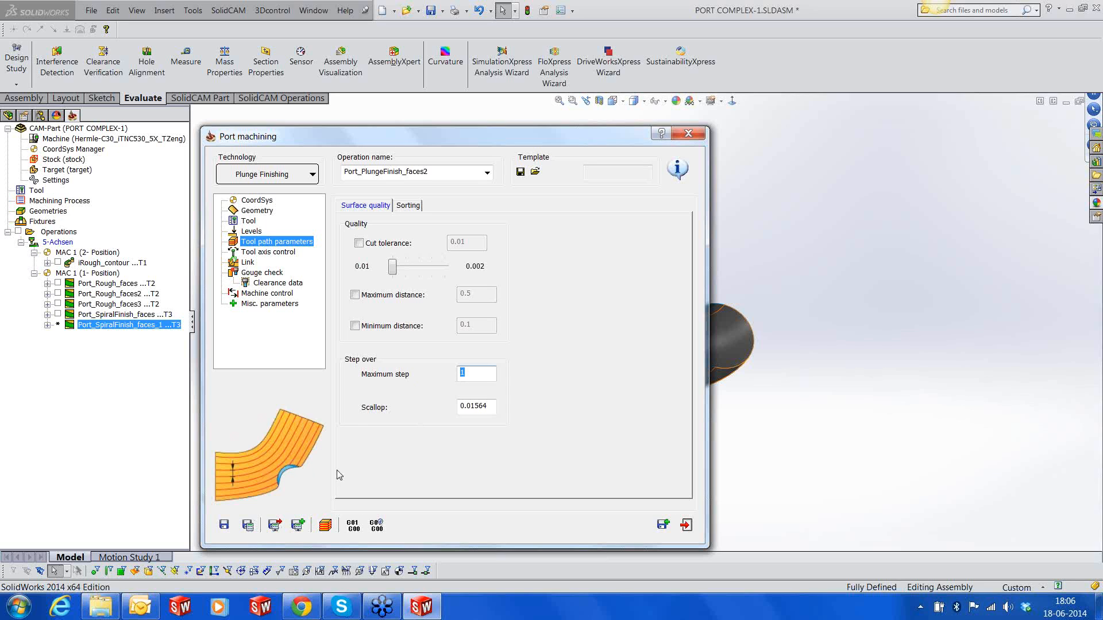
{"action": "left_click", "coordinate": [419, 208]}
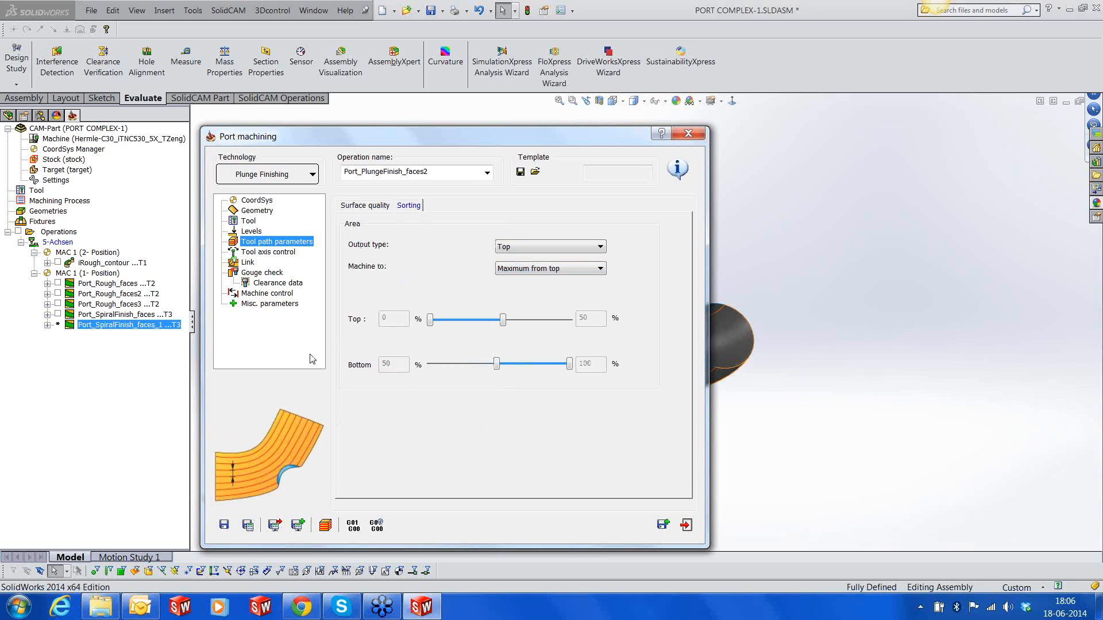
{"action": "left_click", "coordinate": [268, 253]}
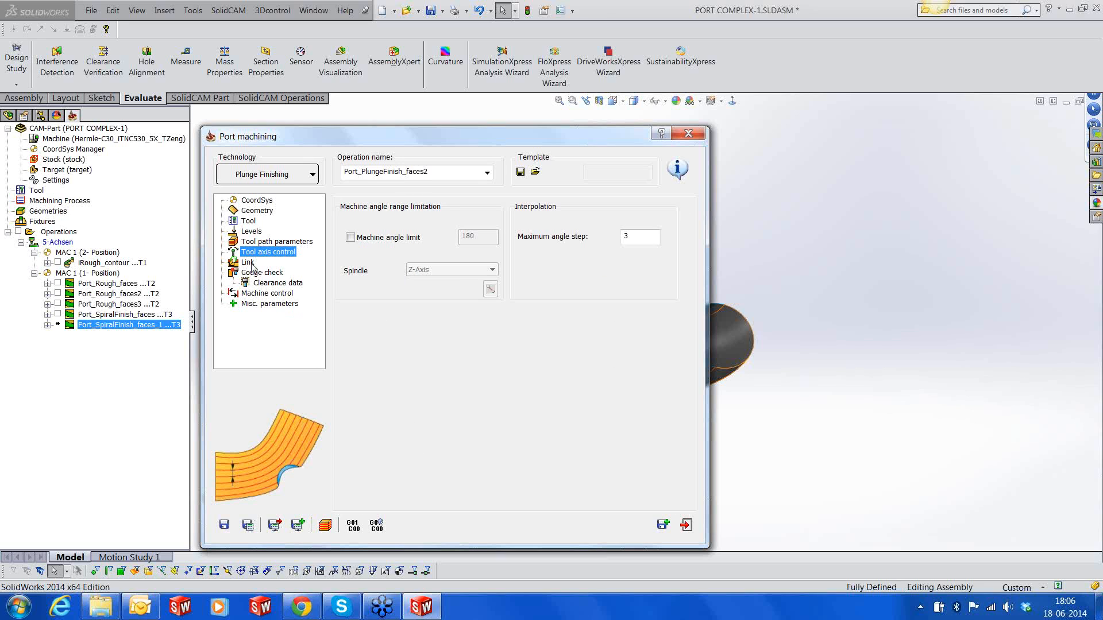
{"action": "left_click", "coordinate": [250, 263]}
Choose faces1 as the gouge check surfaces for the plunge finishing operation and save it
{"action": "left_click", "coordinate": [254, 274]}
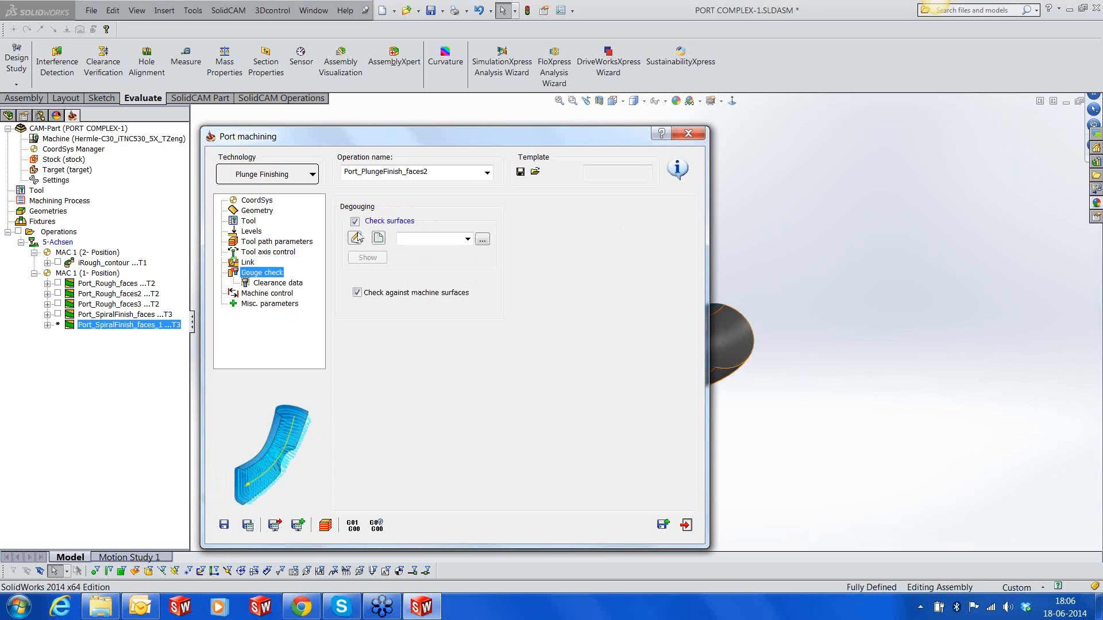
{"action": "left_click", "coordinate": [467, 240]}
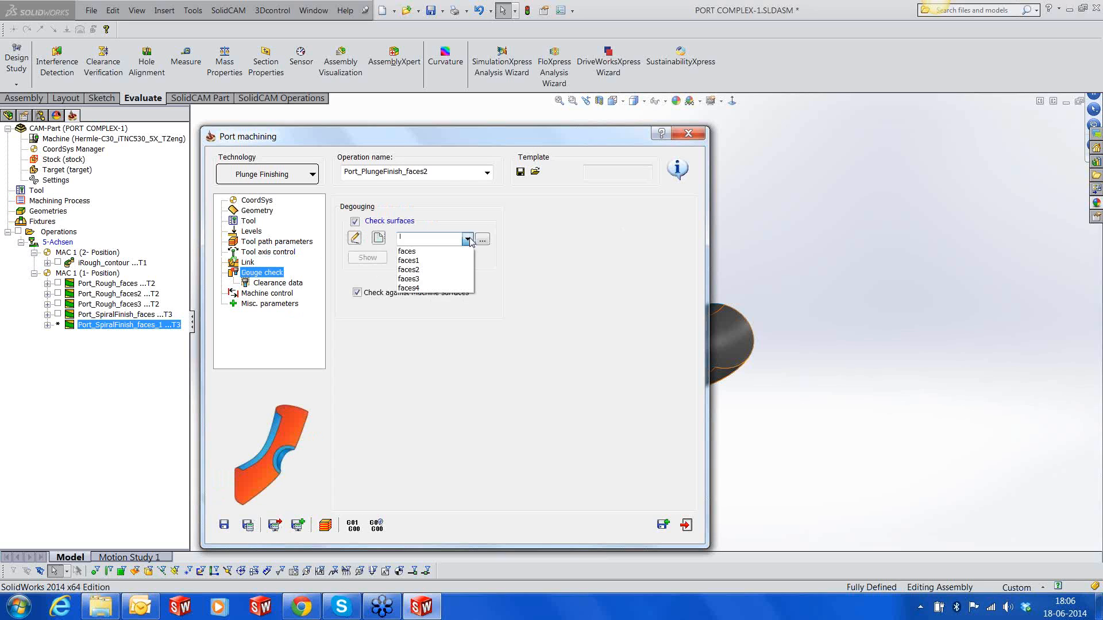
{"action": "left_click", "coordinate": [428, 261]}
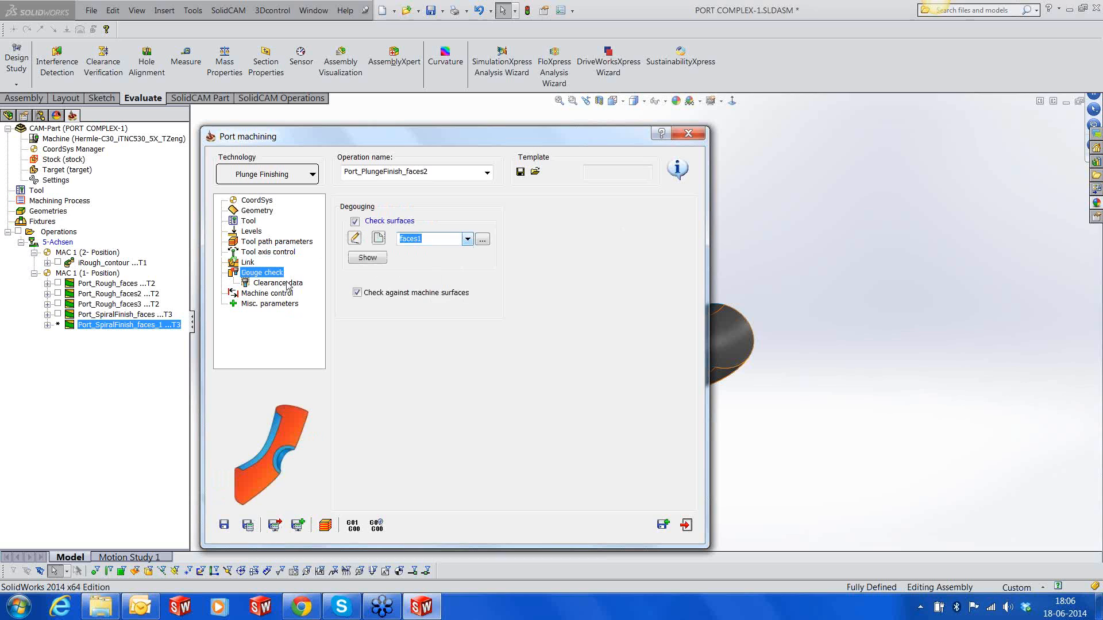
{"action": "left_click", "coordinate": [223, 524]}
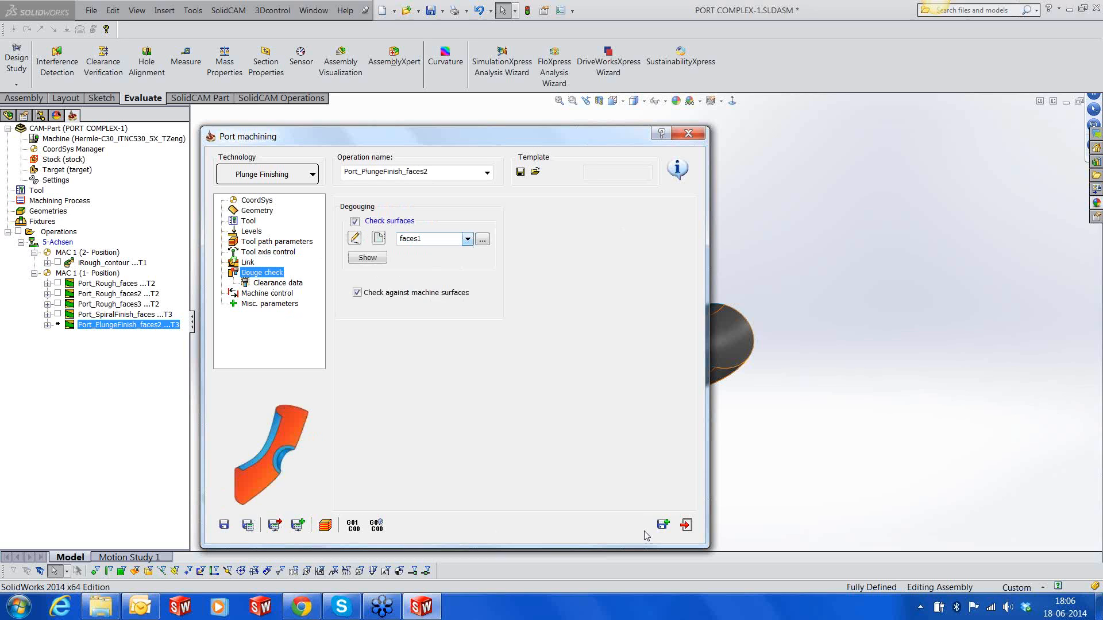
Close the operation settings and calculate the Port_PlungeFinish_faces2 toolpath
{"action": "left_click", "coordinate": [686, 524]}
{"action": "right_click", "coordinate": [166, 330]}
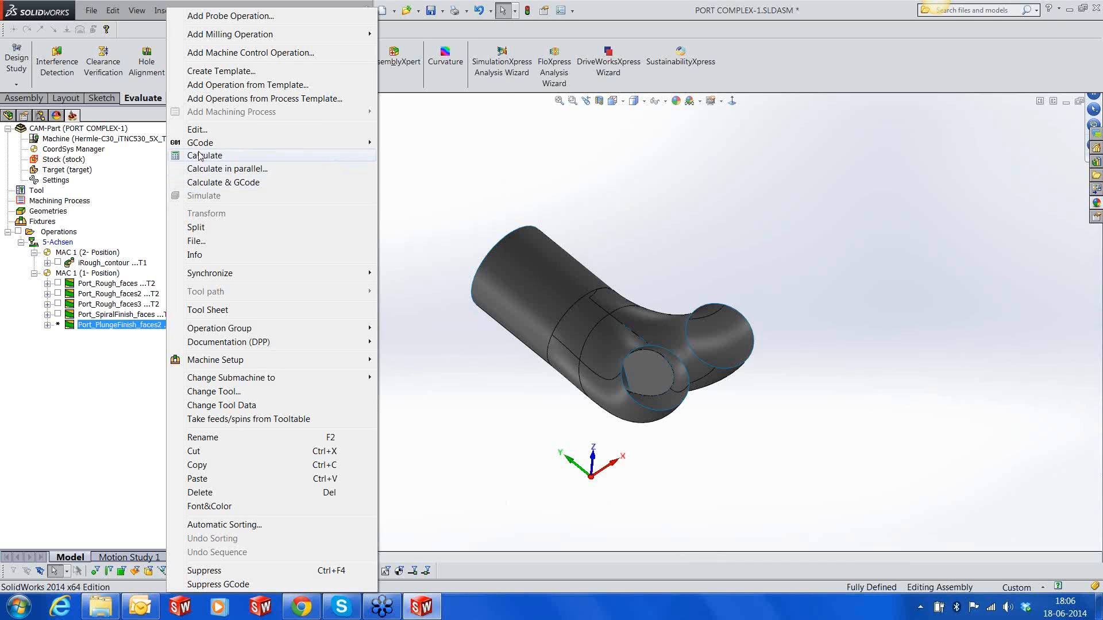
{"action": "left_click", "coordinate": [202, 153]}
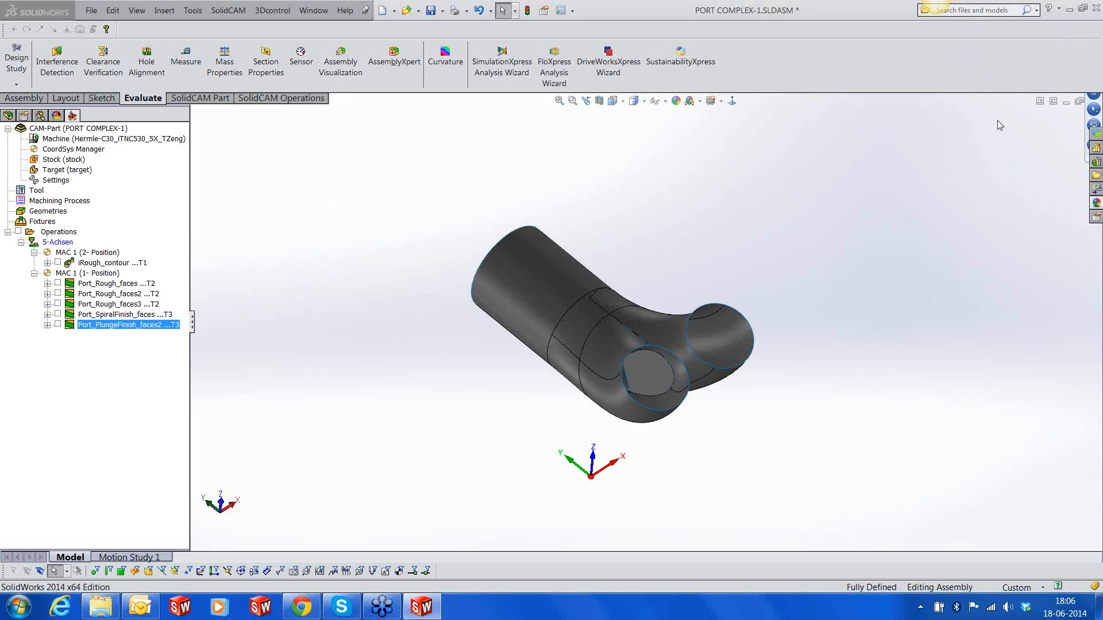
Show the Port_PlungeFinish_faces2 toolpath on the model and switch the display style to wireframe
{"action": "left_click", "coordinate": [58, 325]}
{"action": "middle_click_drag", "start_coordinate": [552, 362], "coordinate": [512, 400]}
{"action": "scroll", "coordinate": [599, 418], "scroll_direction": "down", "scroll_amount": 5}
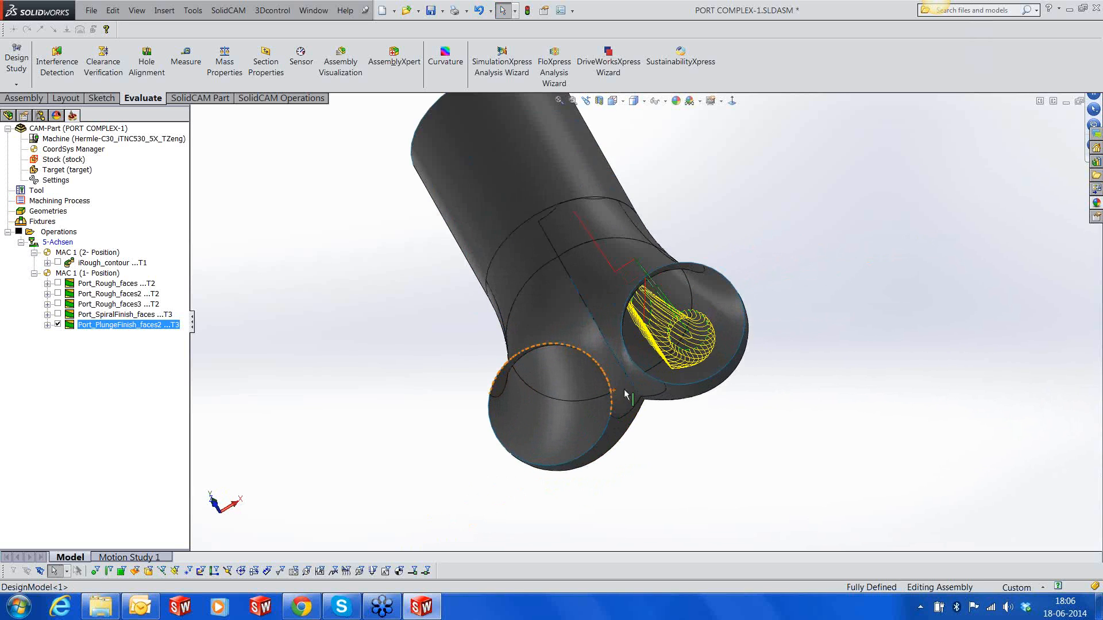
{"action": "left_click", "coordinate": [640, 104]}
{"action": "left_click", "coordinate": [637, 172]}
{"action": "middle_click_drag", "start_coordinate": [665, 335], "coordinate": [712, 276]}
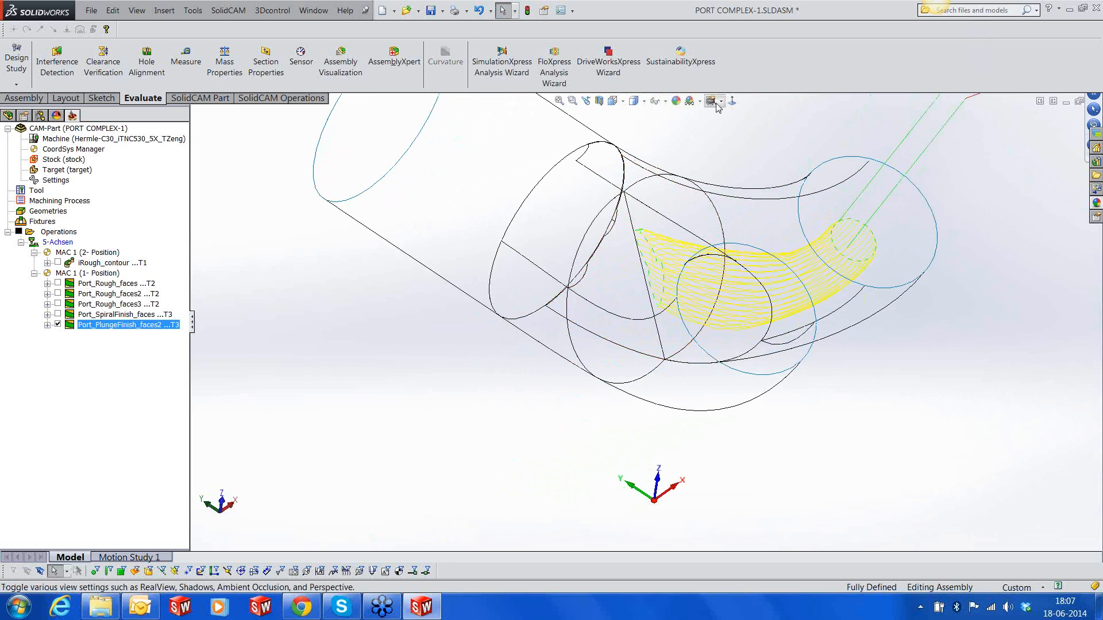
Apply a darker gradient scene background and show the Port_SpiralFinish_faces toolpath together with the plunge finishing one
{"action": "left_click", "coordinate": [700, 101]}
{"action": "left_click", "coordinate": [747, 159]}
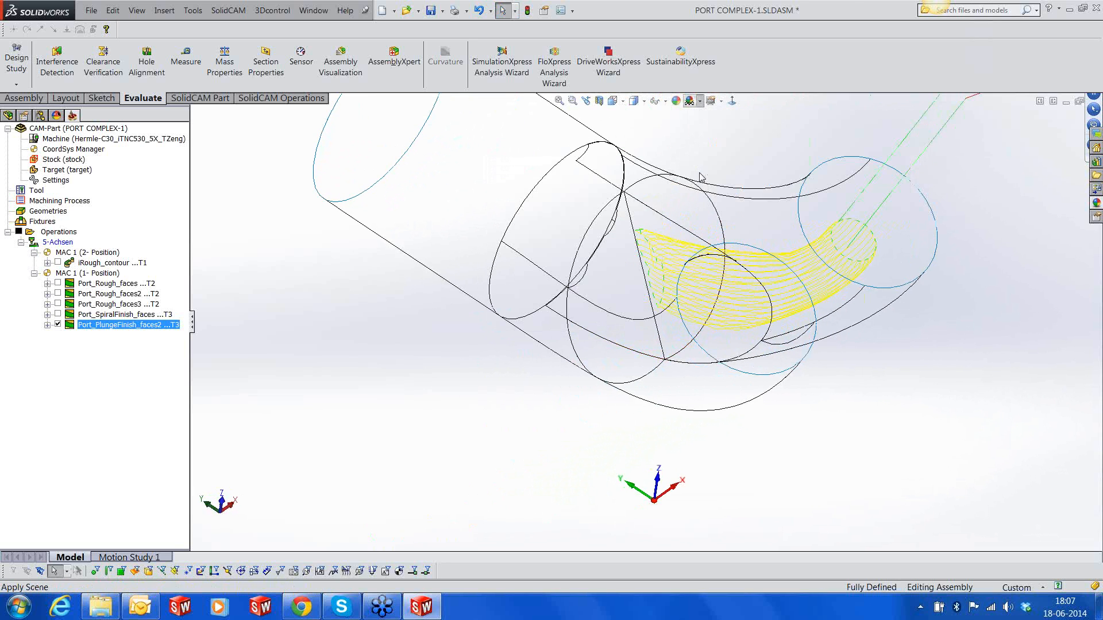
{"action": "middle_click_drag", "start_coordinate": [872, 297], "coordinate": [649, 408]}
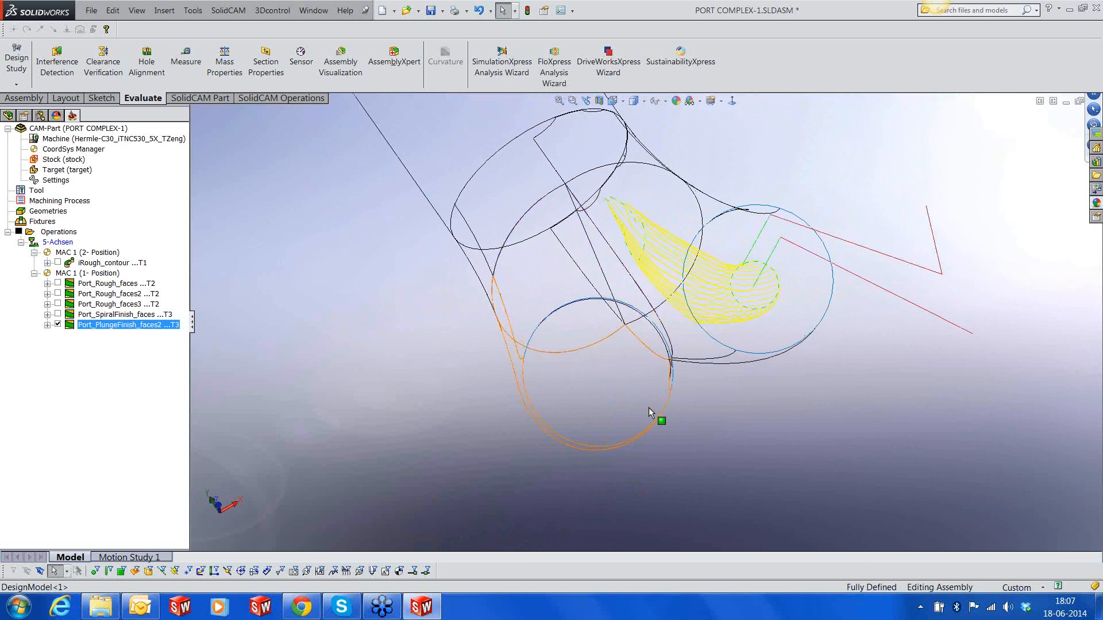
{"action": "middle_click_drag", "start_coordinate": [749, 364], "coordinate": [773, 286]}
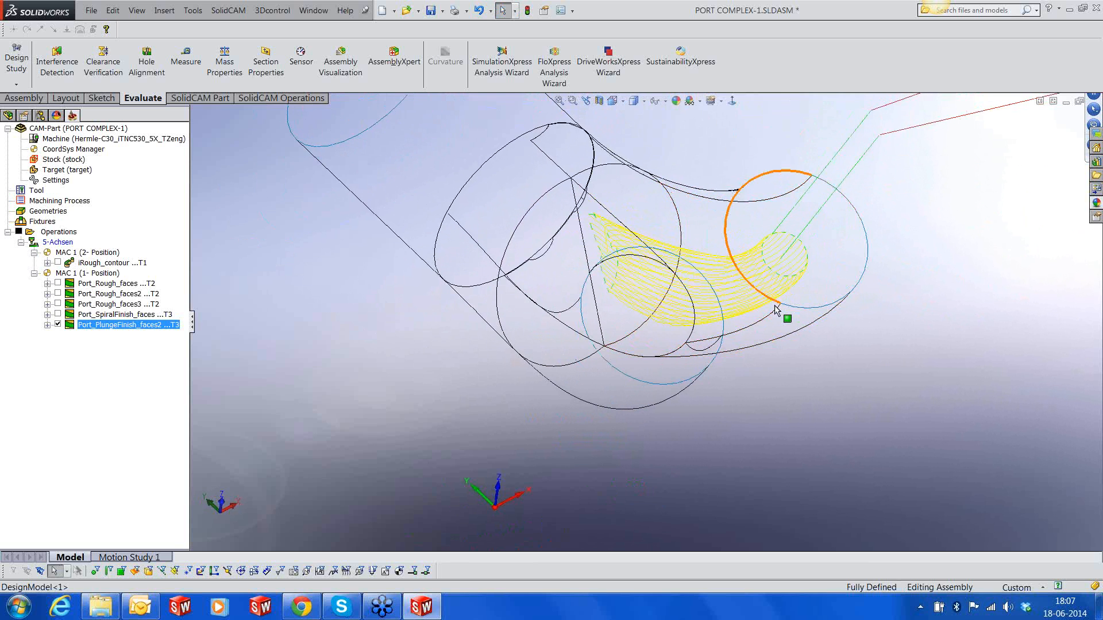
{"action": "scroll", "coordinate": [775, 306], "scroll_direction": "up", "scroll_amount": 2}
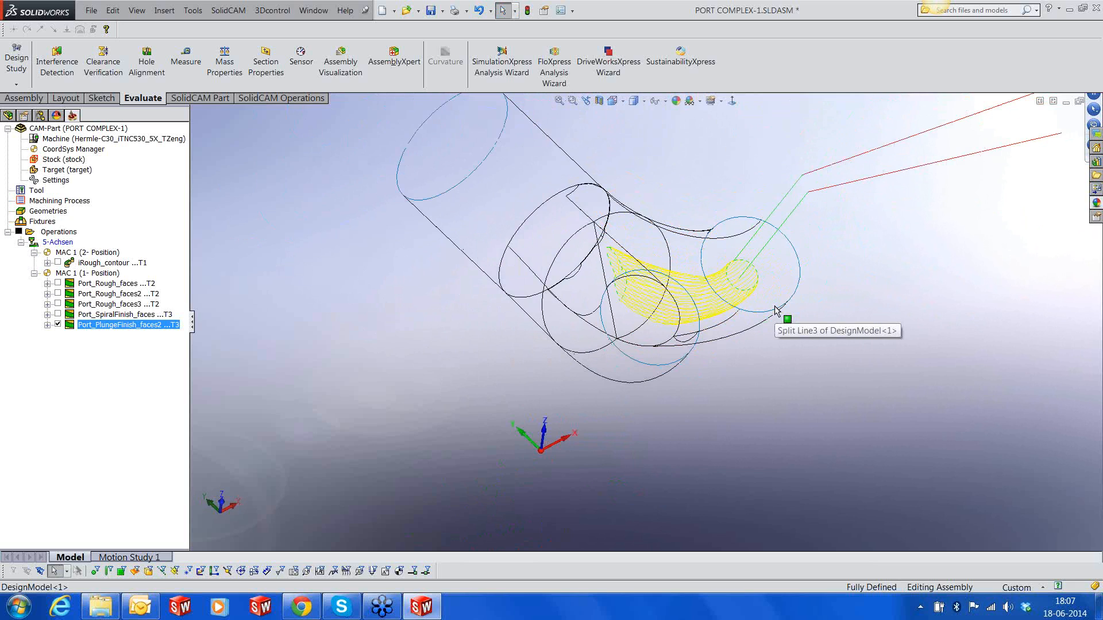
{"action": "left_click", "coordinate": [58, 316]}
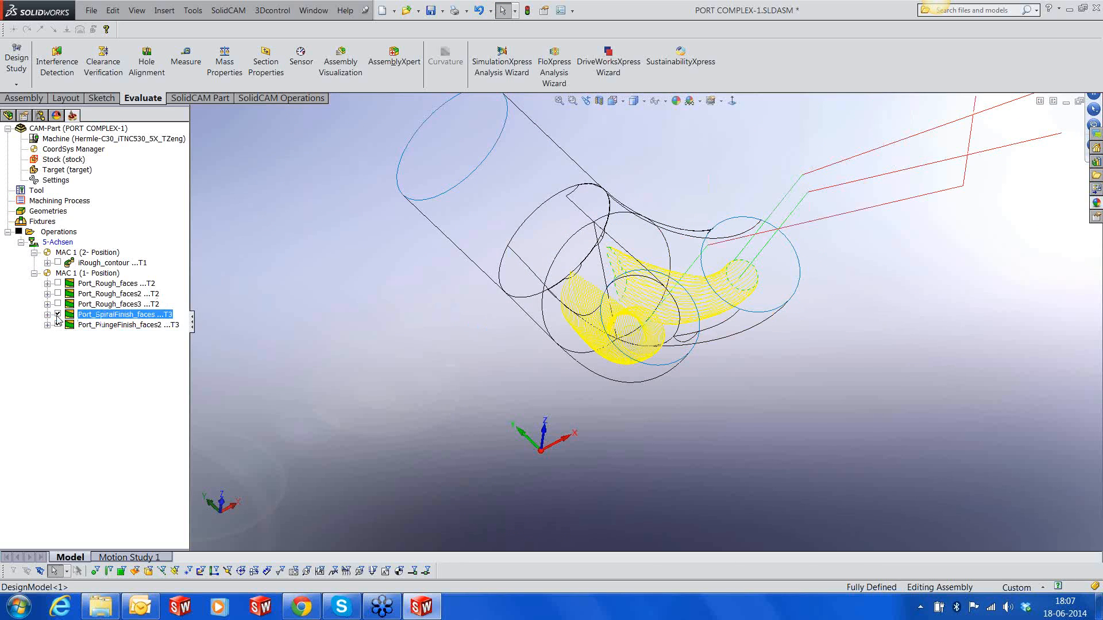
Hide the toolpaths of the Port_SpiralFinish_faces and Port_PlungeFinish_faces2 operations on the model
{"action": "left_click", "coordinate": [58, 315]}
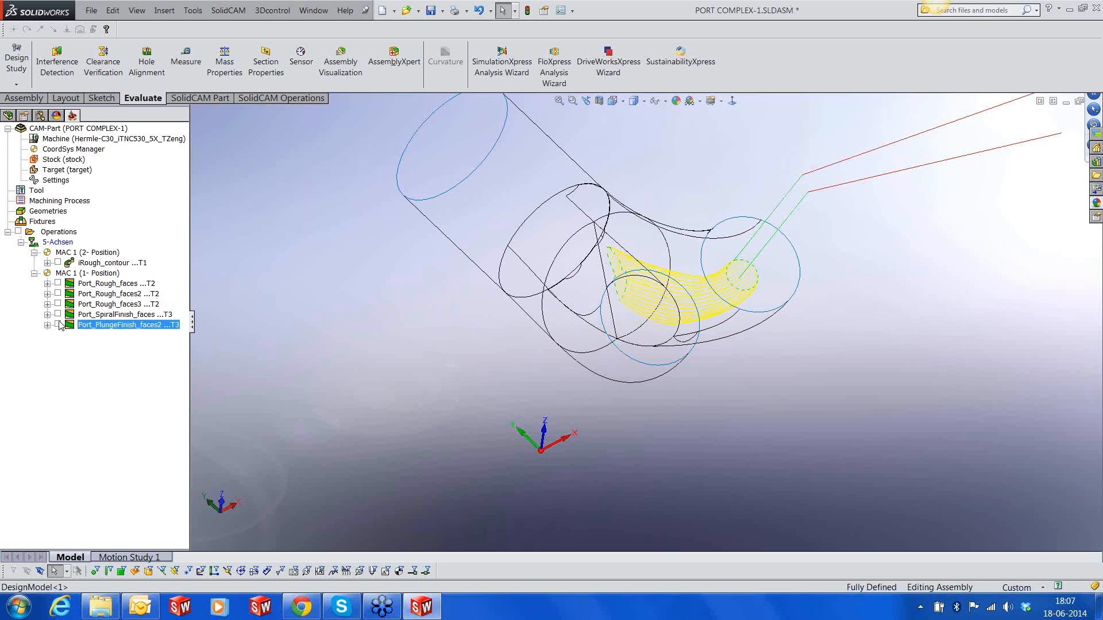
{"action": "right_click", "coordinate": [87, 328]}
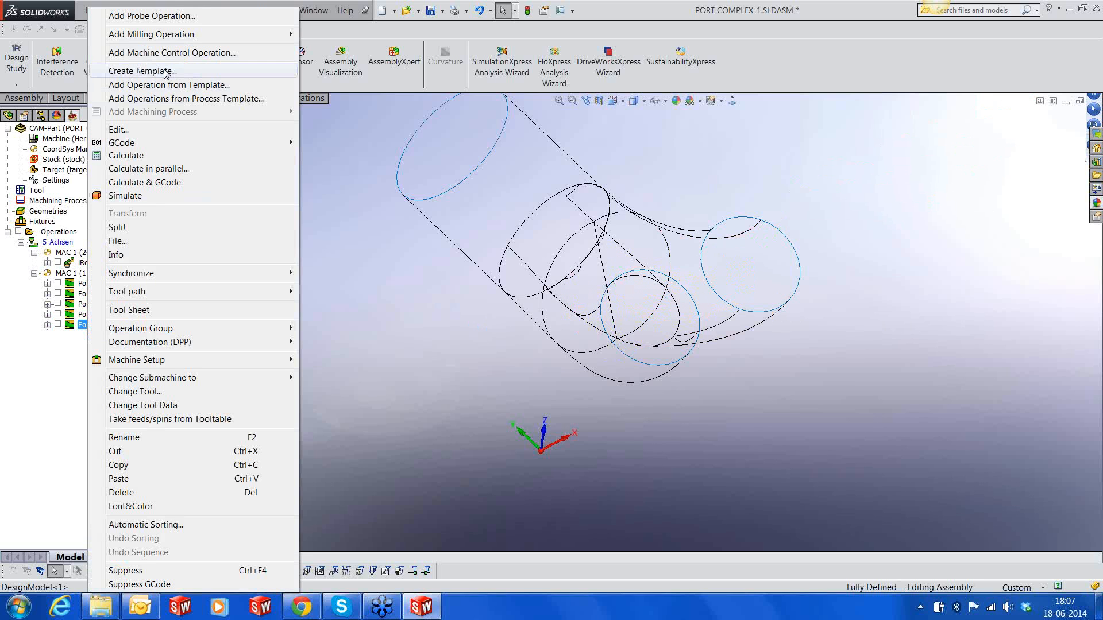
{"action": "key", "text": "Escape"}
Copy the Port_Rough_faces3 operation and paste it after Port_PlungeFinish_faces2 in the operation list
{"action": "right_click", "coordinate": [125, 306]}
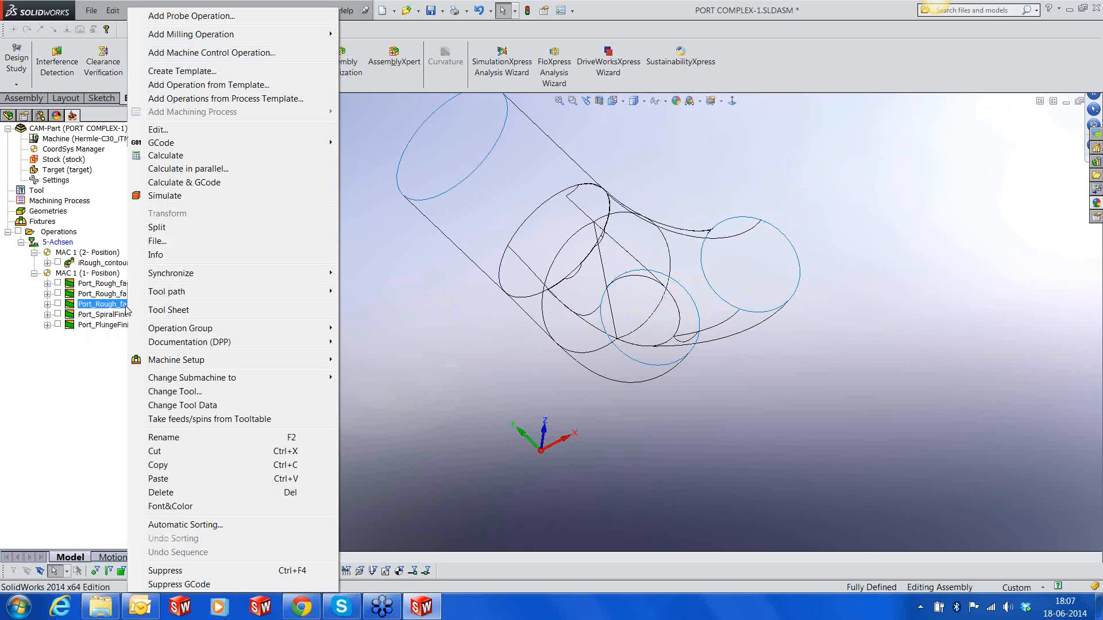
{"action": "mouse_move", "coordinate": [165, 146]}
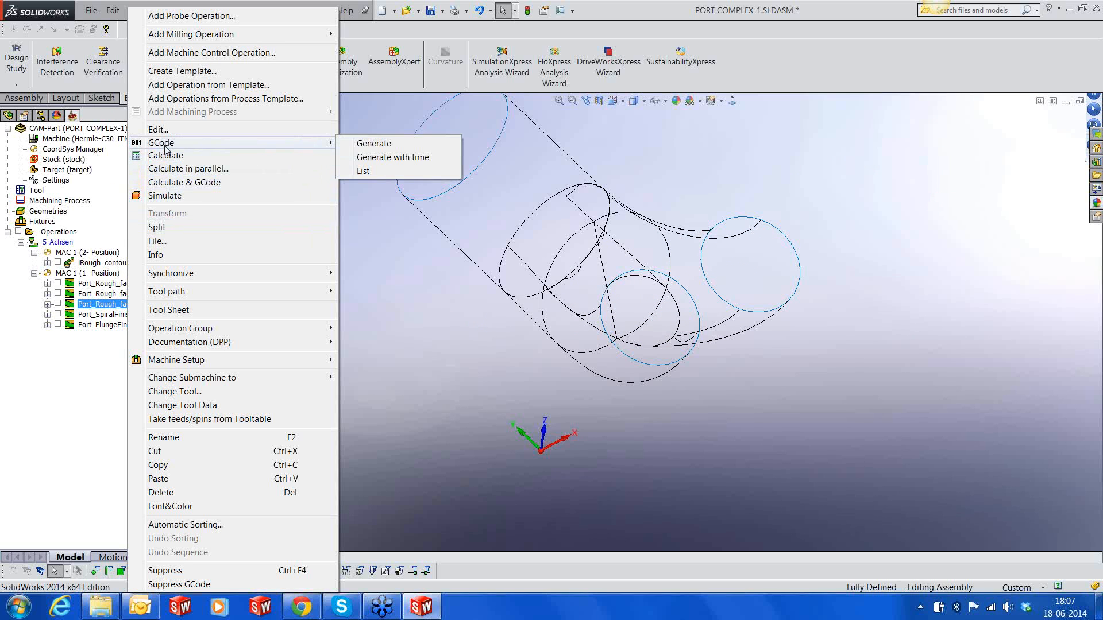
{"action": "left_click", "coordinate": [166, 465]}
{"action": "right_click", "coordinate": [128, 324]}
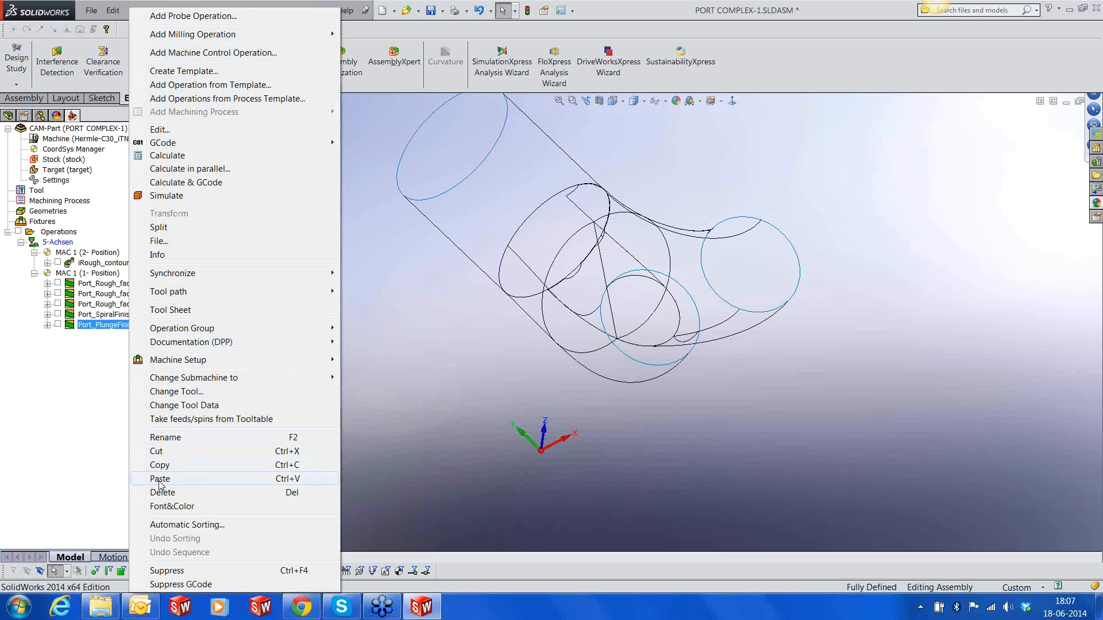
{"action": "left_click", "coordinate": [159, 479]}
Open the copied roughing operation for editing and switch the model display back to shaded with edges
{"action": "right_click", "coordinate": [127, 336]}
{"action": "left_click", "coordinate": [159, 130]}
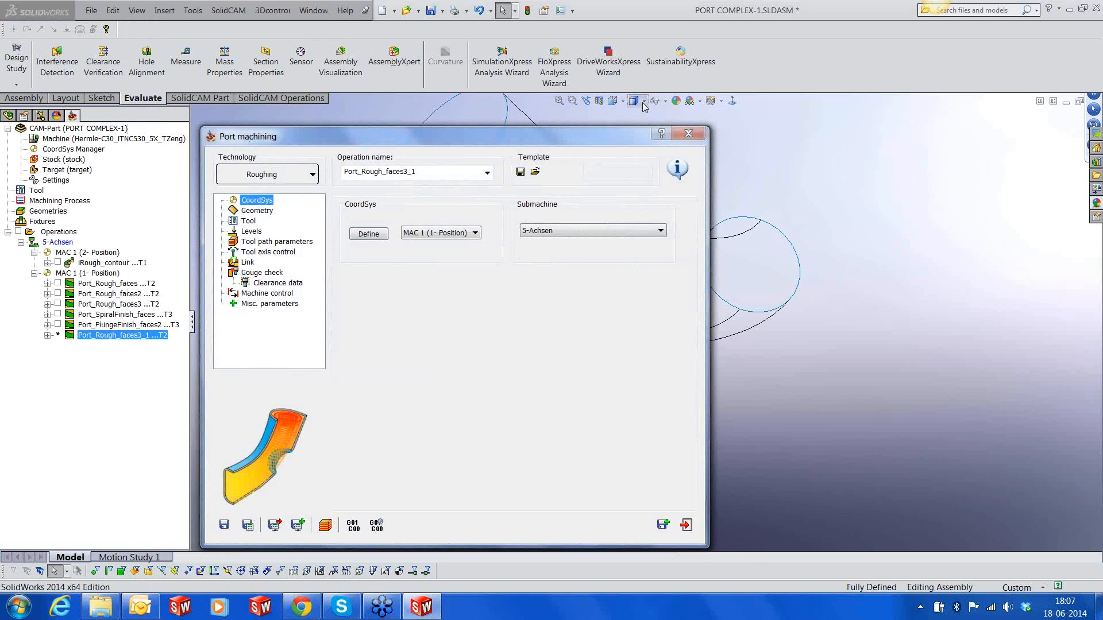
{"action": "left_click", "coordinate": [644, 103]}
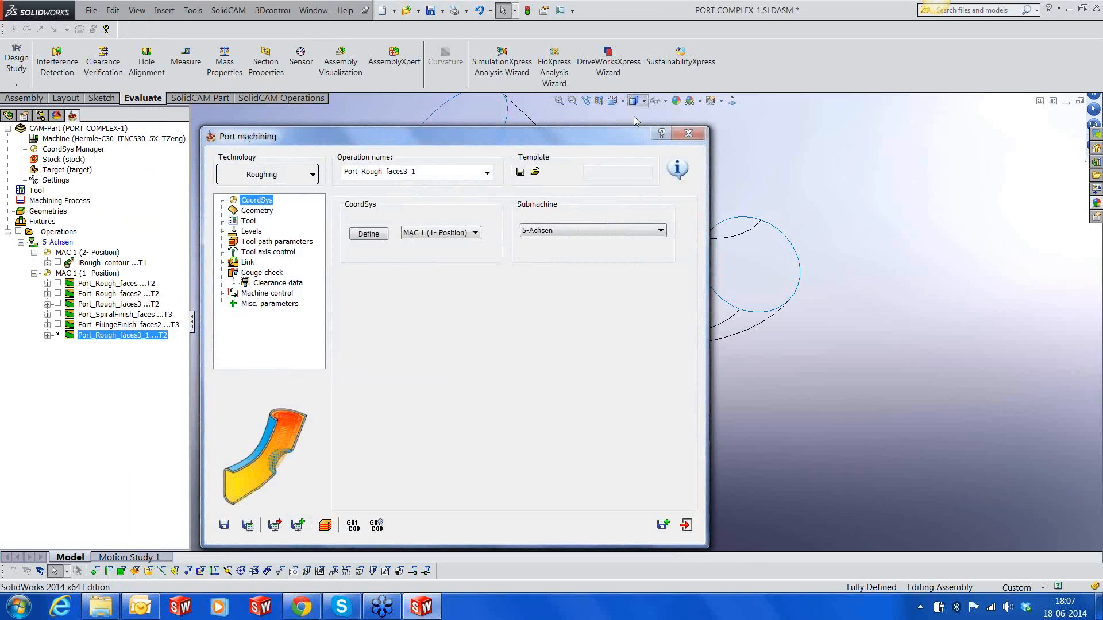
{"action": "left_click", "coordinate": [634, 116]}
Review the copied operation's geometry, tool, levels and tool path settings and change its technology to Spiral Finishing
{"action": "left_click", "coordinate": [253, 212]}
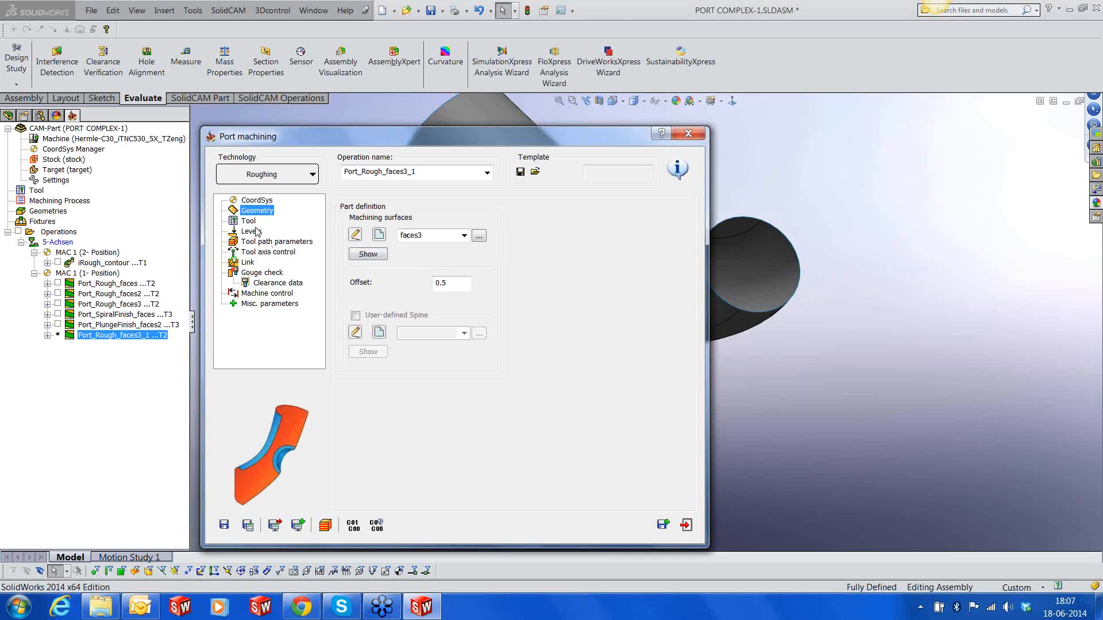
{"action": "left_click", "coordinate": [249, 222]}
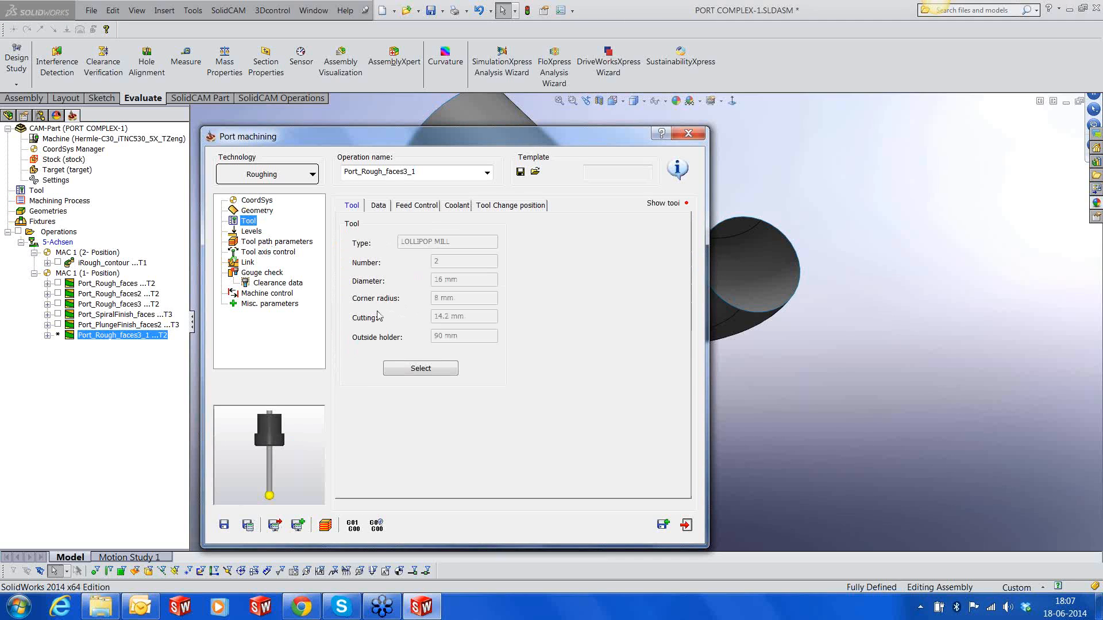
{"action": "left_click", "coordinate": [251, 232]}
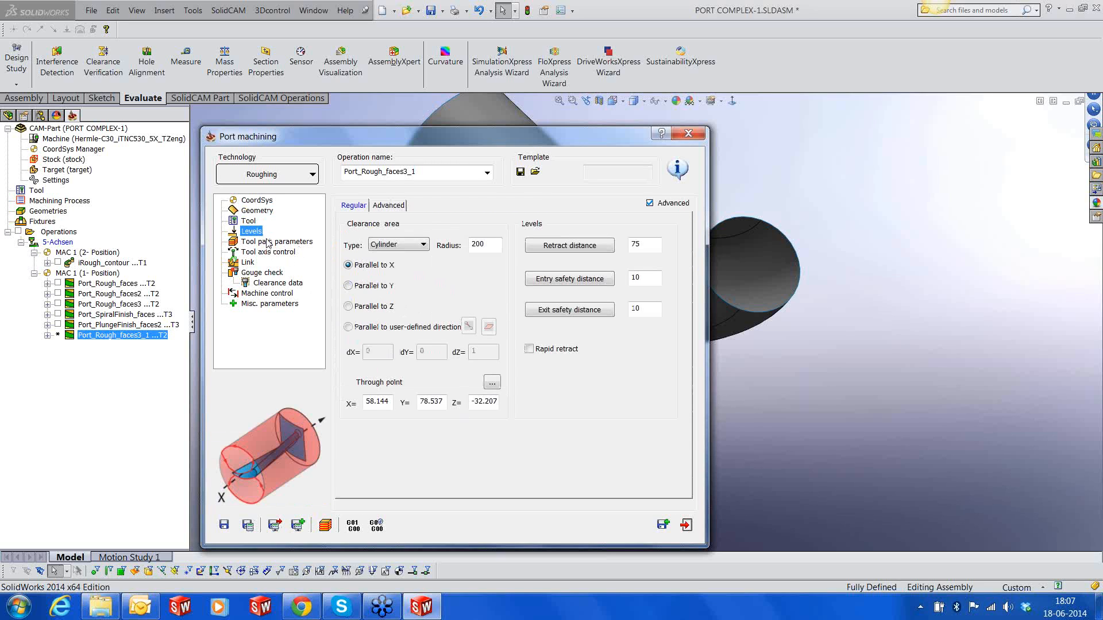
{"action": "left_click", "coordinate": [268, 243]}
{"action": "left_click", "coordinate": [276, 181]}
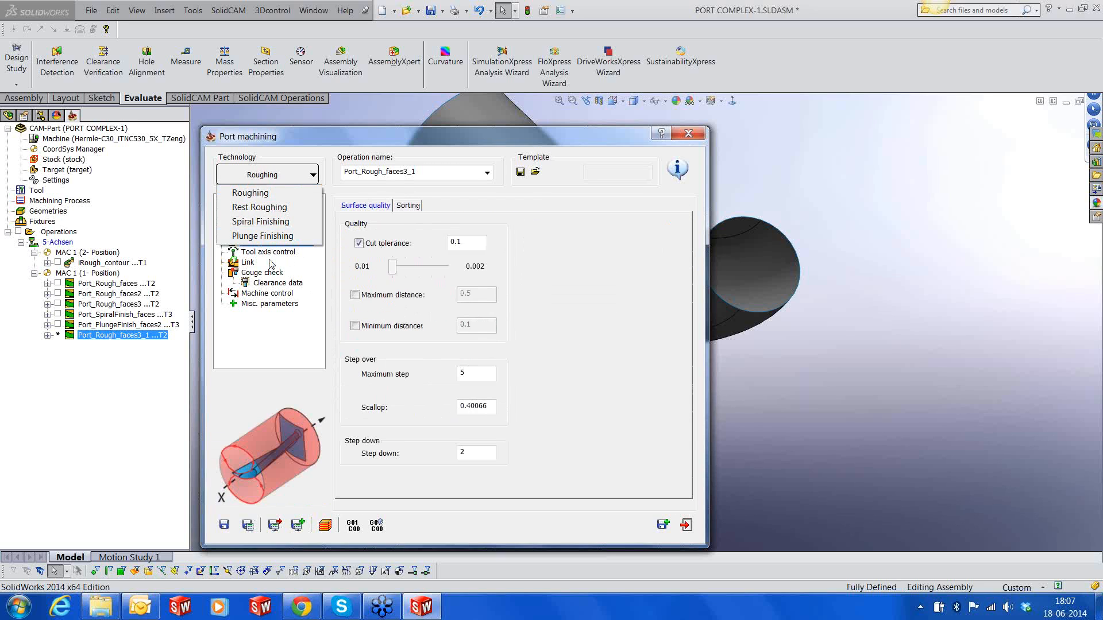
{"action": "left_click", "coordinate": [266, 228]}
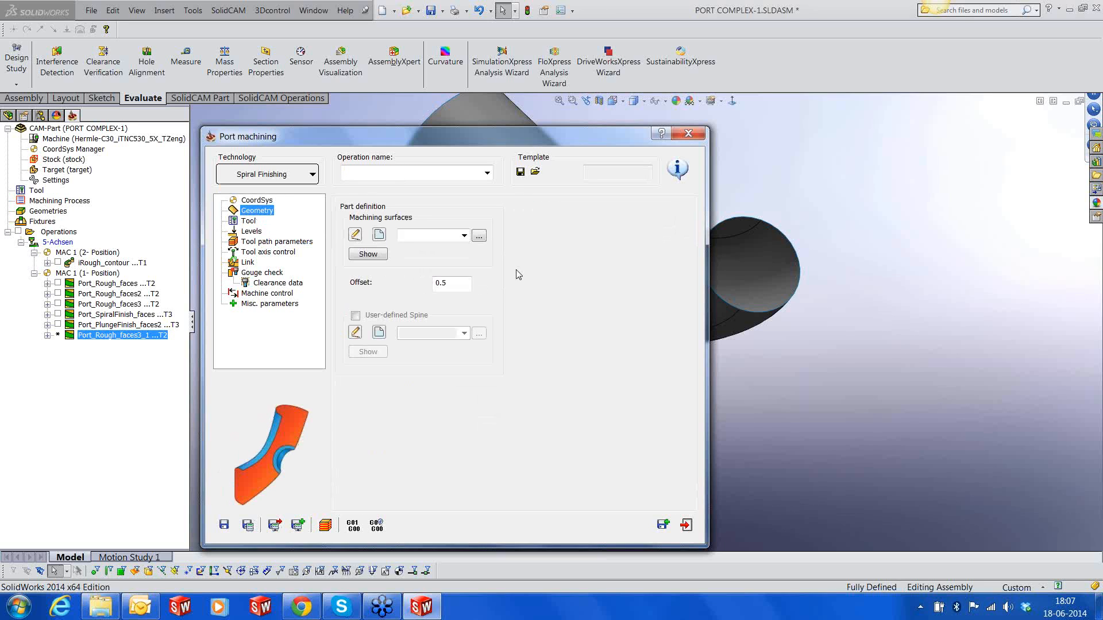
Choose faces3 as the machining surfaces of the spiral finishing operation and set the offset to 0
{"action": "left_click", "coordinate": [464, 236]}
{"action": "left_click", "coordinate": [412, 275]}
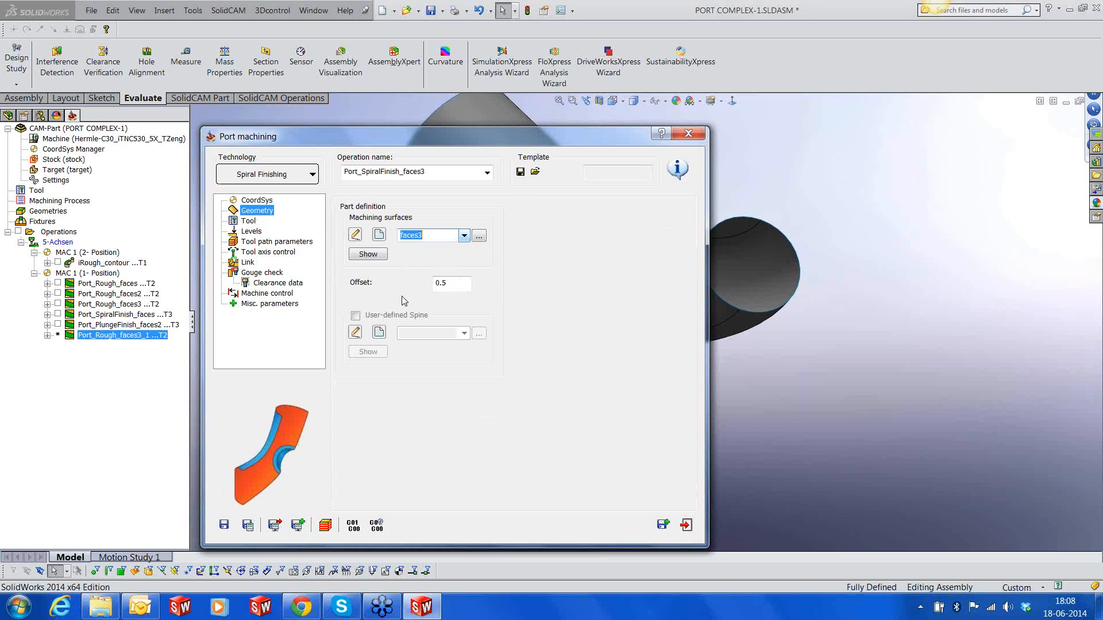
{"action": "double_click", "coordinate": [458, 283]}
{"action": "type", "text": "0"}
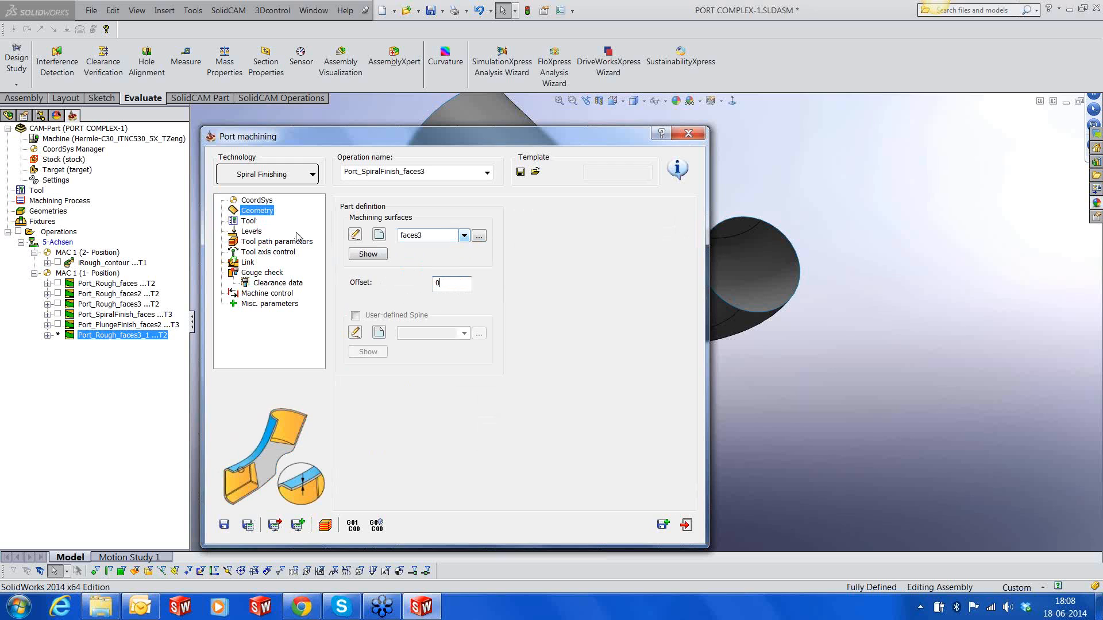
Assign tool number 3, the 16 mm lollipop mill with 115 mm outside holder length, to the operation
{"action": "left_click", "coordinate": [250, 227]}
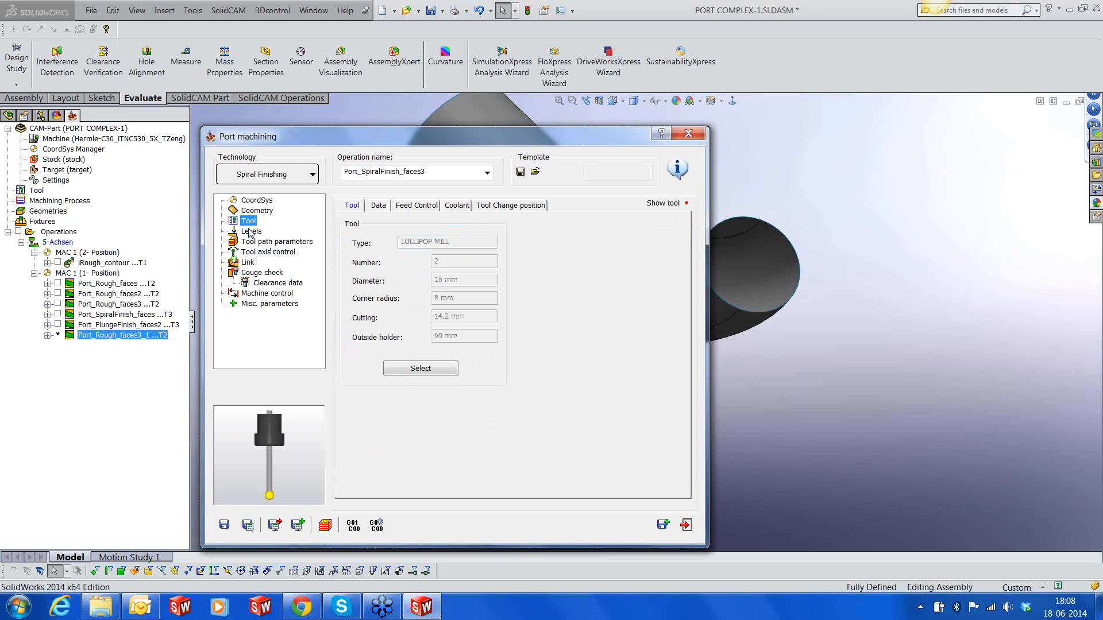
{"action": "left_click", "coordinate": [447, 371]}
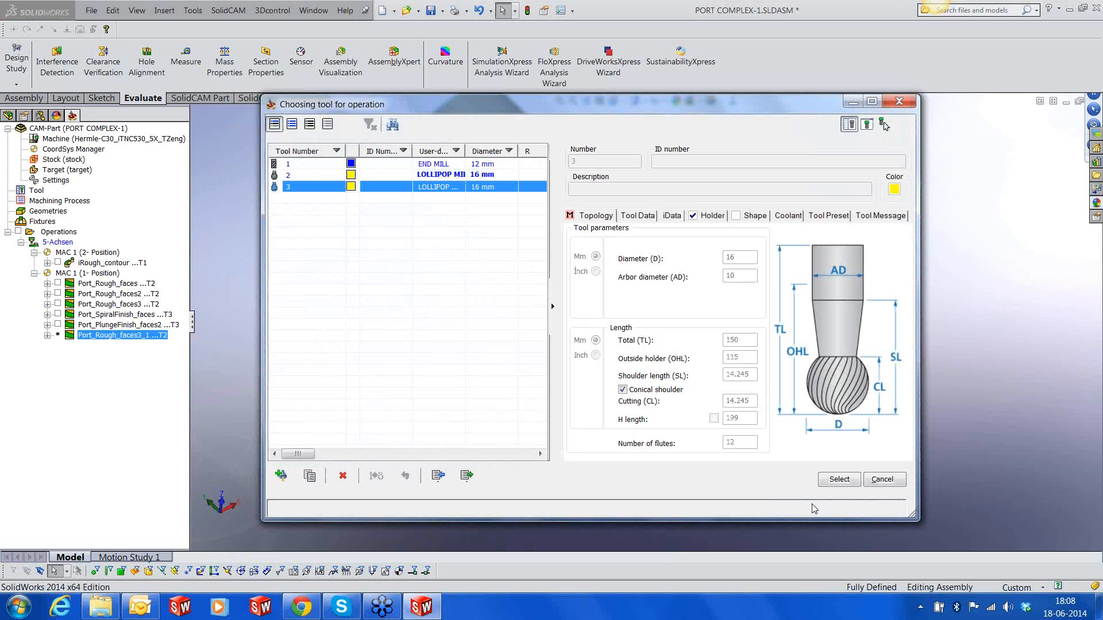
{"action": "left_click", "coordinate": [839, 479]}
Set the maximum step over to 1 and check the sorting and tool axis control settings
{"action": "left_click", "coordinate": [251, 232]}
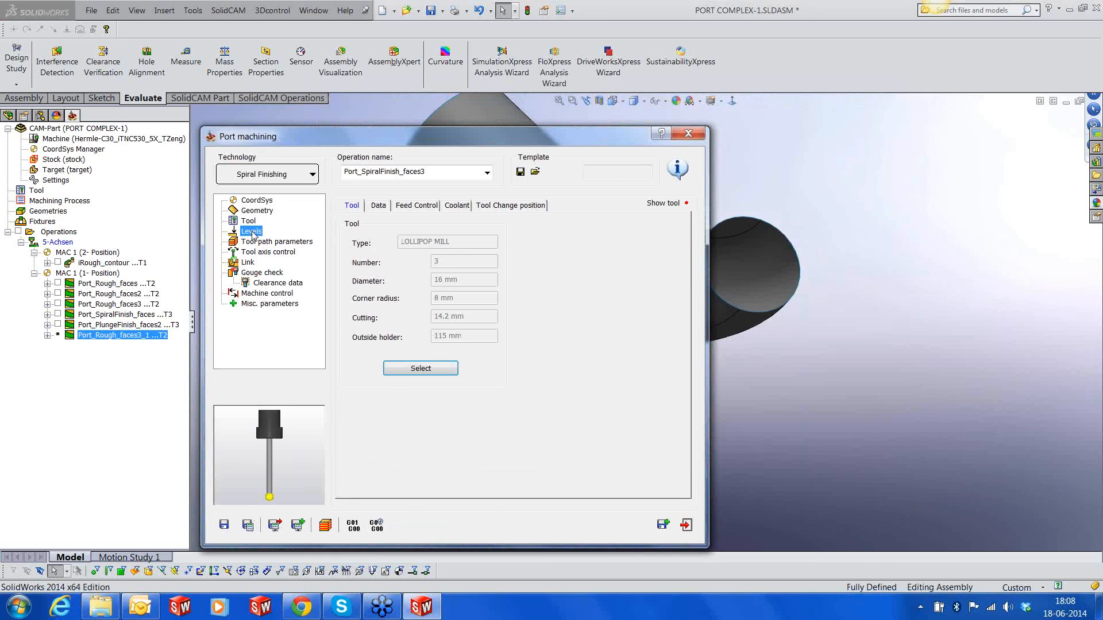
{"action": "left_click", "coordinate": [254, 241]}
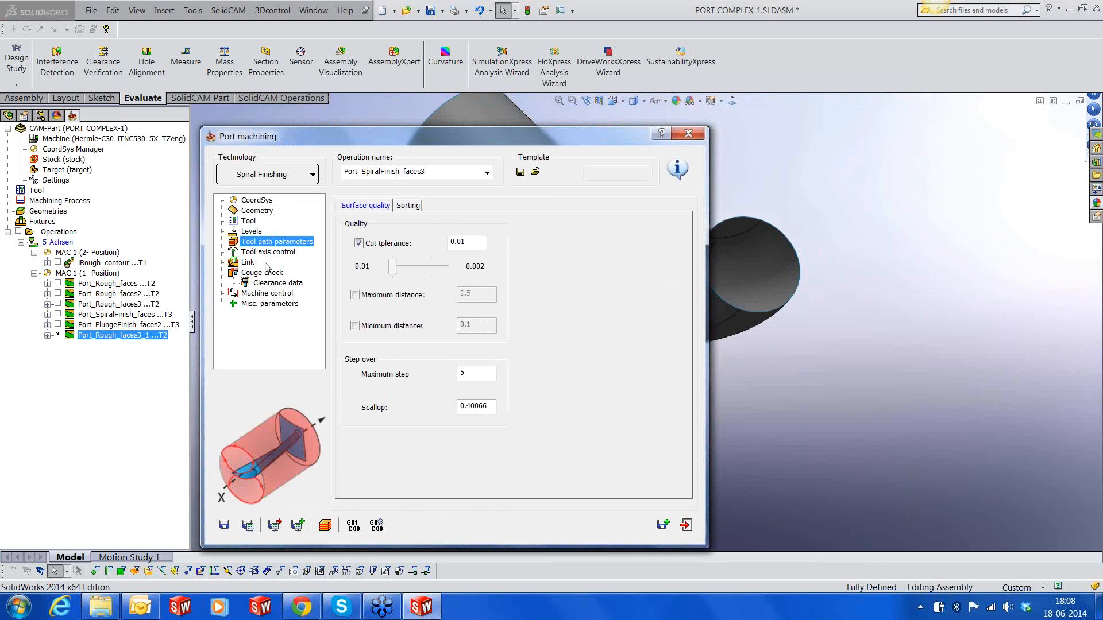
{"action": "left_click_drag", "start_coordinate": [473, 376], "coordinate": [431, 378]}
{"action": "type", "text": "1"}
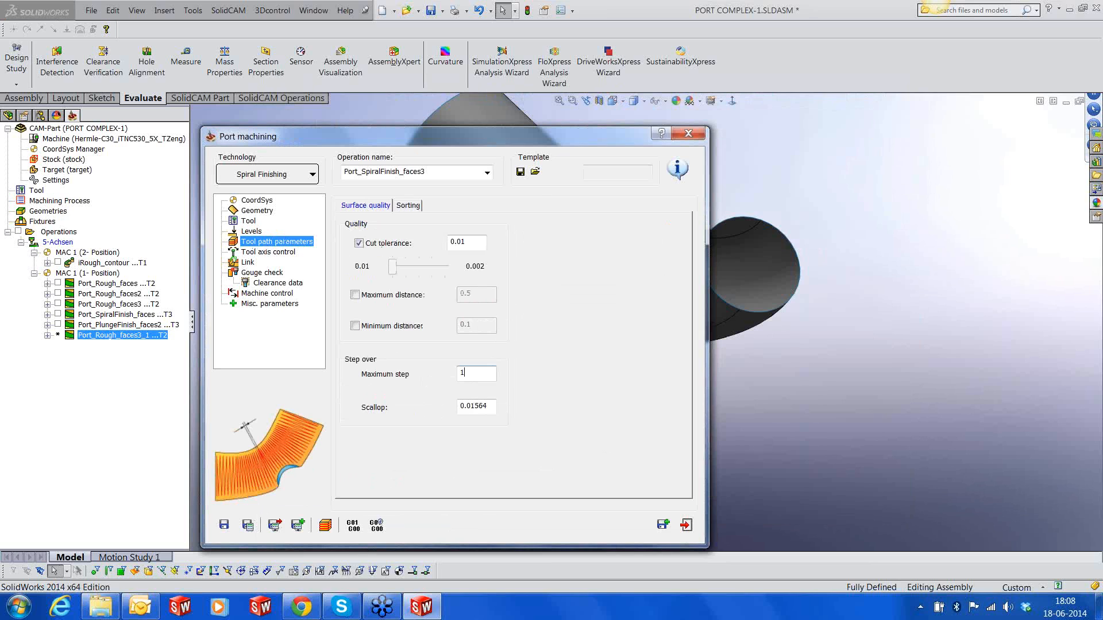
{"action": "left_click", "coordinate": [407, 206]}
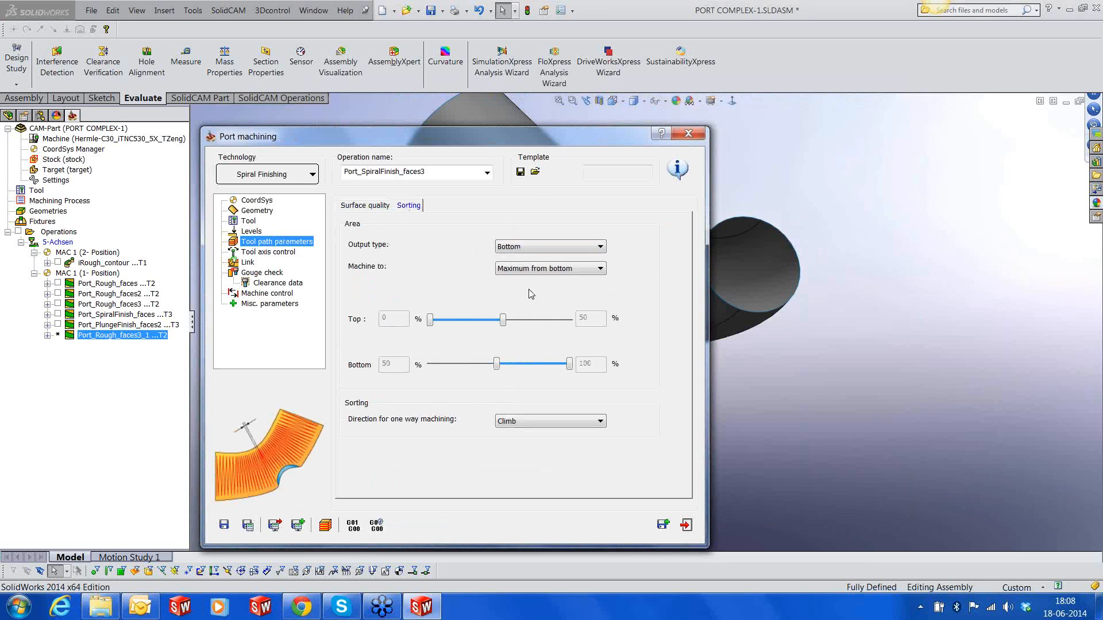
{"action": "left_click", "coordinate": [268, 252]}
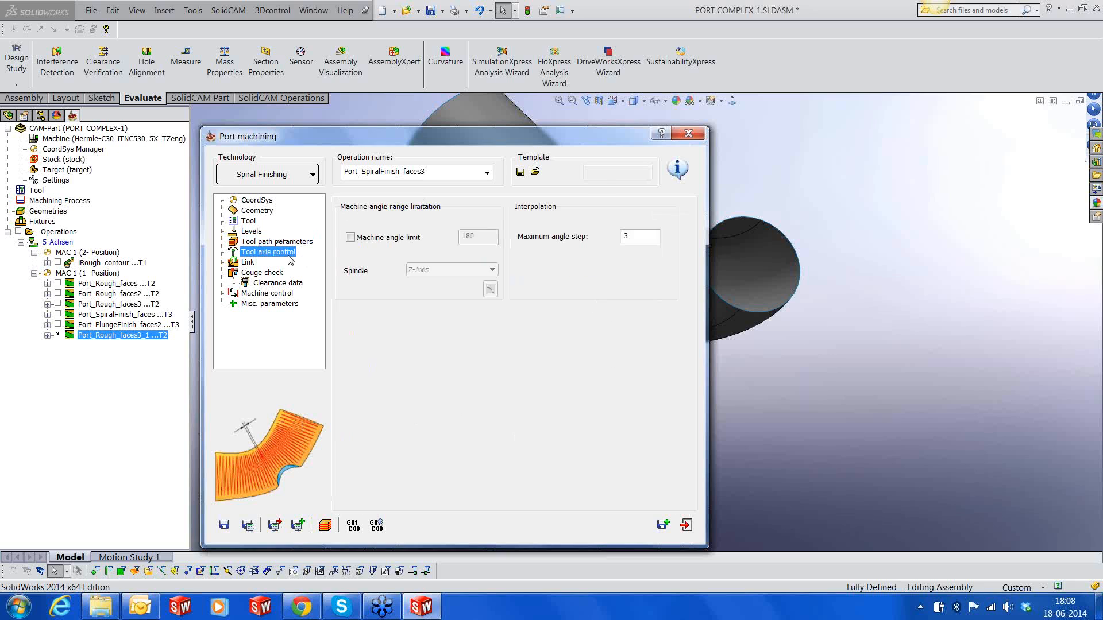
Choose faces4 as the gouge check surfaces for the spiral finishing operation and save it
{"action": "left_click", "coordinate": [260, 274]}
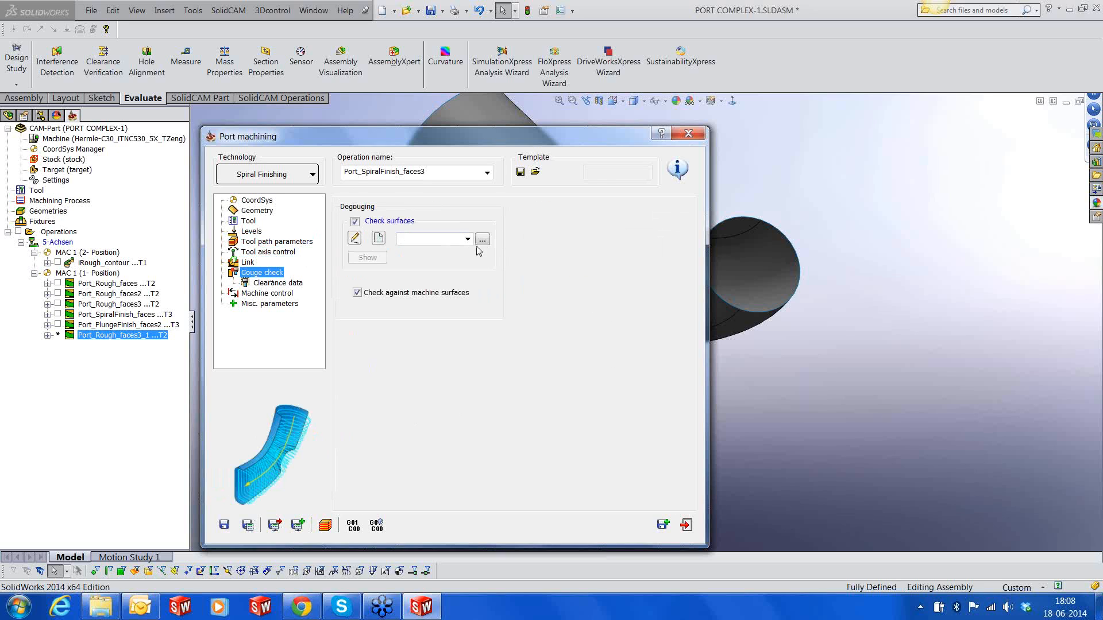
{"action": "left_click", "coordinate": [47, 304]}
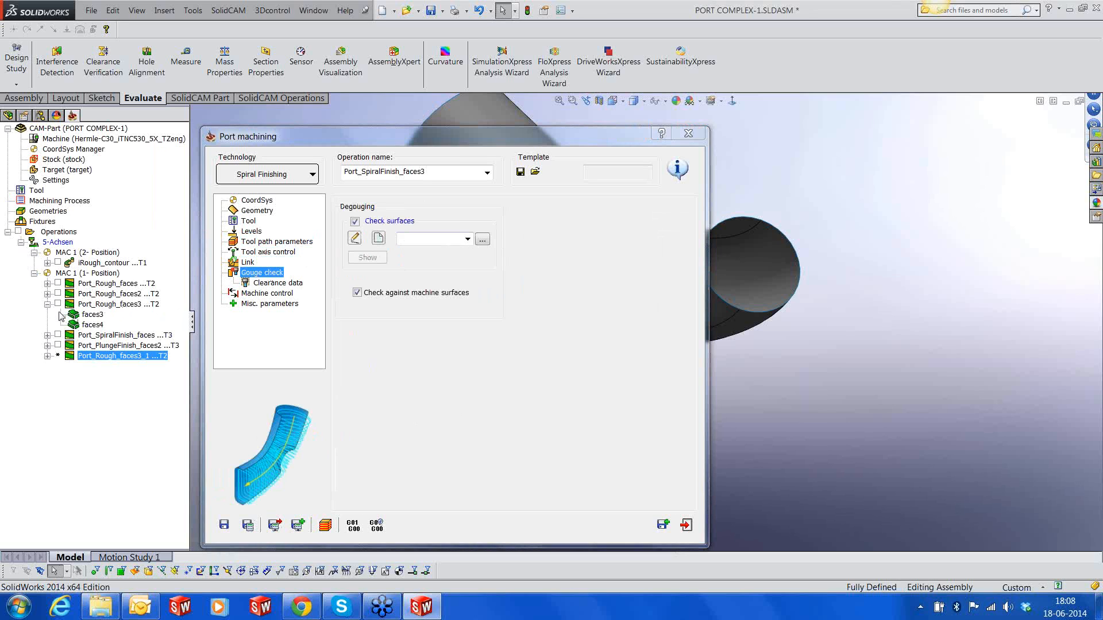
{"action": "left_click", "coordinate": [47, 304]}
{"action": "left_click", "coordinate": [468, 240]}
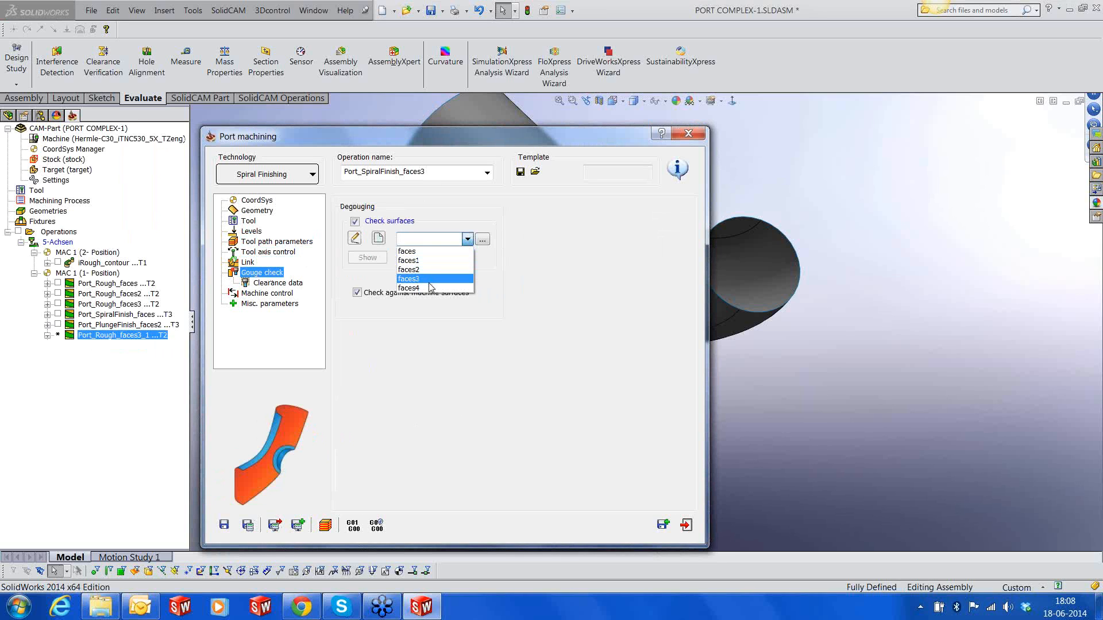
{"action": "left_click", "coordinate": [428, 290]}
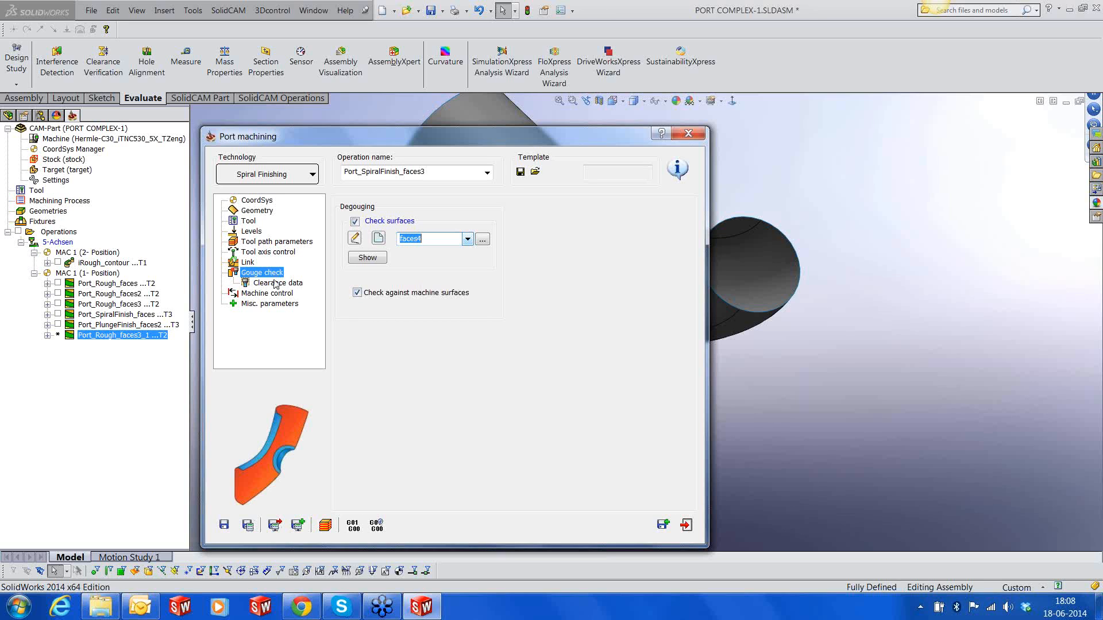
{"action": "left_click", "coordinate": [259, 287]}
{"action": "left_click", "coordinate": [256, 294]}
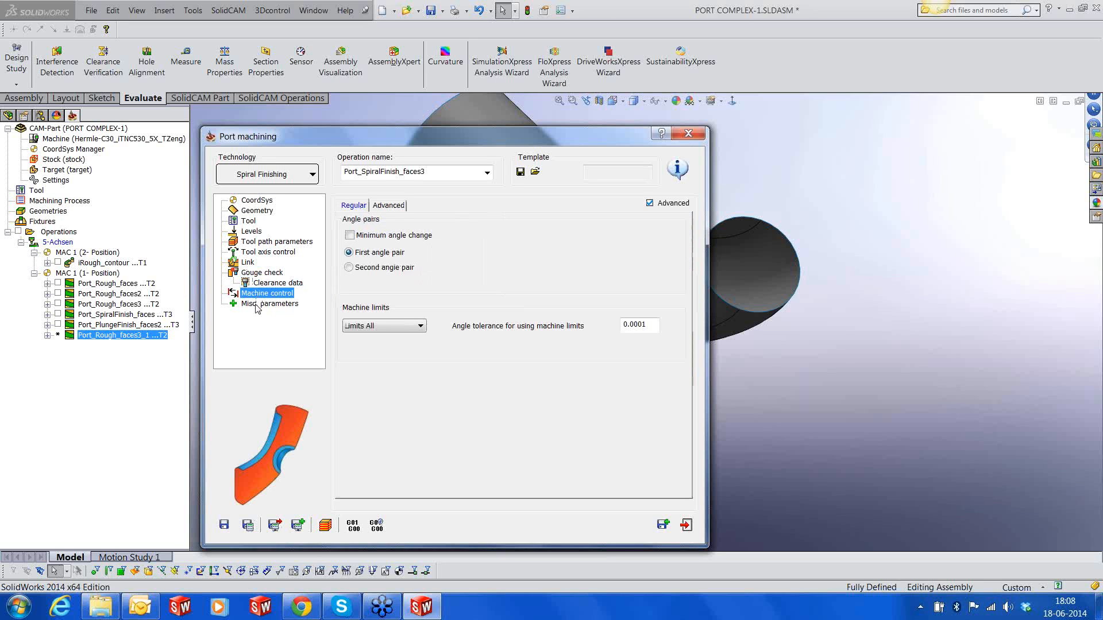
{"action": "left_click", "coordinate": [256, 305]}
{"action": "left_click", "coordinate": [224, 524]}
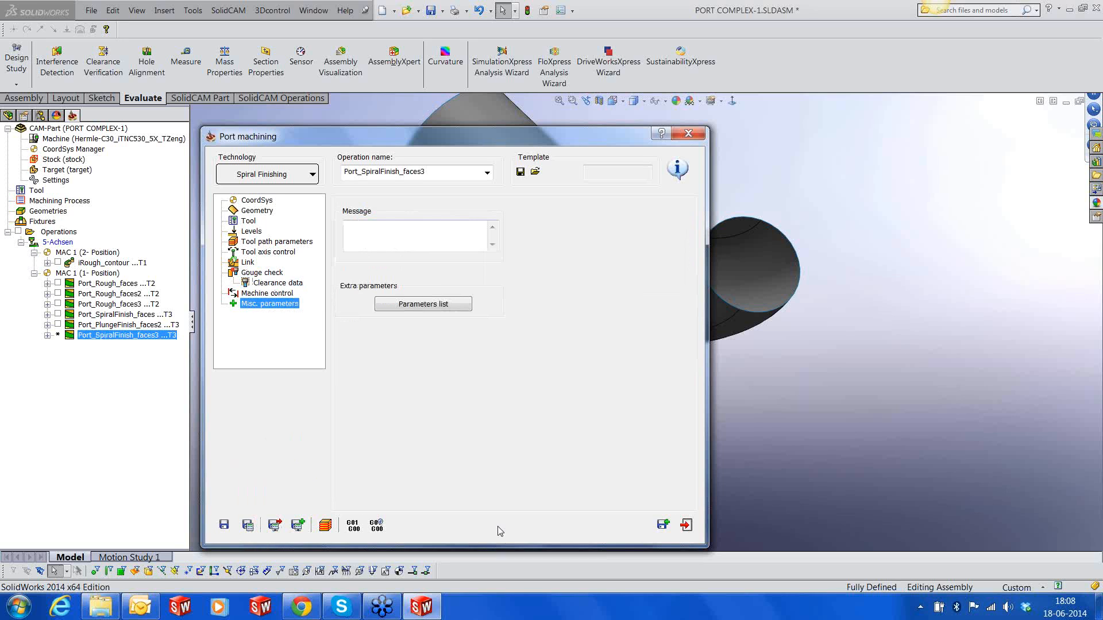
Close the operation settings and calculate the Port_SpiralFinish_faces3 toolpath
{"action": "left_click", "coordinate": [685, 524]}
{"action": "right_click", "coordinate": [160, 345]}
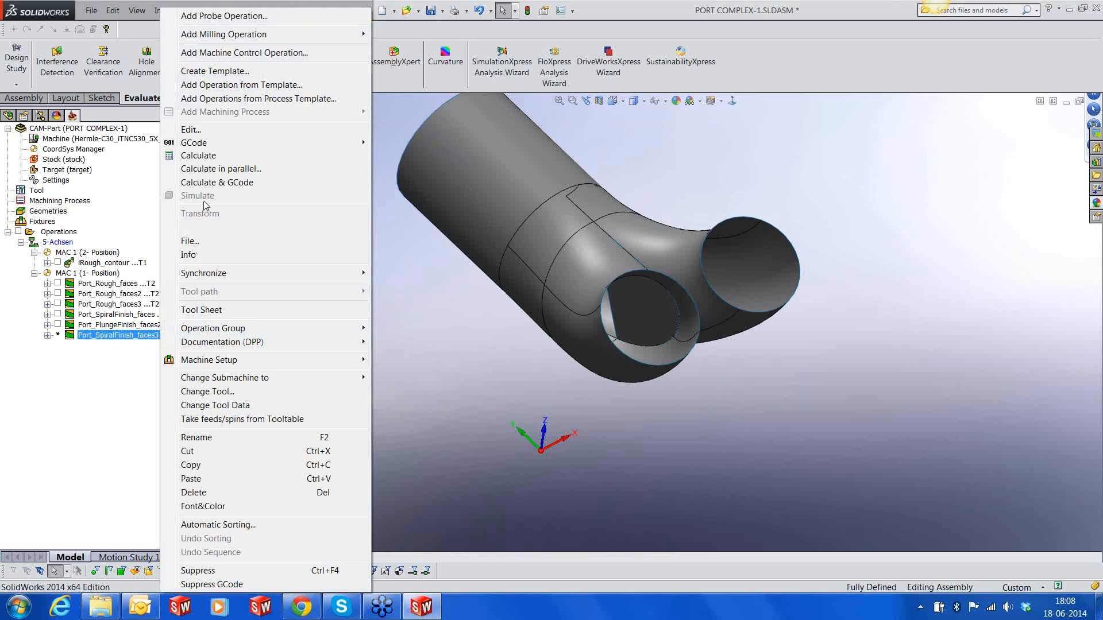
{"action": "left_click", "coordinate": [336, 154]}
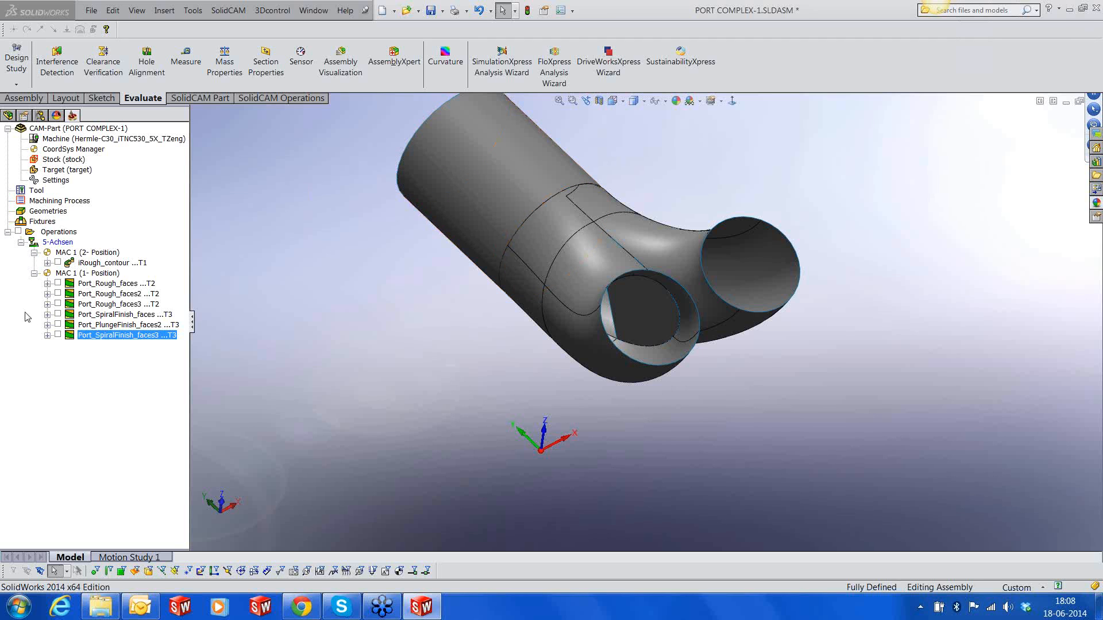
Show the Port_SpiralFinish_faces3 toolpath, inspect it inside the port from several directions, and hide it again
{"action": "left_click", "coordinate": [57, 335]}
{"action": "middle_click_drag", "start_coordinate": [488, 276], "coordinate": [636, 229]}
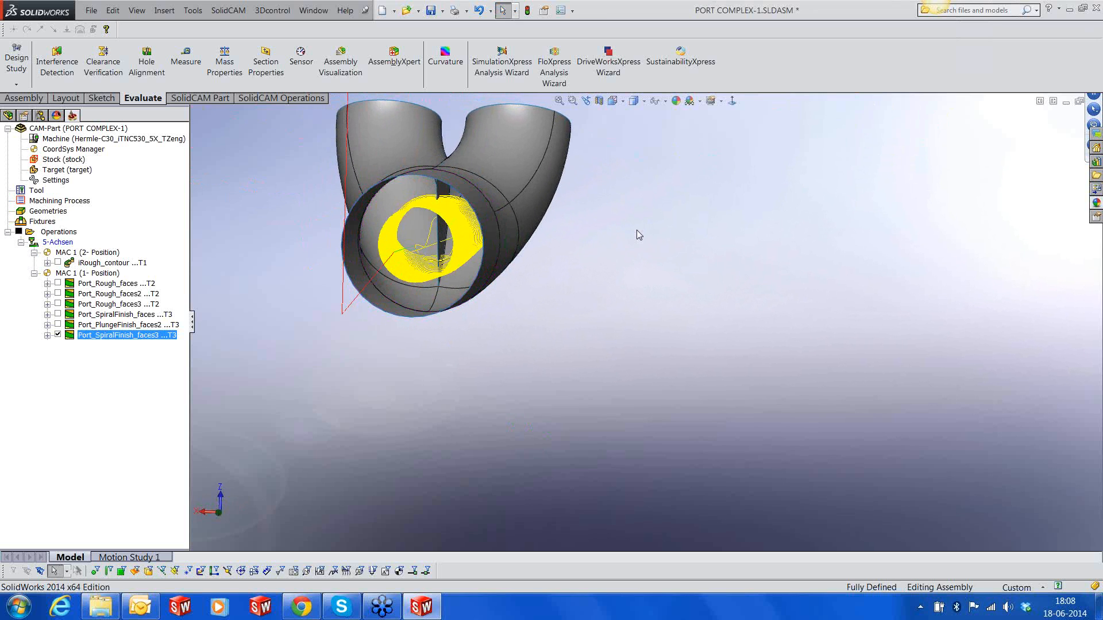
{"action": "scroll", "coordinate": [602, 245], "scroll_direction": "up", "scroll_amount": 3}
{"action": "middle_click_drag", "start_coordinate": [539, 280], "coordinate": [495, 288]}
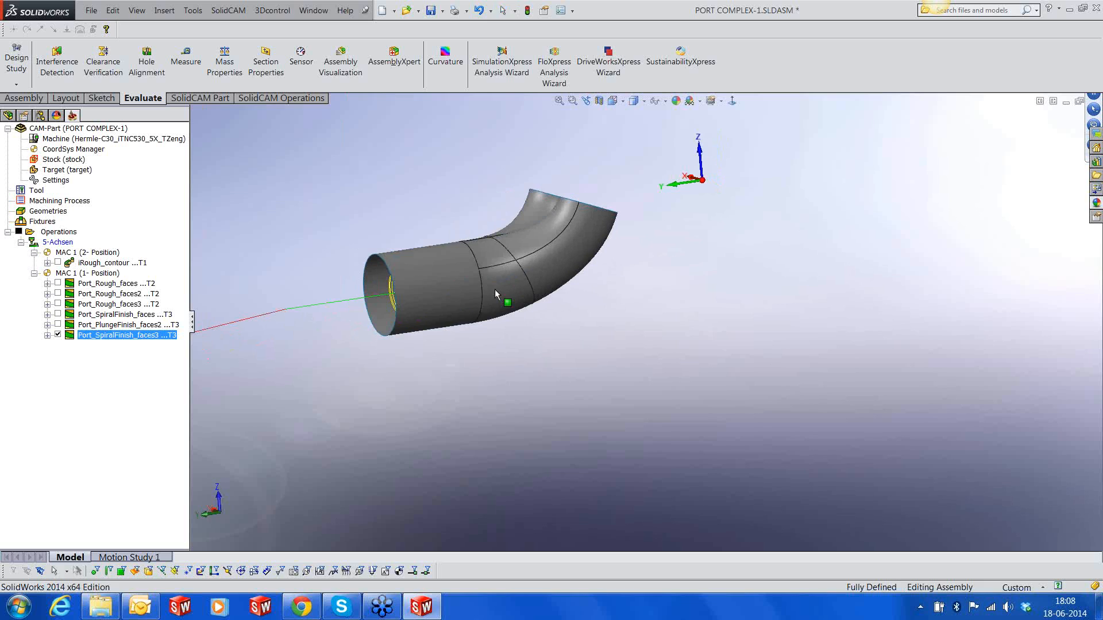
{"action": "left_click", "coordinate": [58, 335]}
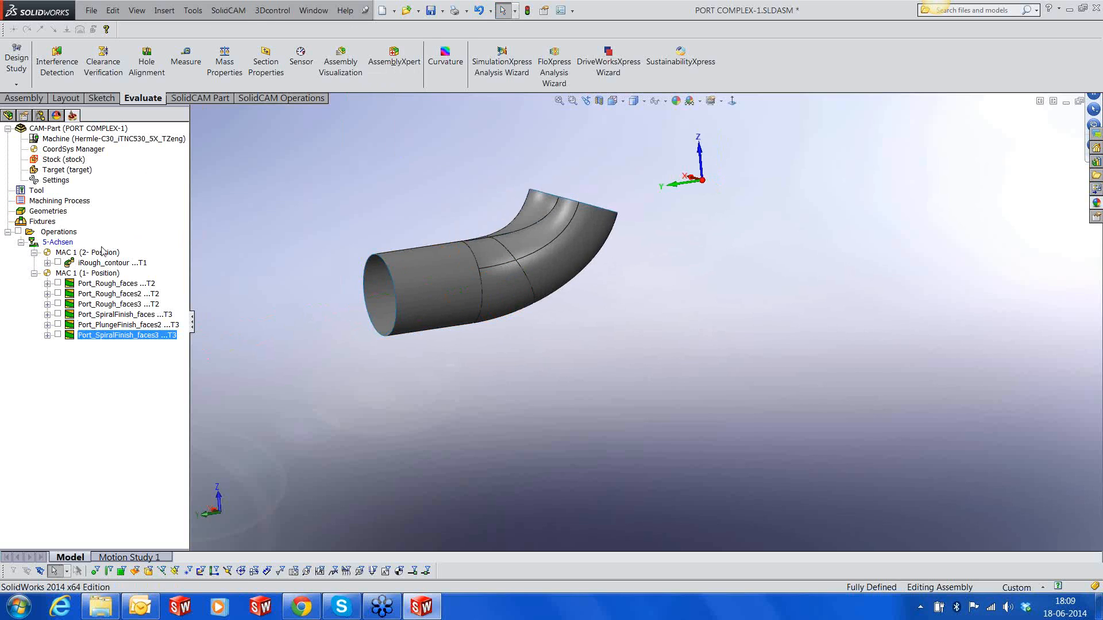
{"action": "right_click", "coordinate": [60, 232]}
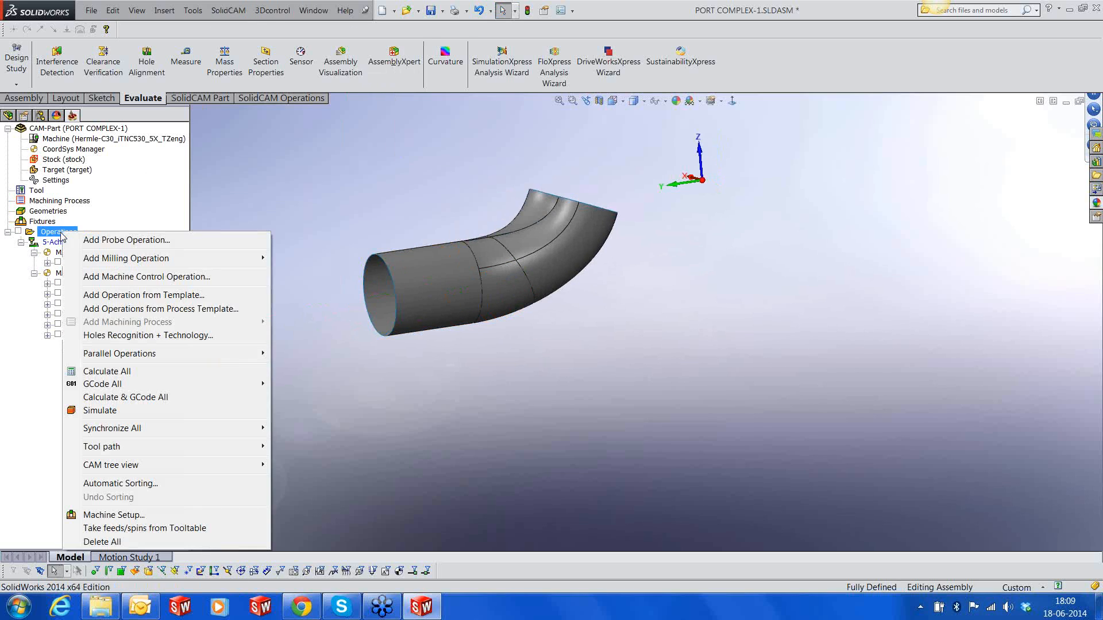
{"action": "left_click", "coordinate": [112, 412]}
{"action": "left_click", "coordinate": [102, 328]}
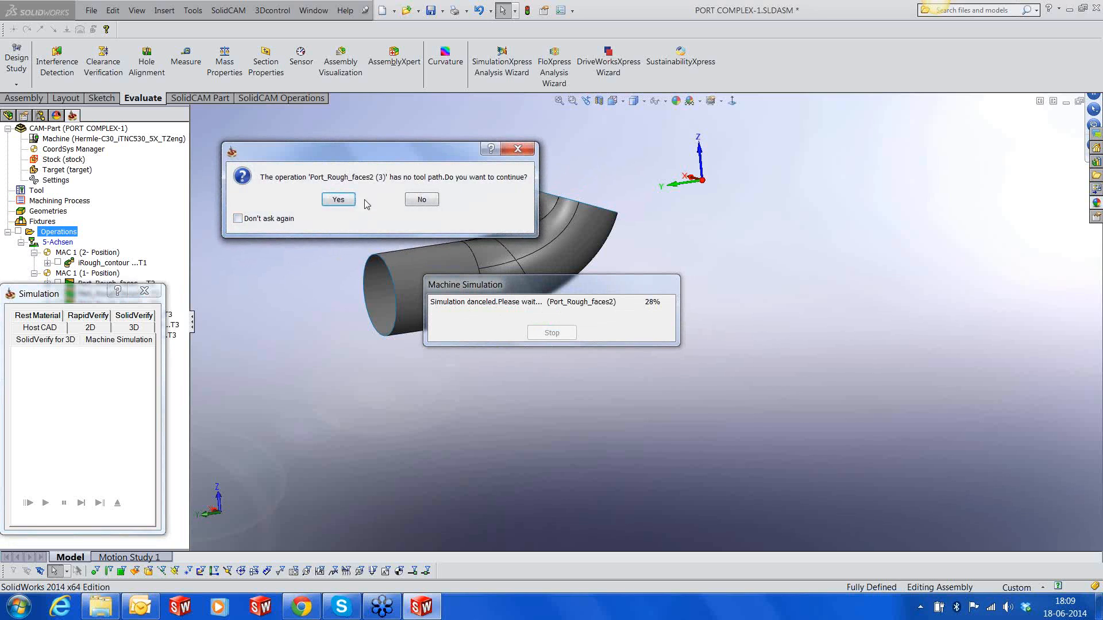
{"action": "left_click", "coordinate": [344, 202]}
{"action": "left_click", "coordinate": [346, 201]}
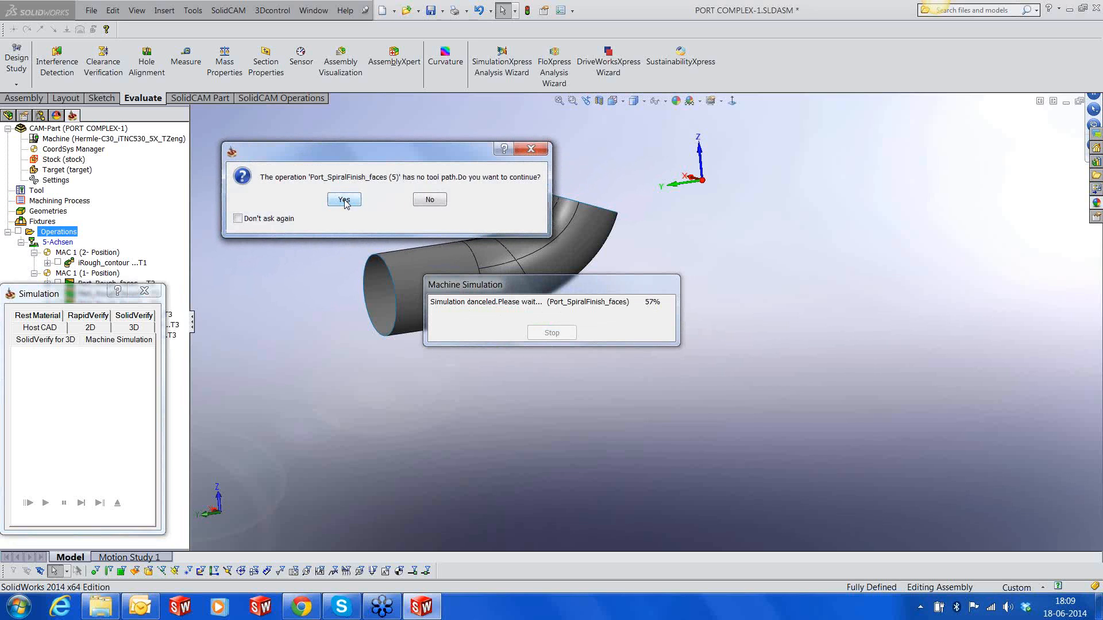
{"action": "left_click", "coordinate": [430, 199]}
{"action": "left_click", "coordinate": [117, 503]}
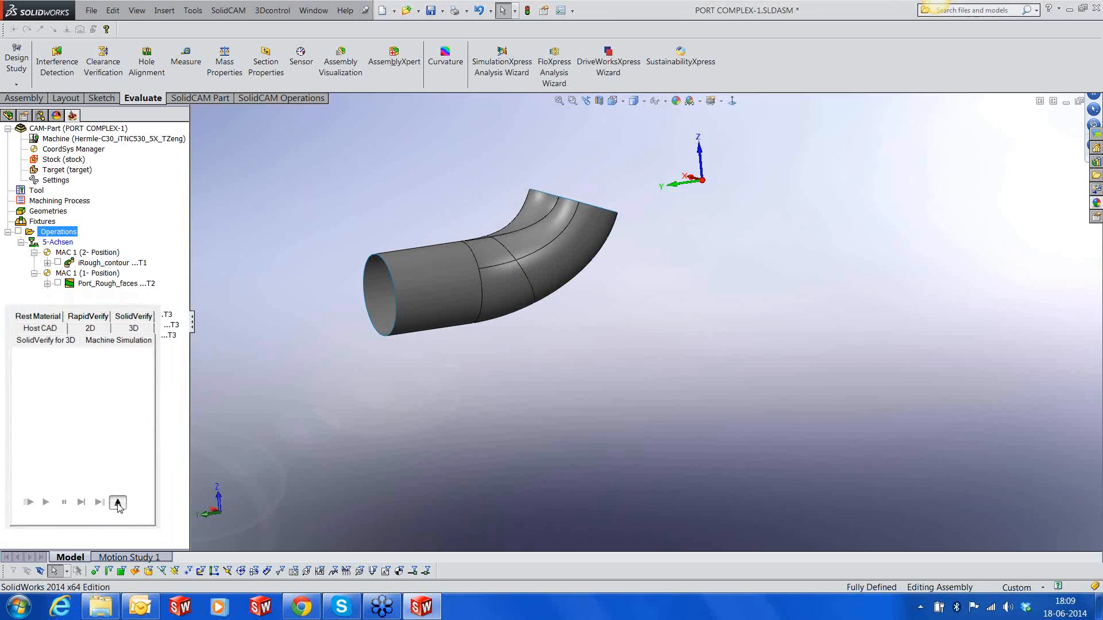
{"action": "right_click", "coordinate": [73, 233]}
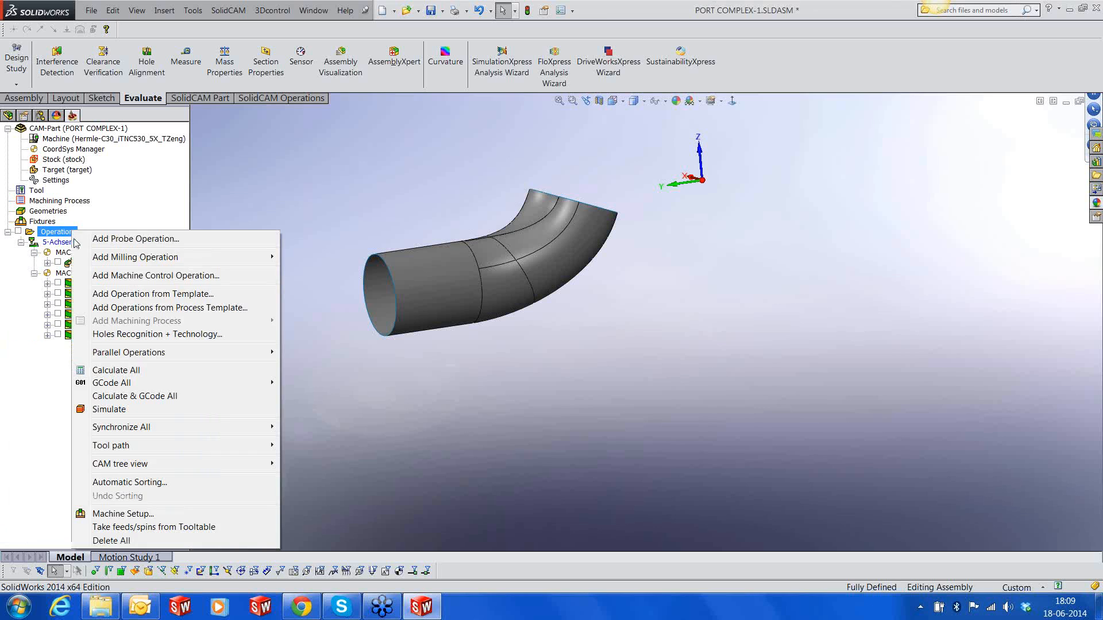
{"action": "left_click", "coordinate": [114, 514]}
{"action": "left_click", "coordinate": [585, 490]}
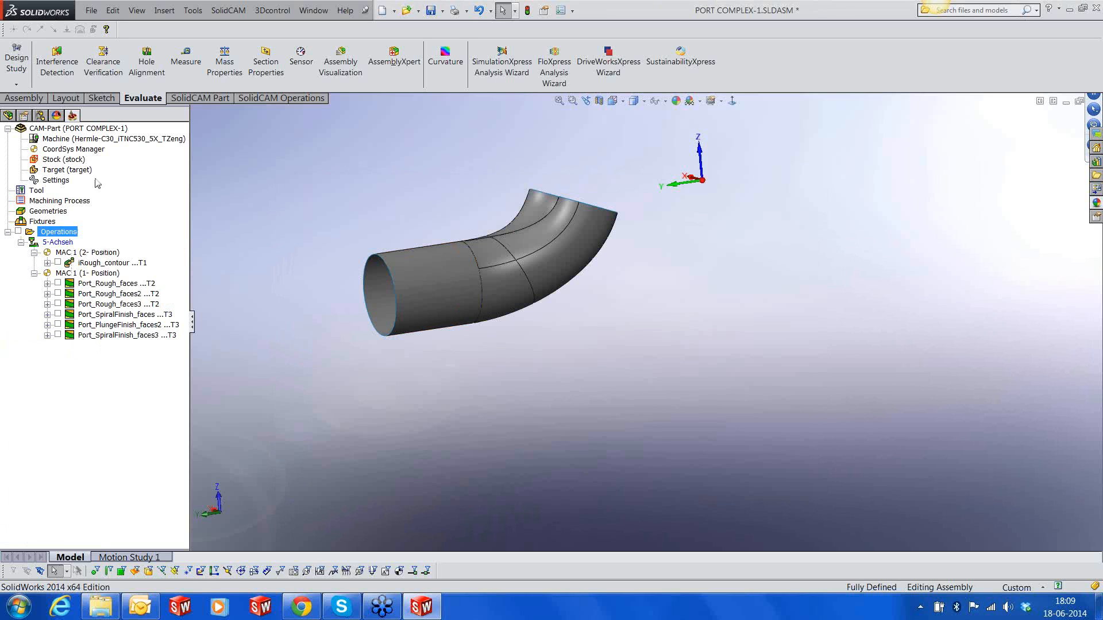
Show the Imported2 solid body of the design model together with the port surfaces
{"action": "left_click", "coordinate": [8, 114]}
{"action": "left_click", "coordinate": [63, 280]}
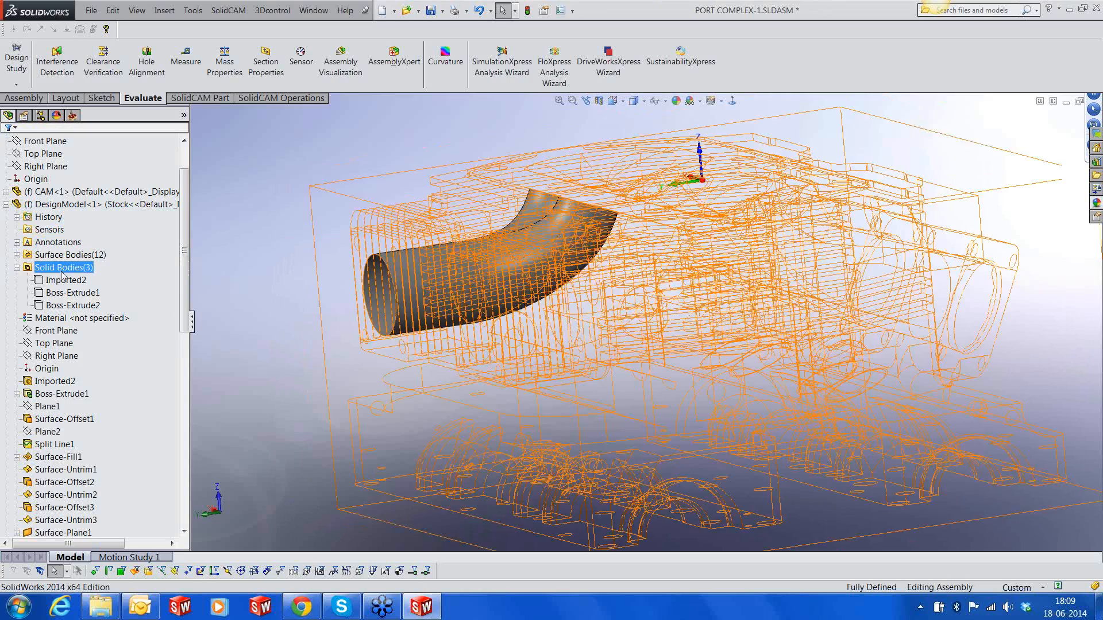
{"action": "left_click", "coordinate": [69, 260]}
{"action": "left_click", "coordinate": [309, 276]}
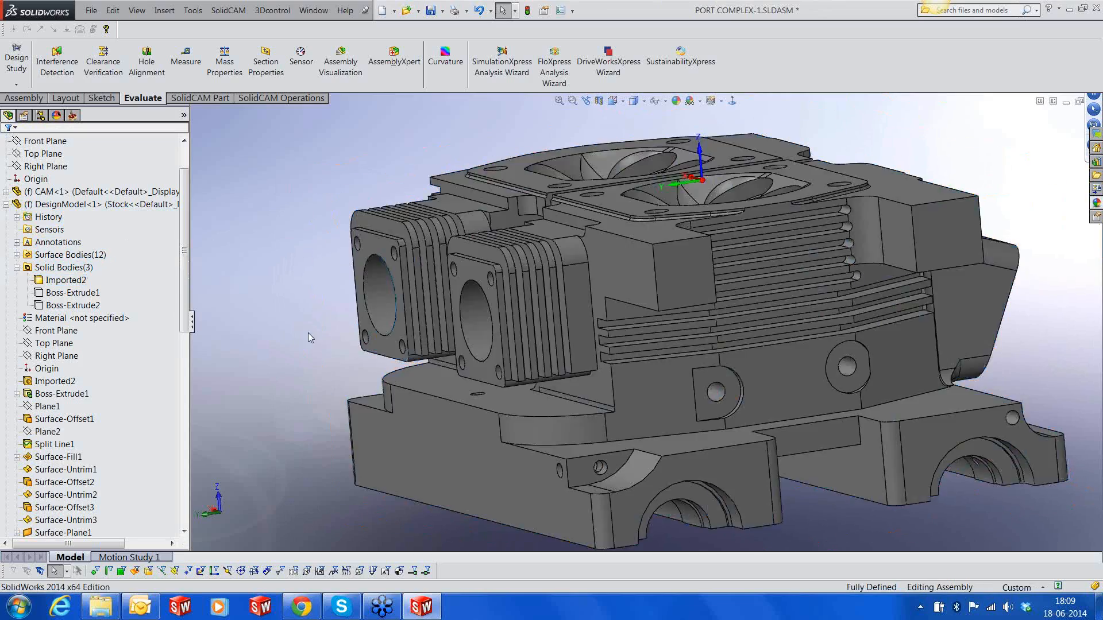
Measure the distance between the cylinder head's upper machined face and its flat underside
{"action": "scroll", "coordinate": [478, 395], "scroll_direction": "up", "scroll_amount": 2}
{"action": "middle_click_drag", "start_coordinate": [597, 385], "coordinate": [640, 396]}
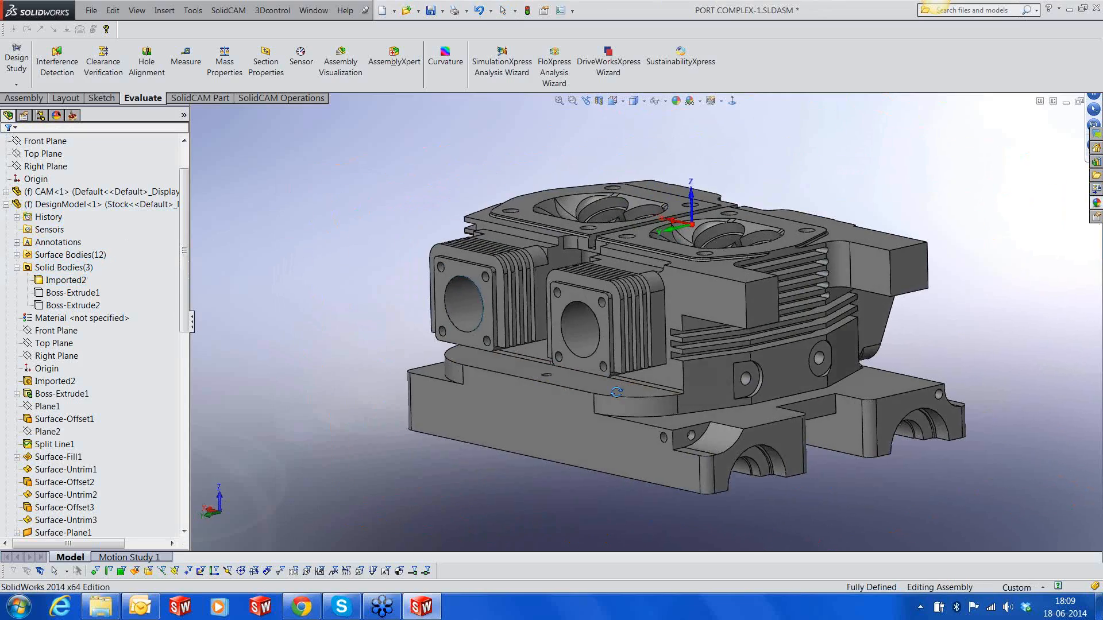
{"action": "left_click", "coordinate": [190, 61]}
{"action": "left_click", "coordinate": [540, 212]}
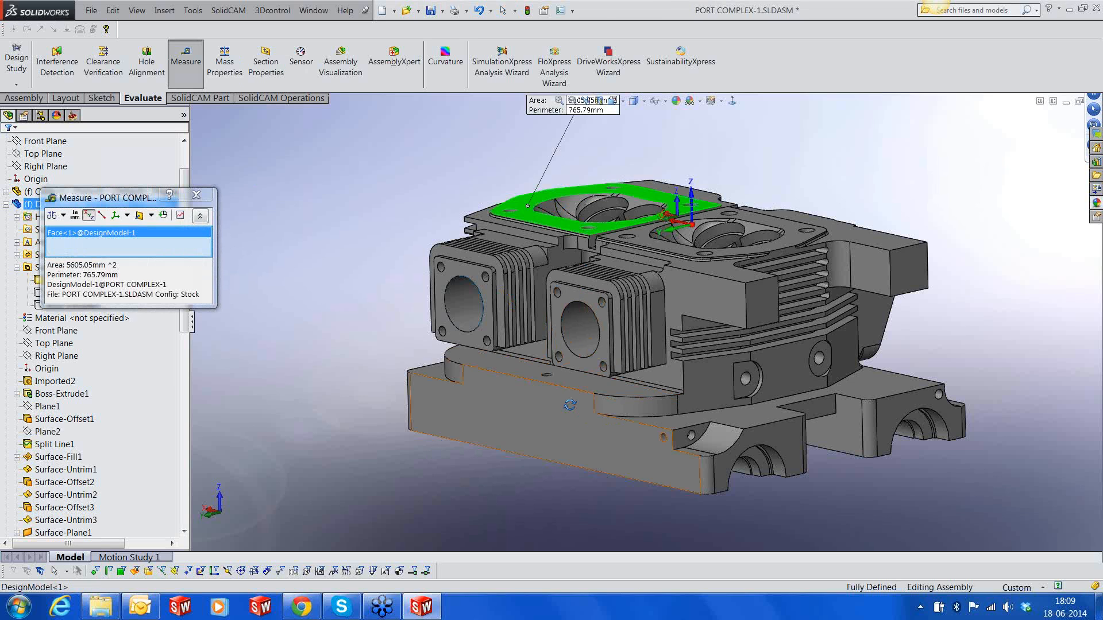
{"action": "middle_click_drag", "start_coordinate": [575, 410], "coordinate": [576, 347]}
{"action": "left_click", "coordinate": [580, 411]}
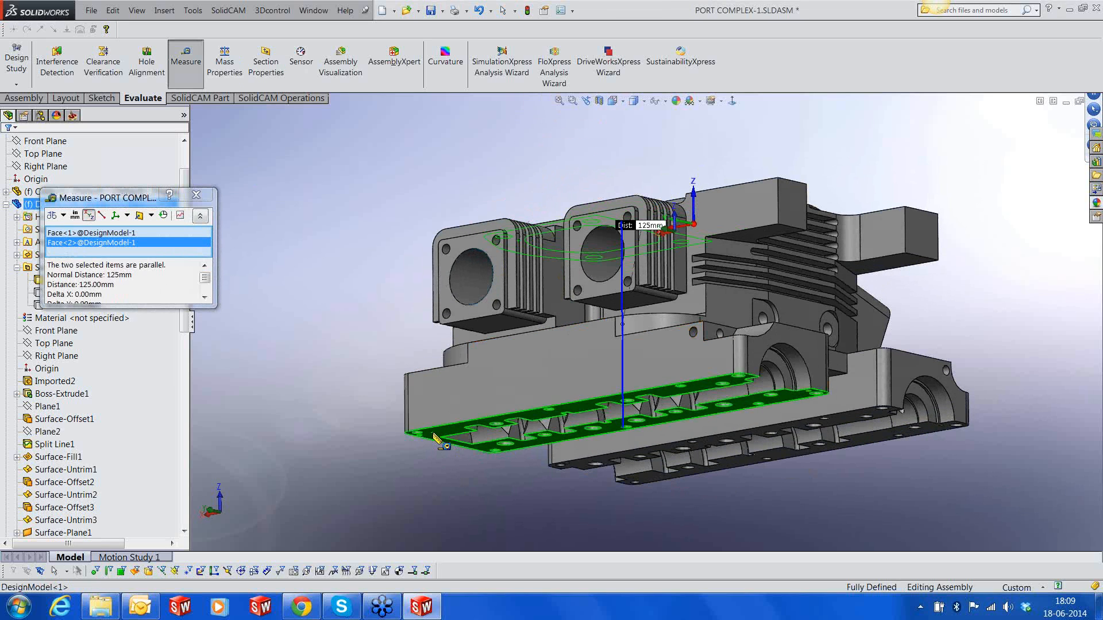
{"action": "left_click_drag", "start_coordinate": [640, 225], "coordinate": [439, 172]}
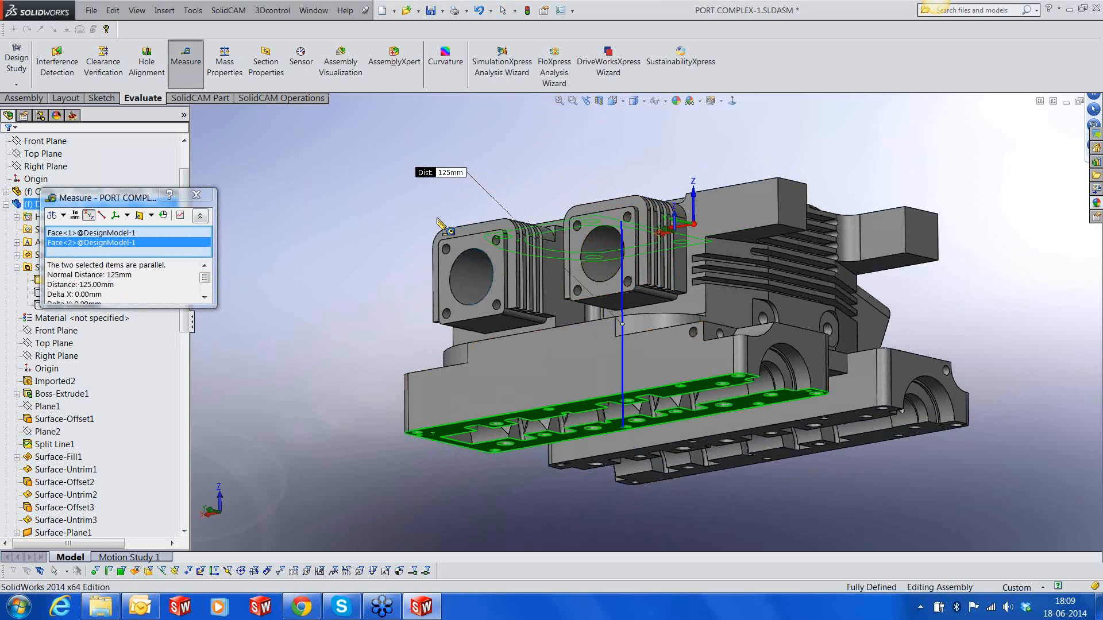
{"action": "left_click", "coordinate": [196, 195]}
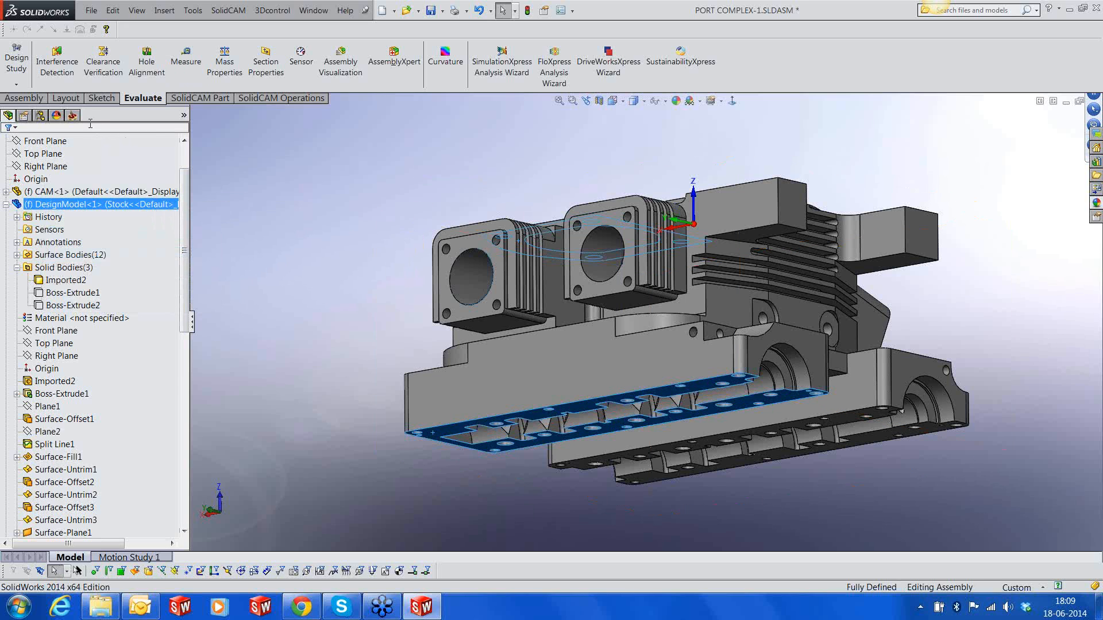
Create a machine setup for the operations with the 5-Achsen submachine's Z position set to 225
{"action": "left_click", "coordinate": [73, 115]}
{"action": "right_click", "coordinate": [74, 232]}
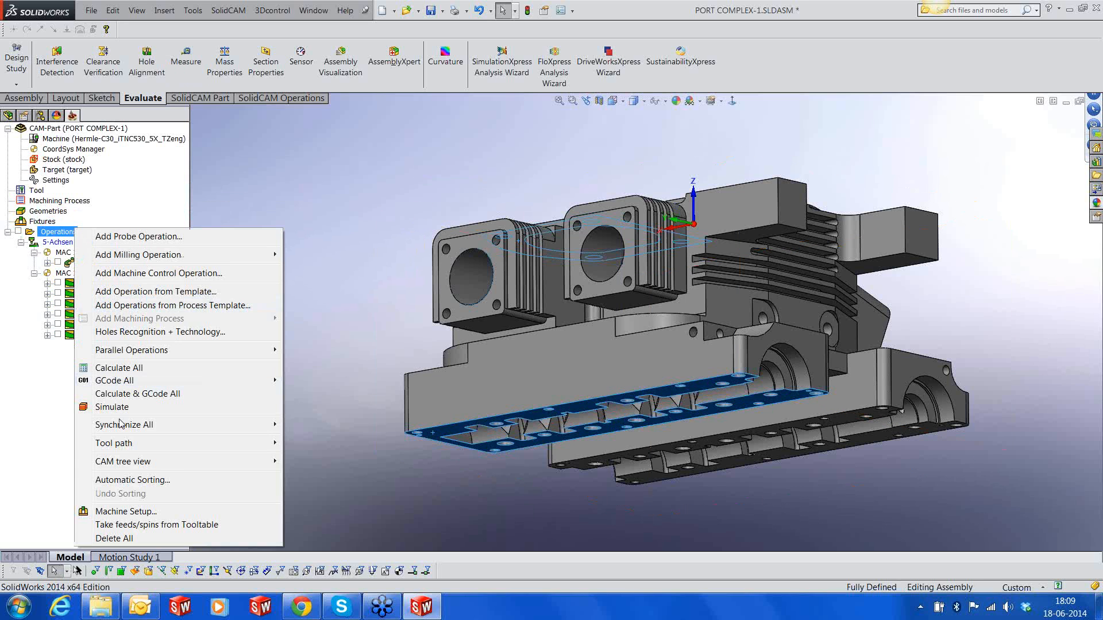
{"action": "left_click", "coordinate": [114, 489]}
{"action": "left_click", "coordinate": [707, 243]}
{"action": "left_click", "coordinate": [708, 242]}
{"action": "type", "text": "225"}
{"action": "key", "text": "Return"}
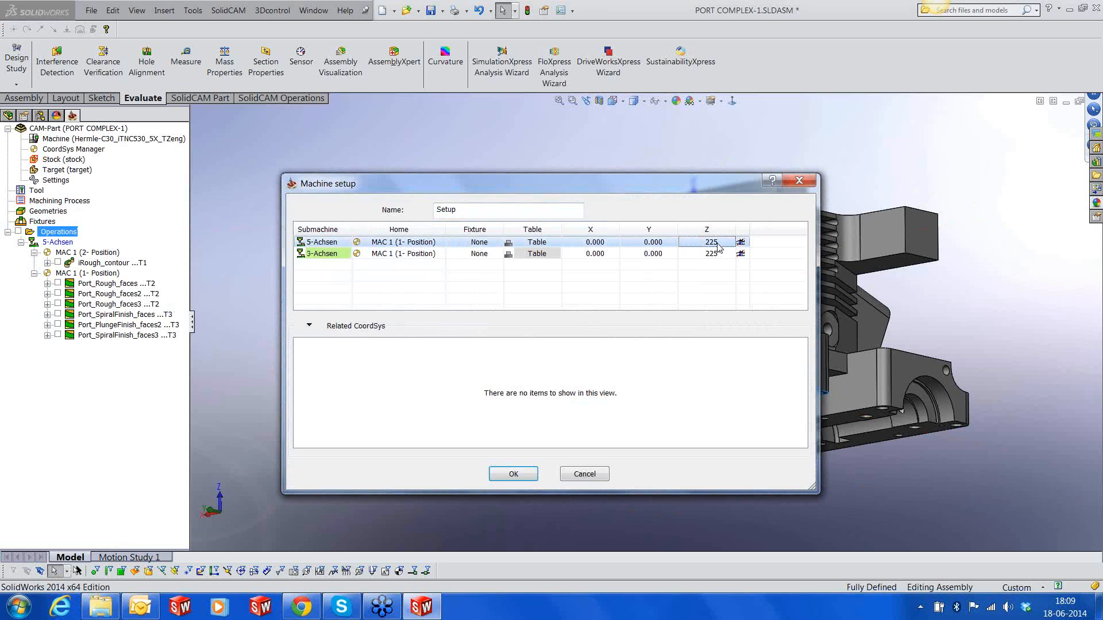
{"action": "left_click", "coordinate": [516, 476]}
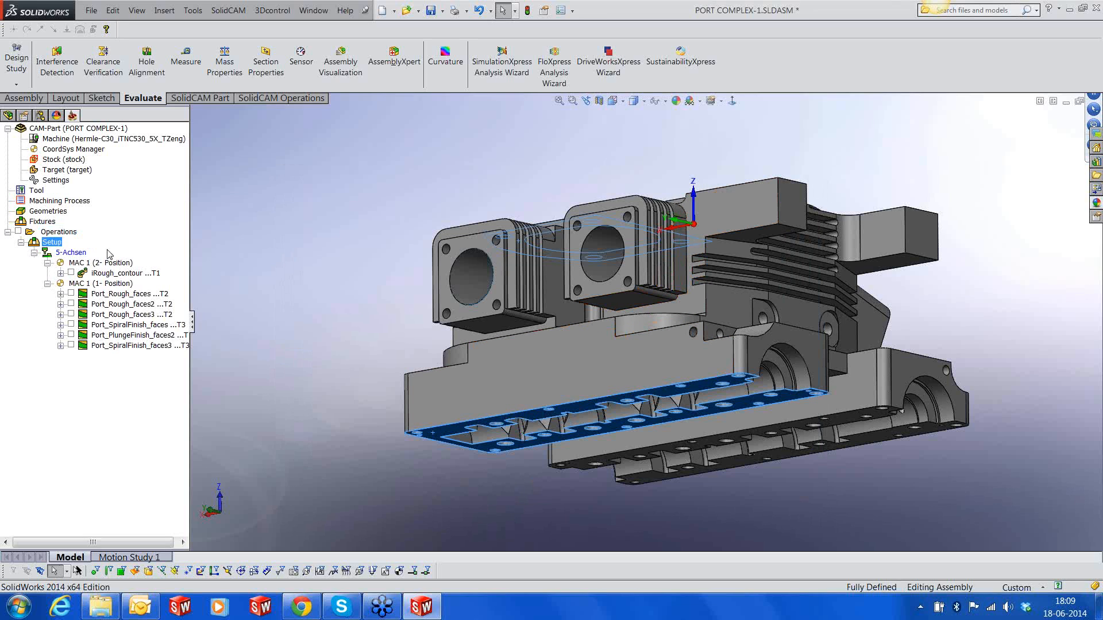
Start the machine simulation for all operations
{"action": "right_click", "coordinate": [62, 234]}
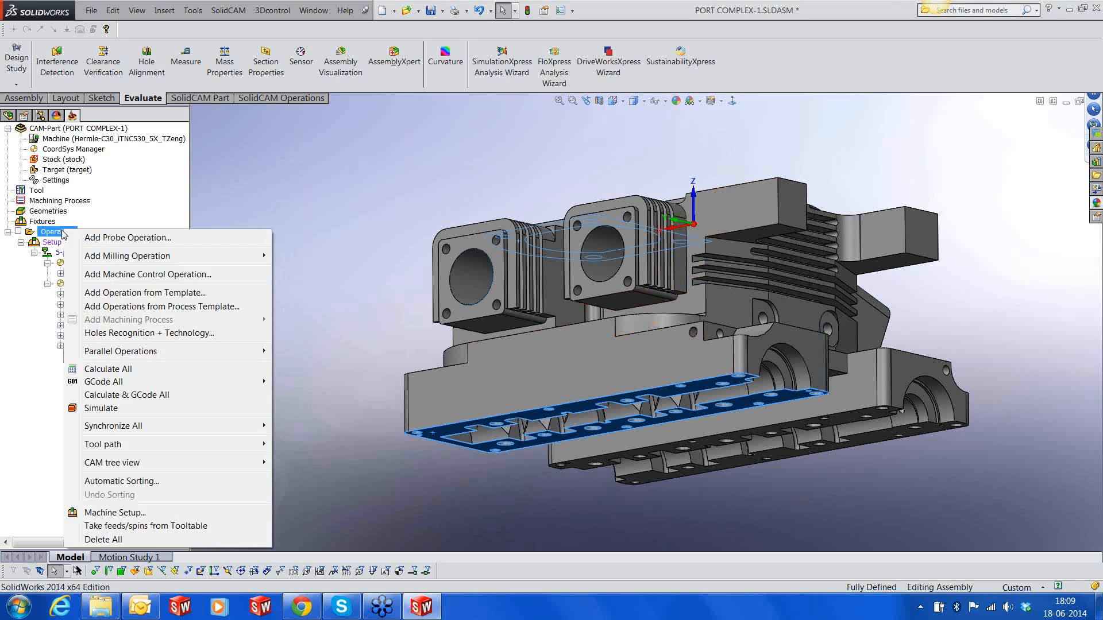
{"action": "left_click", "coordinate": [94, 411]}
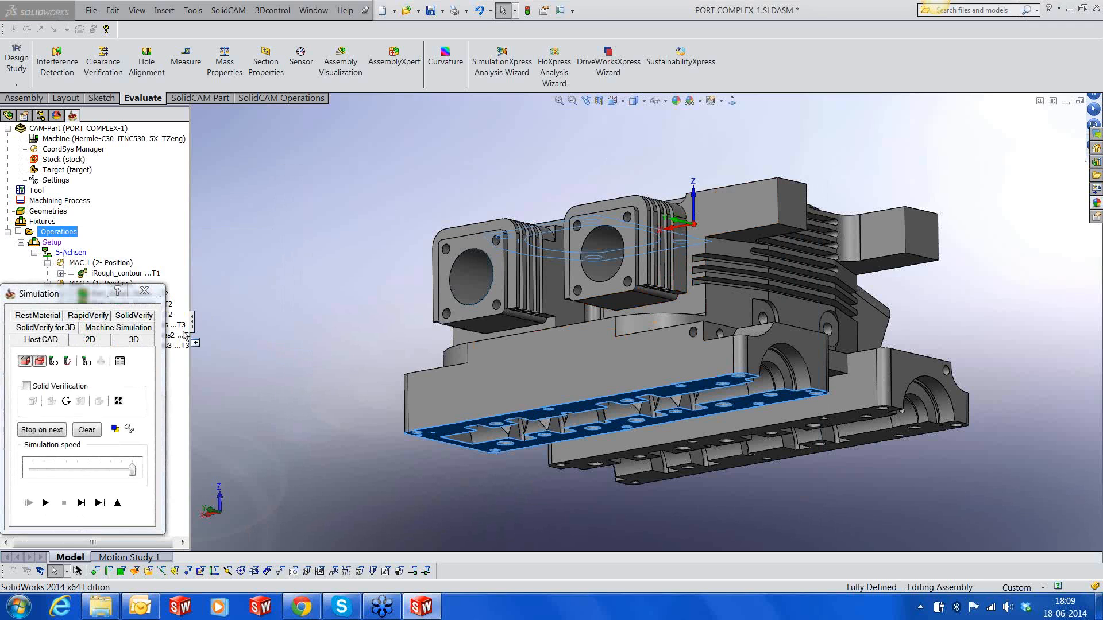
{"action": "left_click", "coordinate": [123, 329]}
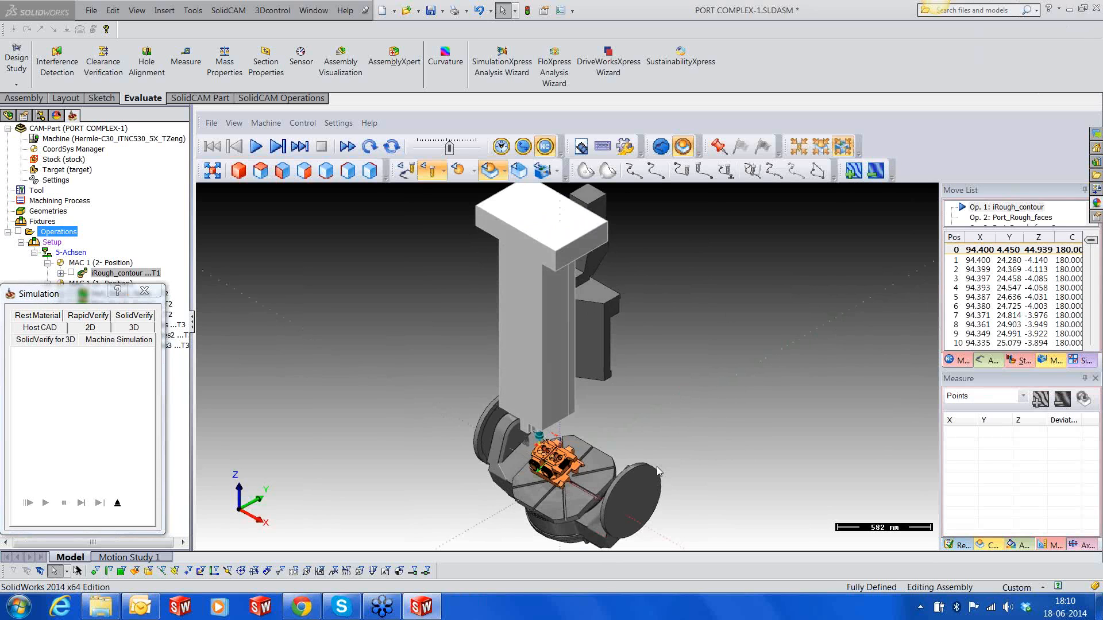
Show the machine housing in the simulation and view the complete machine
{"action": "scroll", "coordinate": [698, 480], "scroll_direction": "down", "scroll_amount": 2}
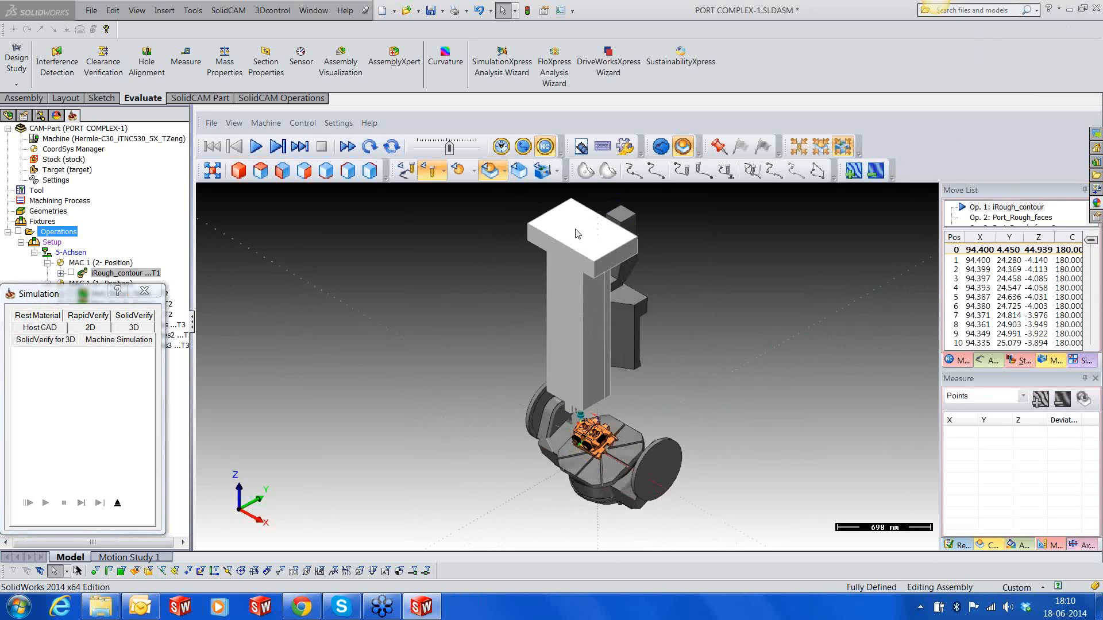
{"action": "left_click", "coordinate": [556, 170]}
{"action": "left_click", "coordinate": [557, 199]}
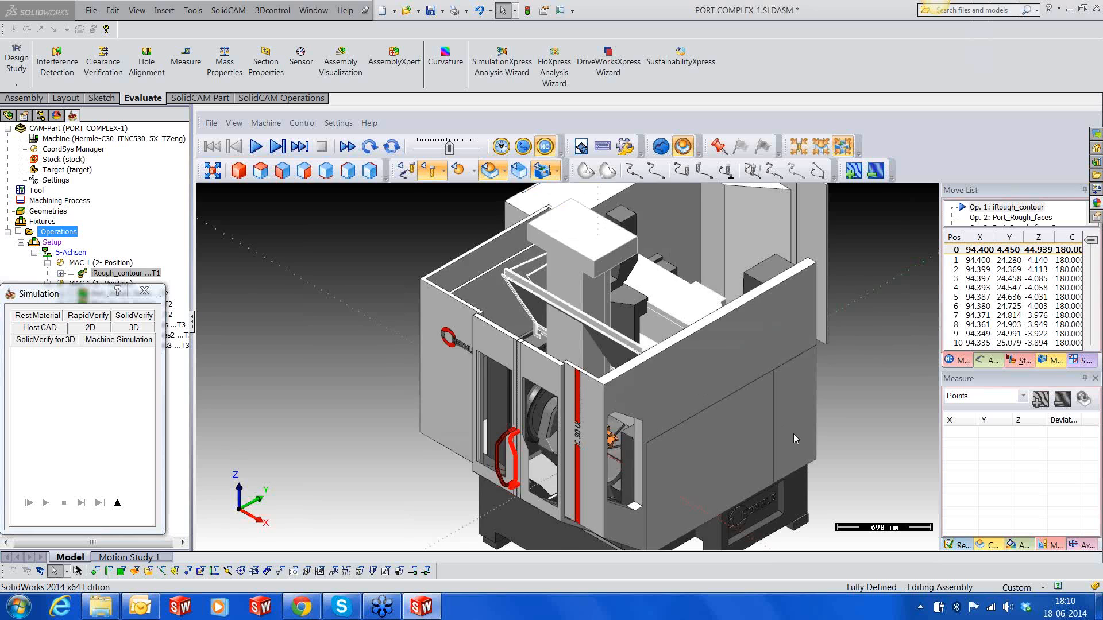
{"action": "scroll", "coordinate": [793, 433], "scroll_direction": "down", "scroll_amount": 2}
{"action": "scroll", "coordinate": [714, 497], "scroll_direction": "up", "scroll_amount": 1}
{"action": "middle_click_drag", "start_coordinate": [692, 473], "coordinate": [714, 486]}
Open both machine doors with the axis controls, tlinks to 420 and trechts to 384, and inspect the part on the table
{"action": "left_click", "coordinate": [1009, 544]}
{"action": "left_click", "coordinate": [1080, 544]}
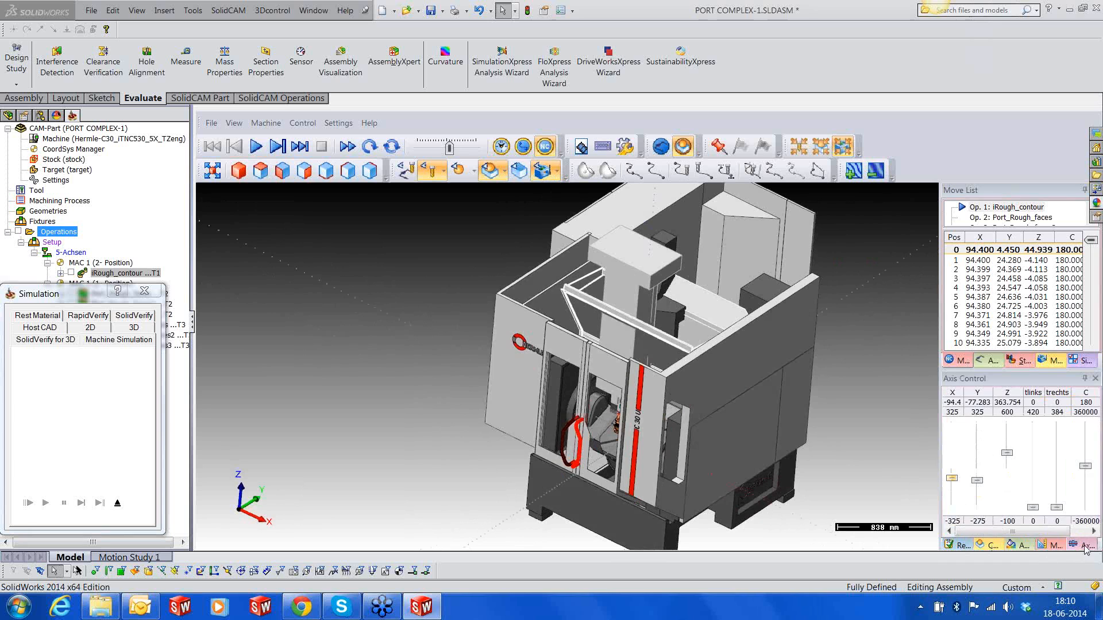
{"action": "left_click", "coordinate": [1032, 507]}
{"action": "left_click_drag", "start_coordinate": [1034, 510], "coordinate": [1034, 425]}
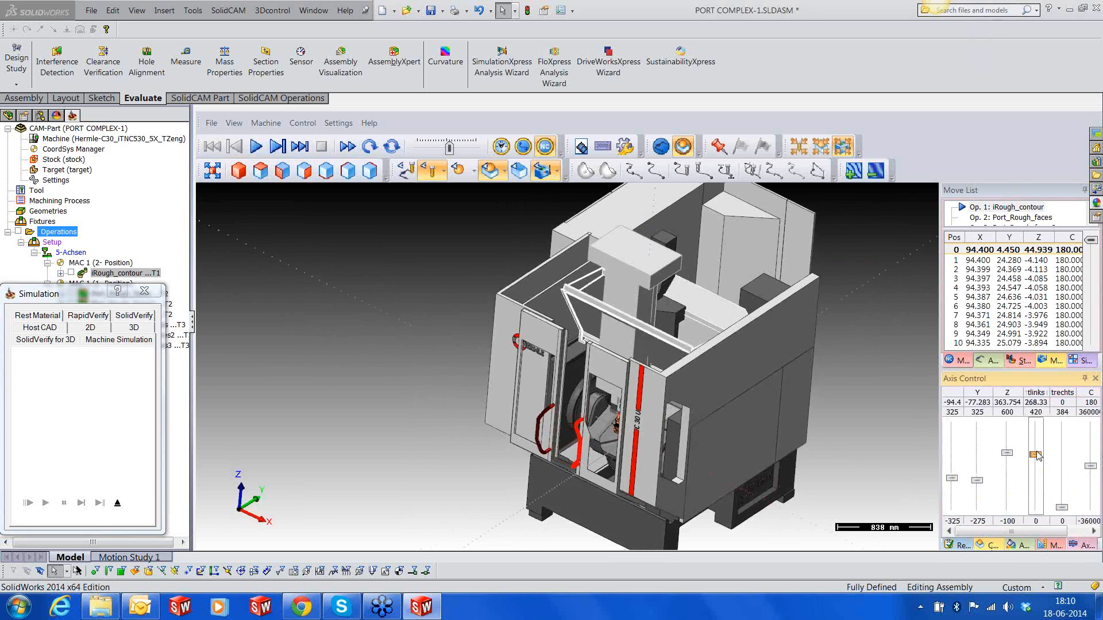
{"action": "left_click_drag", "start_coordinate": [1057, 507], "coordinate": [1061, 425]}
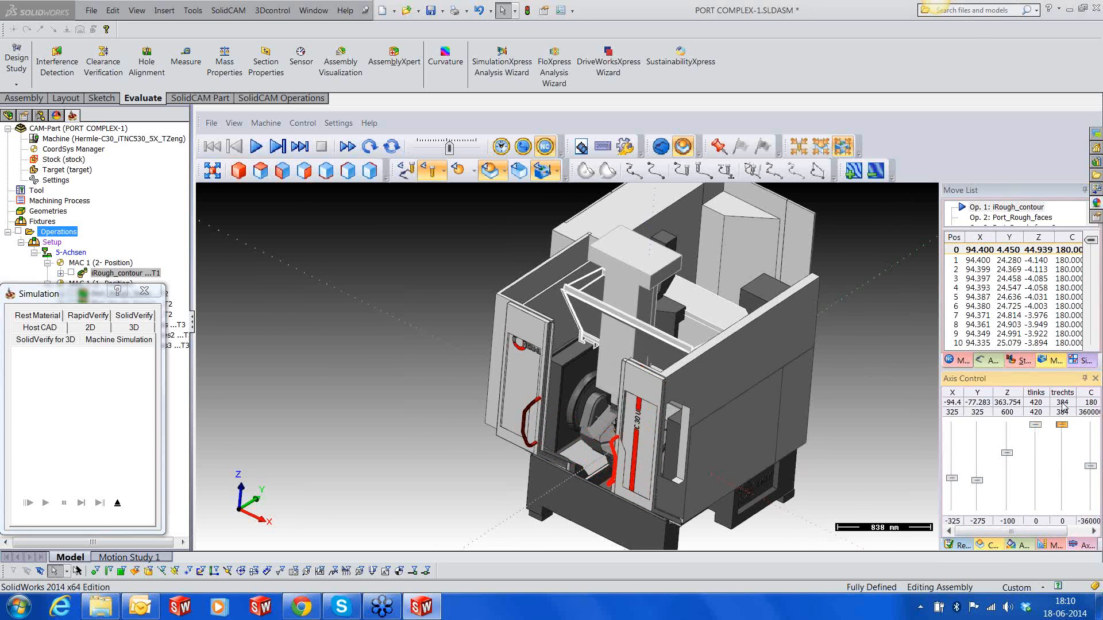
{"action": "left_click_drag", "start_coordinate": [704, 460], "coordinate": [719, 443]}
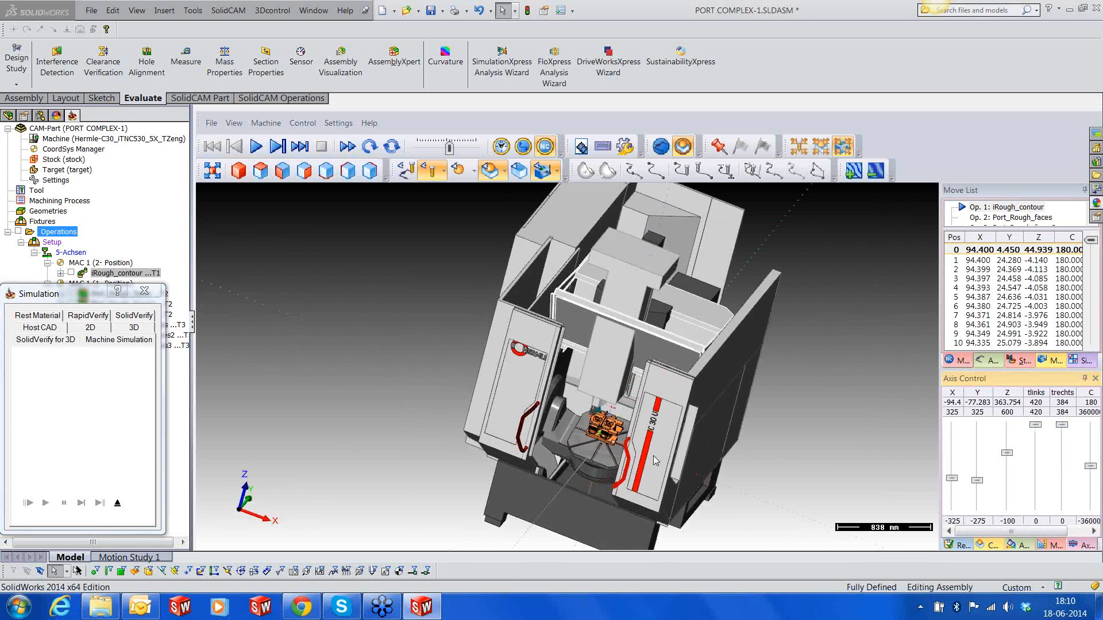
{"action": "scroll", "coordinate": [653, 456], "scroll_direction": "up", "scroll_amount": 5}
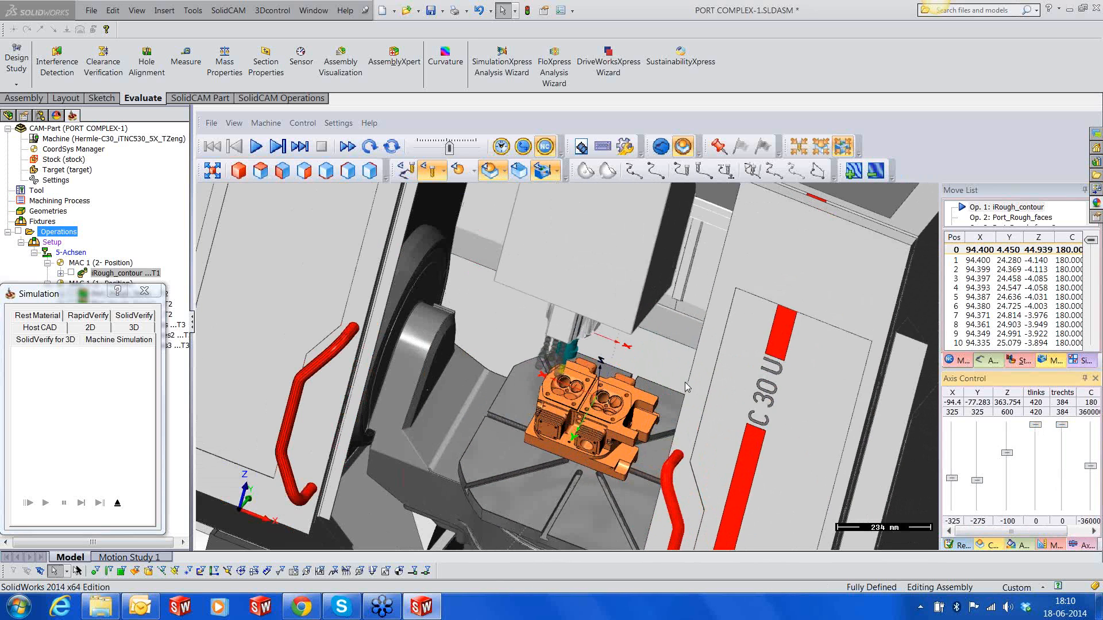
{"action": "scroll", "coordinate": [687, 388], "scroll_direction": "down", "scroll_amount": 5}
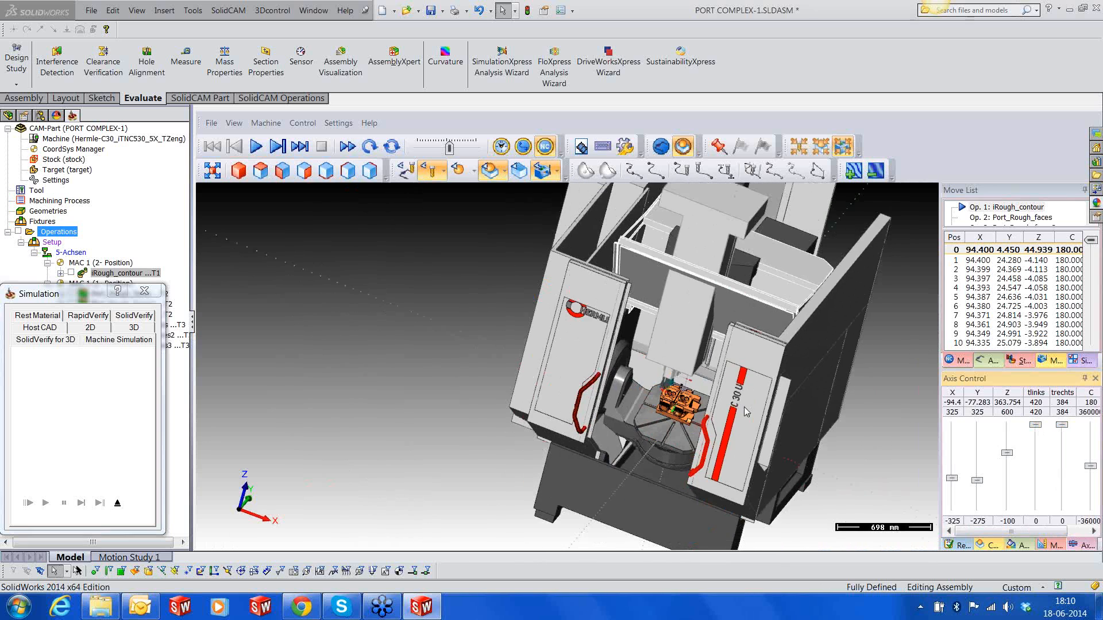
Hide the machine housing and view the cylinder head and tool up close
{"action": "left_click", "coordinate": [555, 171]}
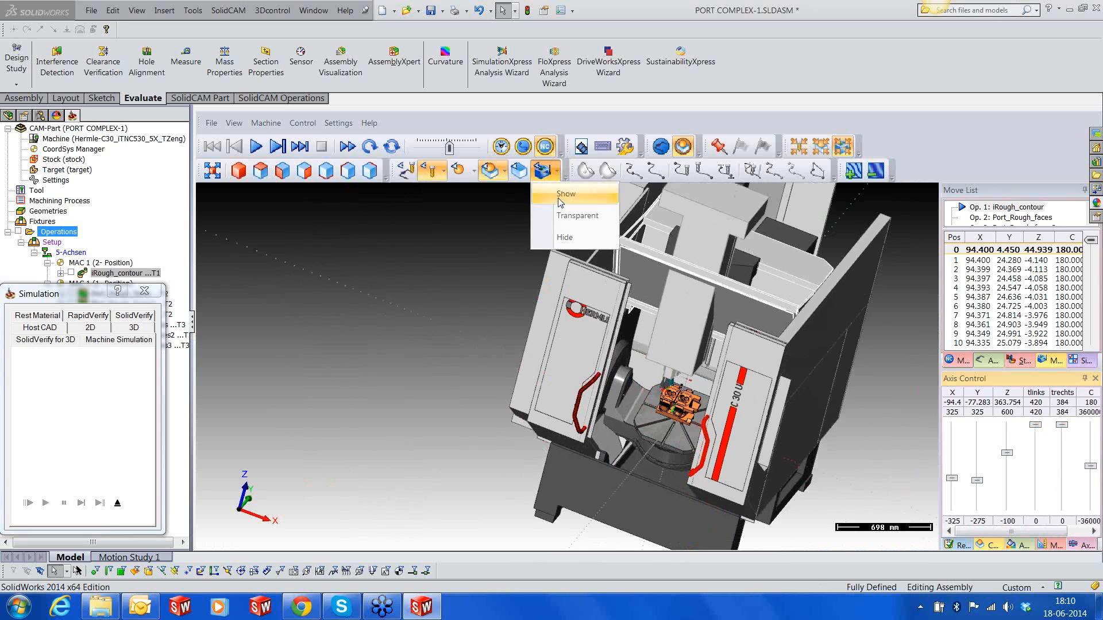
{"action": "left_click", "coordinate": [560, 236]}
{"action": "scroll", "coordinate": [695, 419], "scroll_direction": "up", "scroll_amount": 5}
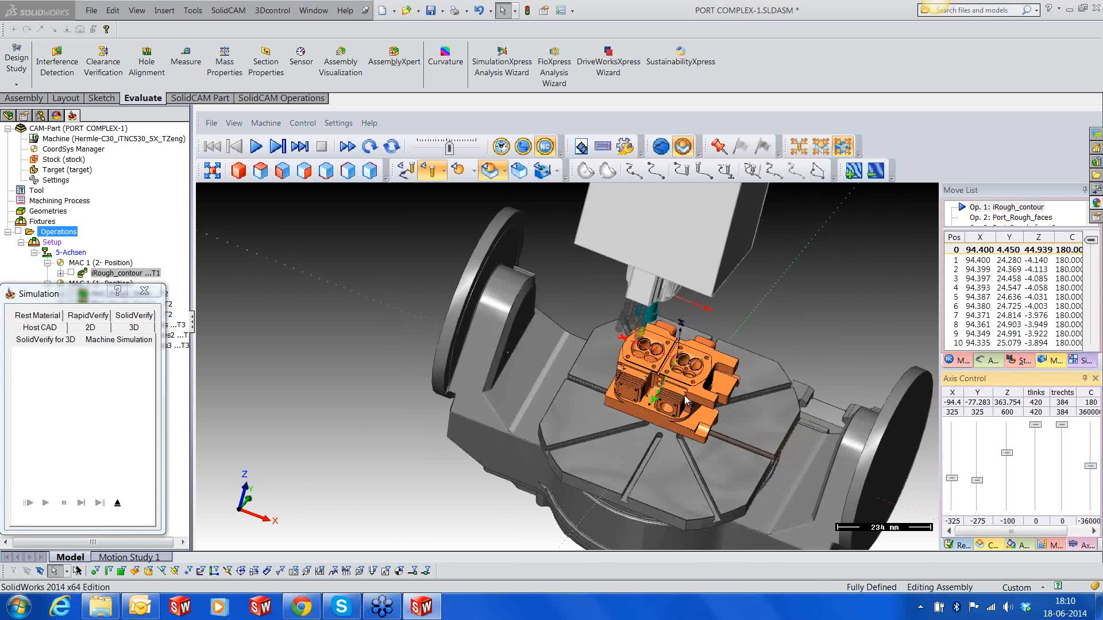
{"action": "scroll", "coordinate": [686, 402], "scroll_direction": "up", "scroll_amount": 3}
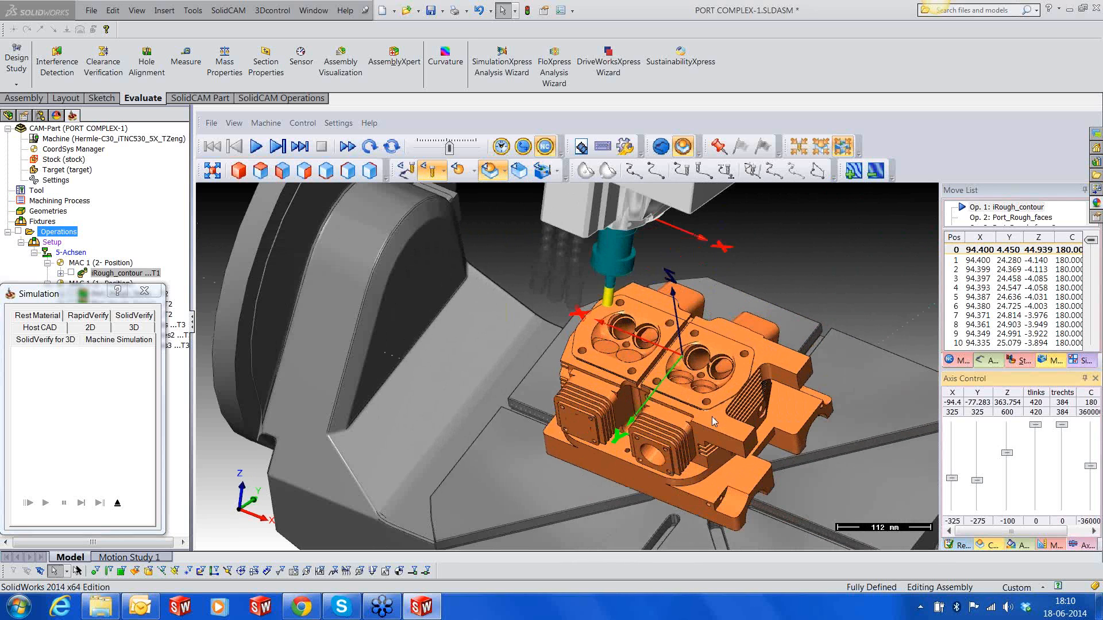
{"action": "scroll", "coordinate": [785, 459], "scroll_direction": "up", "scroll_amount": 1}
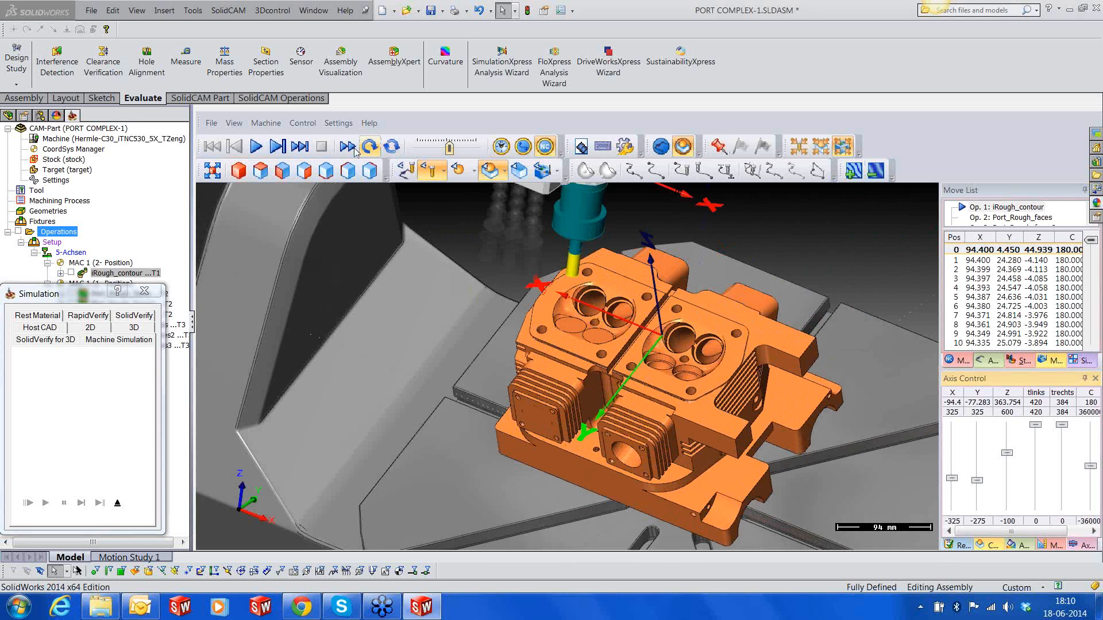
Play the machine simulation at a slightly reduced speed and watch the port machining in an enlarged graphics area
{"action": "left_click", "coordinate": [257, 147]}
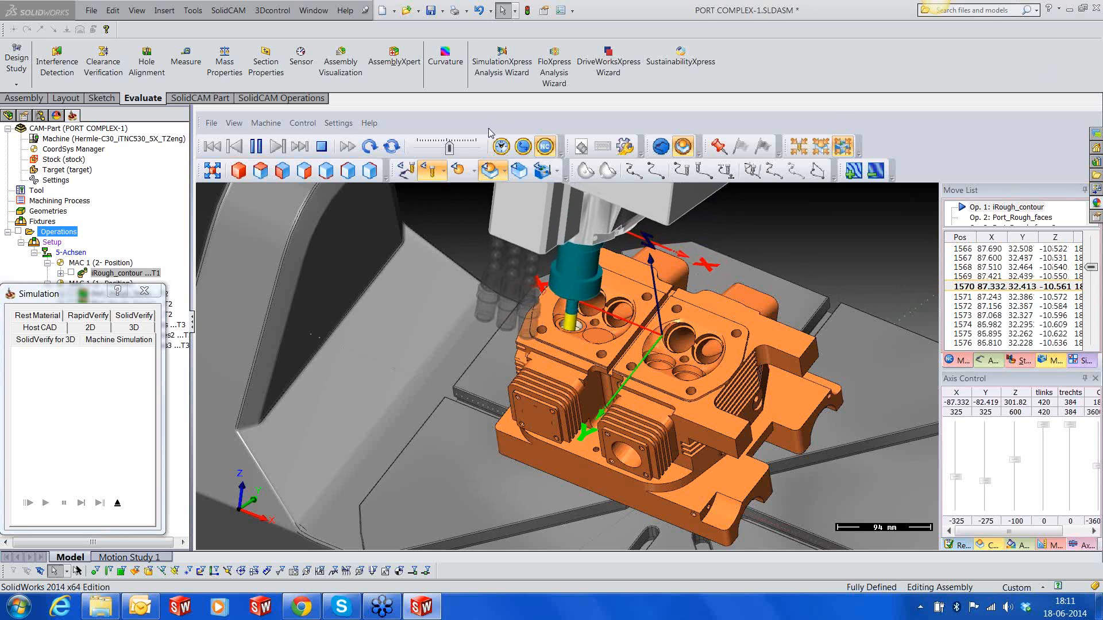
{"action": "left_click_drag", "start_coordinate": [450, 151], "coordinate": [454, 149]}
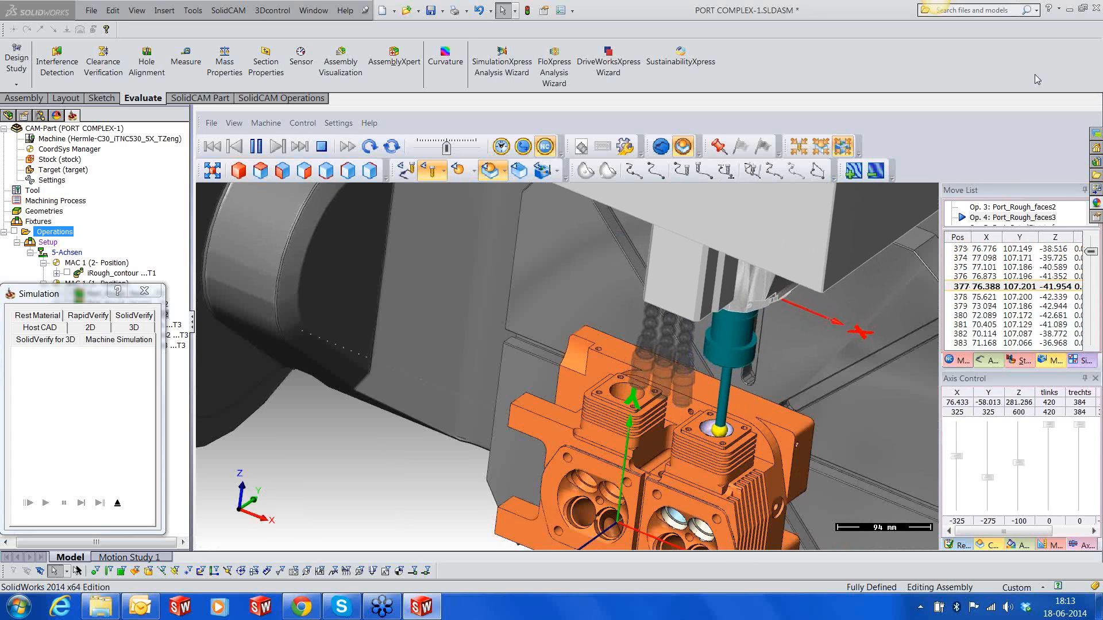
{"action": "left_click_drag", "start_coordinate": [939, 371], "coordinate": [1024, 374]}
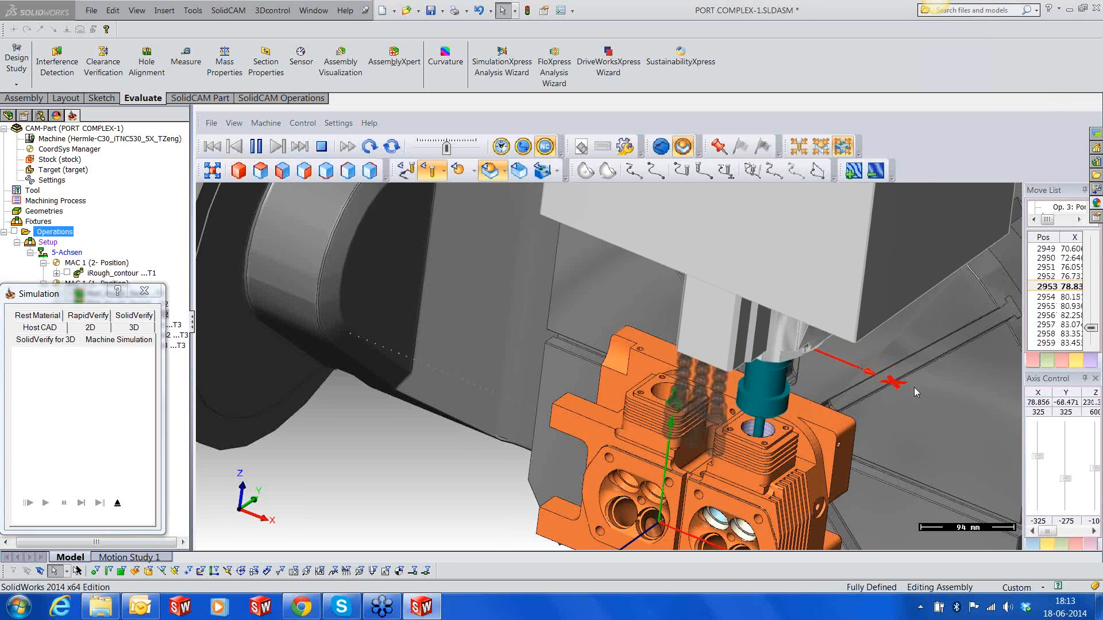
{"action": "scroll", "coordinate": [464, 515], "scroll_direction": "down", "scroll_amount": 3}
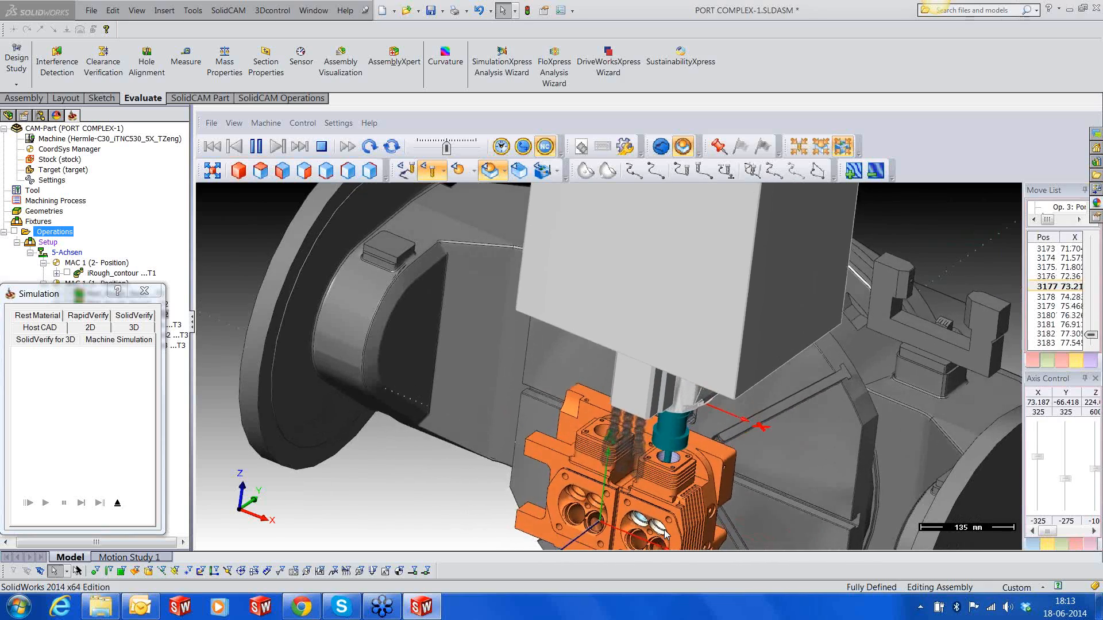
Speed up the machine simulation, slow it back down, and watch the port finishing on the cylinder head
{"action": "middle_click_drag", "start_coordinate": [472, 510], "coordinate": [467, 444]}
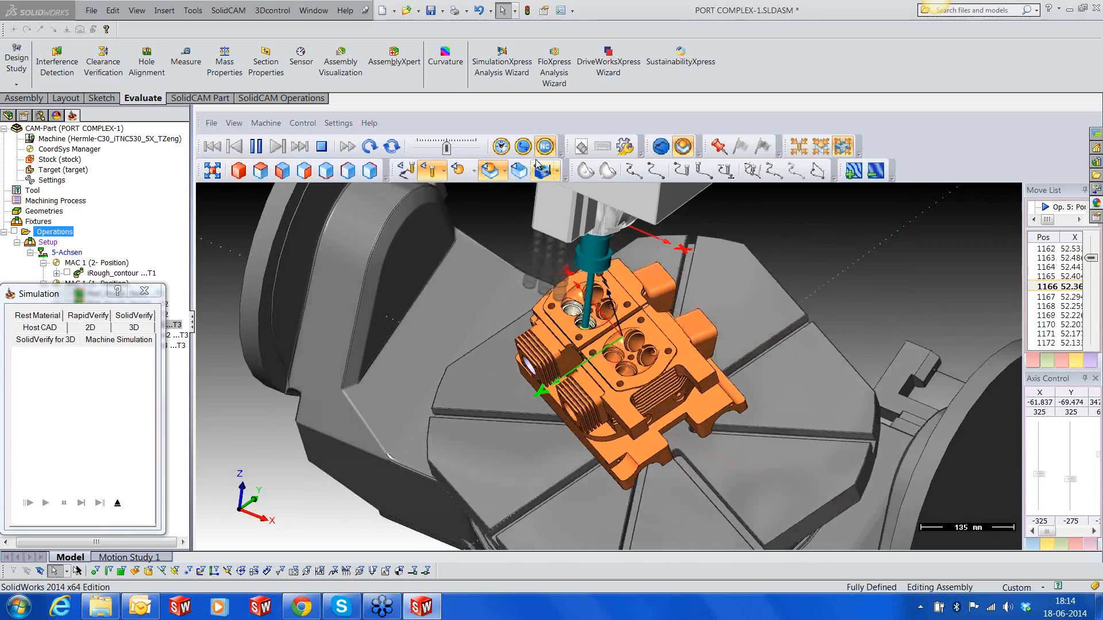
{"action": "left_click", "coordinate": [455, 151]}
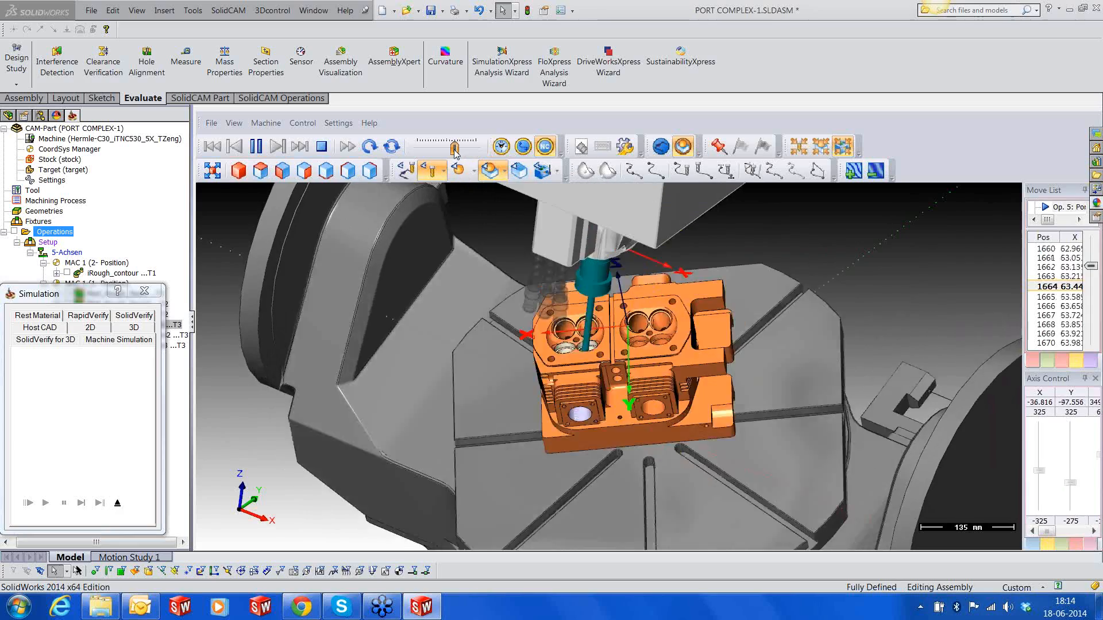
{"action": "left_click_drag", "start_coordinate": [454, 149], "coordinate": [457, 151]}
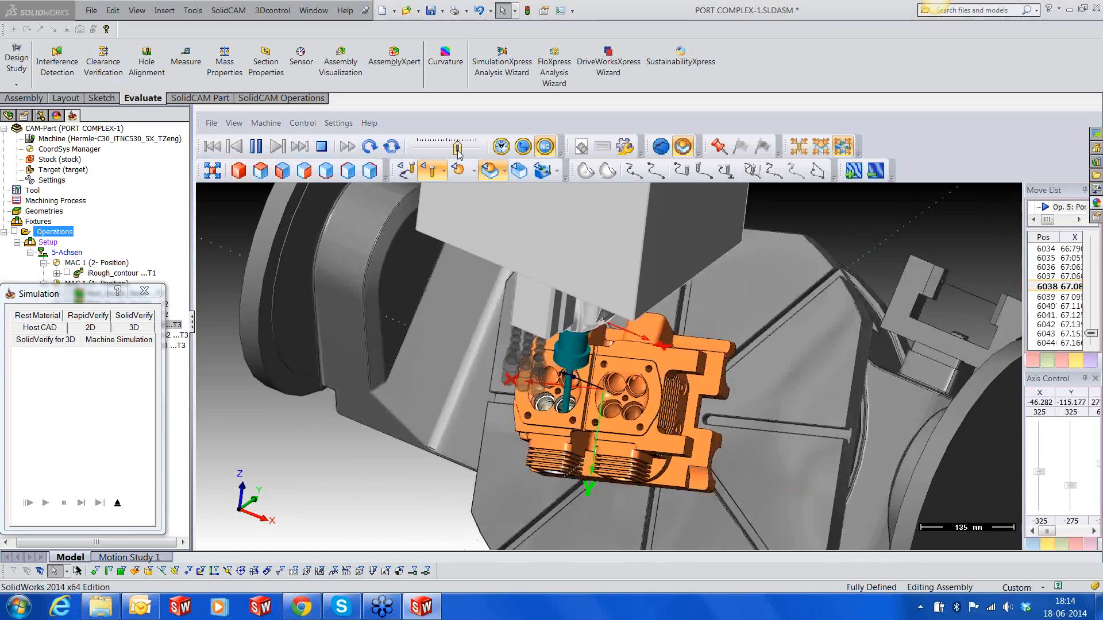
{"action": "left_click_drag", "start_coordinate": [458, 151], "coordinate": [447, 153]}
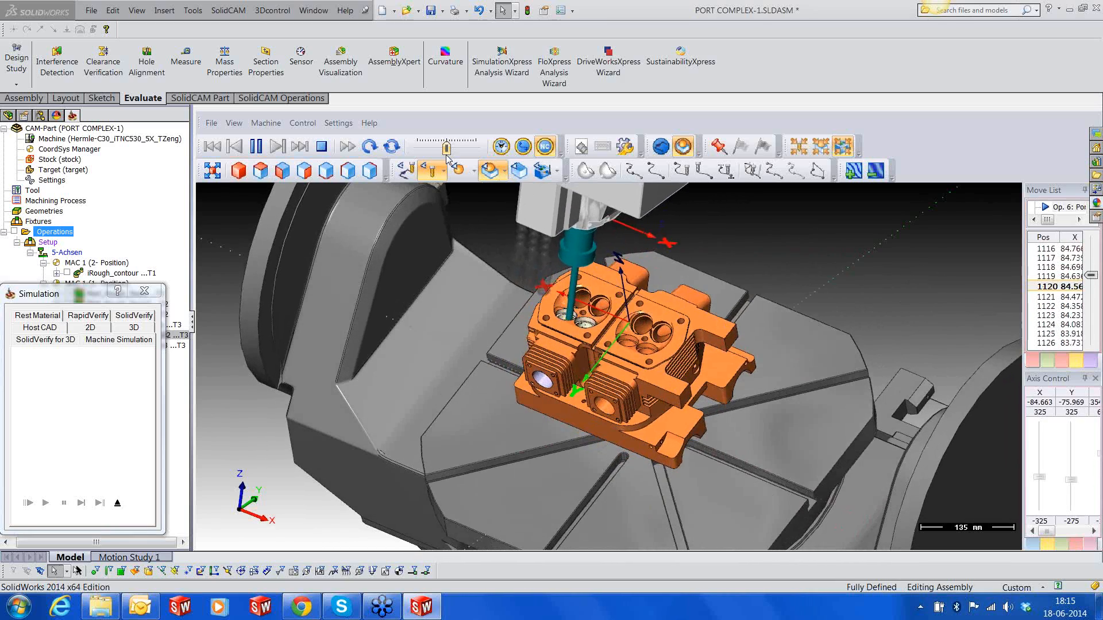
Pause and exit the machine simulation, returning to the cylinder head model with its ports facing up
{"action": "left_click", "coordinate": [255, 147]}
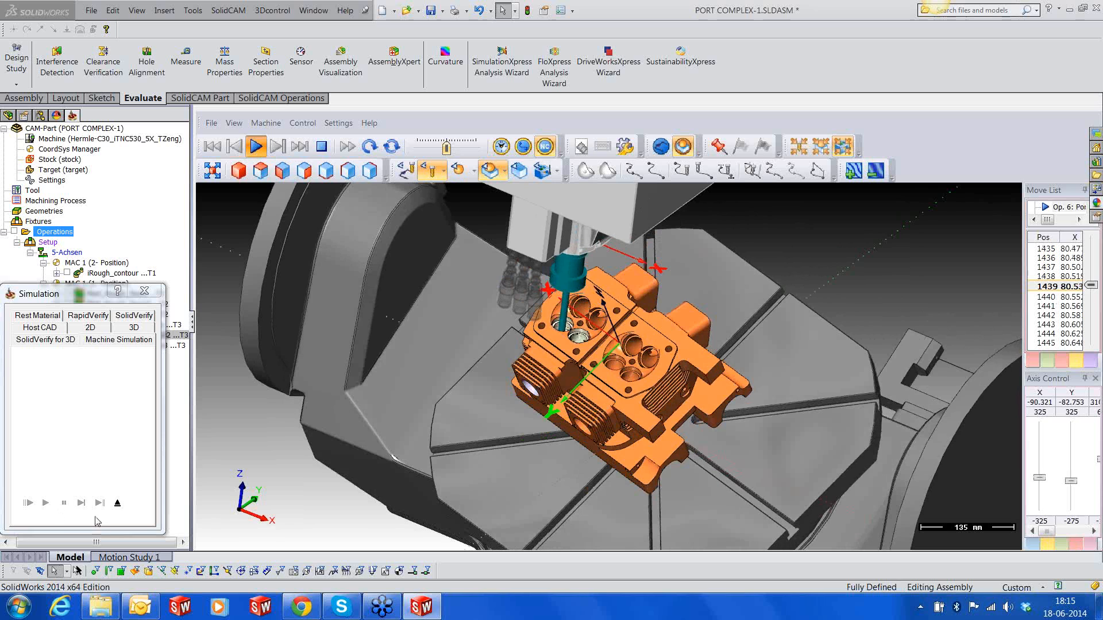
{"action": "left_click", "coordinate": [117, 502]}
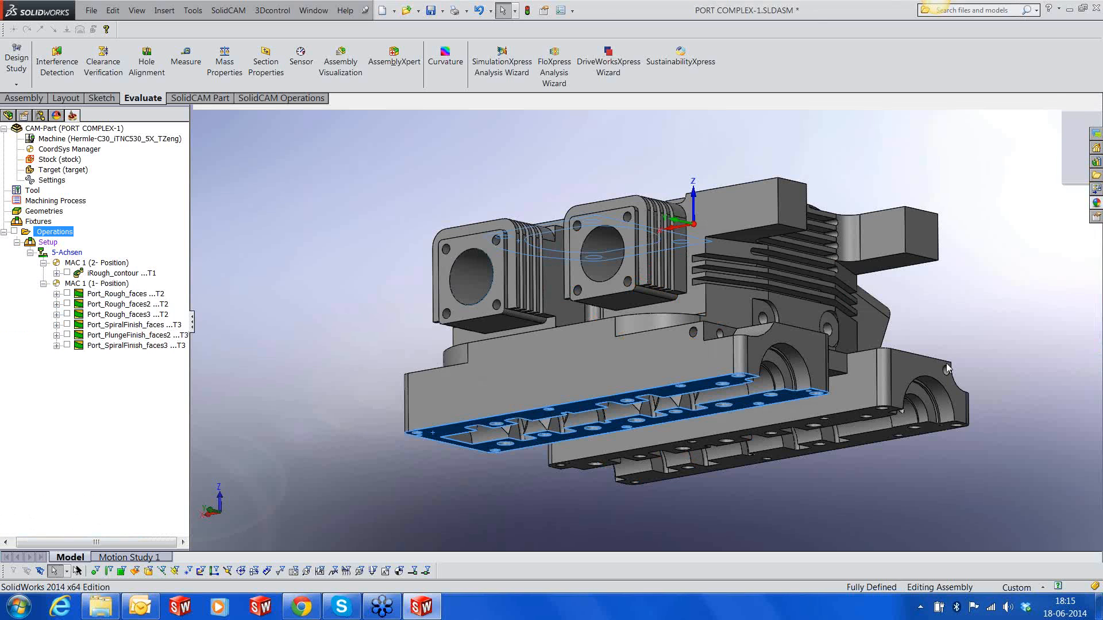
{"action": "middle_click_drag", "start_coordinate": [1003, 298], "coordinate": [966, 443]}
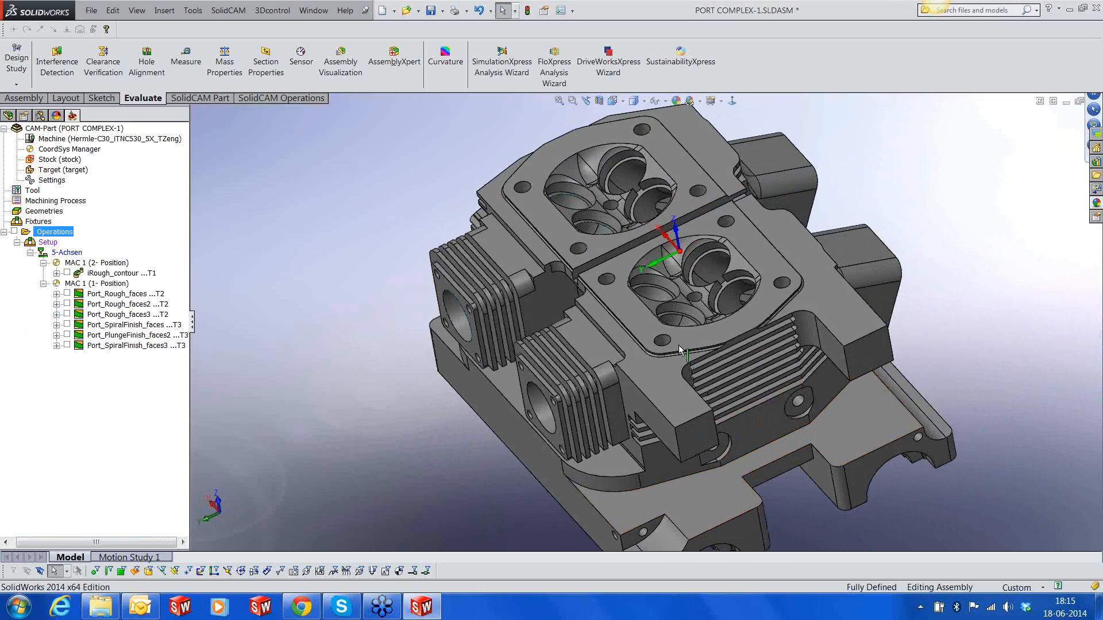
{"action": "scroll", "coordinate": [655, 310], "scroll_direction": "up", "scroll_amount": 1}
{"action": "middle_click_drag", "start_coordinate": [649, 294], "coordinate": [668, 260]}
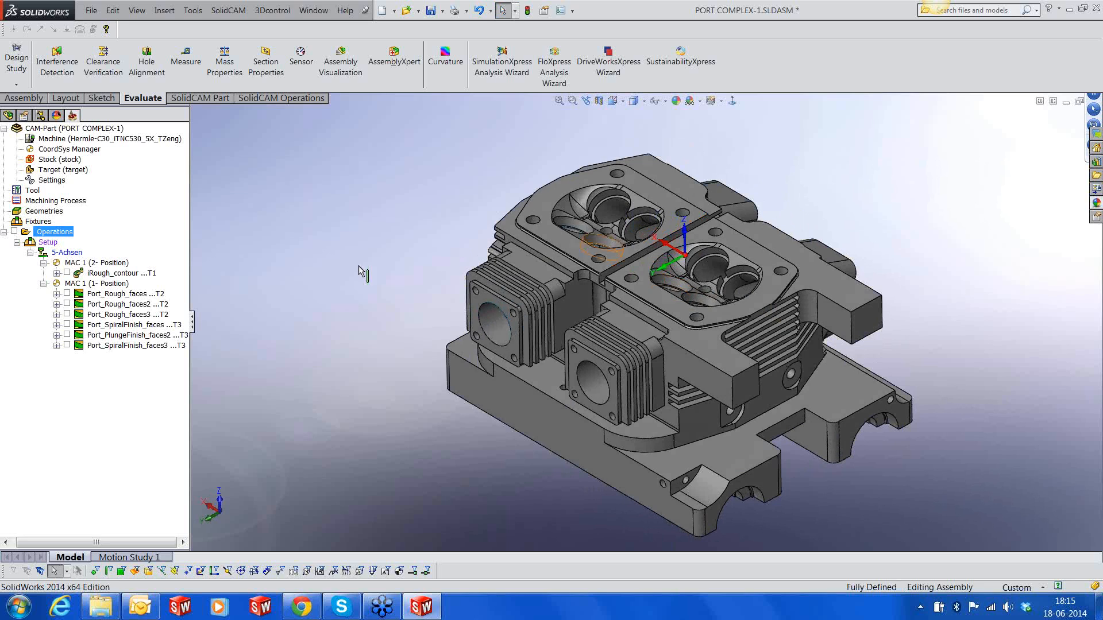
Generate the G-code of the first port roughing operation, Port_Rough_faces, with the file name left blank, and inspect the program
{"action": "right_click", "coordinate": [131, 294]}
{"action": "mouse_move", "coordinate": [322, 142]}
{"action": "left_click", "coordinate": [356, 146]}
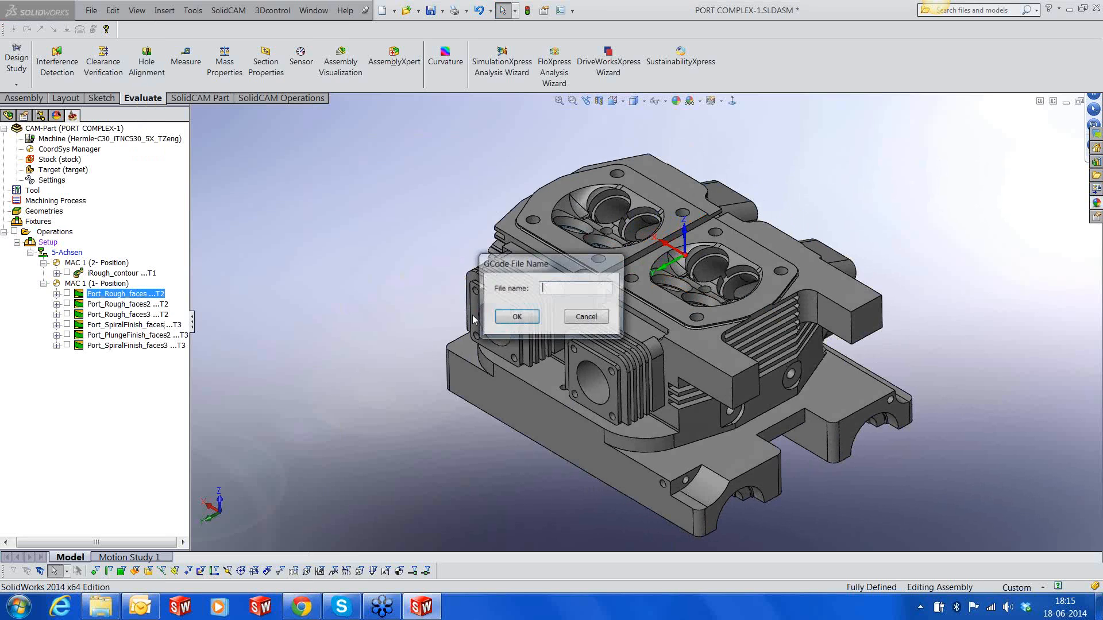
{"action": "key", "text": "Return"}
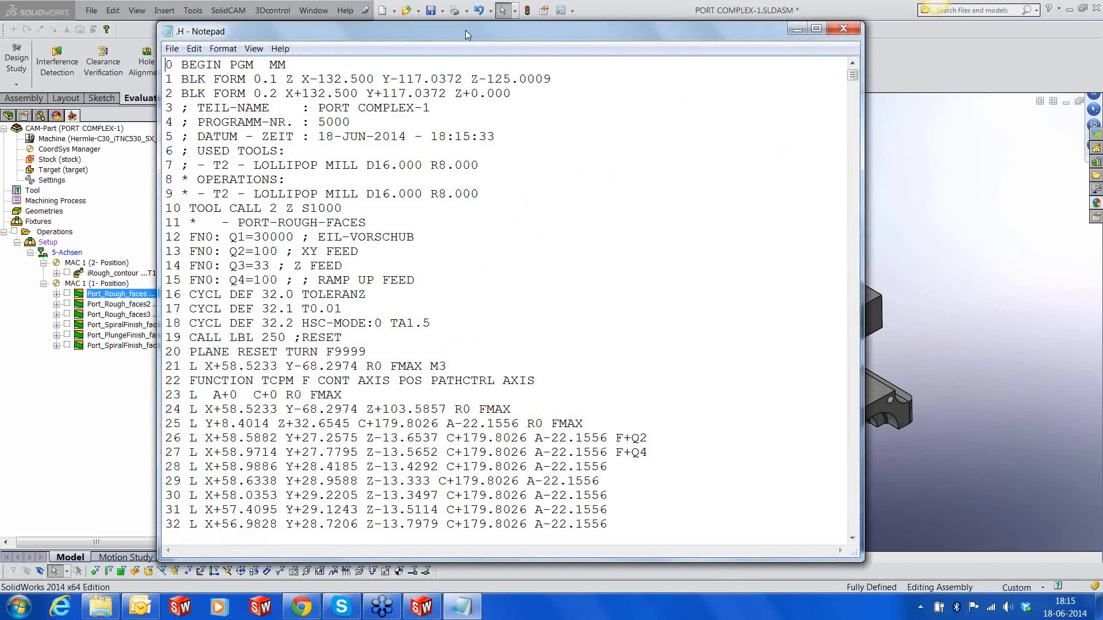
{"action": "left_click_drag", "start_coordinate": [465, 30], "coordinate": [684, 27]}
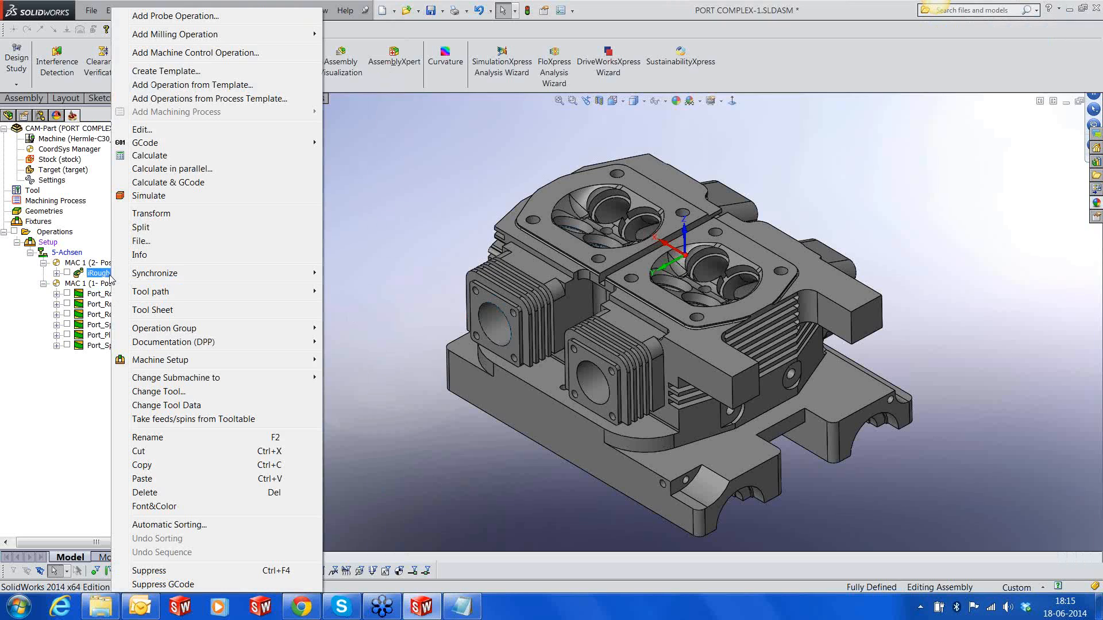
Generate the G-code of the iRough_contour operation with a blank file name and highlight its PLANE SPATIAL line 21
{"action": "right_click", "coordinate": [113, 273]}
{"action": "mouse_move", "coordinate": [149, 148]}
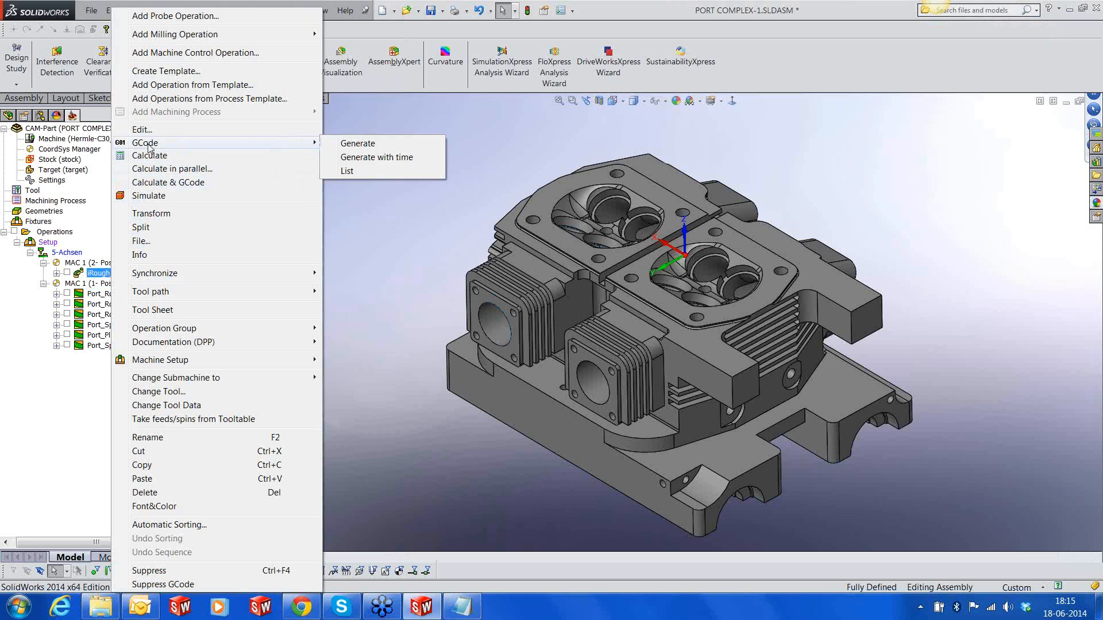
{"action": "left_click", "coordinate": [345, 144]}
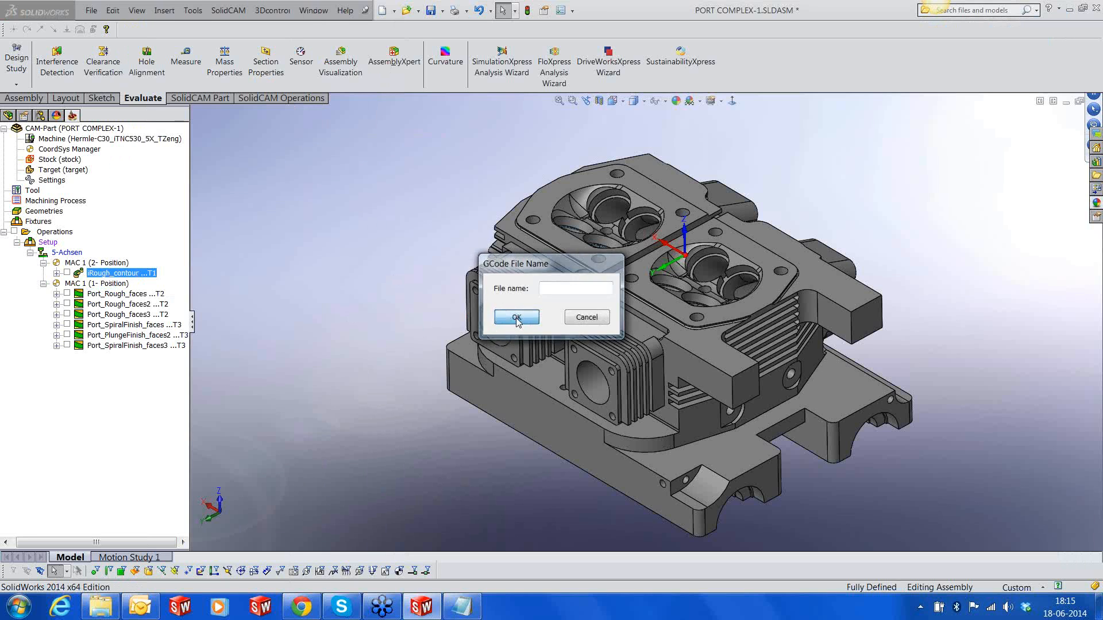
{"action": "left_click", "coordinate": [517, 318]}
{"action": "left_click_drag", "start_coordinate": [189, 368], "coordinate": [762, 370]}
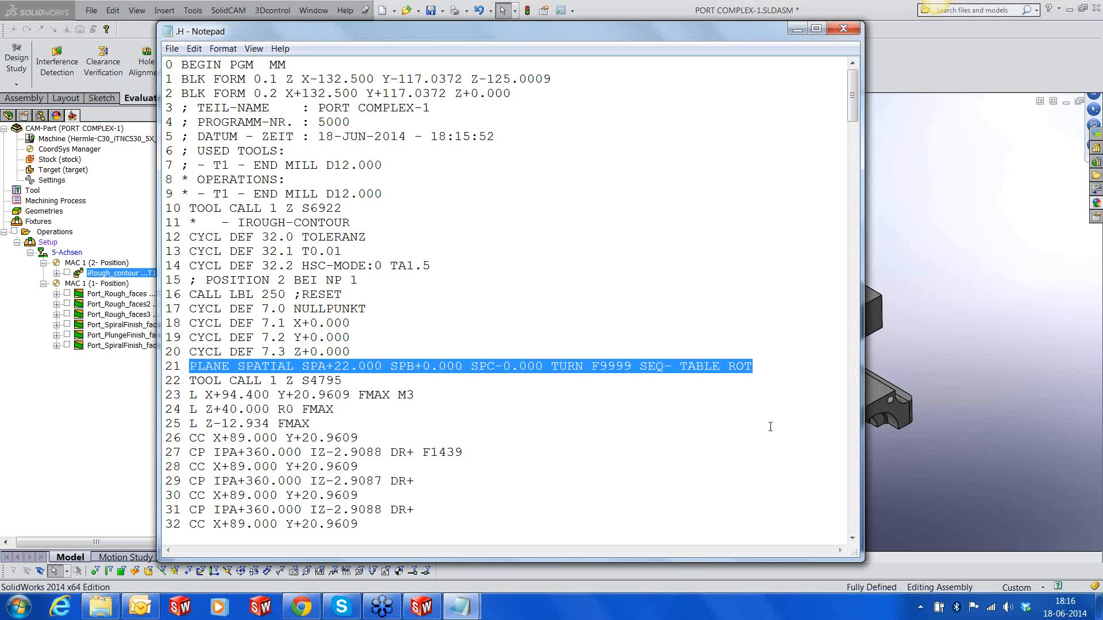
Close both Notepad windows with the generated G-code and return to the cylinder head model
{"action": "left_click", "coordinate": [840, 31]}
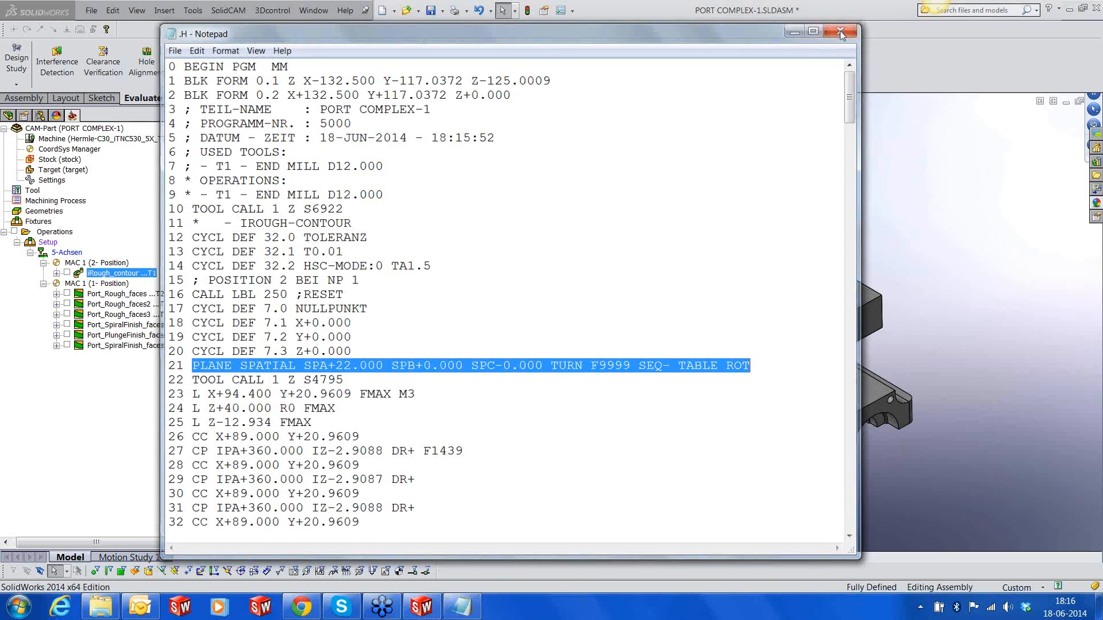
{"action": "right_click", "coordinate": [463, 600]}
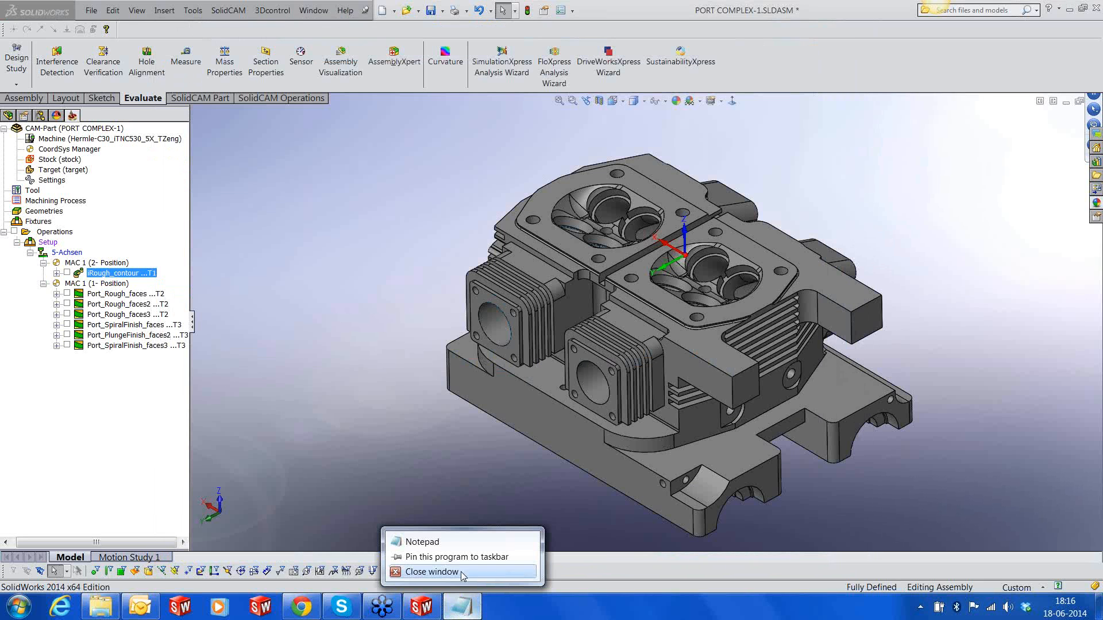
{"action": "left_click", "coordinate": [462, 572]}
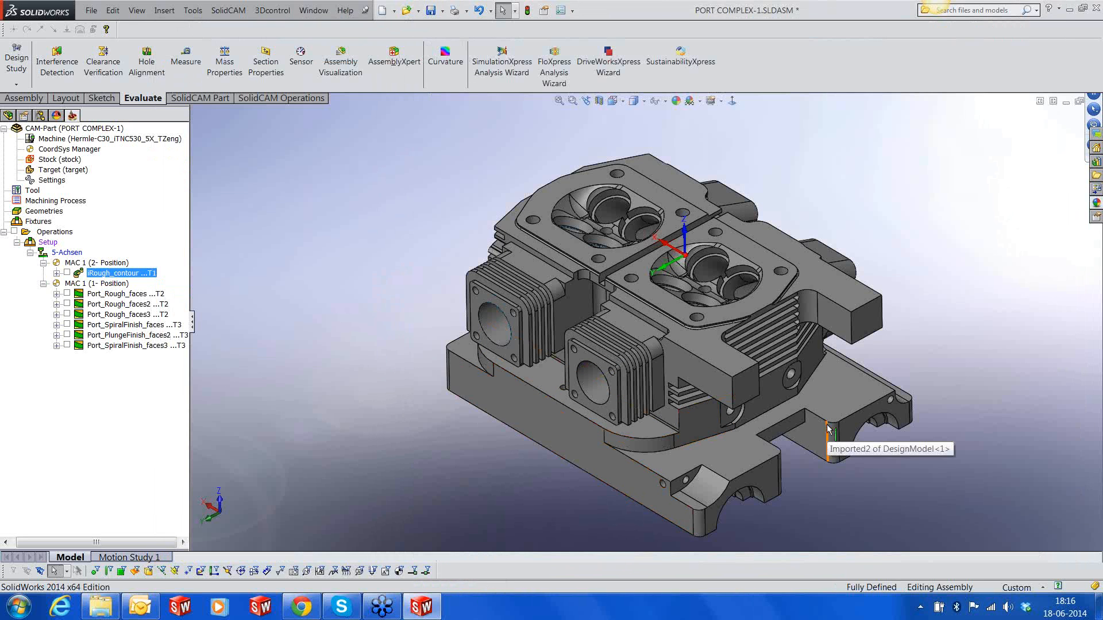
{"action": "scroll", "coordinate": [827, 427], "scroll_direction": "down", "scroll_amount": 2}
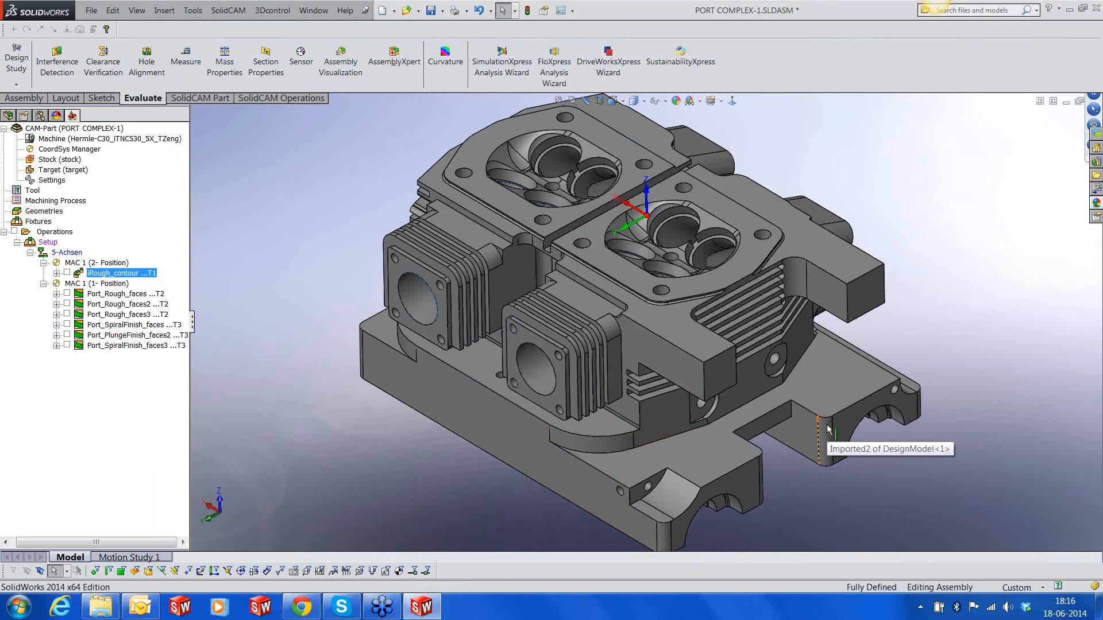